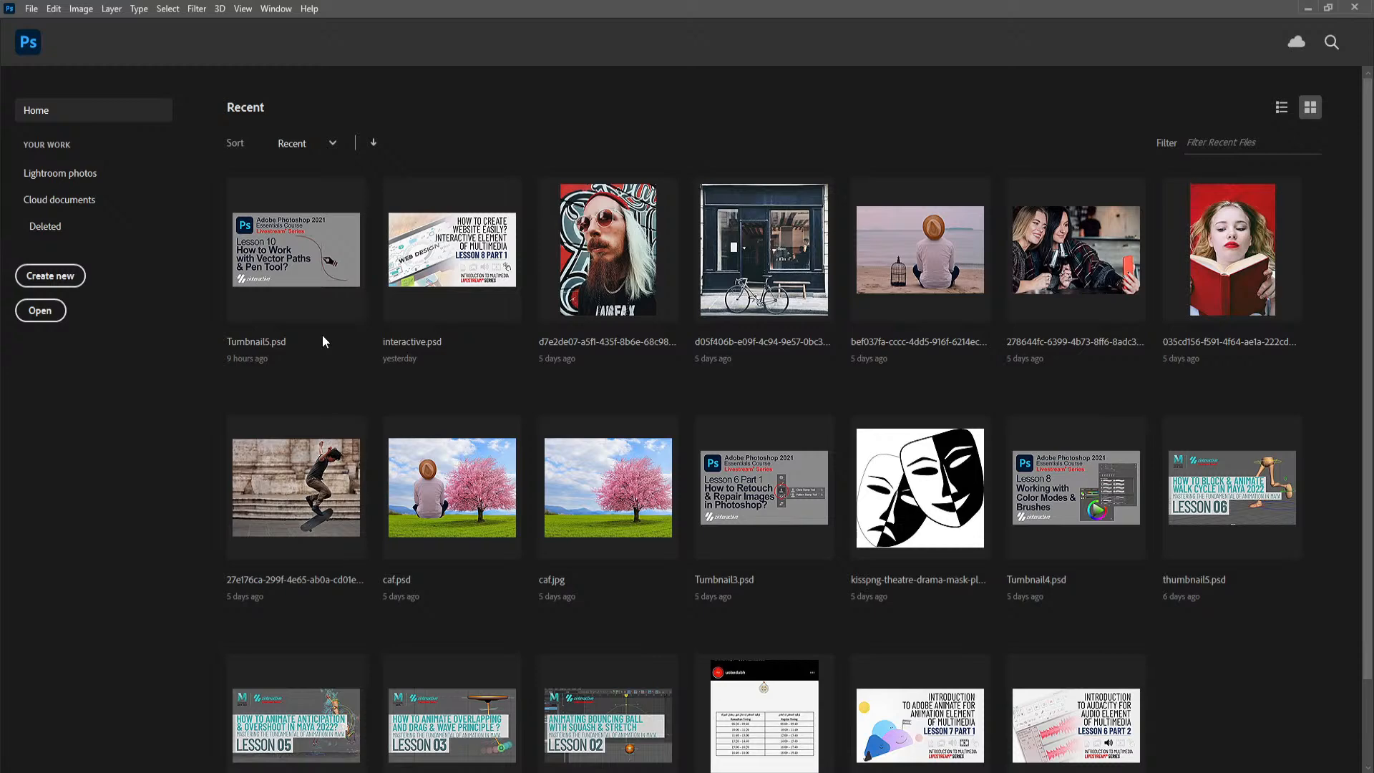
- Create a new blank document 1000 pixels wide and 1000 pixels high
key(ctrl+n)
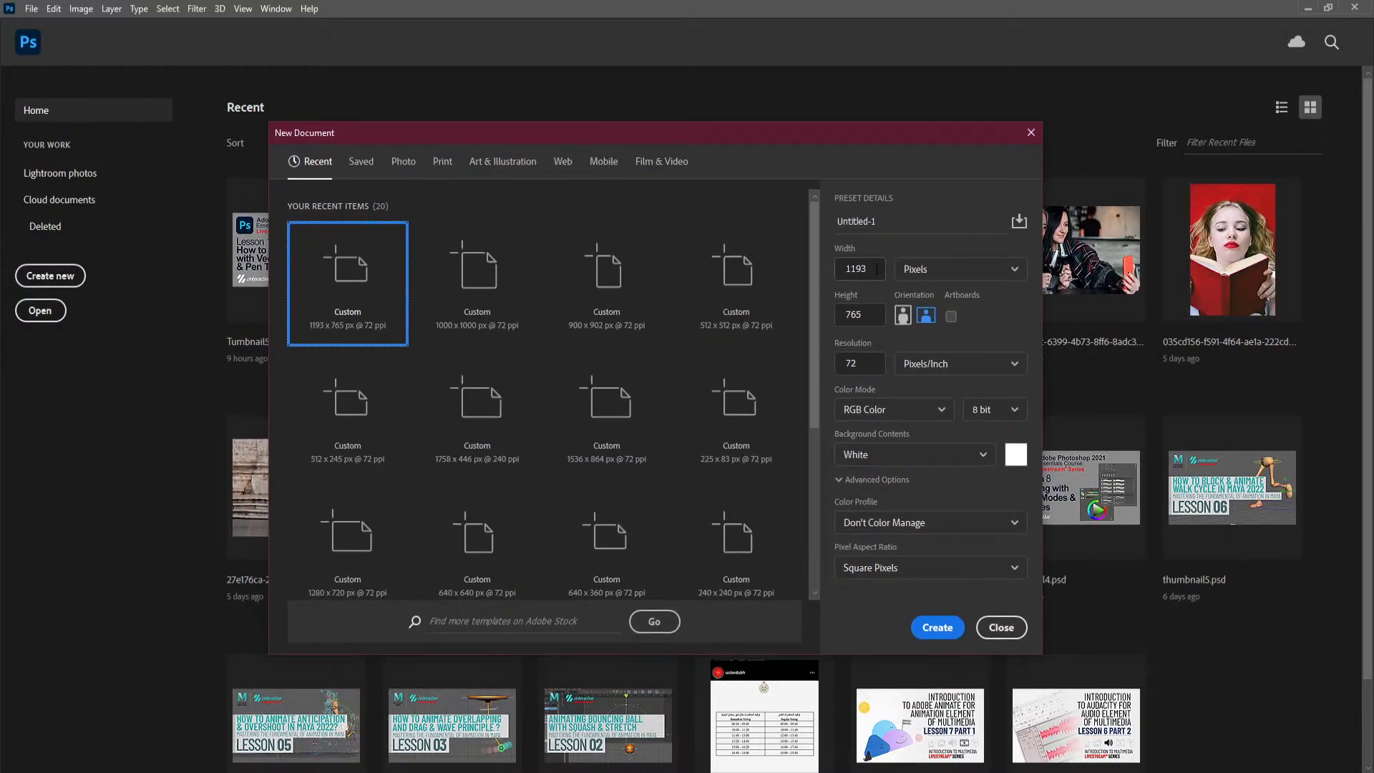
click(878, 269)
text(1000)
key(Tab)
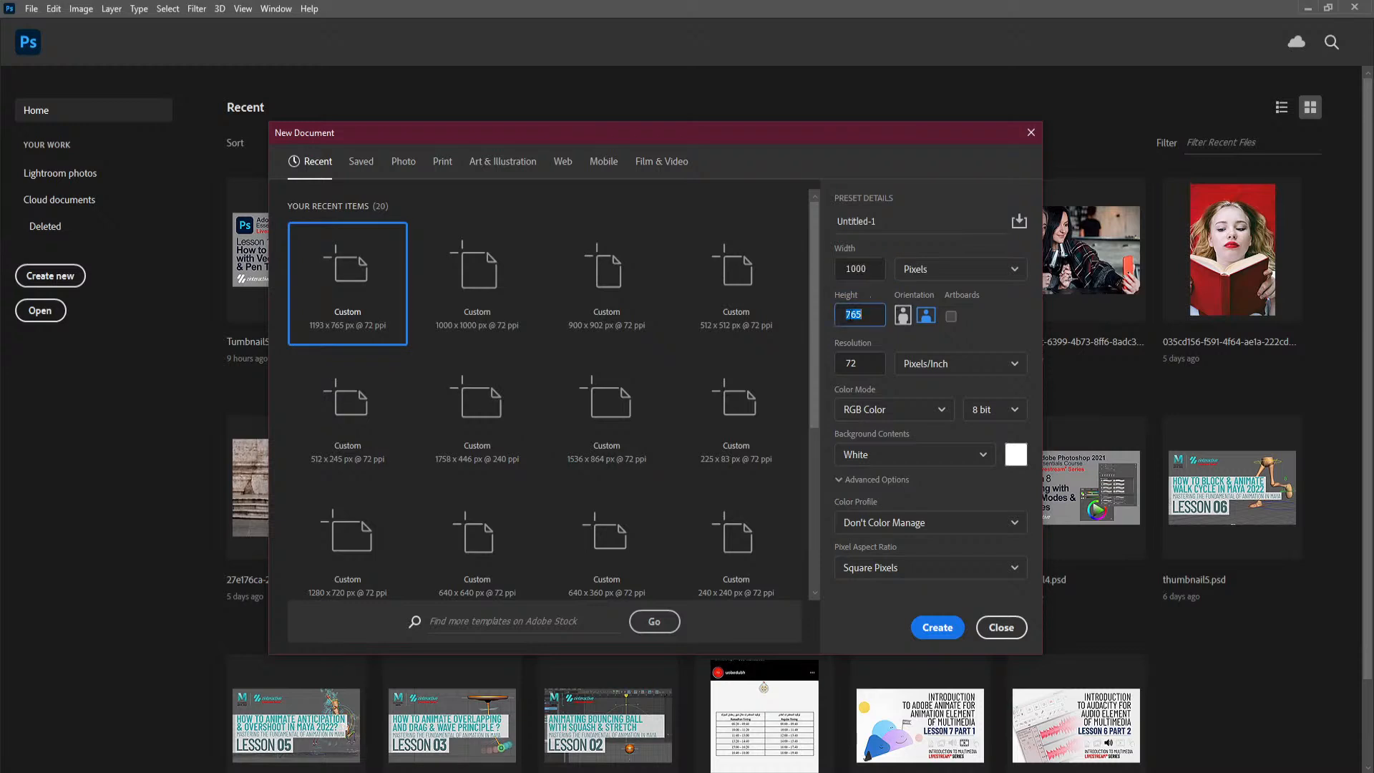
text(1000)
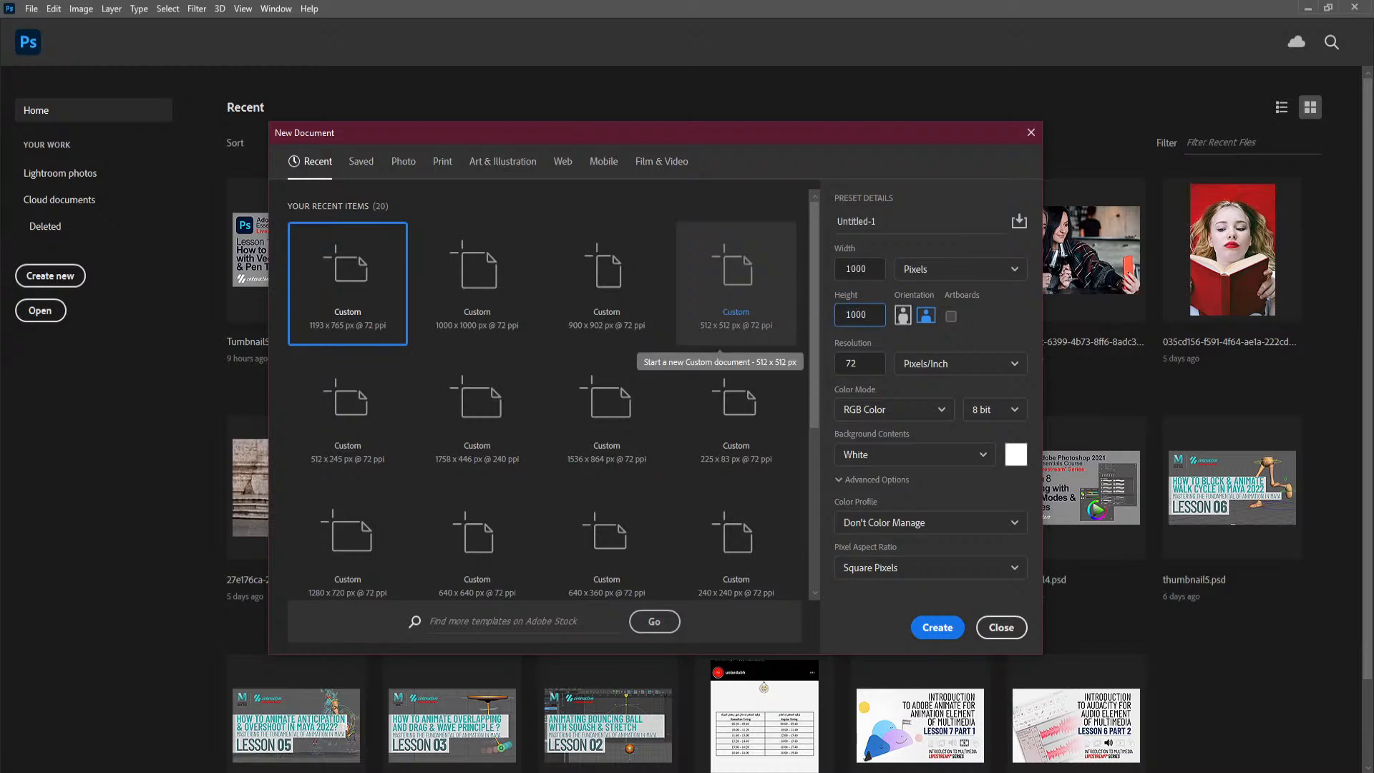
click(951, 632)
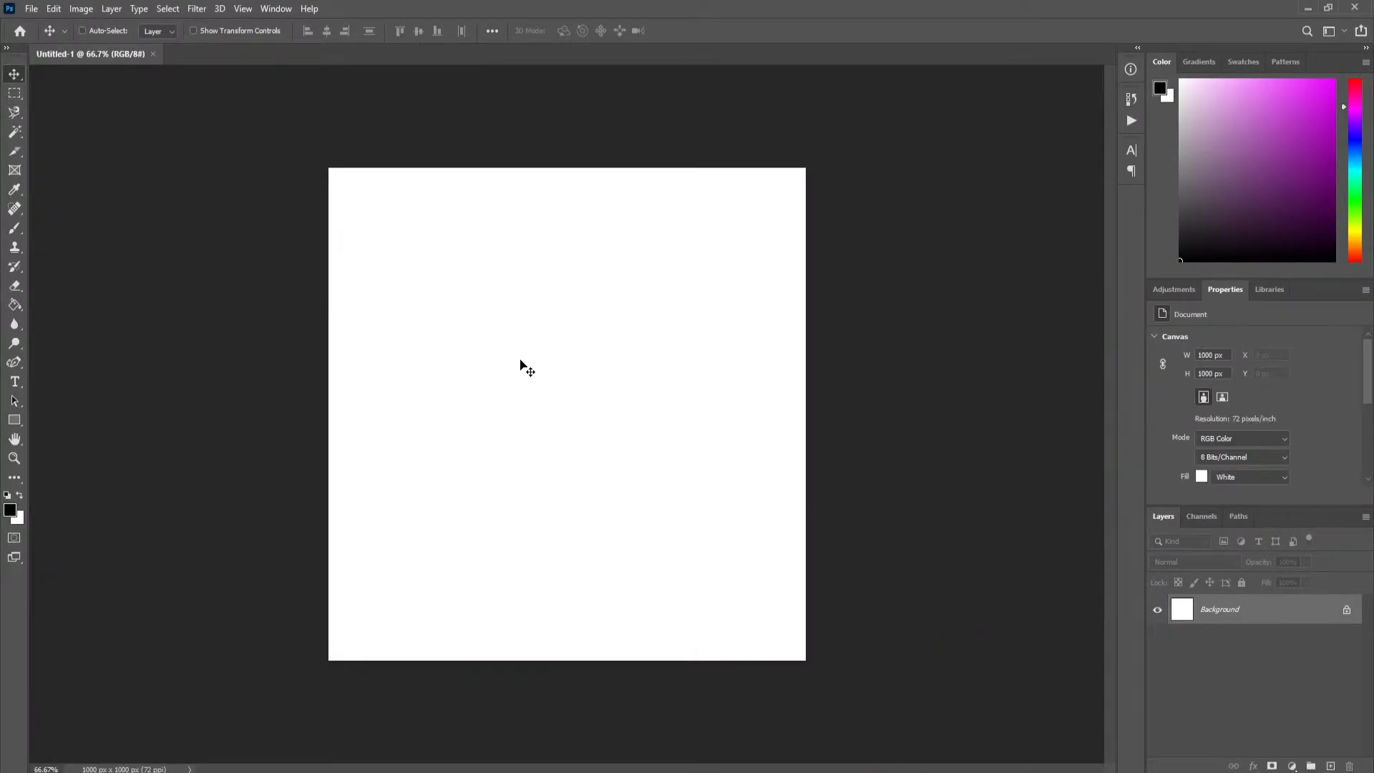
key(ctrl+0)
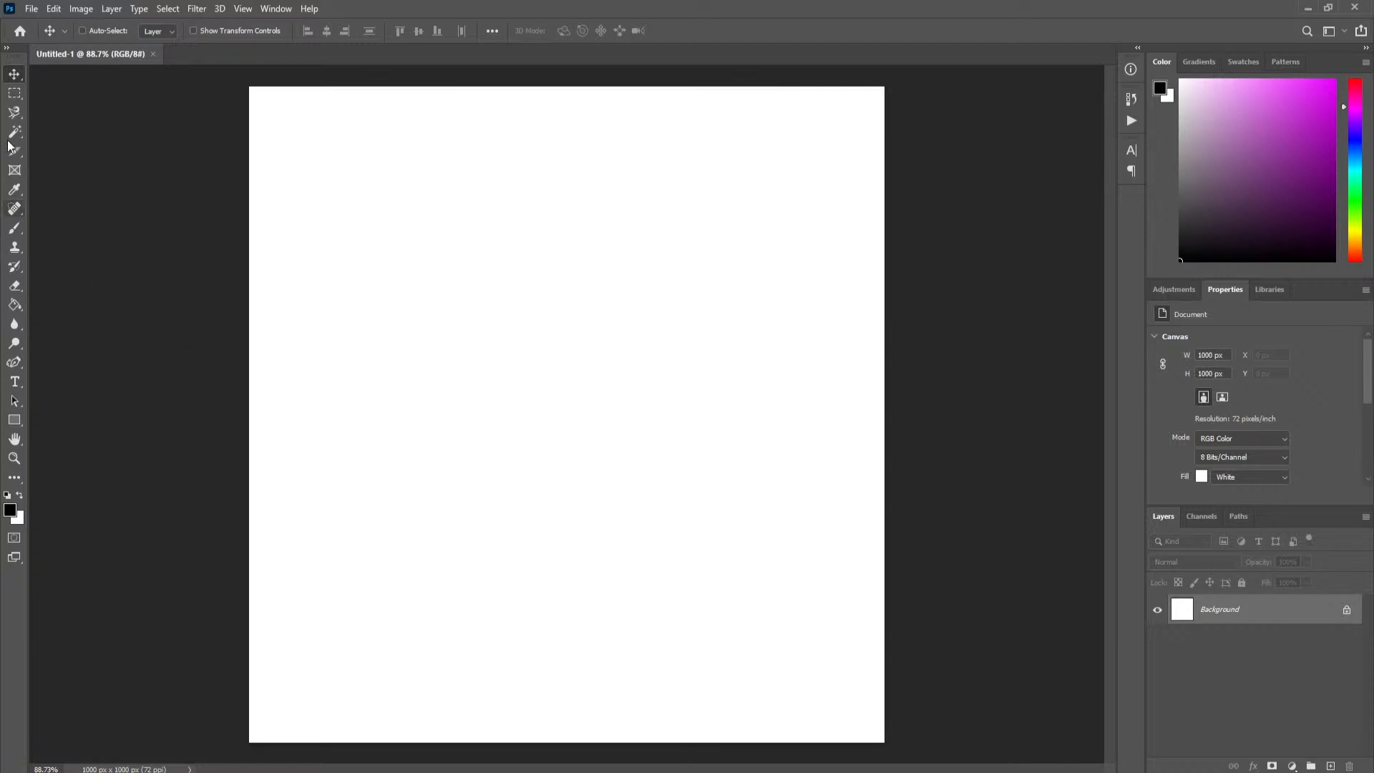
- Activate the standard Pen Tool in place of the Curvature Pen Tool
click(13, 364)
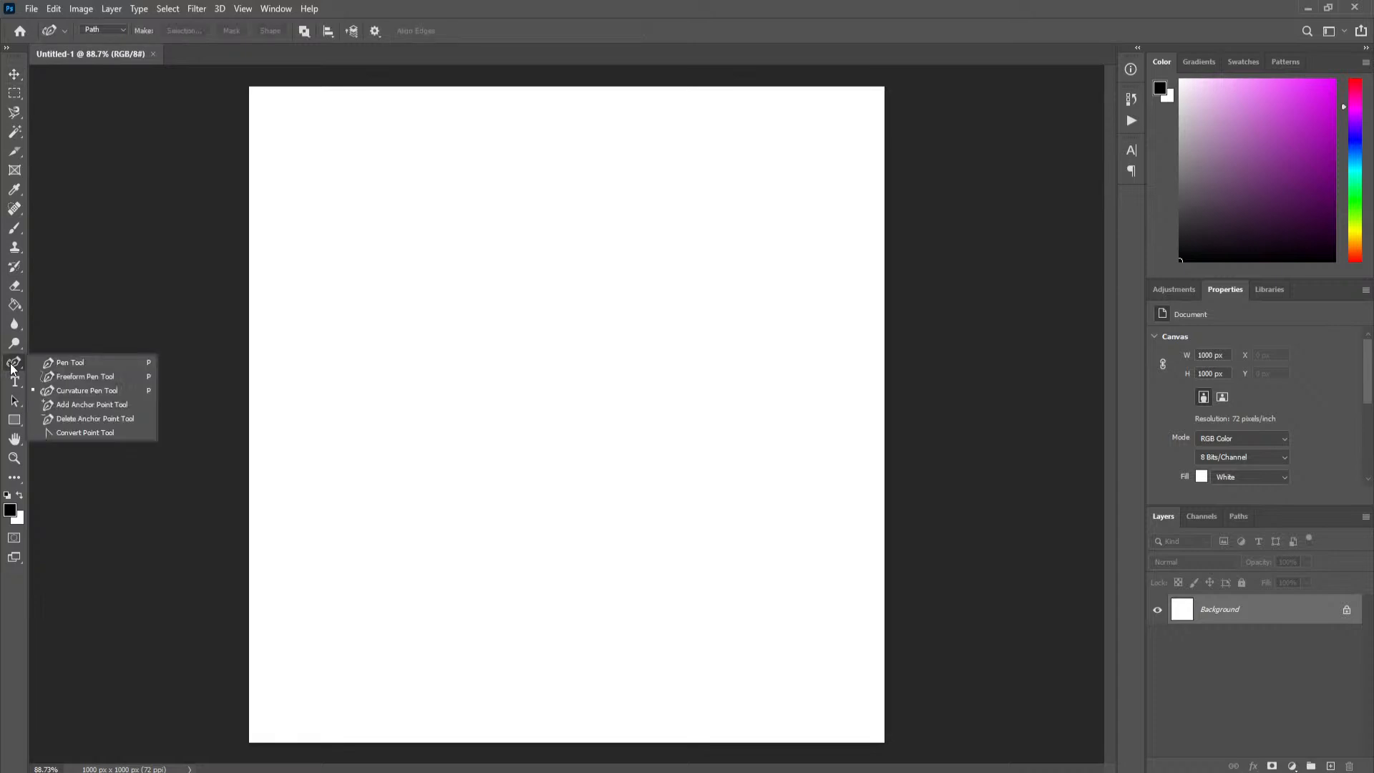
click(86, 369)
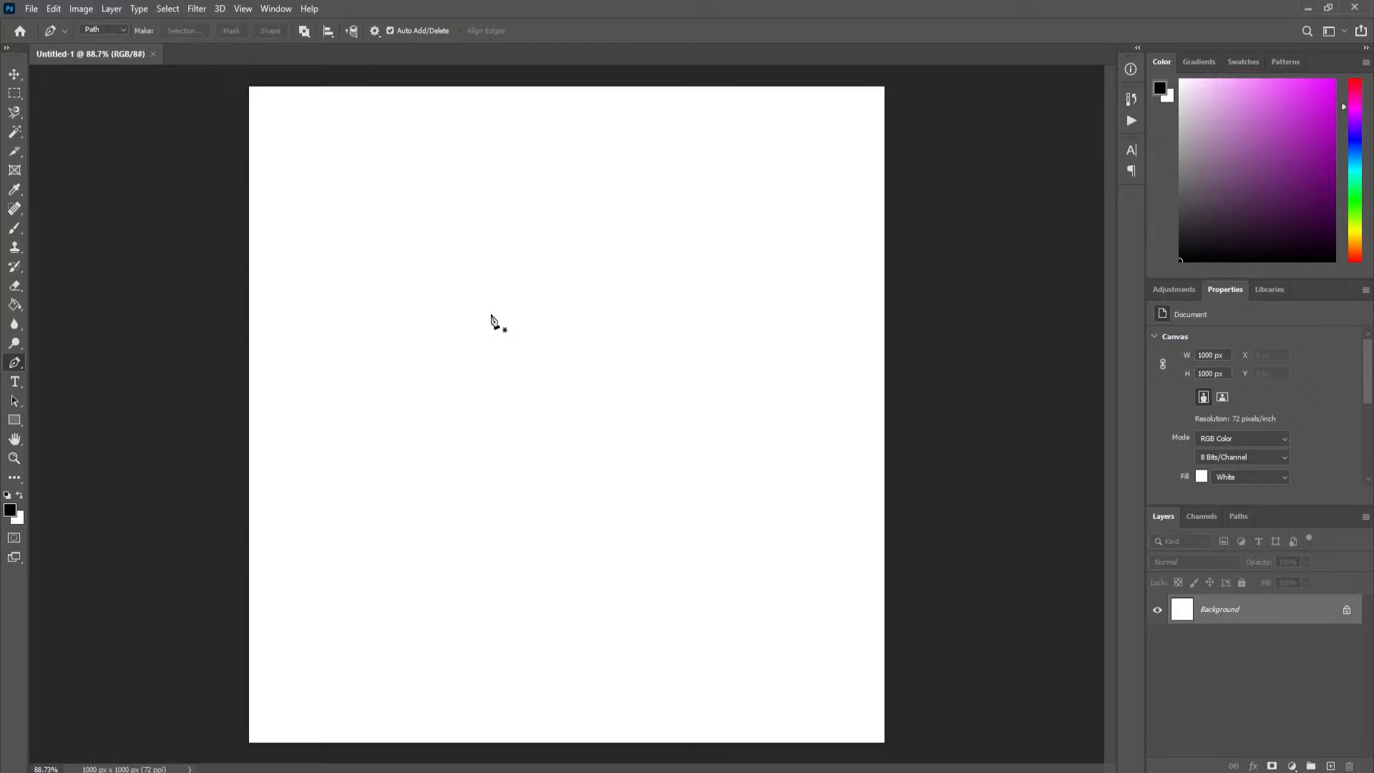
right_click(14, 365)
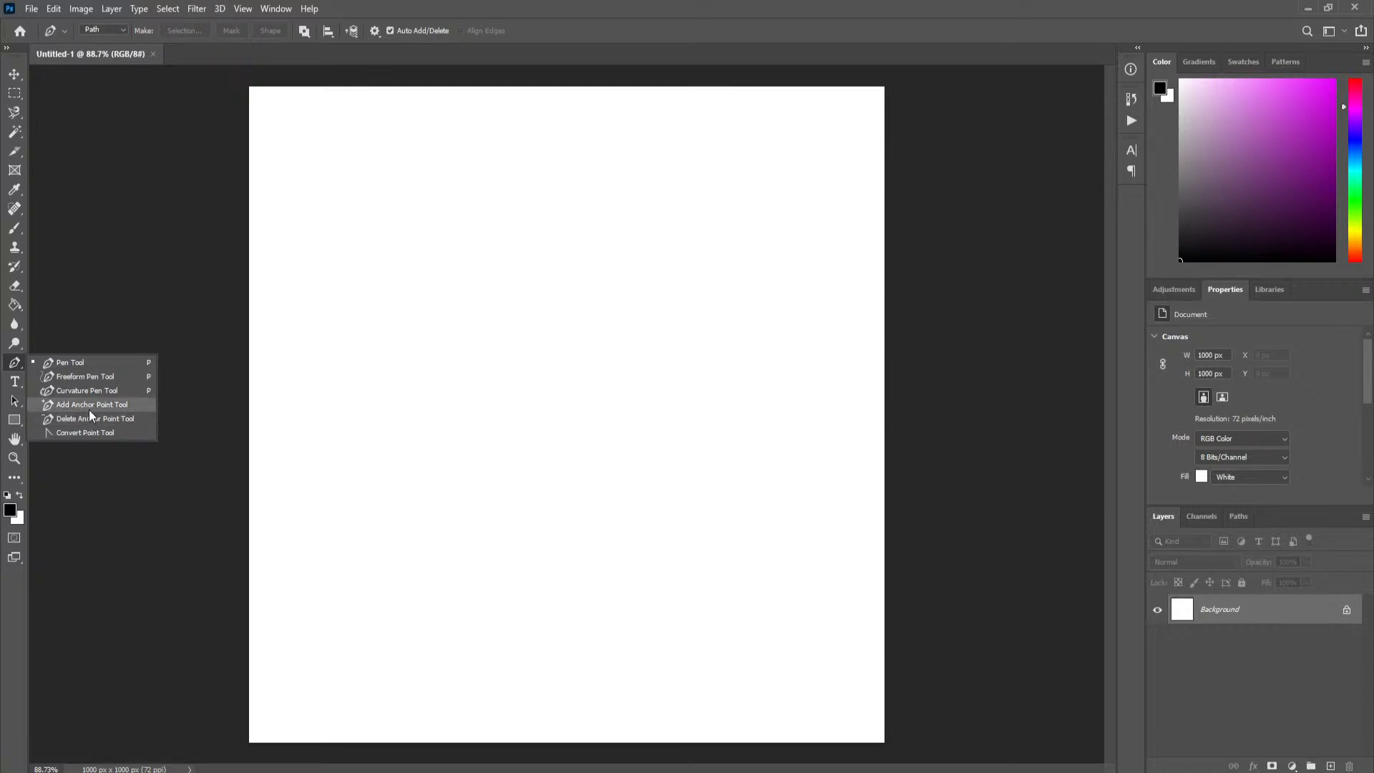
click(89, 364)
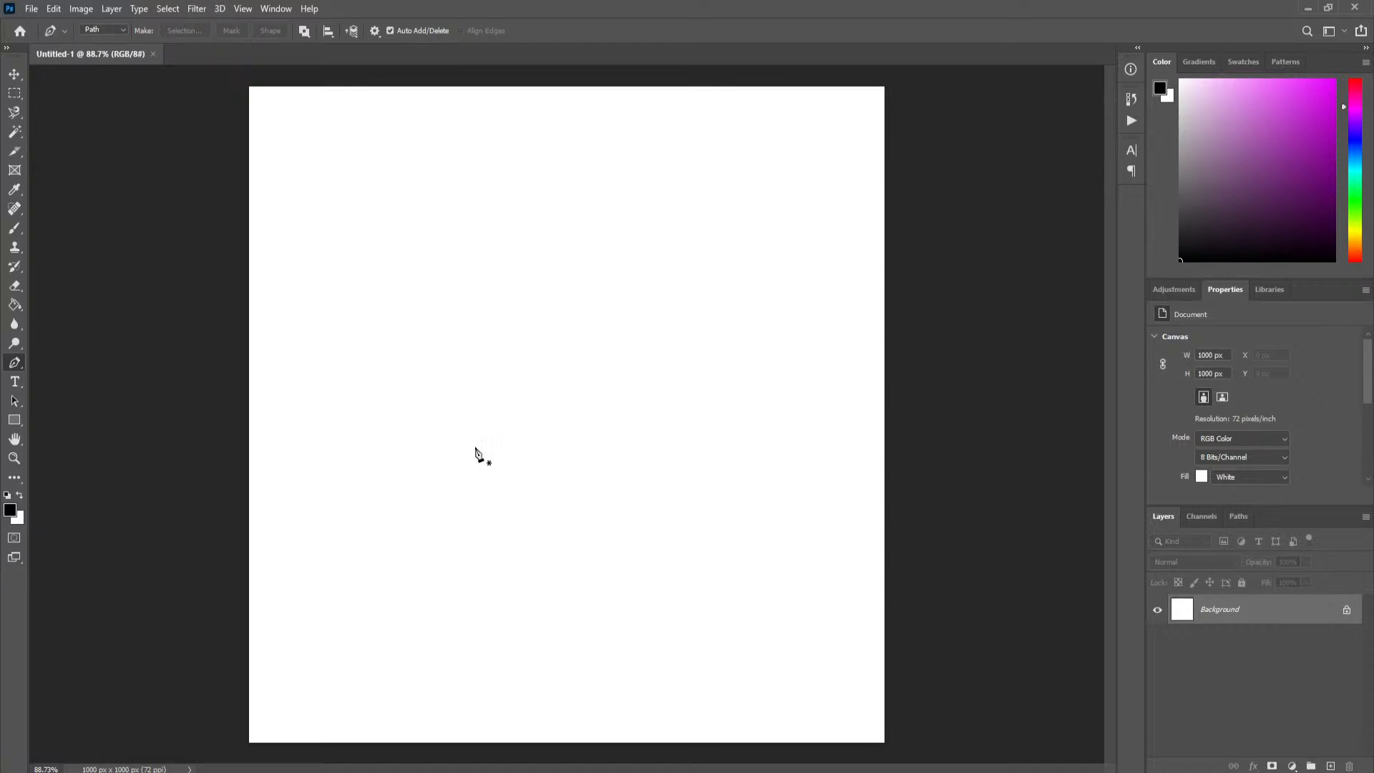
- Draw a closed jagged path of eleven corner points joined by straight segments across the canvas
click(490, 523)
click(367, 332)
click(490, 221)
click(628, 172)
click(629, 275)
click(747, 320)
click(786, 447)
click(706, 602)
click(627, 450)
click(572, 549)
click(534, 401)
click(491, 524)
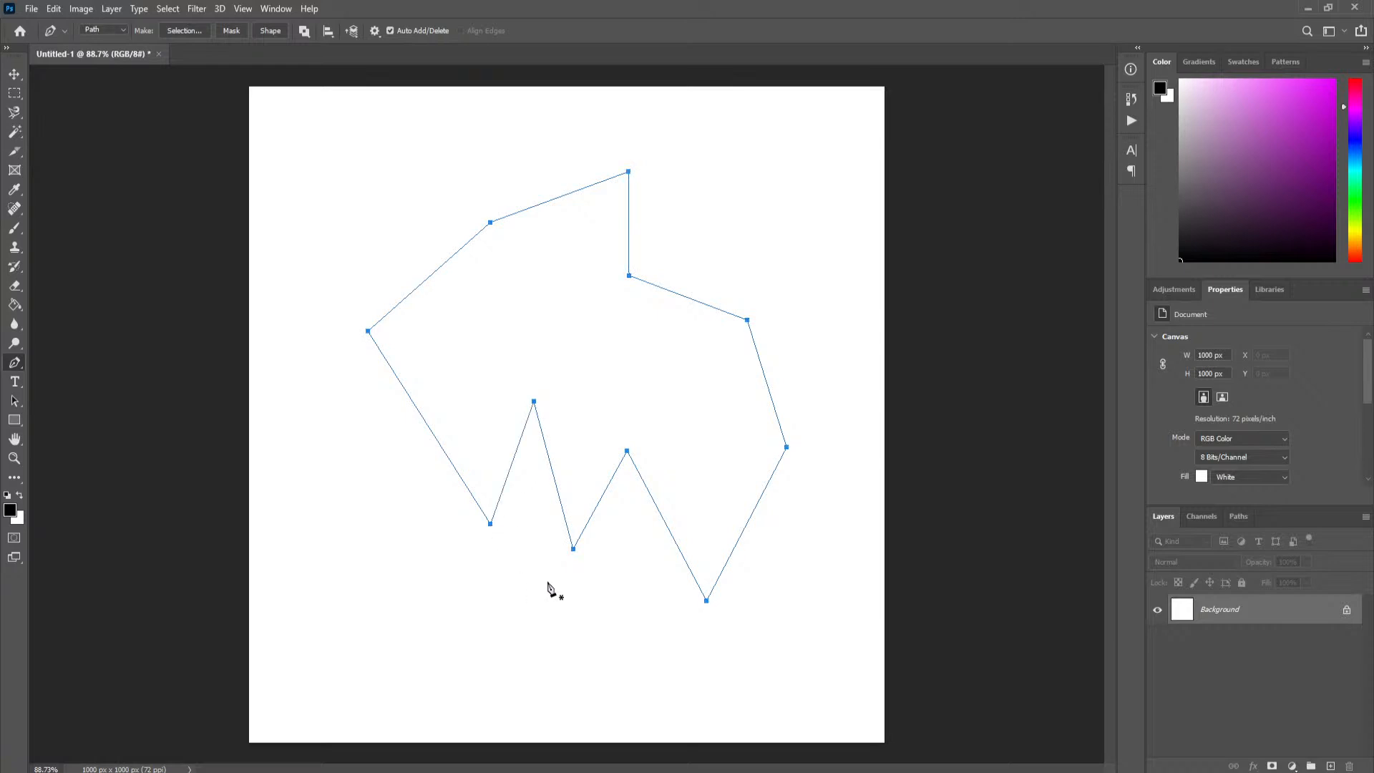
- Remove the jagged straight-sided path from the canvas
key(ctrl+z)
key(ctrl+z)
key(ctrl+z)
key(ctrl+z)
key(Delete)
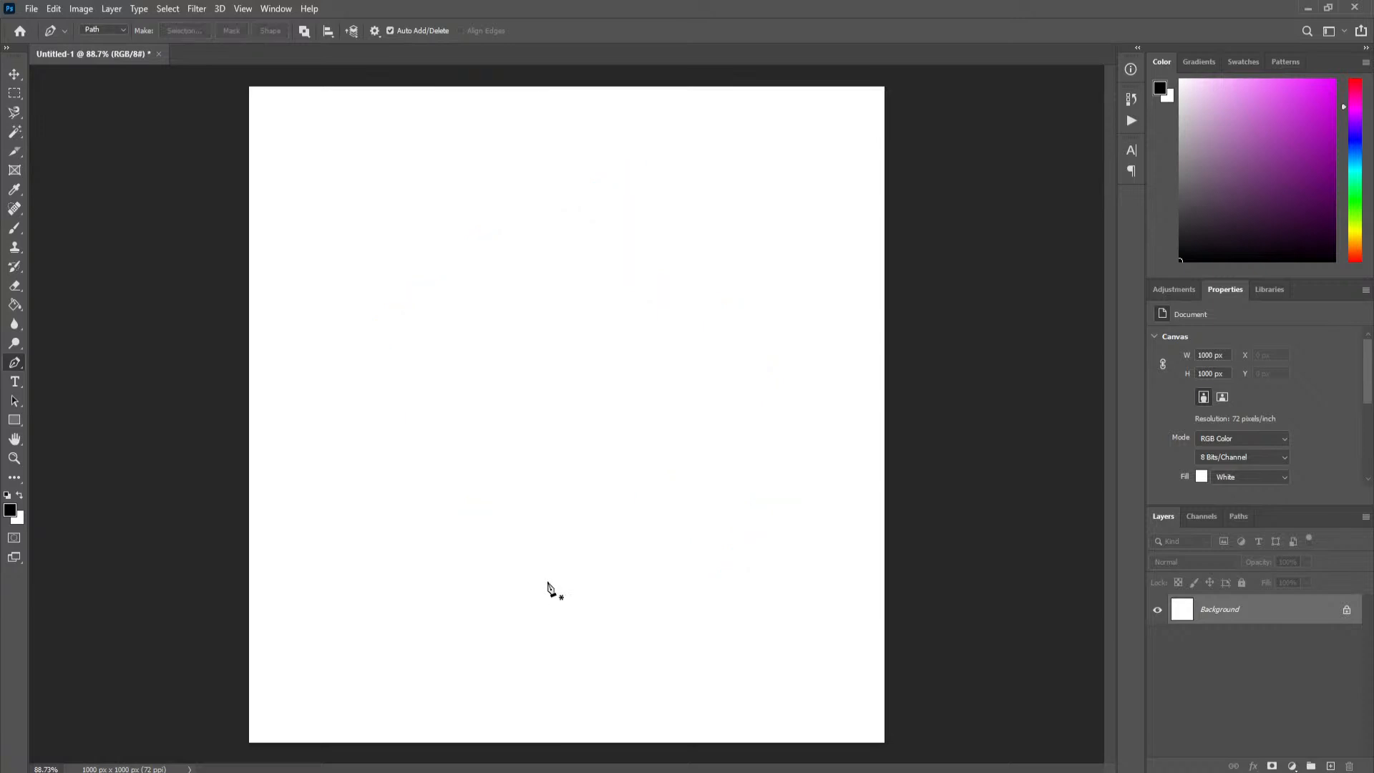
- Draw a closed block letter Z outline with ten corner points and straight segments, and delete the path
click(414, 269)
click(621, 274)
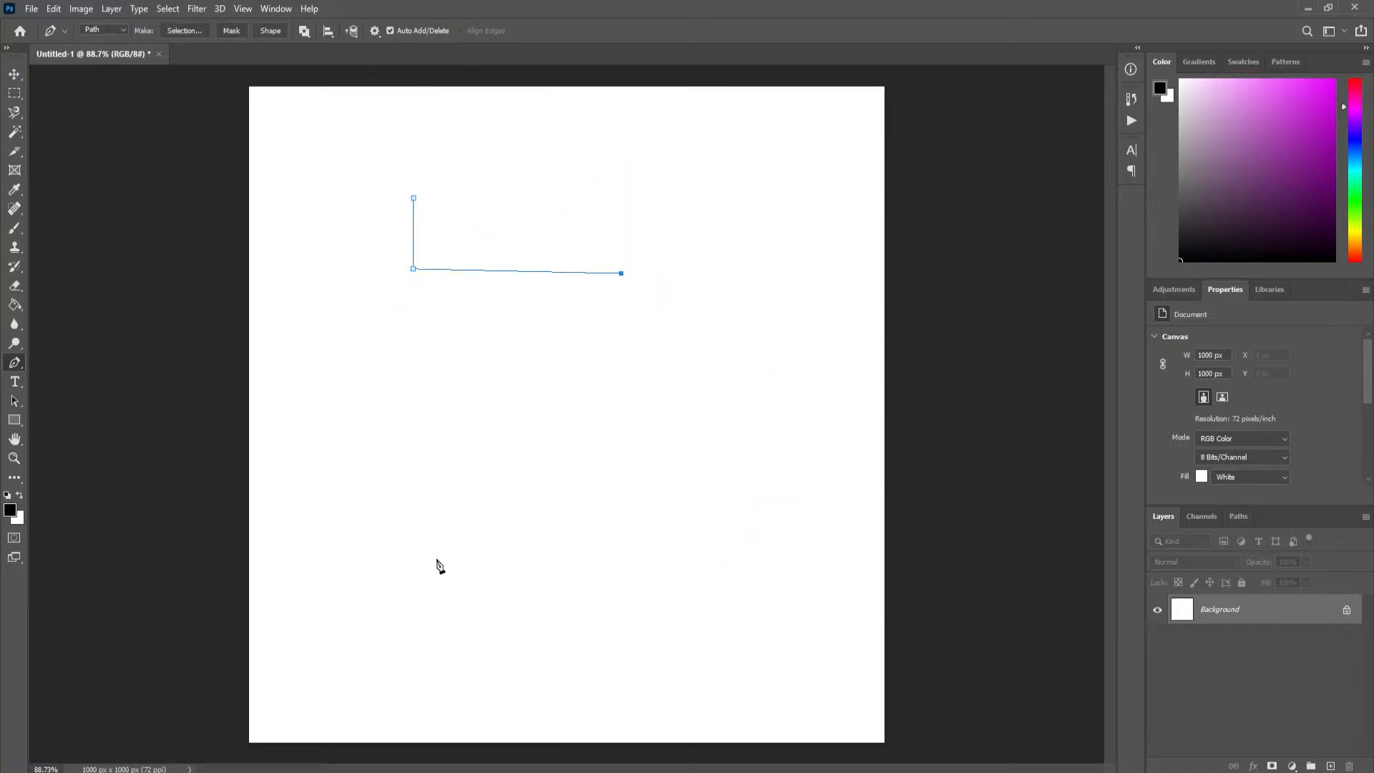
click(440, 501)
click(434, 584)
click(736, 582)
click(725, 510)
click(565, 496)
click(722, 265)
click(725, 198)
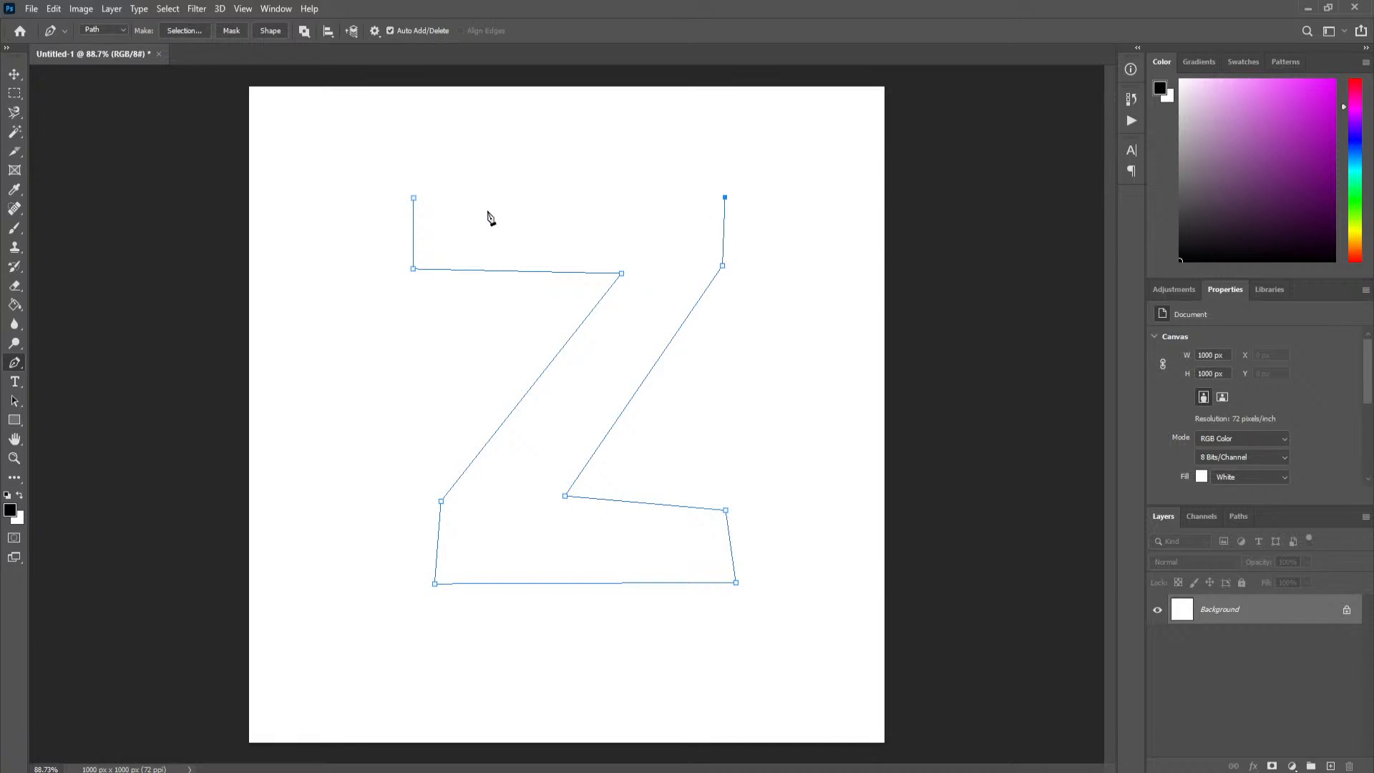
click(413, 198)
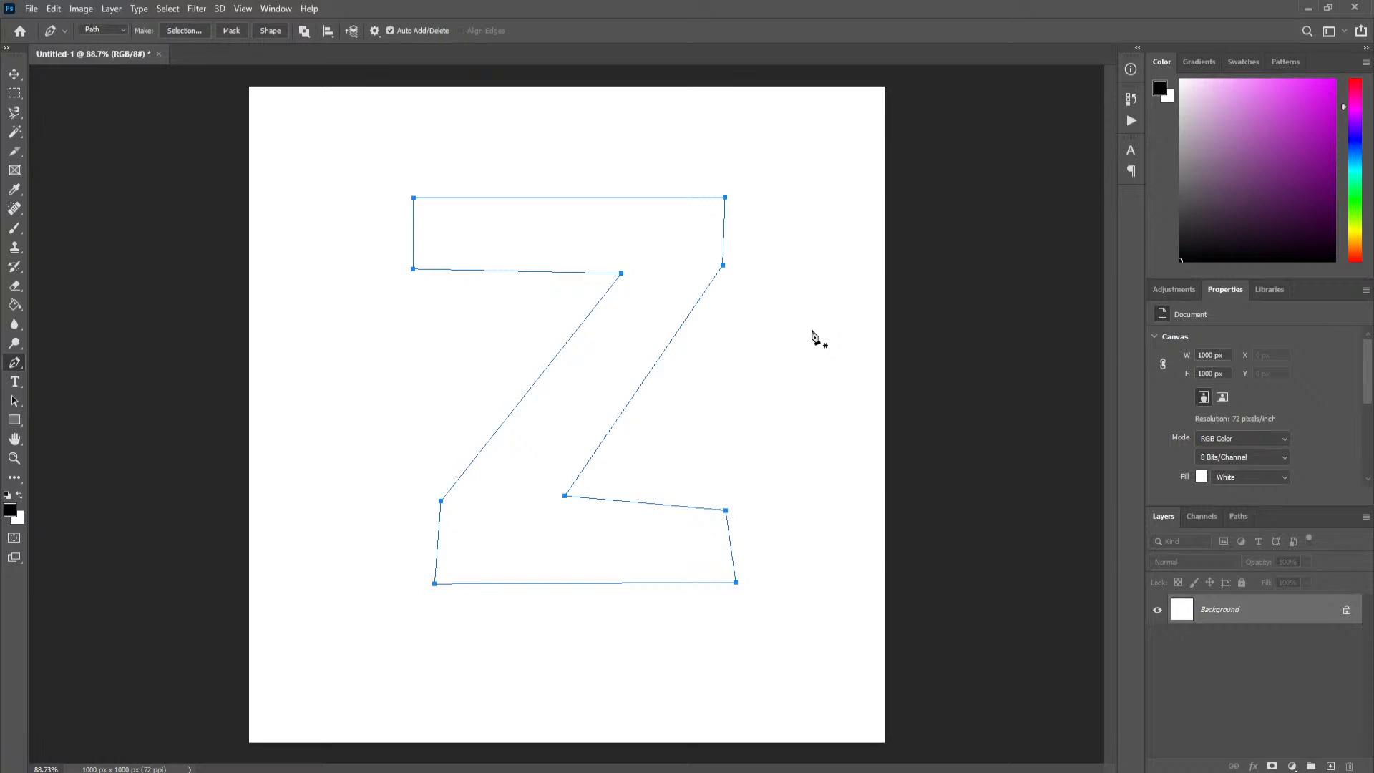
key(Delete)
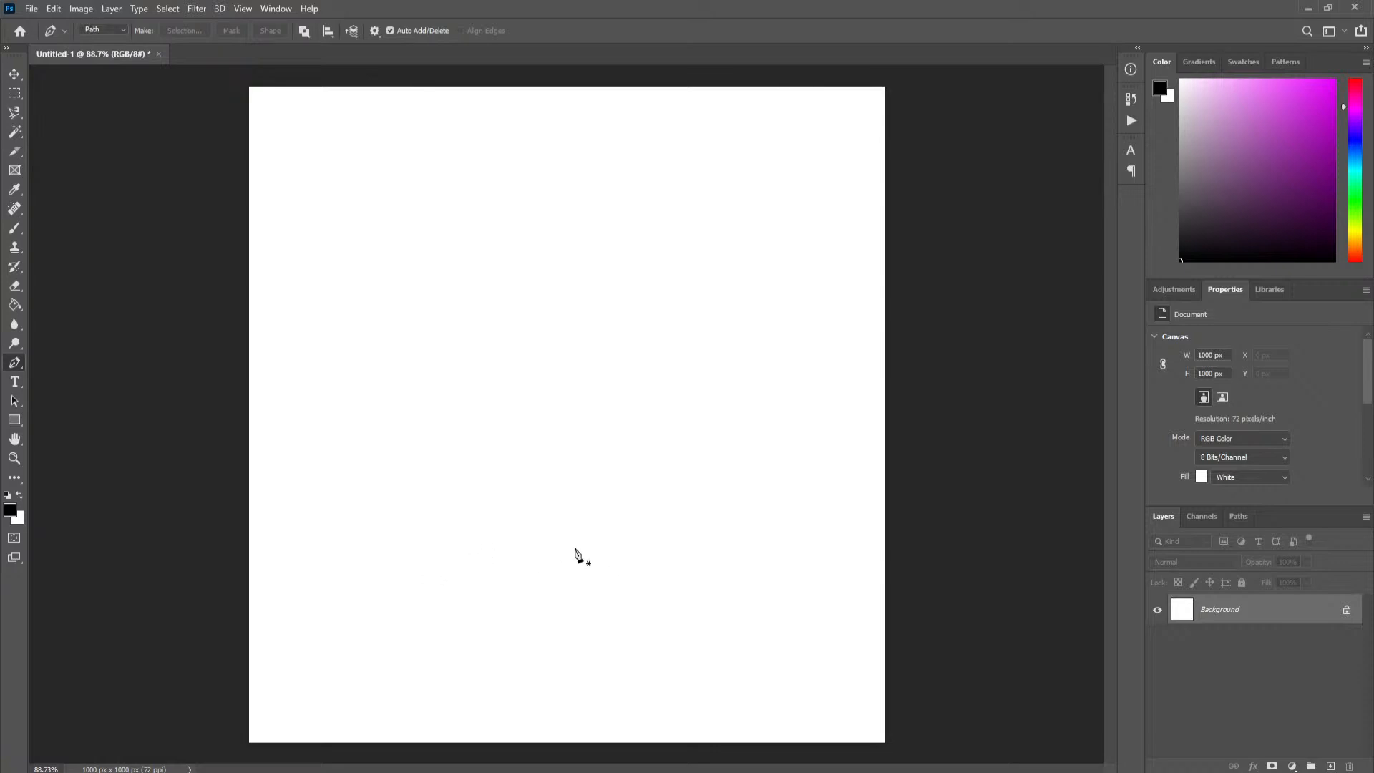
- Draw a closed angular heart path with six corner points and straight segments, starting and ending at the bottom tip
click(393, 299)
click(530, 207)
click(595, 292)
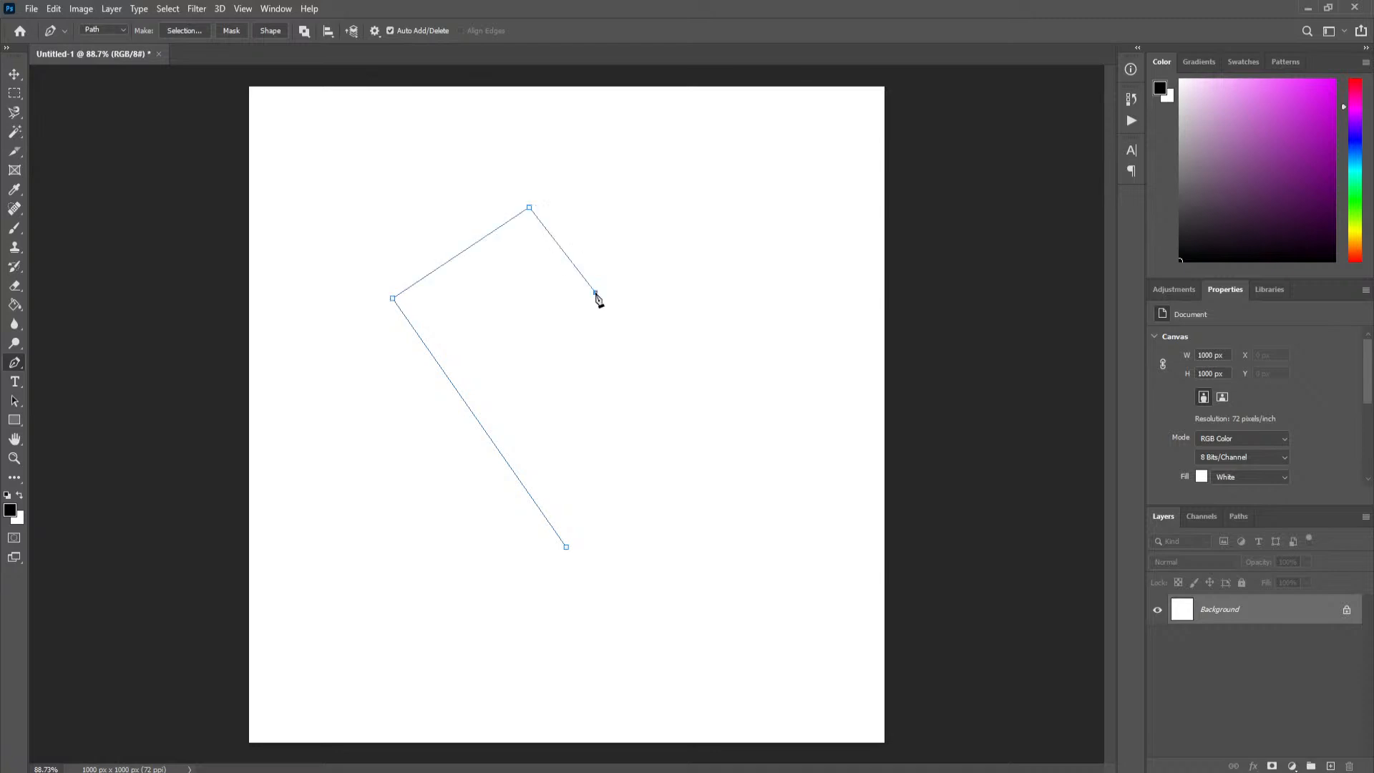
click(690, 214)
click(807, 318)
click(566, 546)
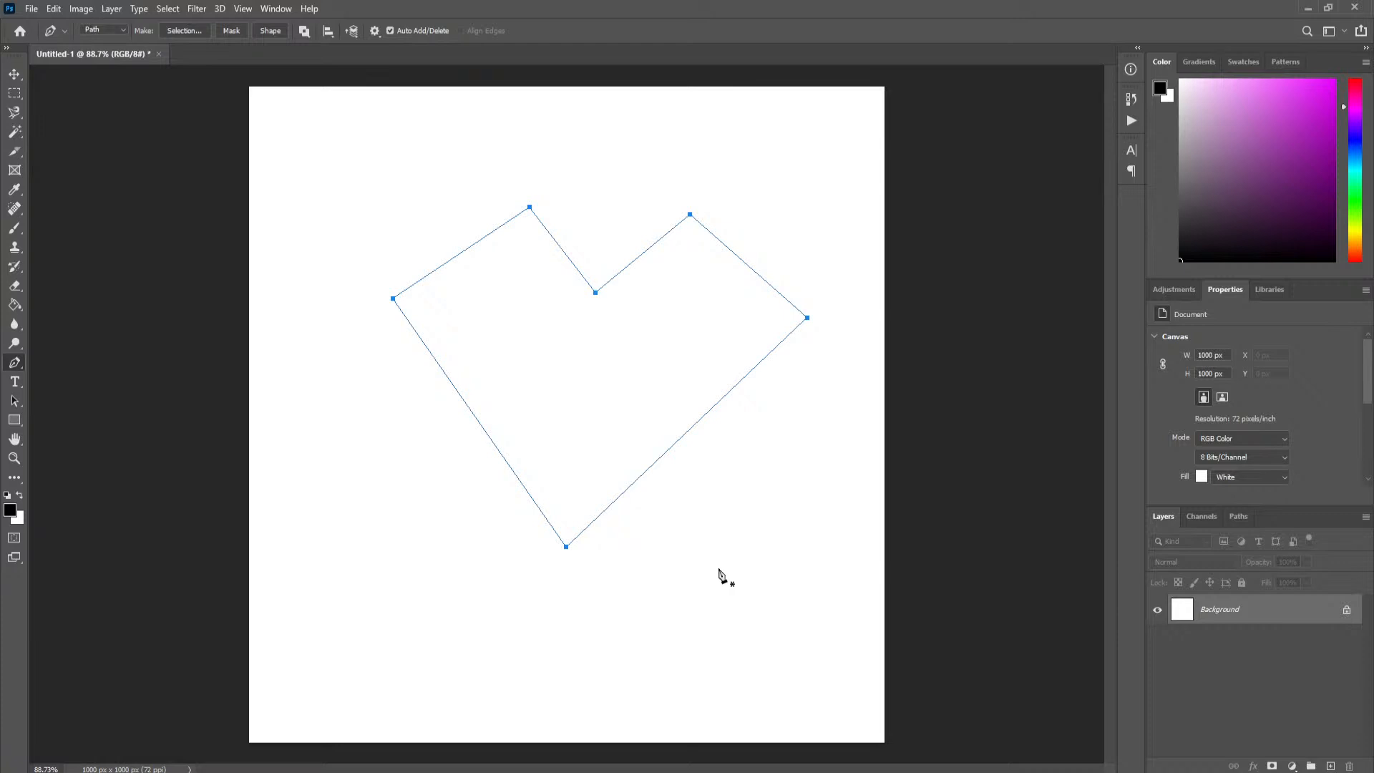
- Clear the angular heart path from the canvas
click(557, 534)
click(558, 535)
click(705, 227)
key(ctrl+z)
key(Escape)
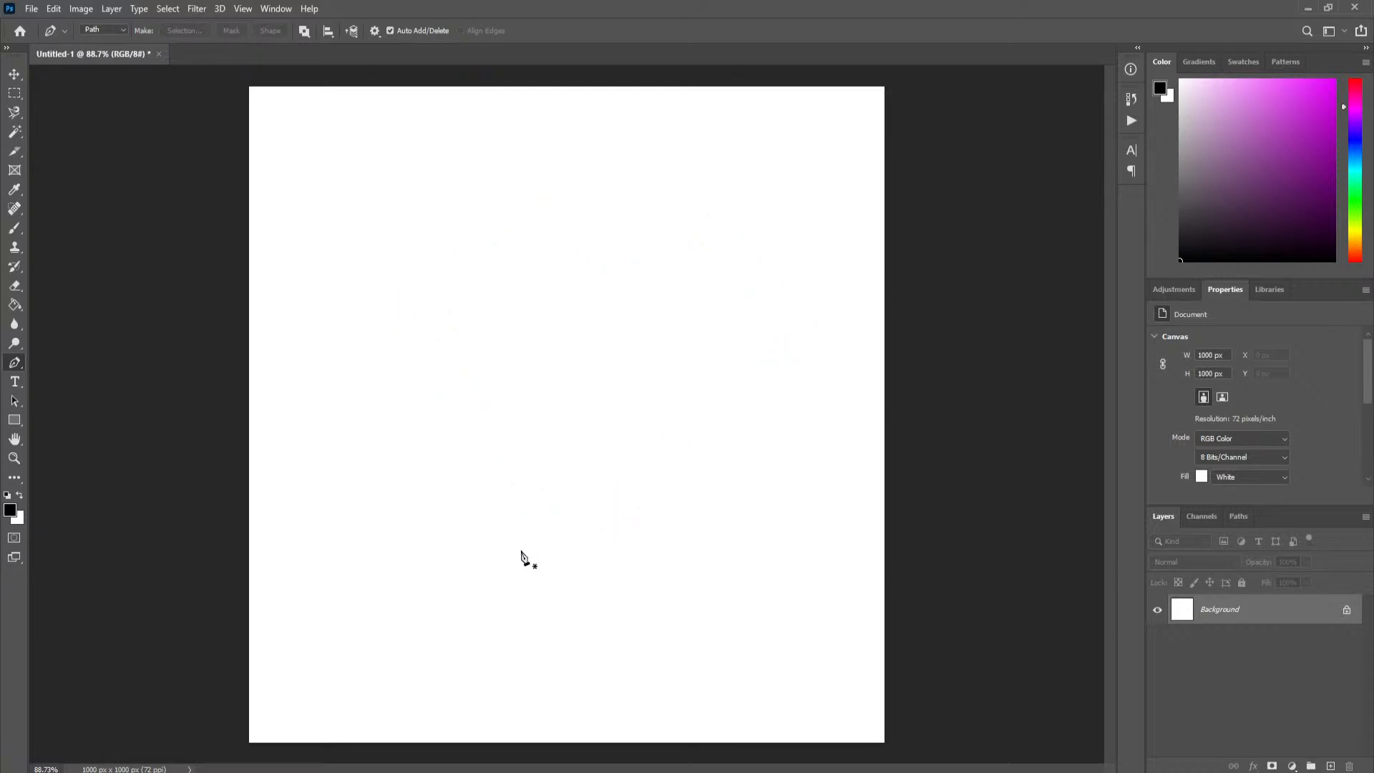
- Draw a closed freehand heart path with four smooth anchor points and curved segments, starting and ending at the bottom
drag(541, 544, 445, 449)
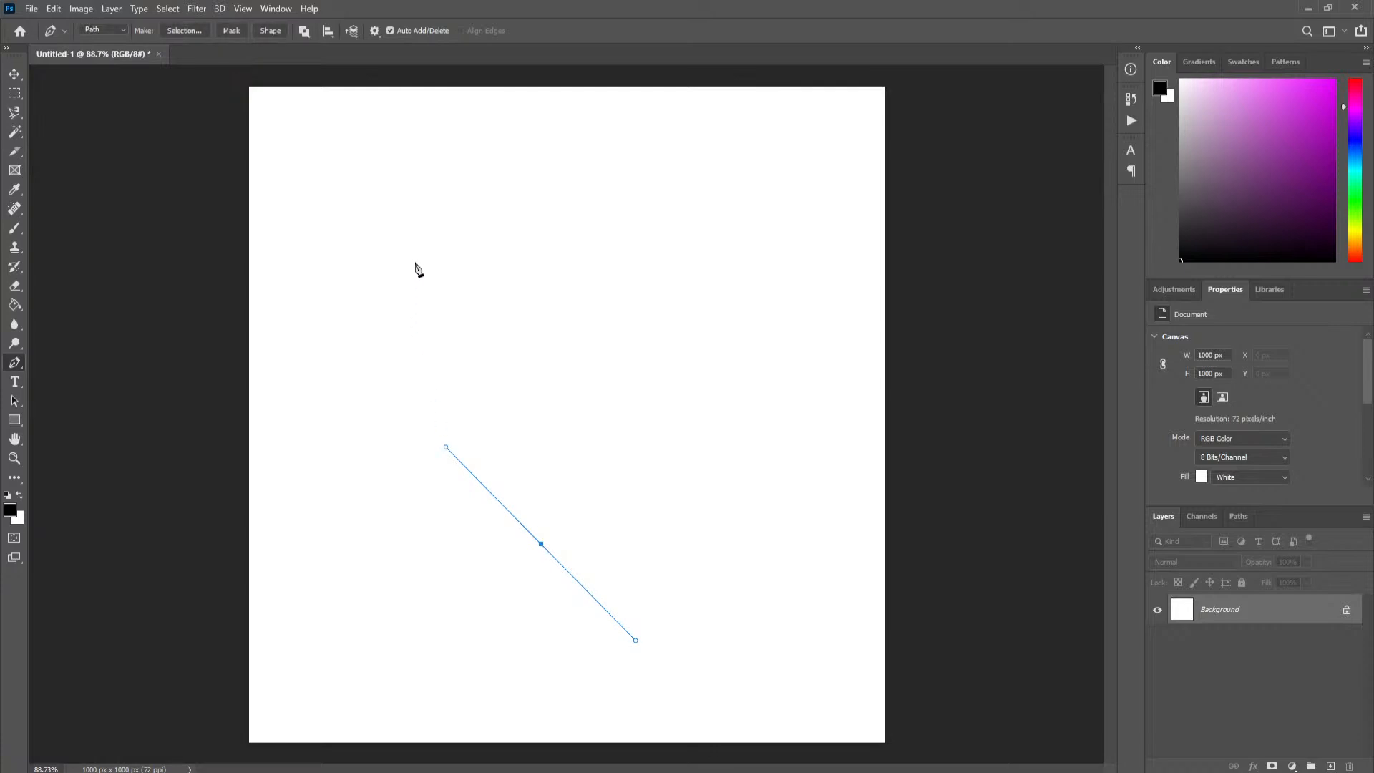
drag(415, 198, 574, 214)
drag(596, 291, 622, 341)
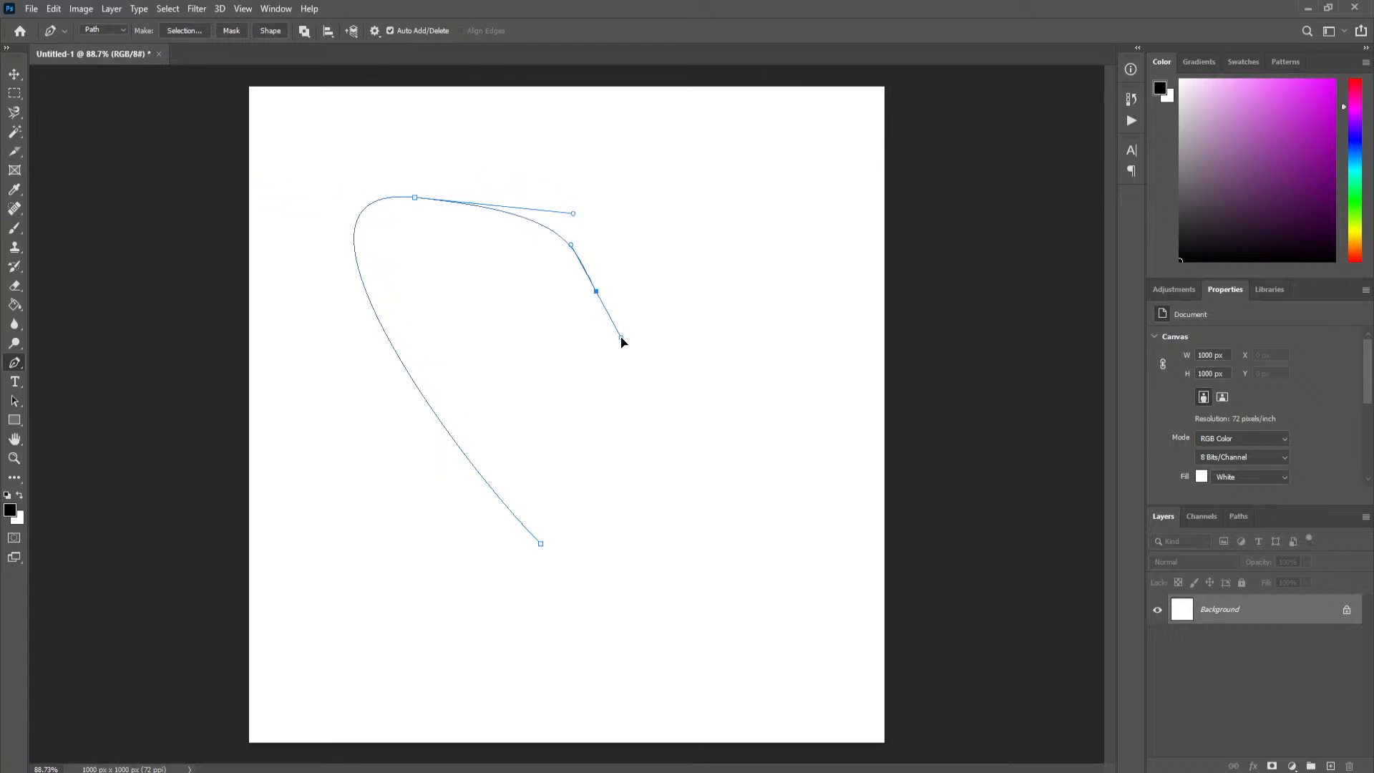
drag(739, 200, 830, 282)
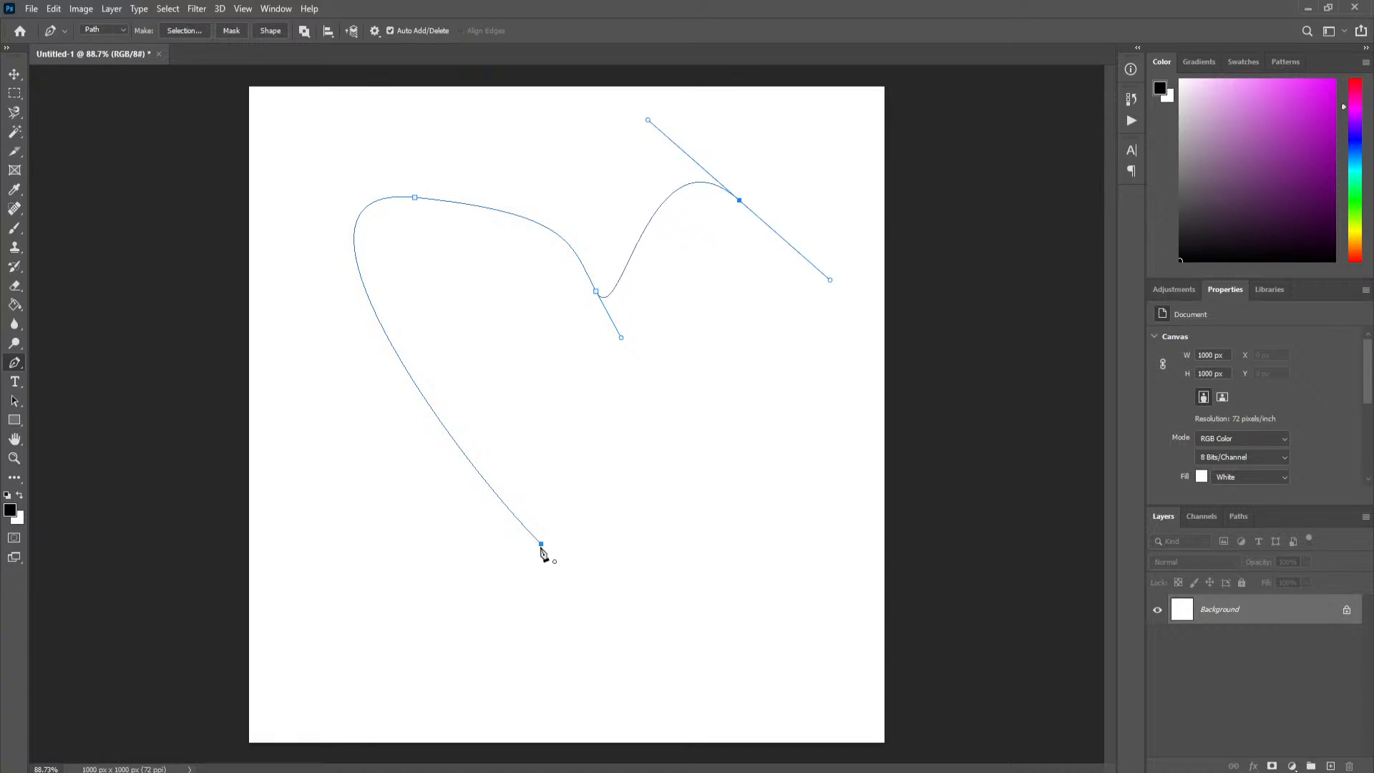
drag(542, 545, 469, 519)
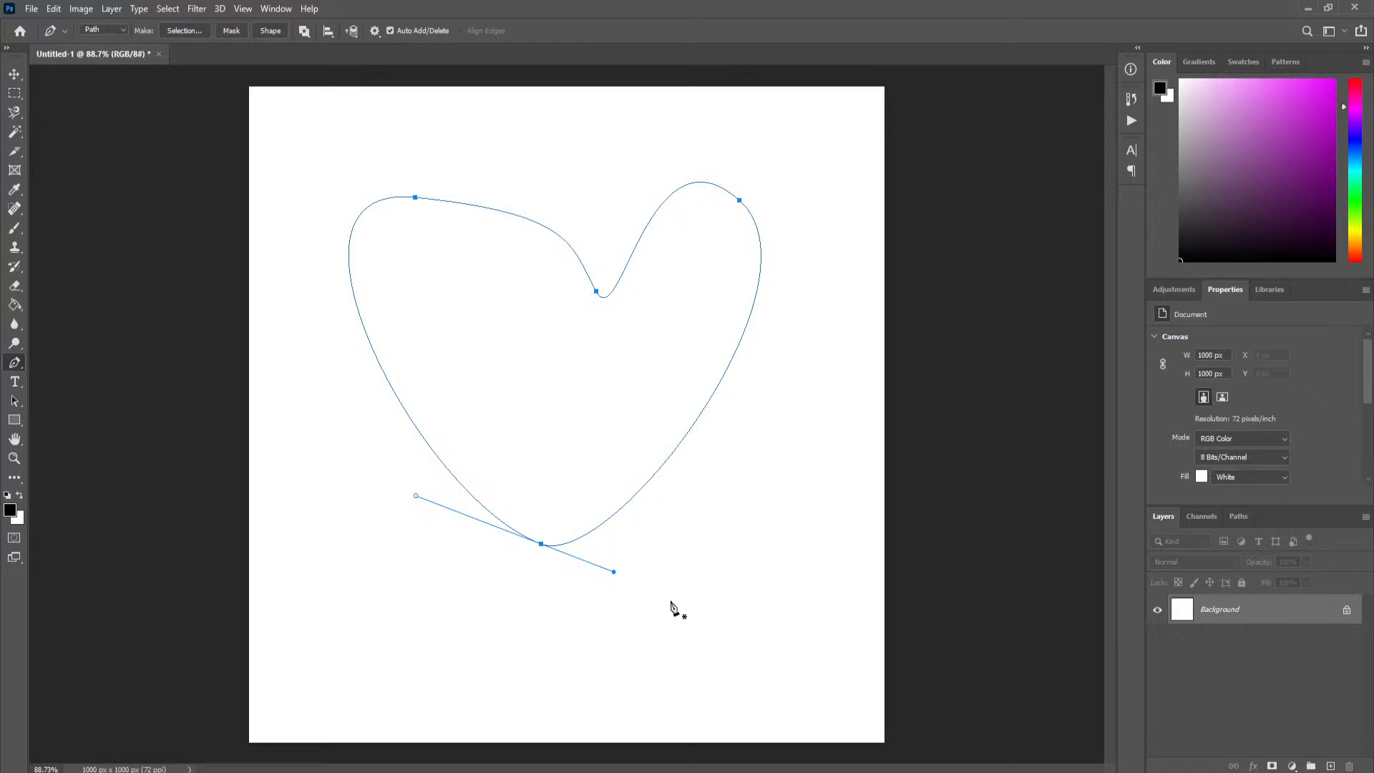
click(458, 202)
click(458, 202)
- Switch to the Chrome browser and examine the heart outlines in the Google image results for "heart shape"
drag(705, 772, 690, 93)
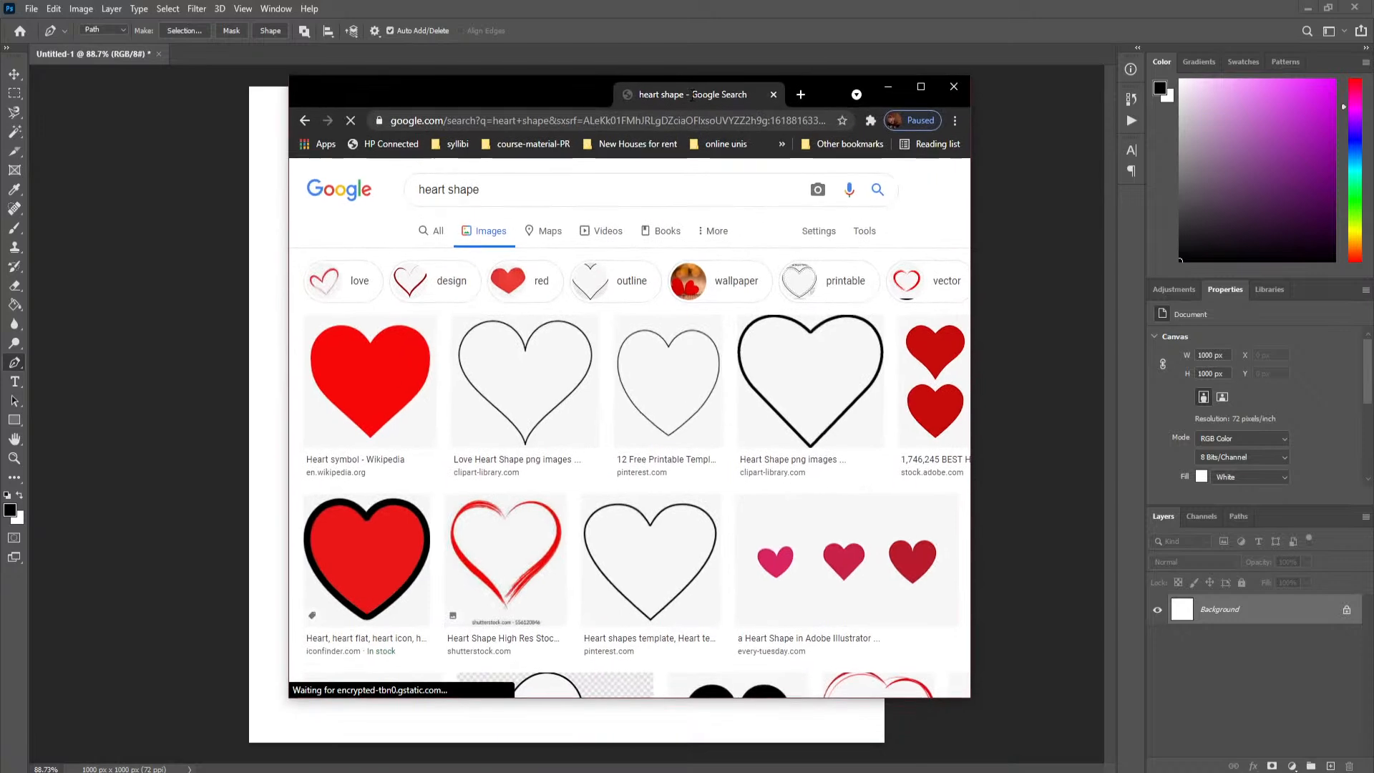
double_click(691, 94)
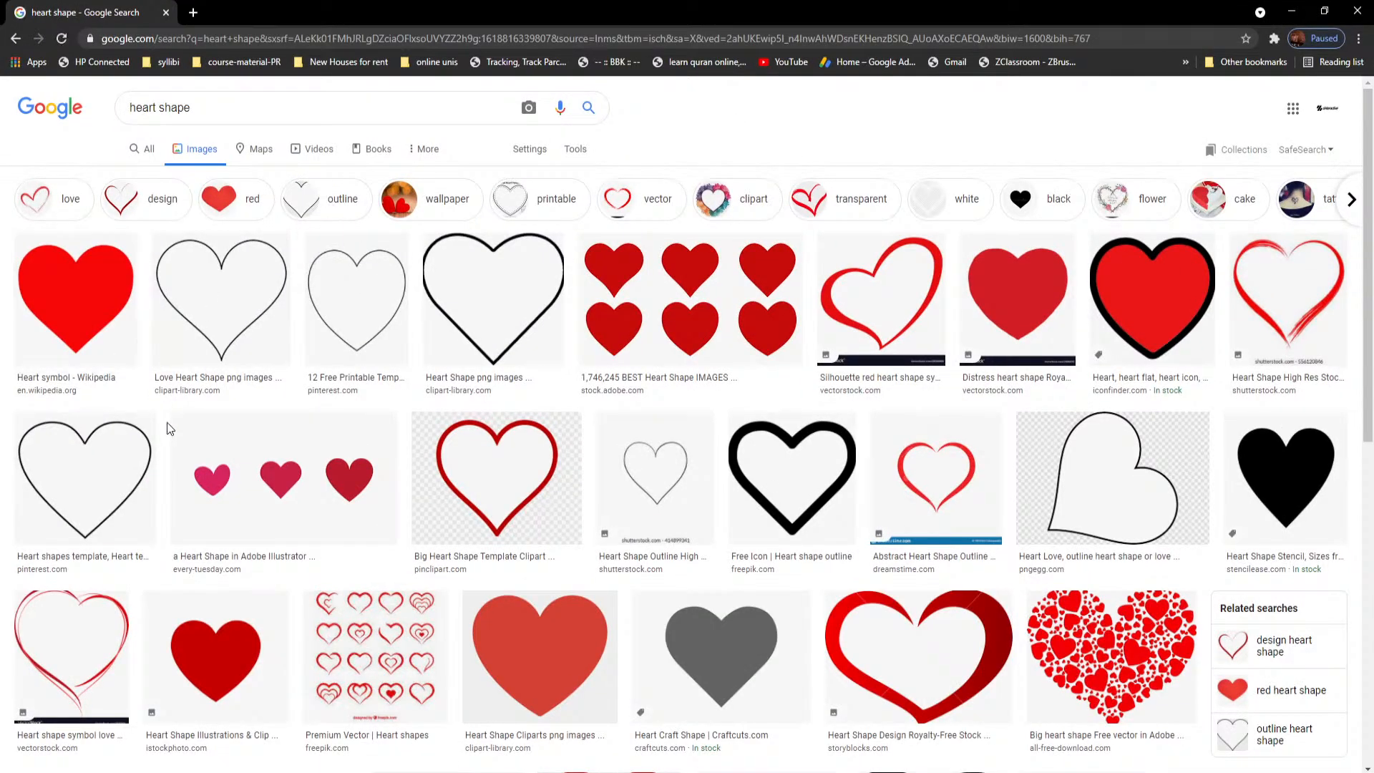
click(499, 358)
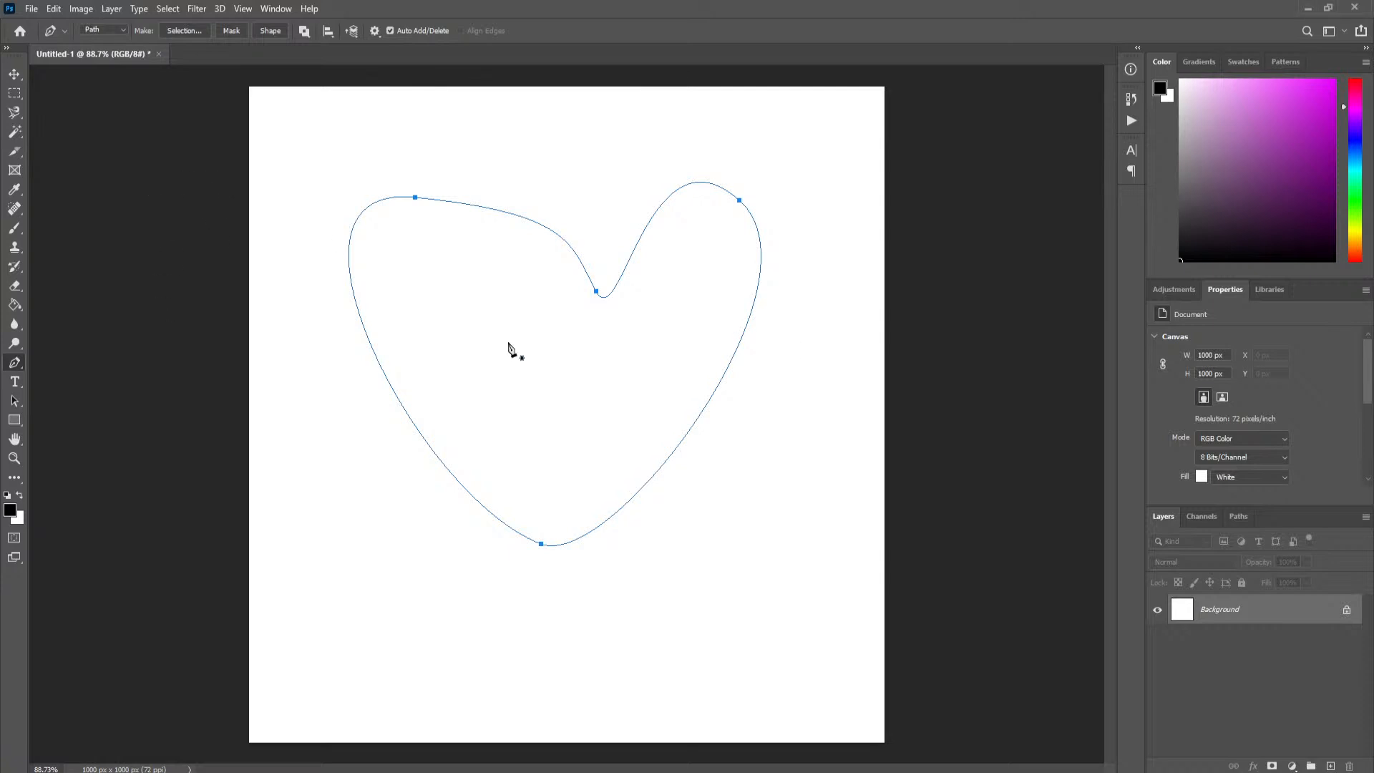
- Return to Photoshop, clear the curved heart path and display the grid over the canvas
key(Escape)
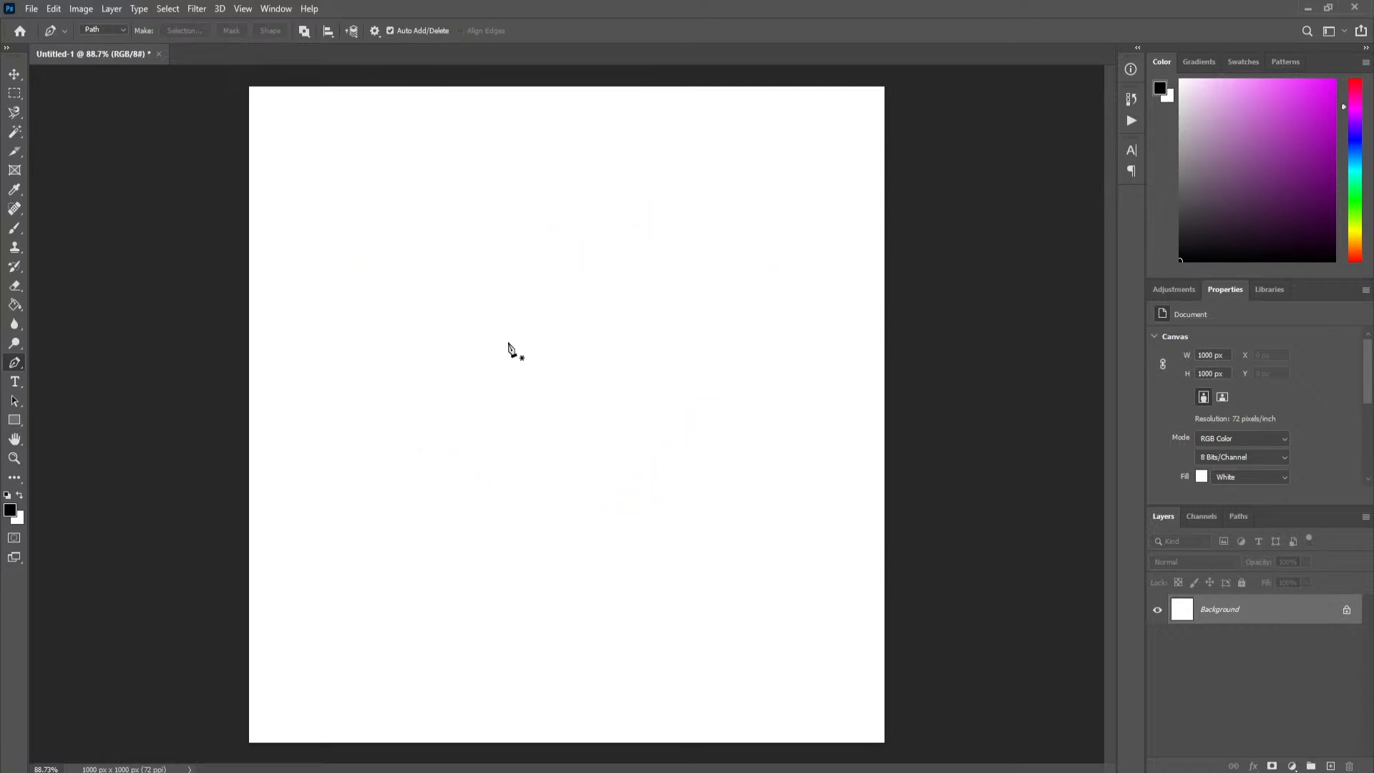
click(234, 10)
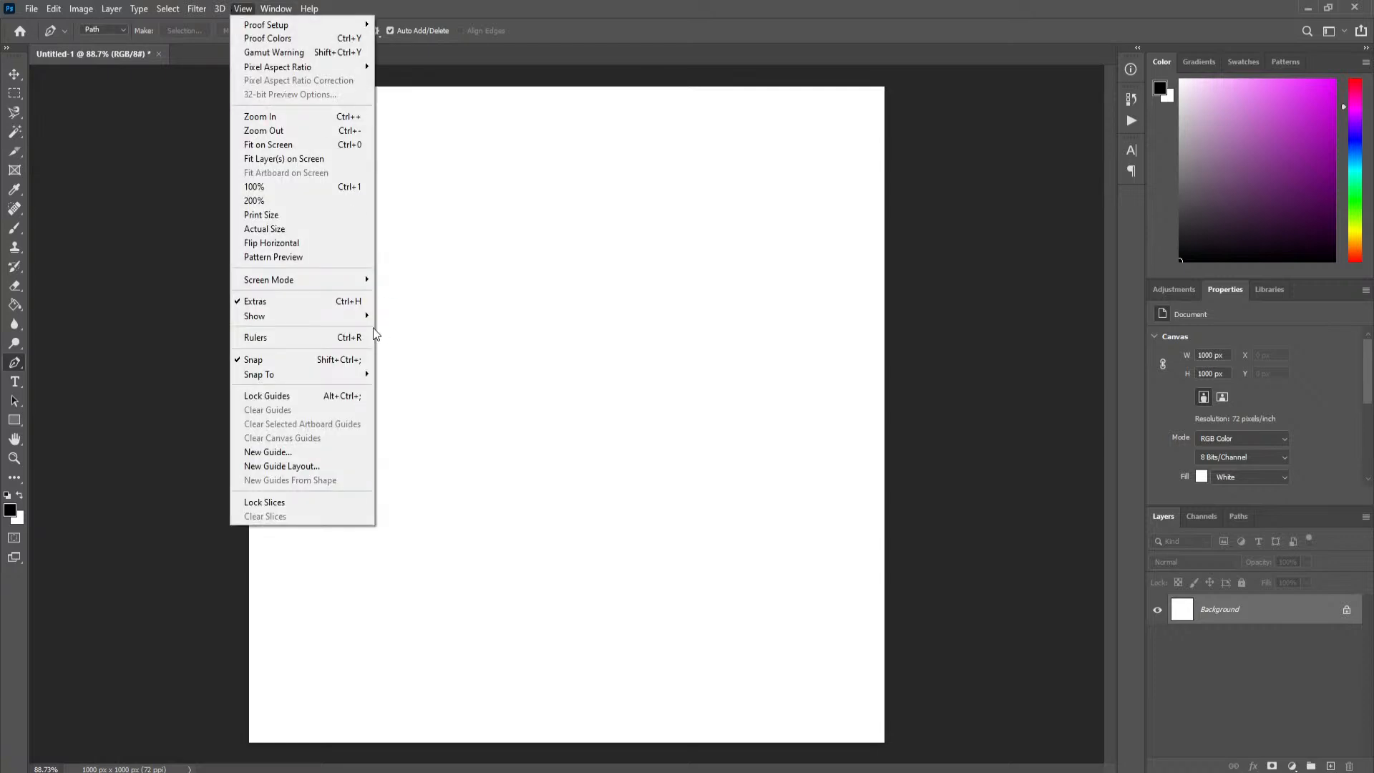
mouse_move(317, 322)
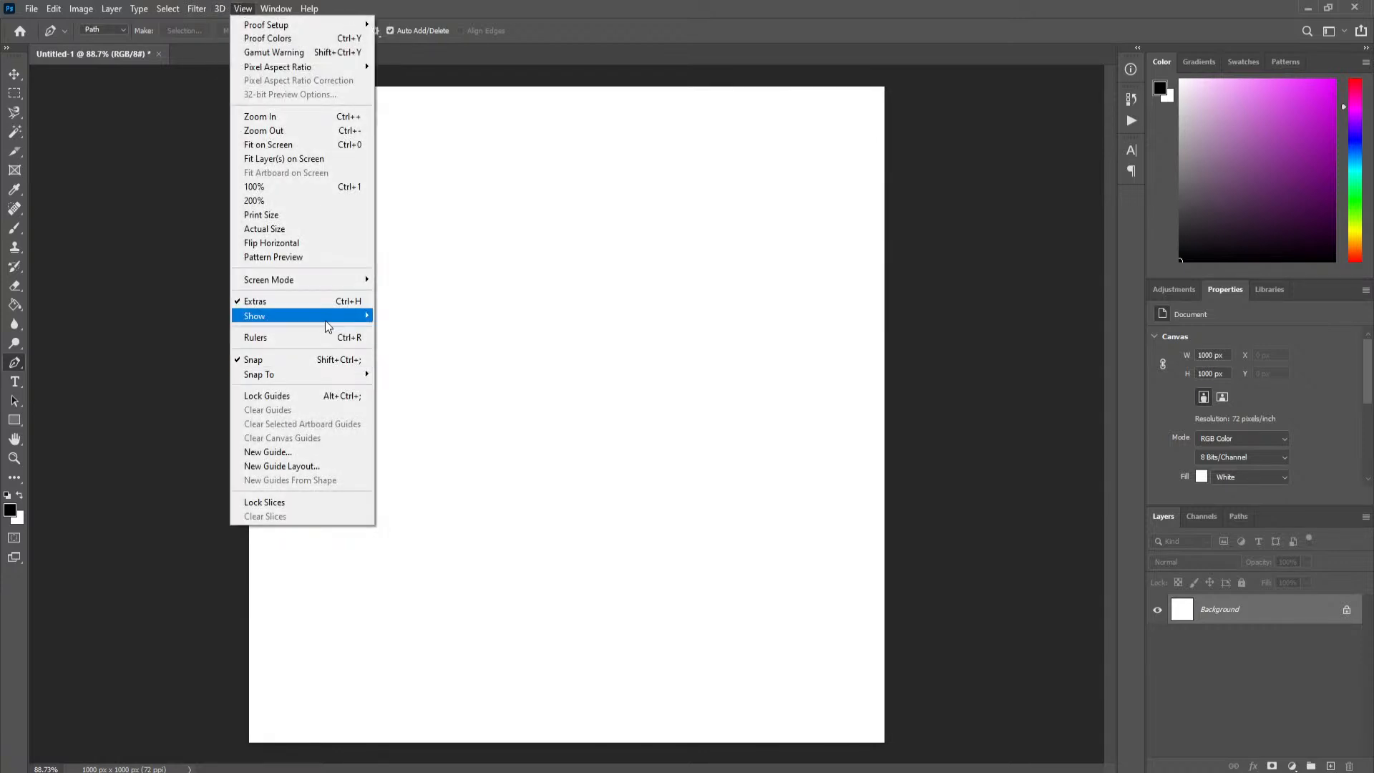
mouse_move(325, 319)
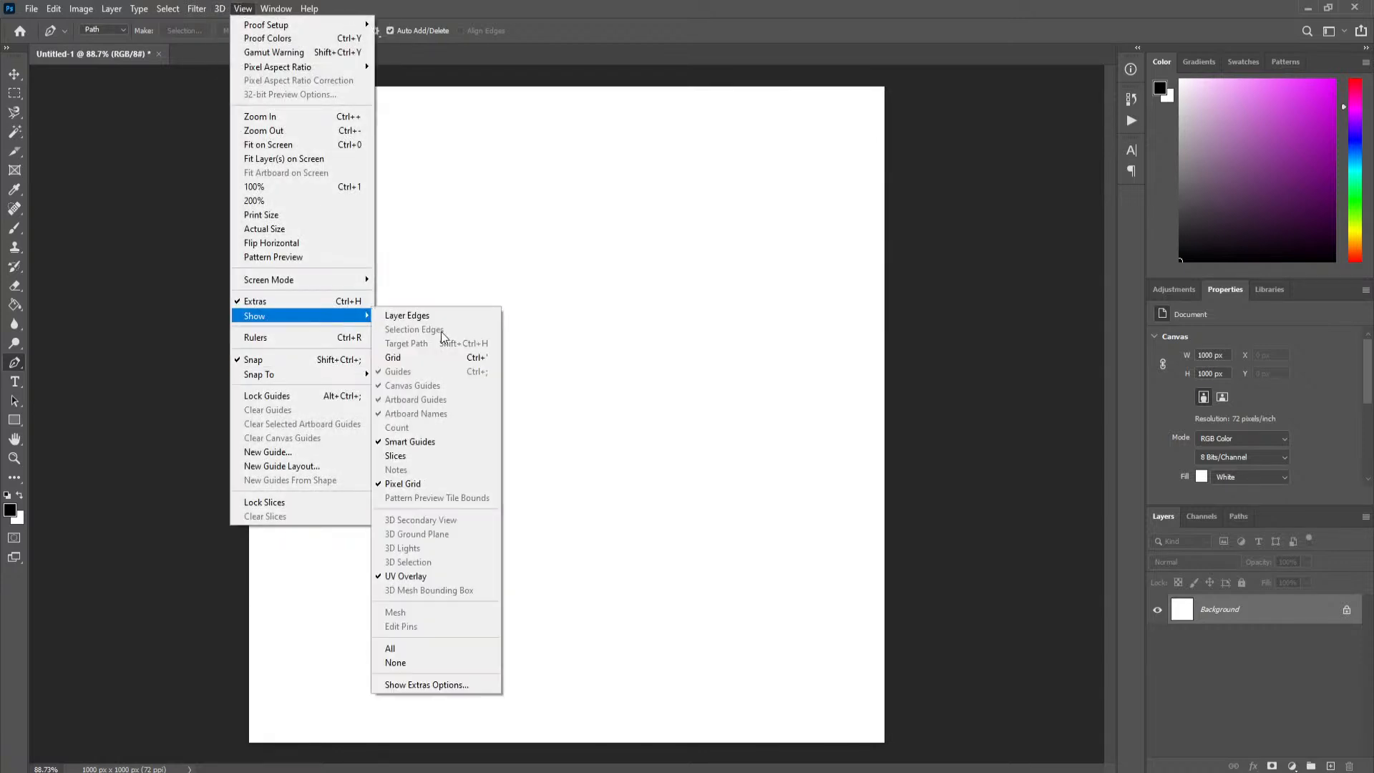
click(438, 357)
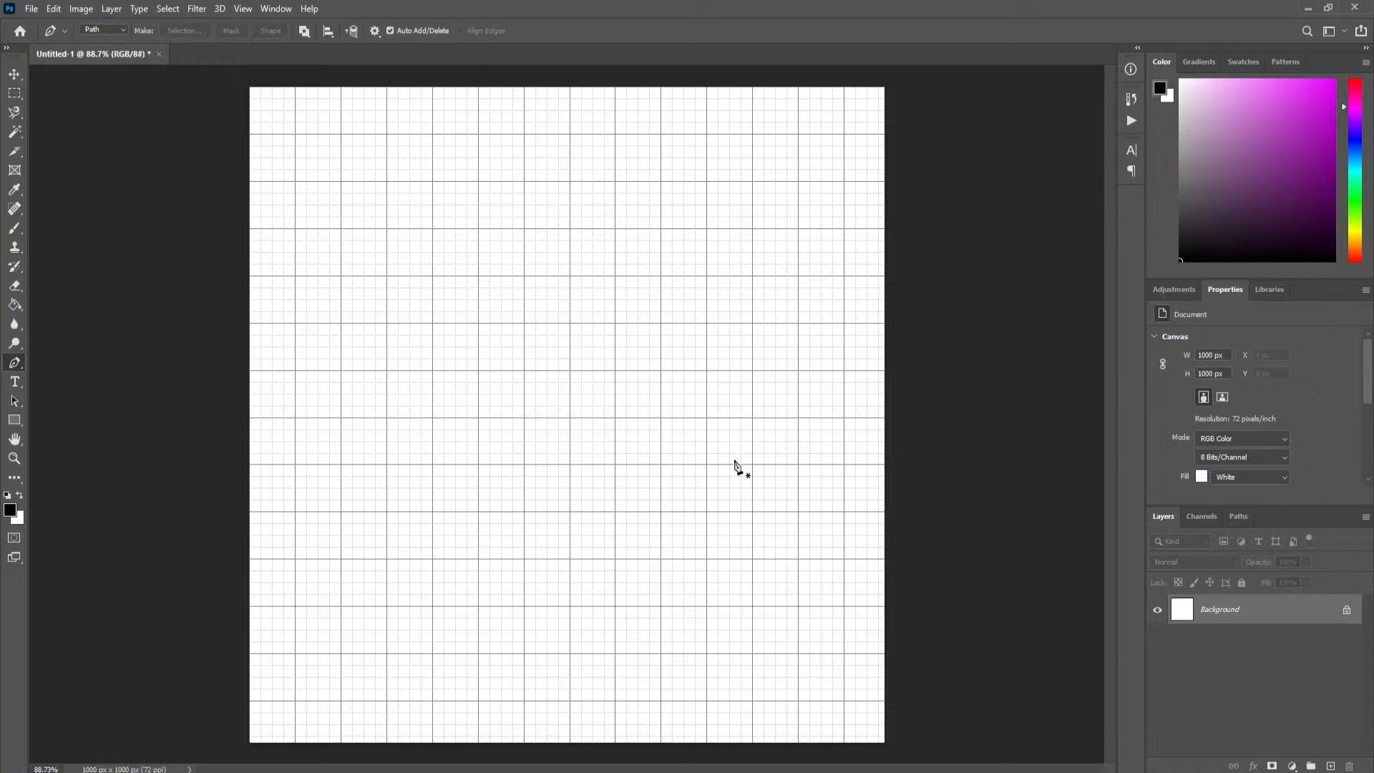
- Draw a closed symmetrical heart path on the grid, with corner points at the bottom tip and upper notch and smooth points on both sides
click(593, 558)
drag(478, 417, 565, 325)
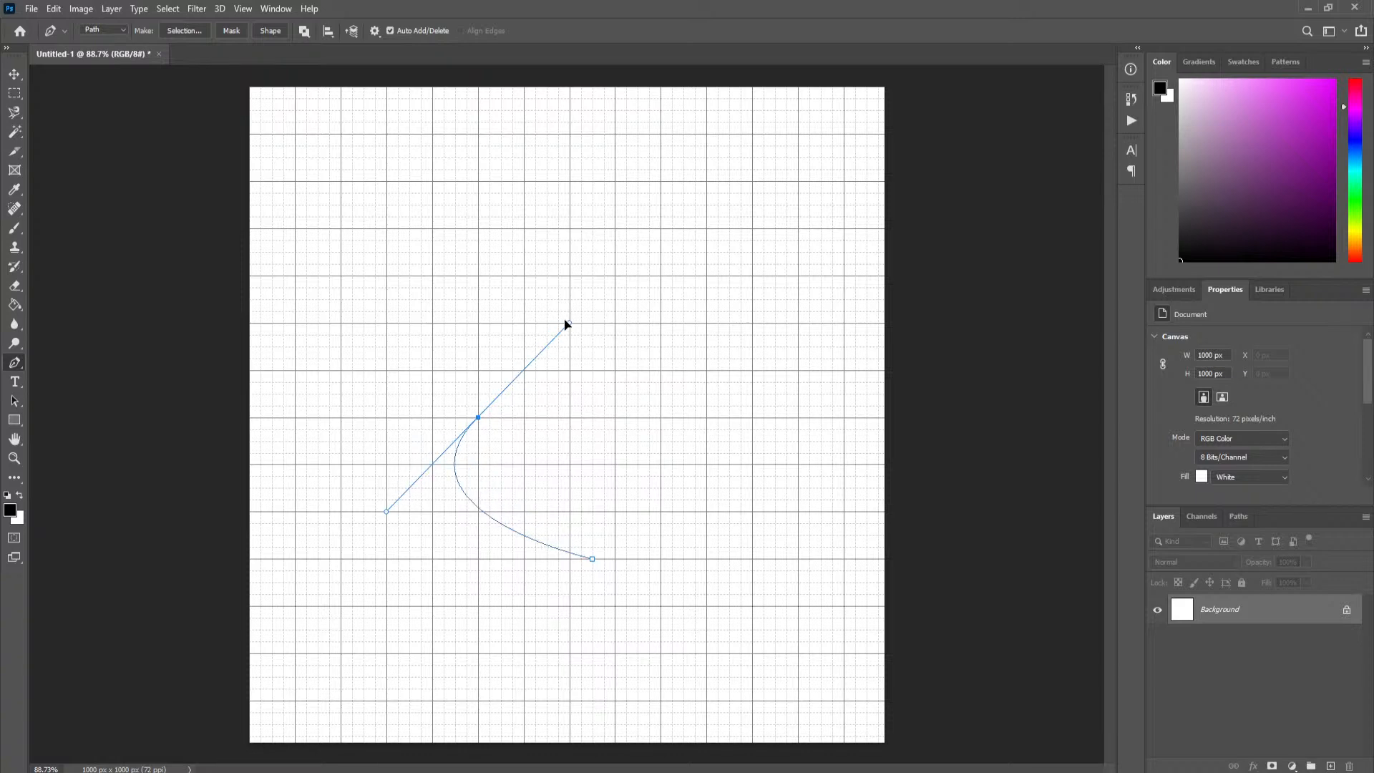
drag(565, 325, 566, 324)
click(593, 454)
drag(707, 417, 798, 511)
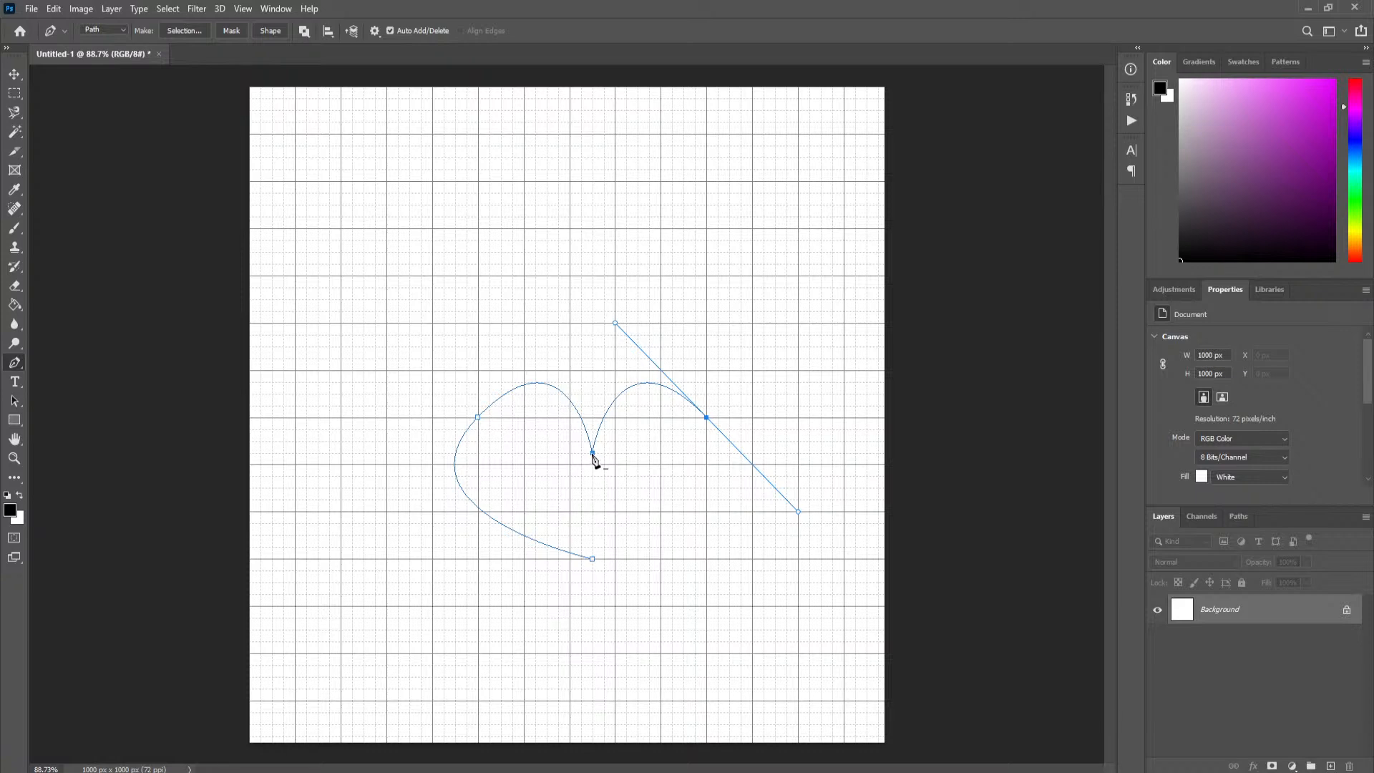
click(594, 560)
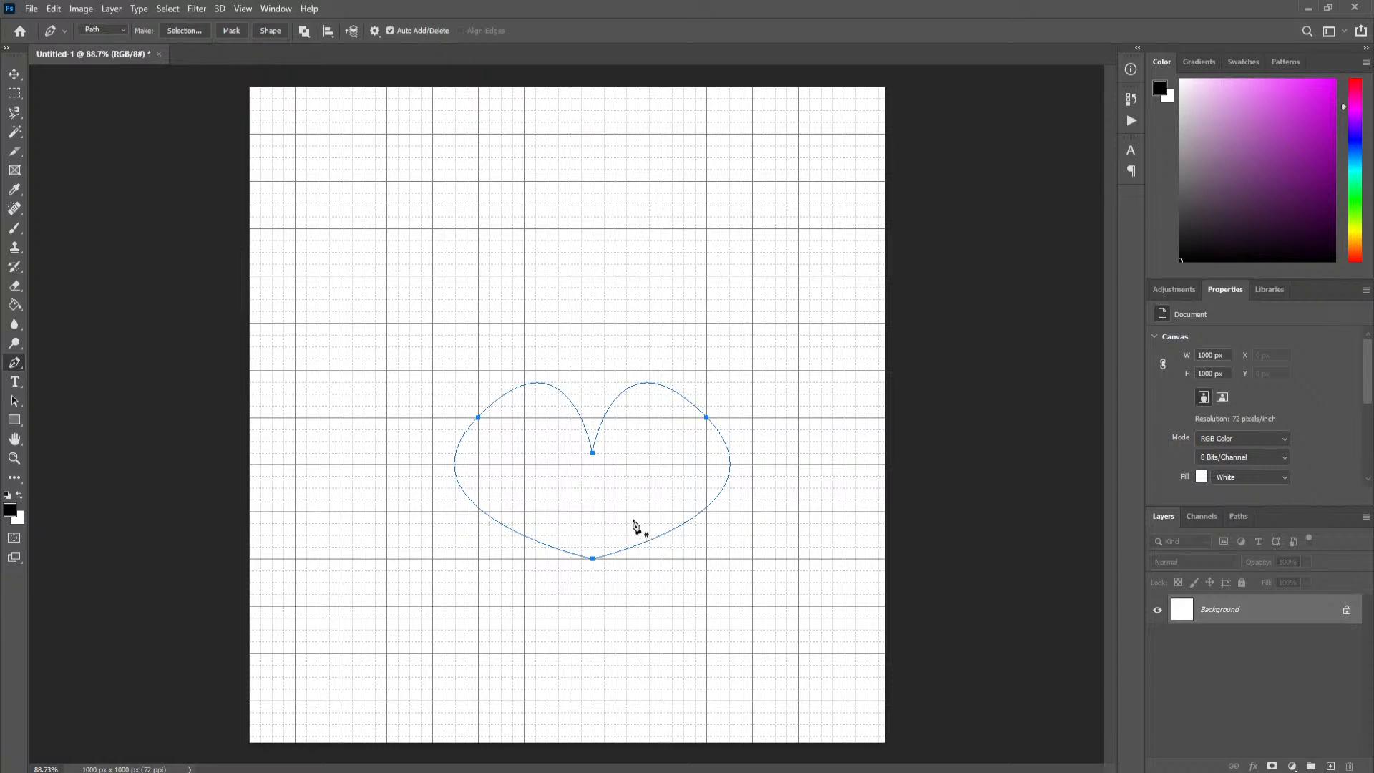
- With the Direct Selection Tool, move the heart's bottom tip anchor straight down by two large grid squares
click(19, 407)
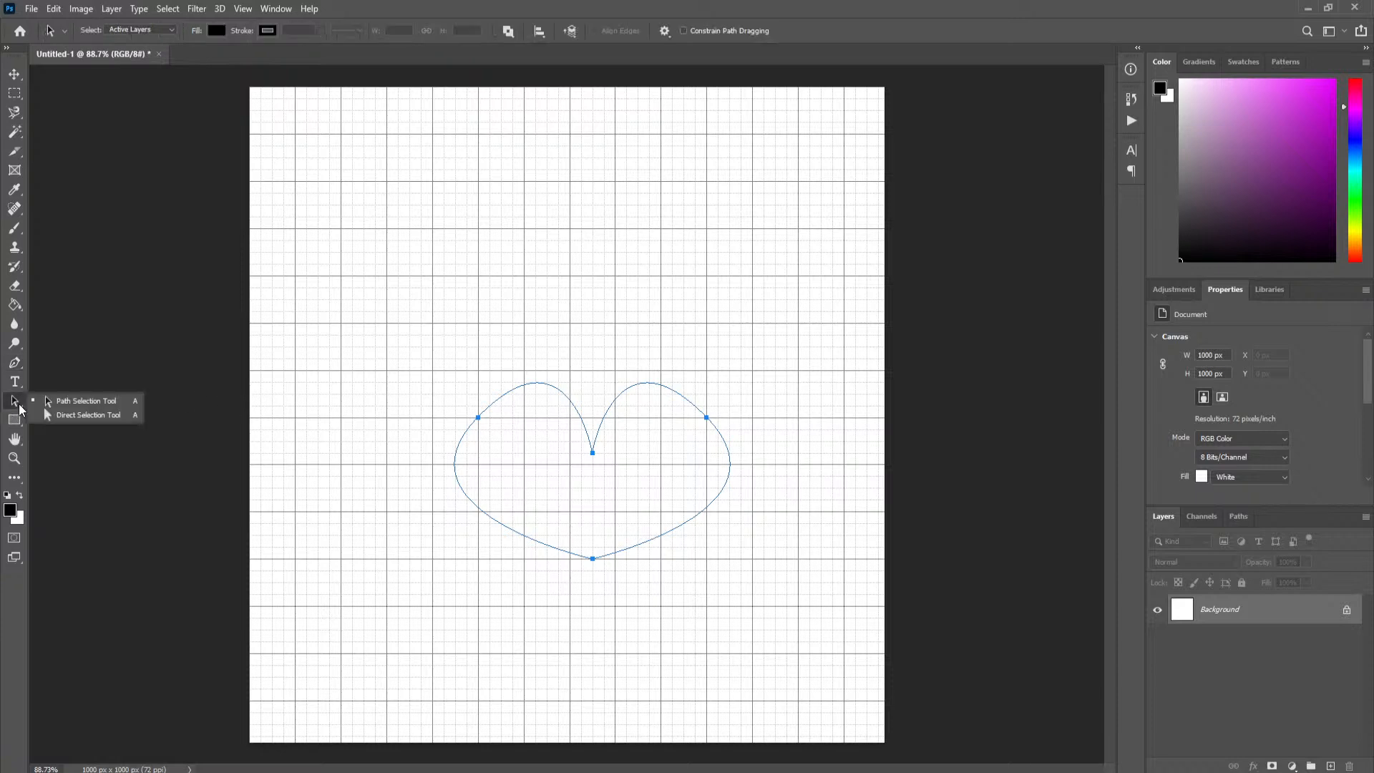
click(102, 402)
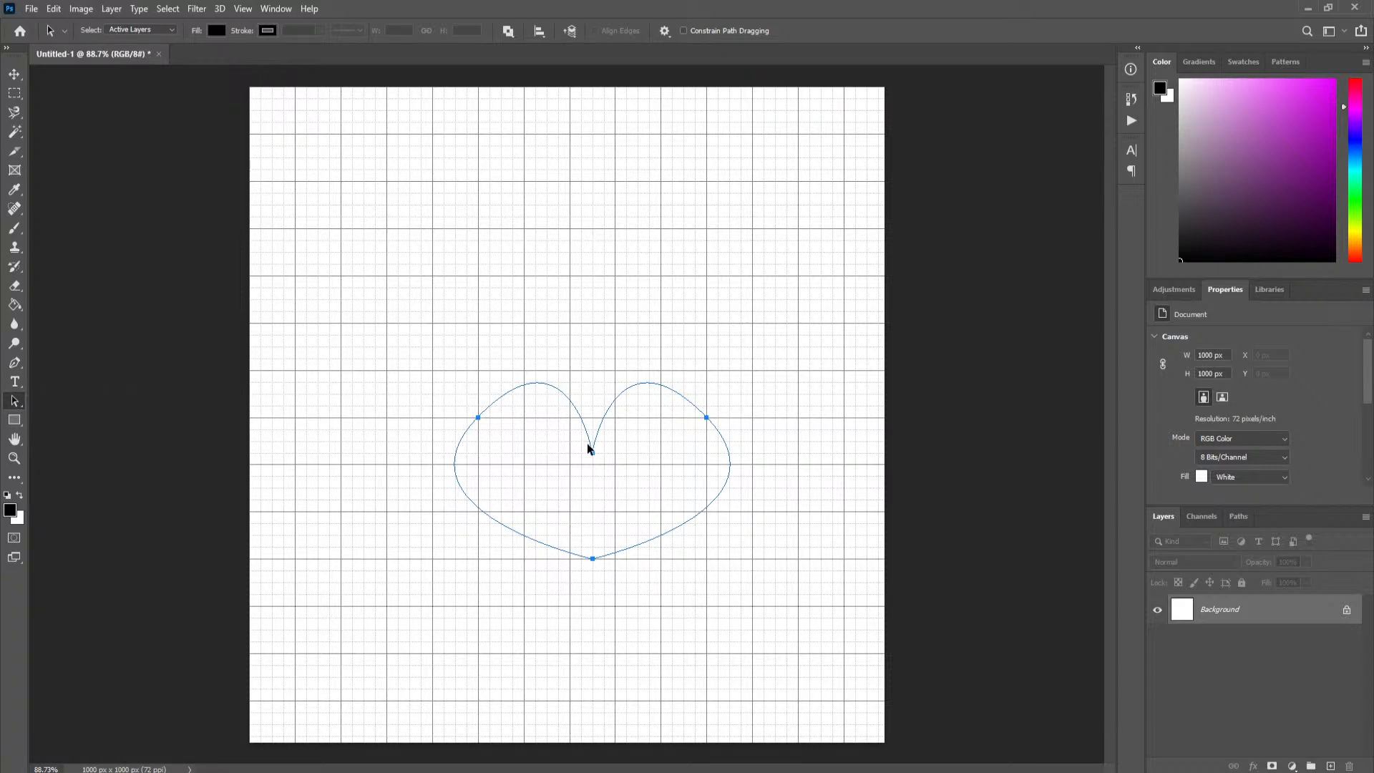
click(14, 403)
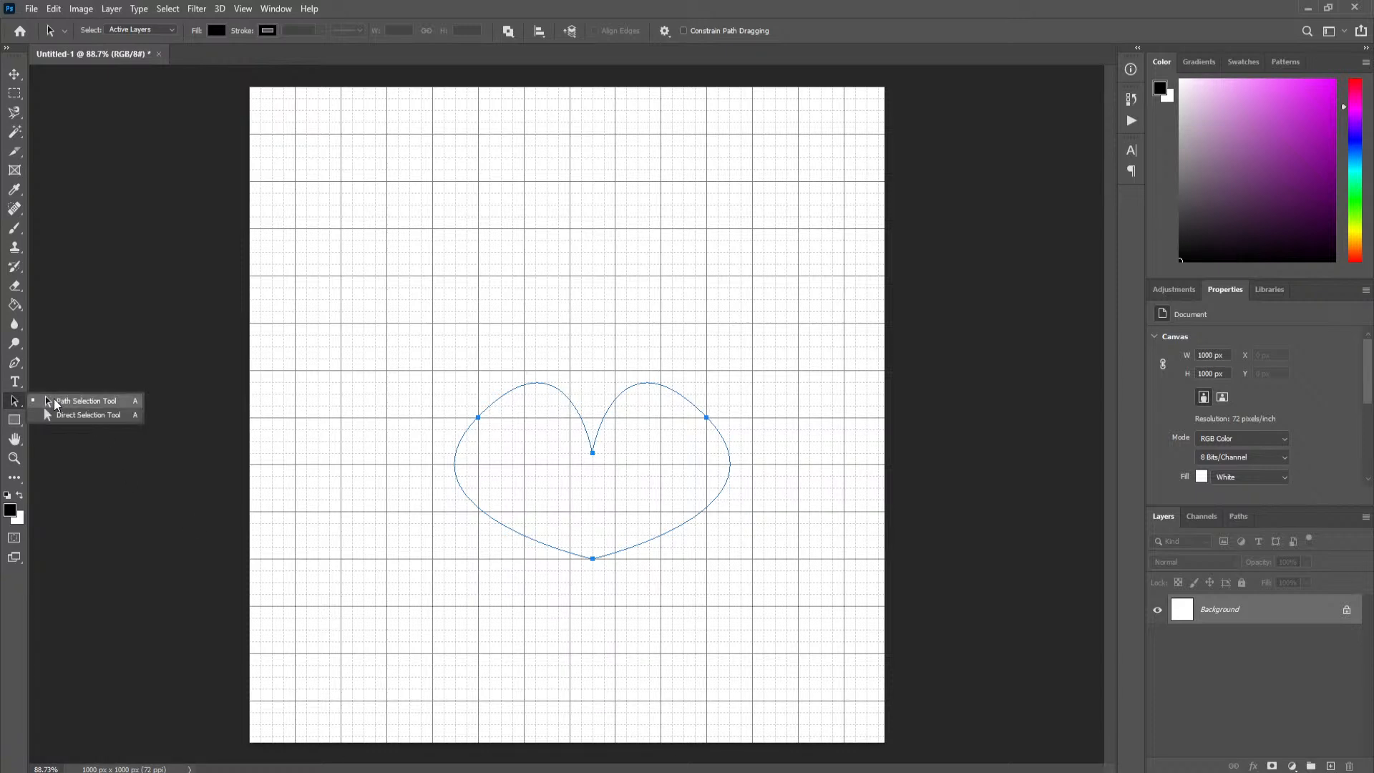
click(94, 414)
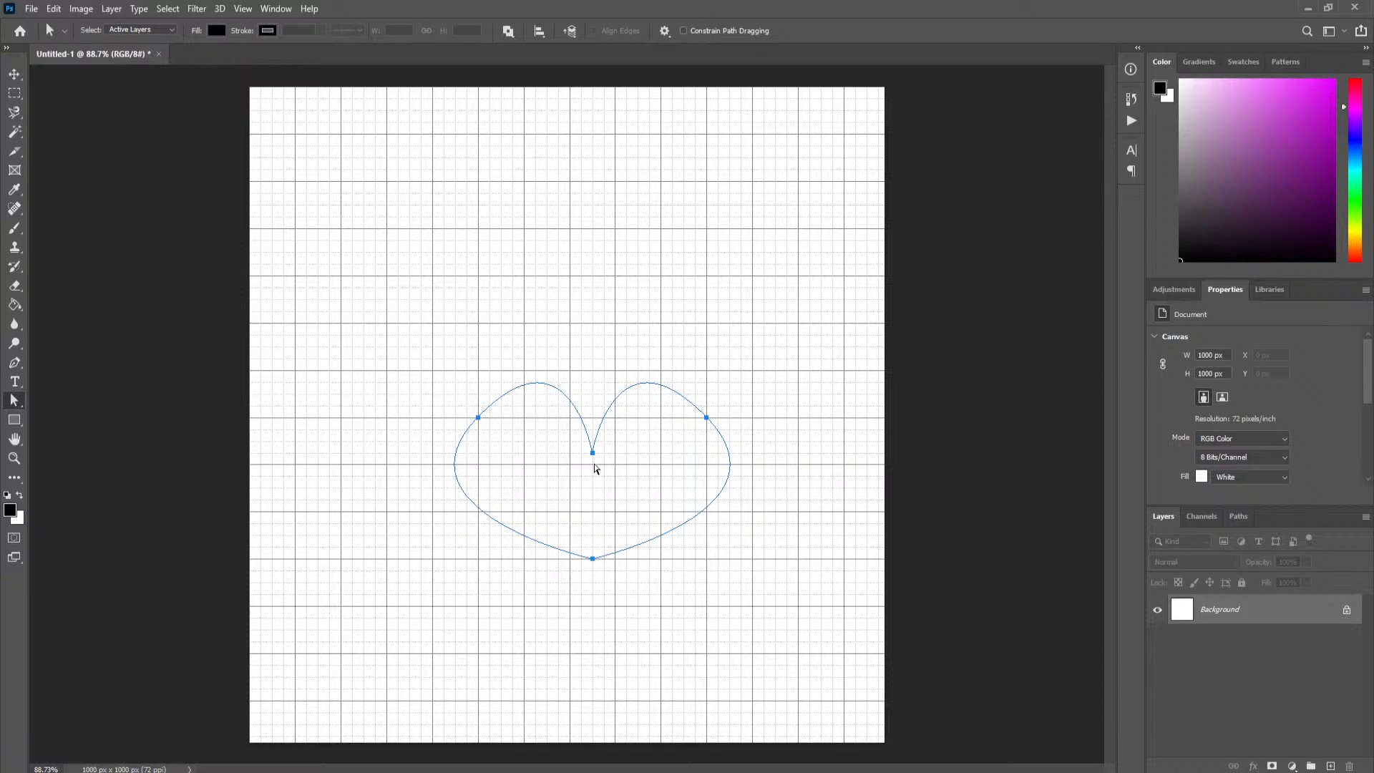
click(15, 403)
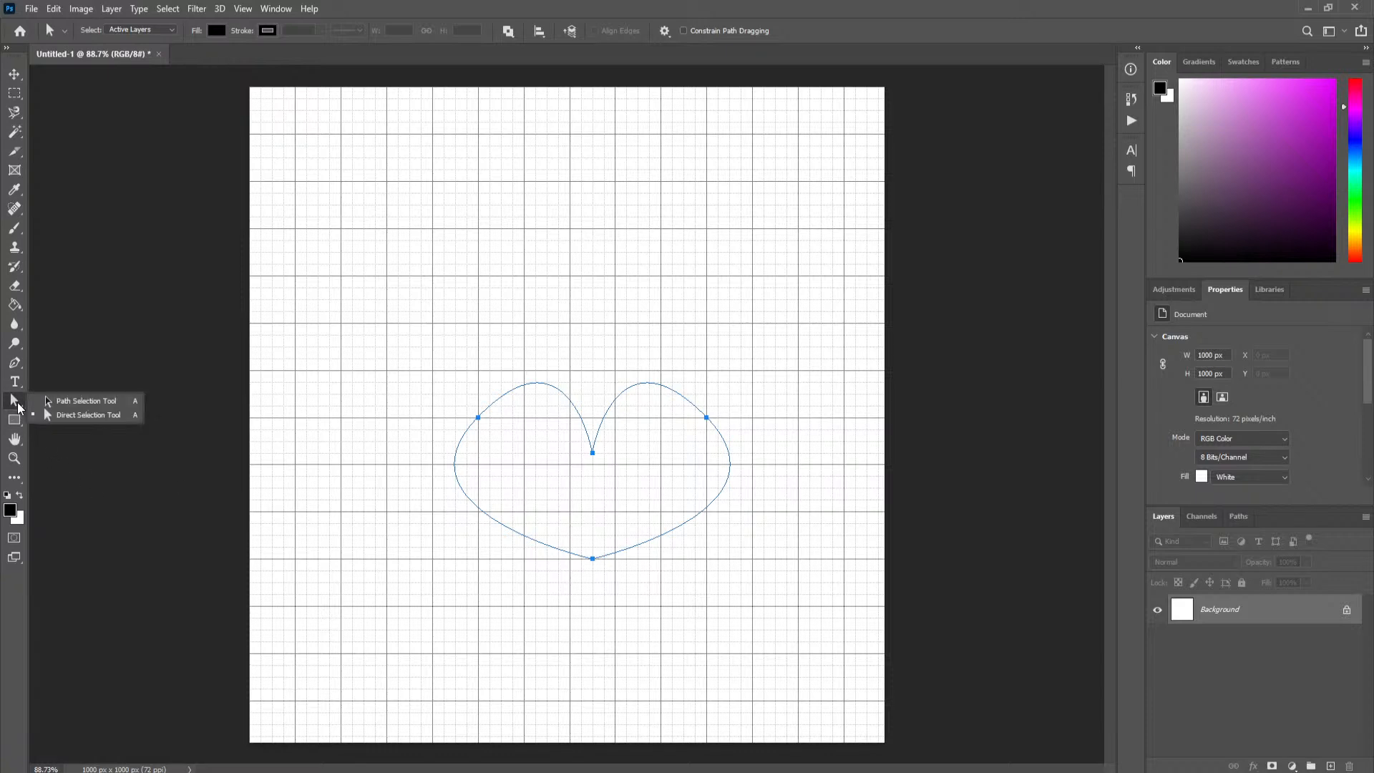
click(93, 414)
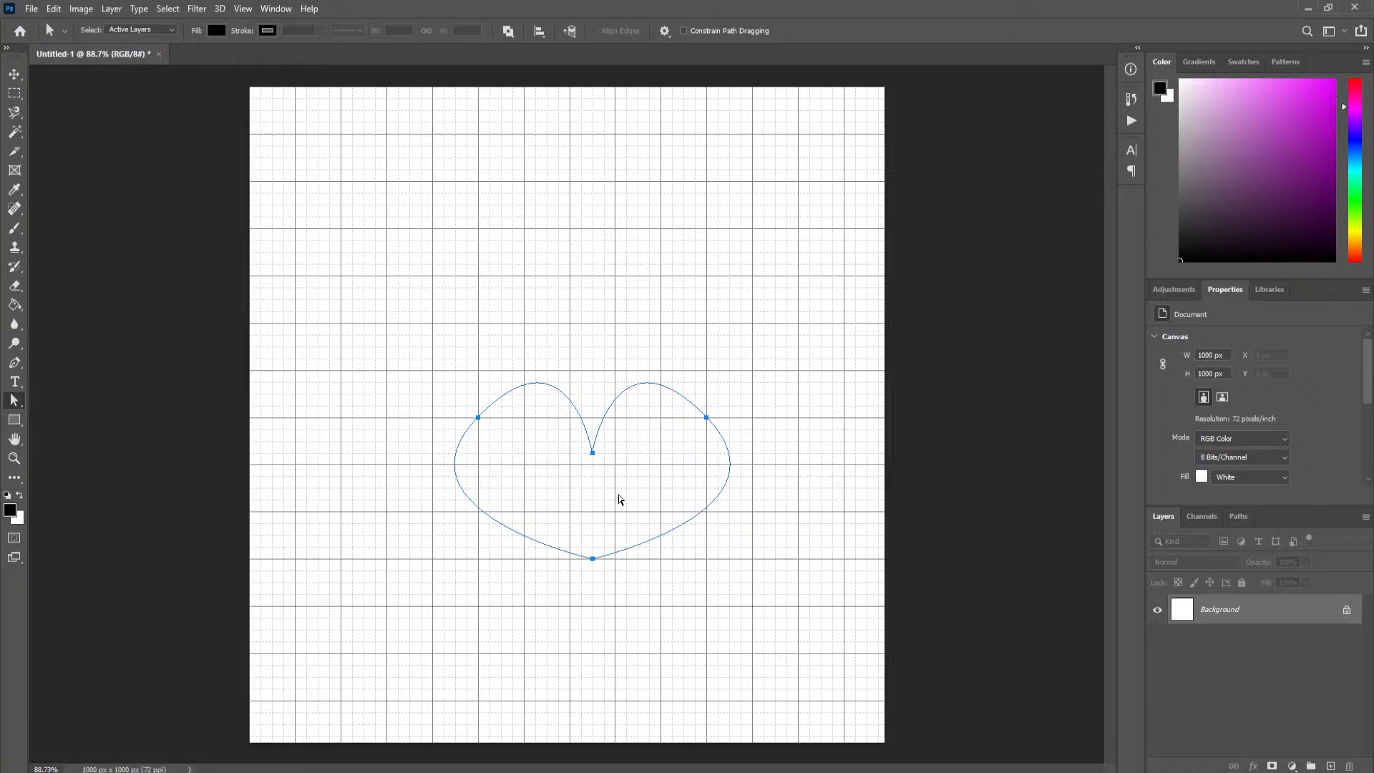
scroll(590, 487, up, 3)
scroll(590, 488, up, 3)
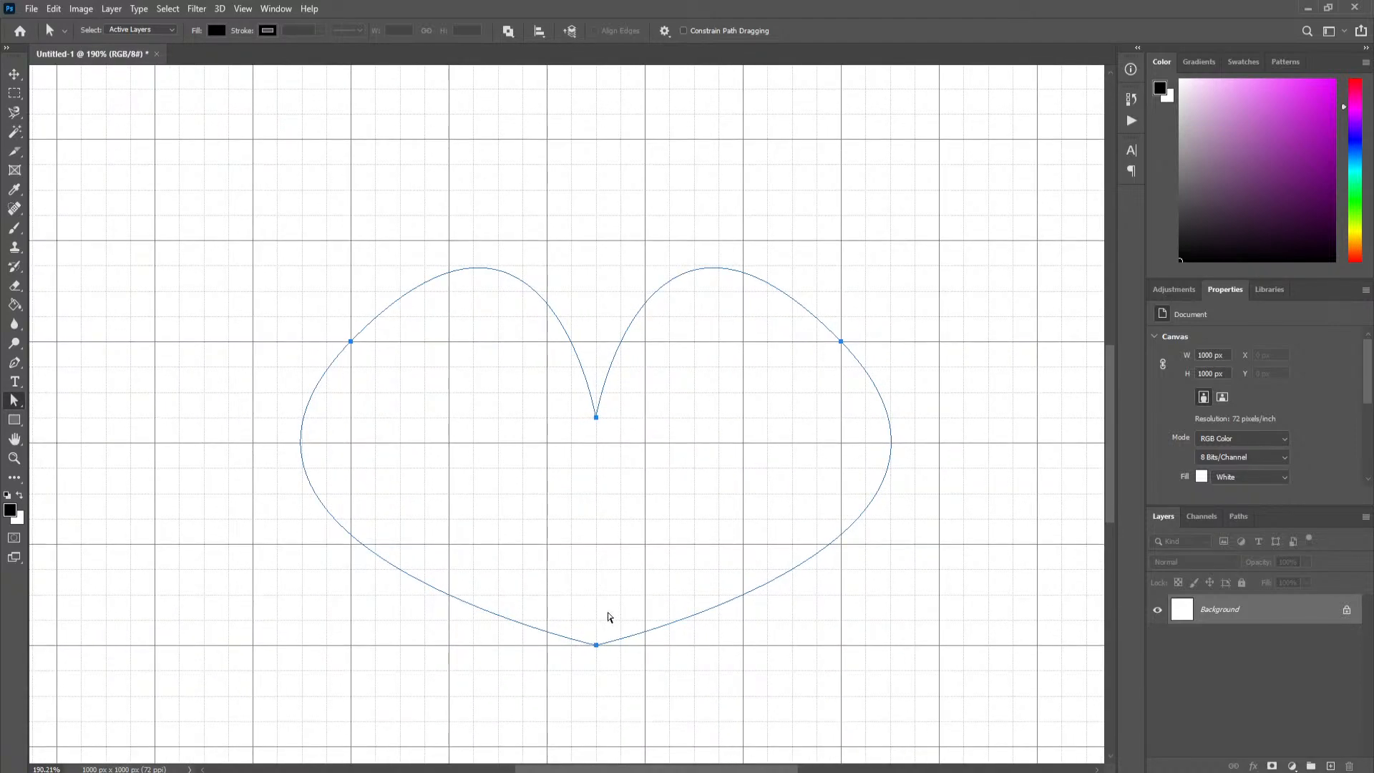
drag(1110, 470, 1119, 498)
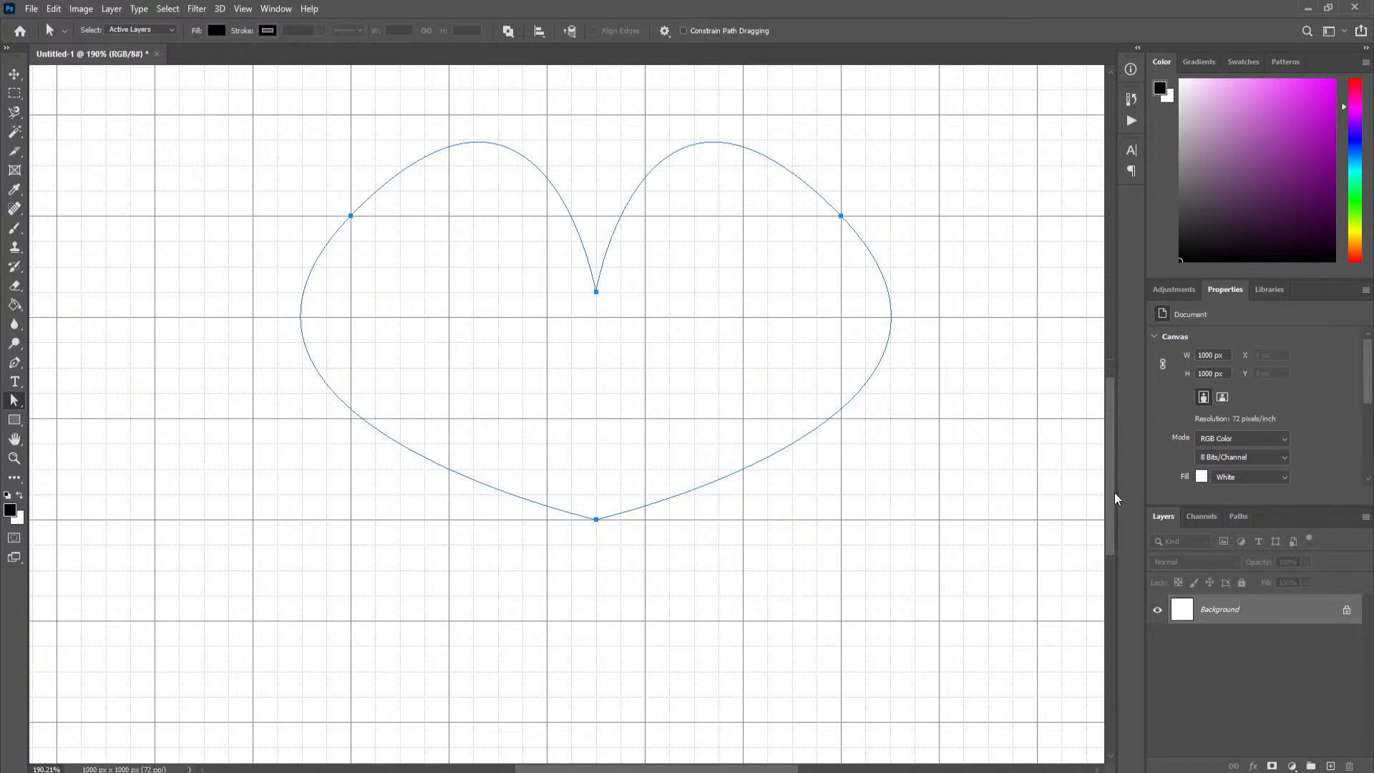
drag(598, 521, 597, 724)
click(597, 520)
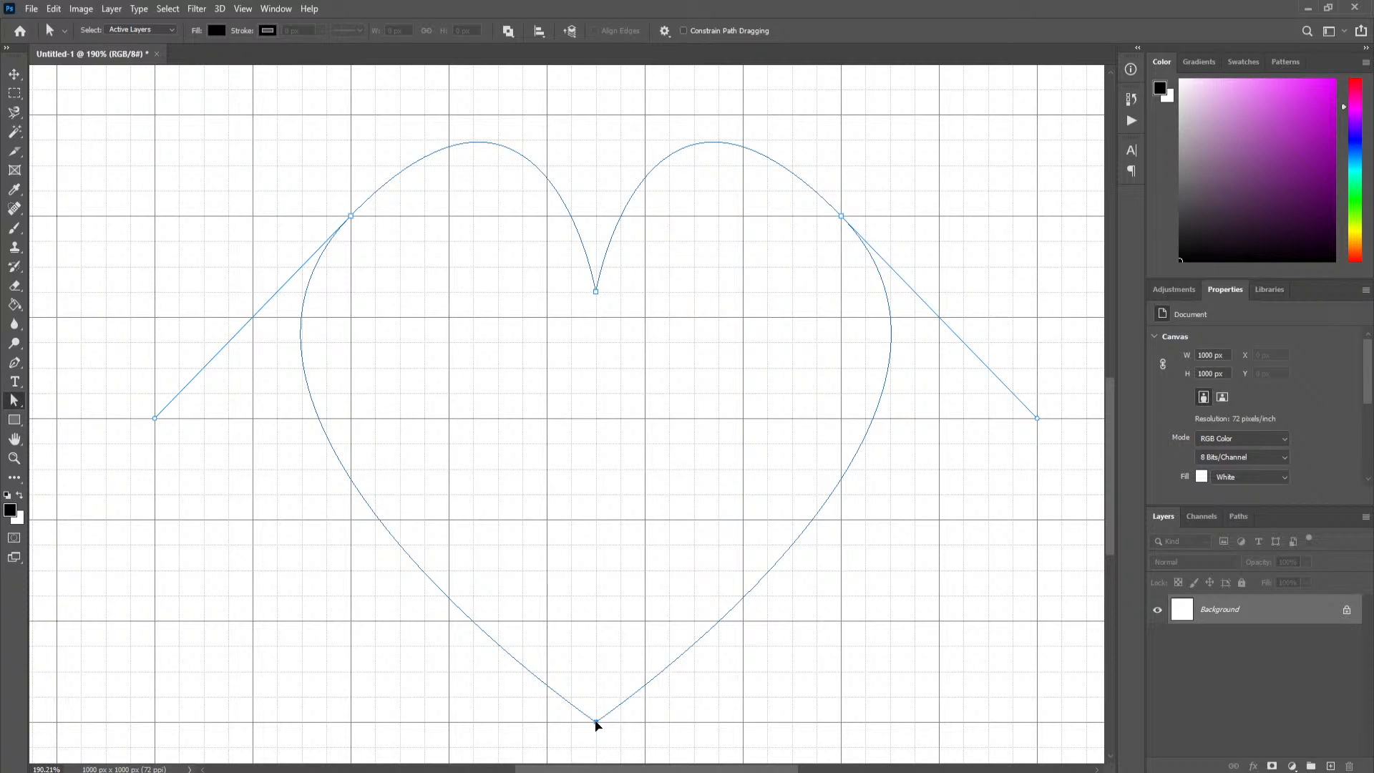
- Widen the heart by moving both side anchors two small grid squares outward and one small square up
click(351, 218)
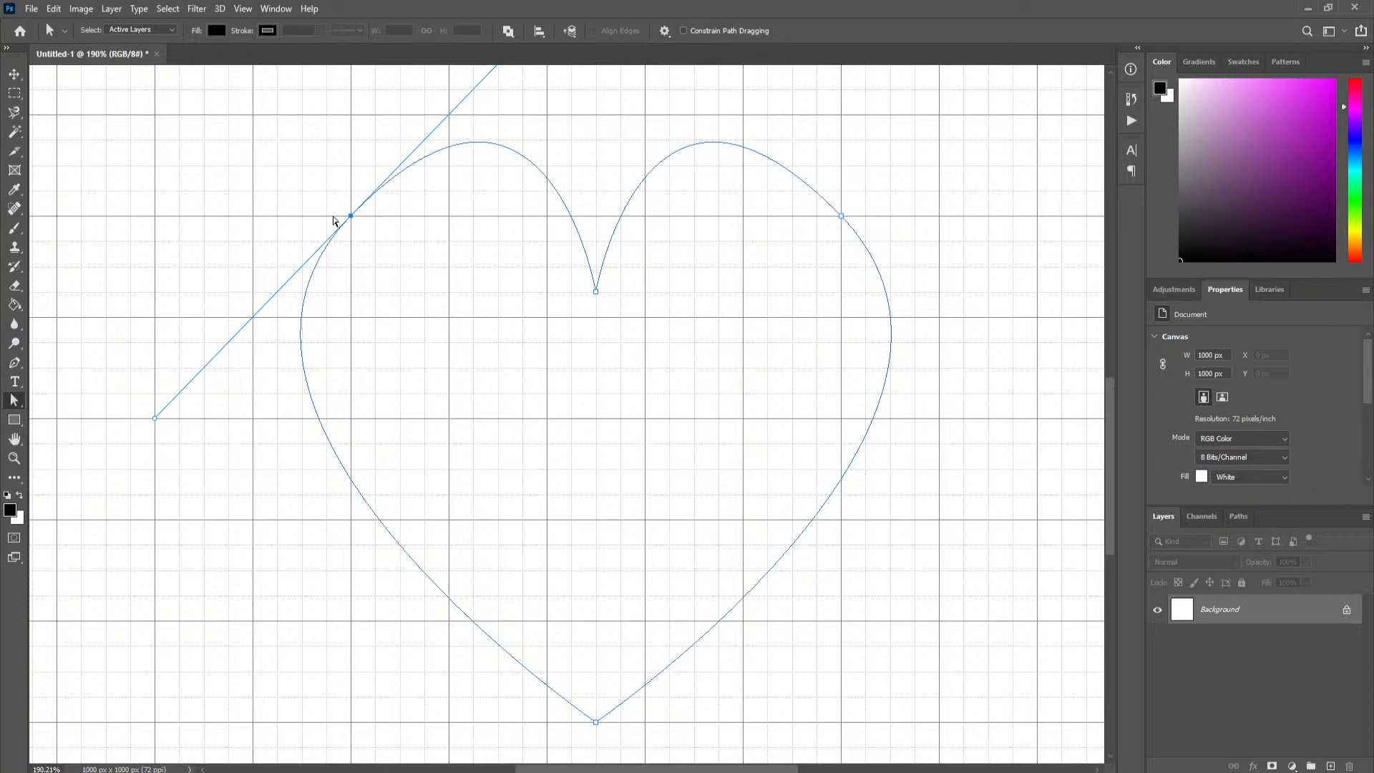
drag(349, 219, 304, 193)
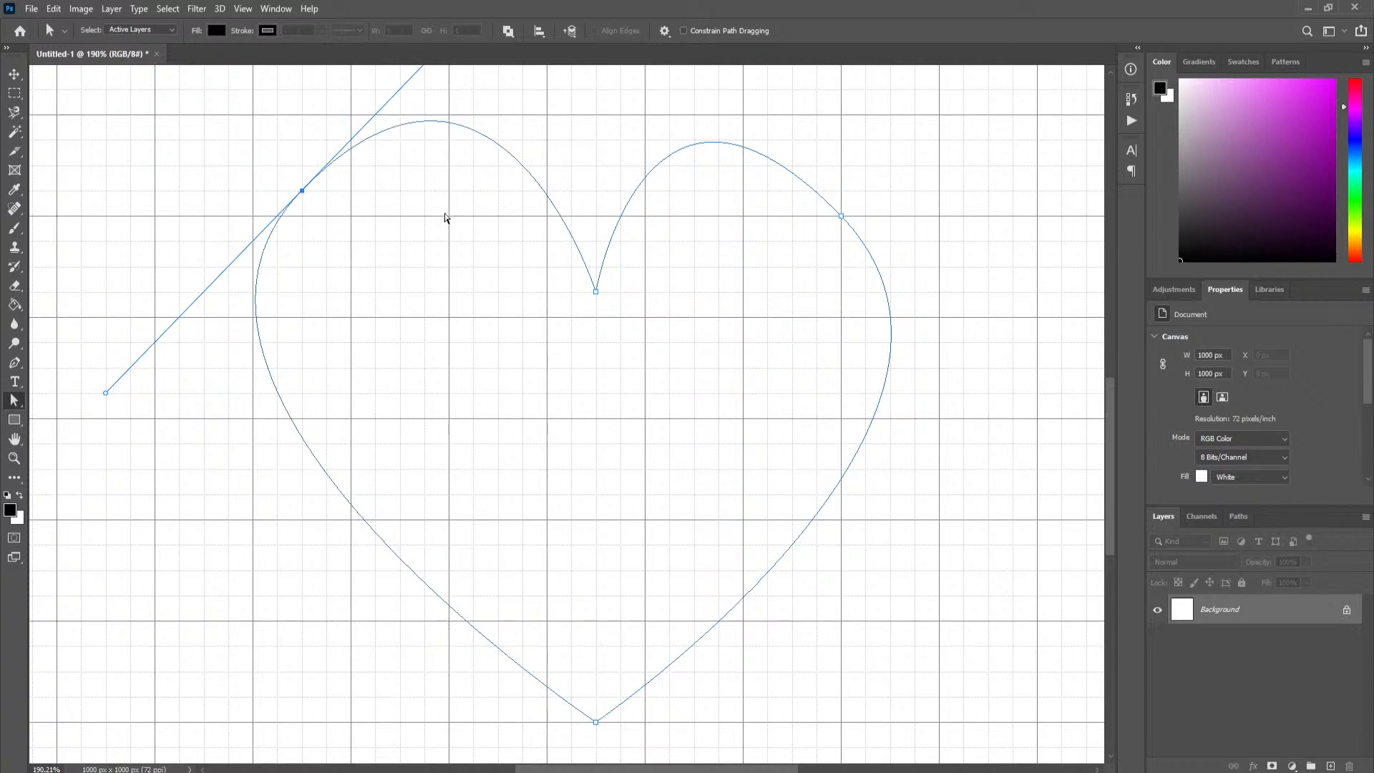
drag(841, 217, 891, 195)
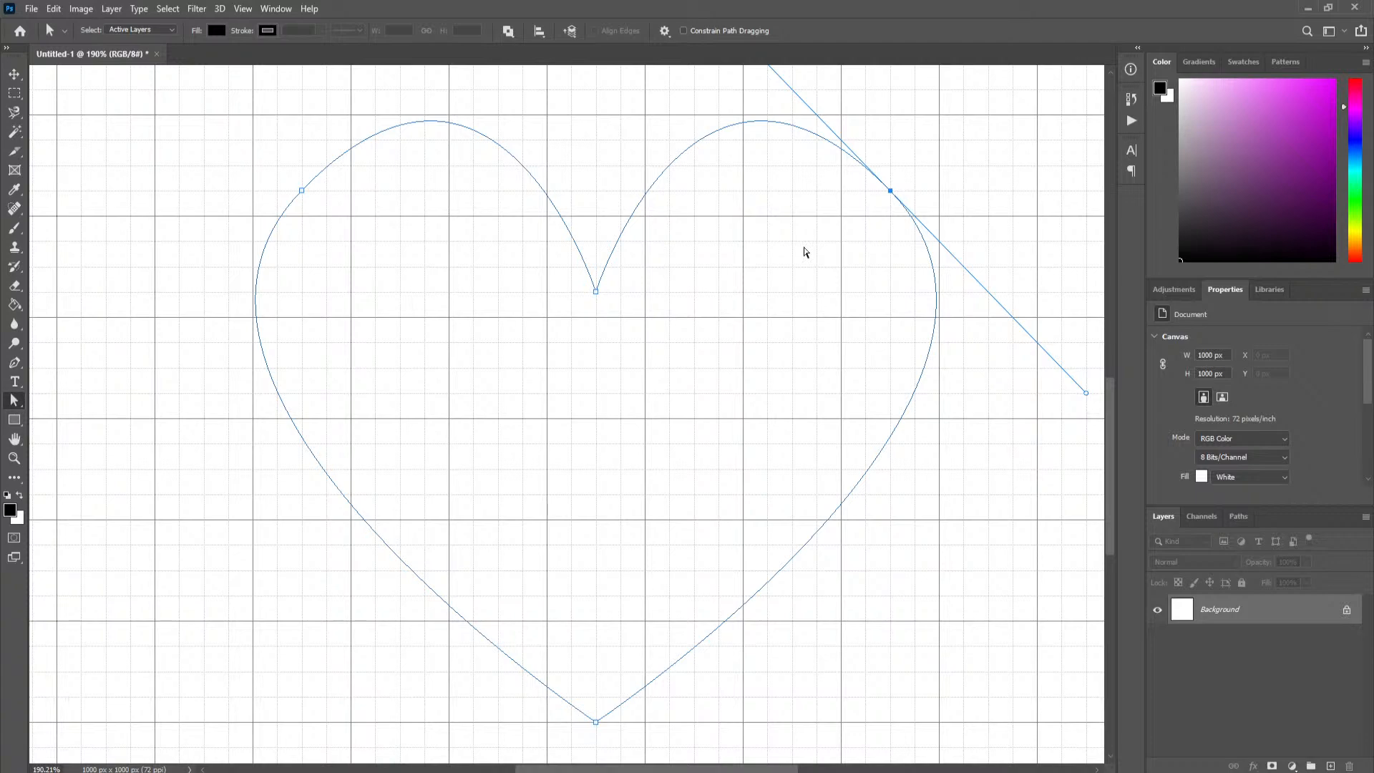
- Shorten the upper direction handles of both side anchors symmetrically, pulling each end two small grid squares toward its anchor, and select both anchors
scroll(774, 247, down, 2)
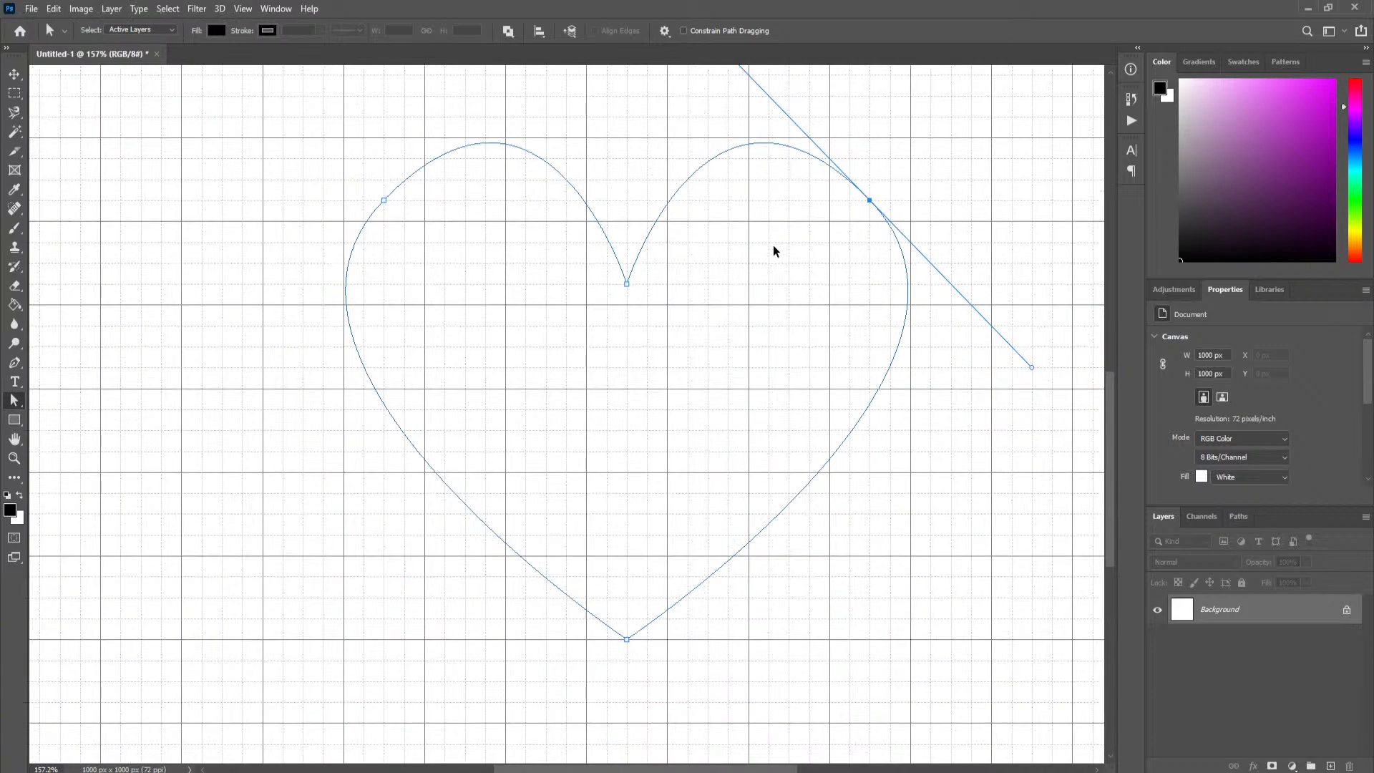
drag(774, 215, 723, 331)
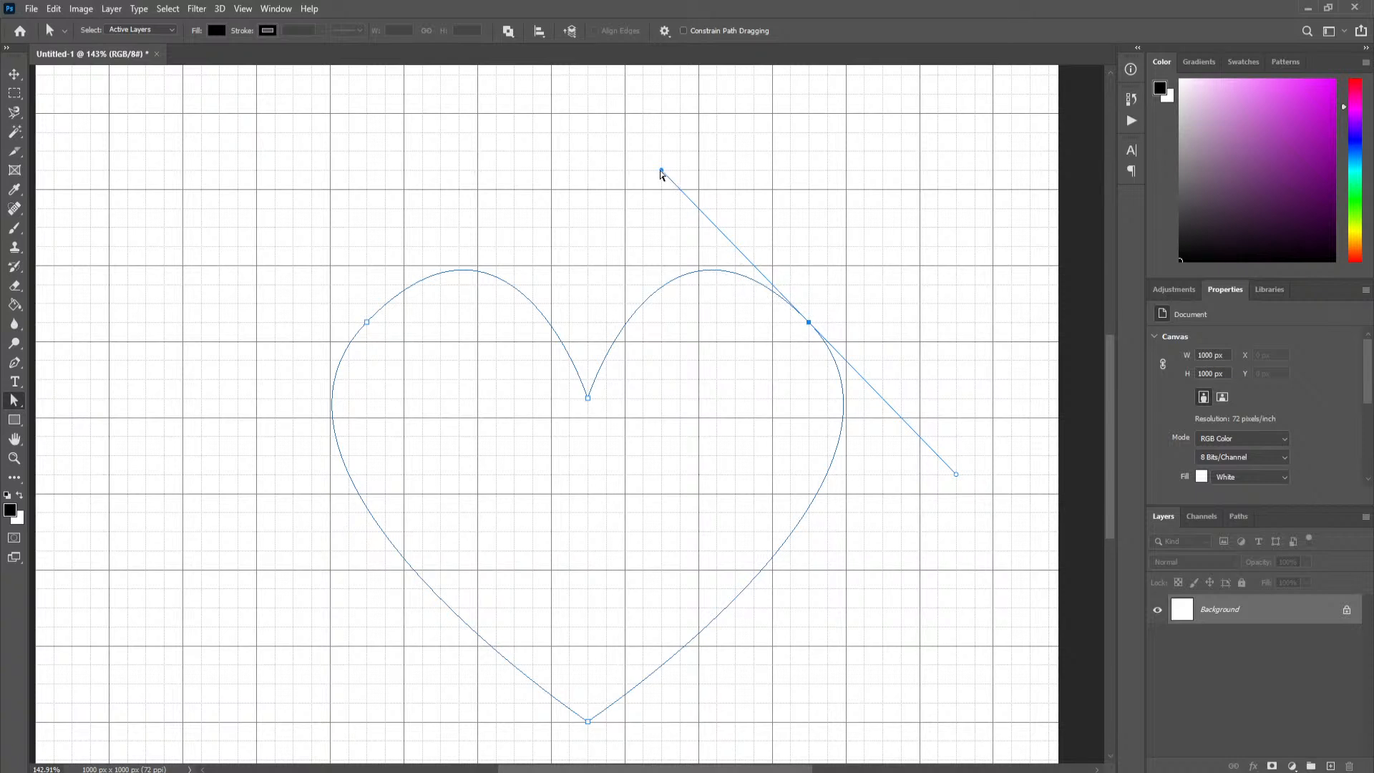
drag(662, 170, 696, 209)
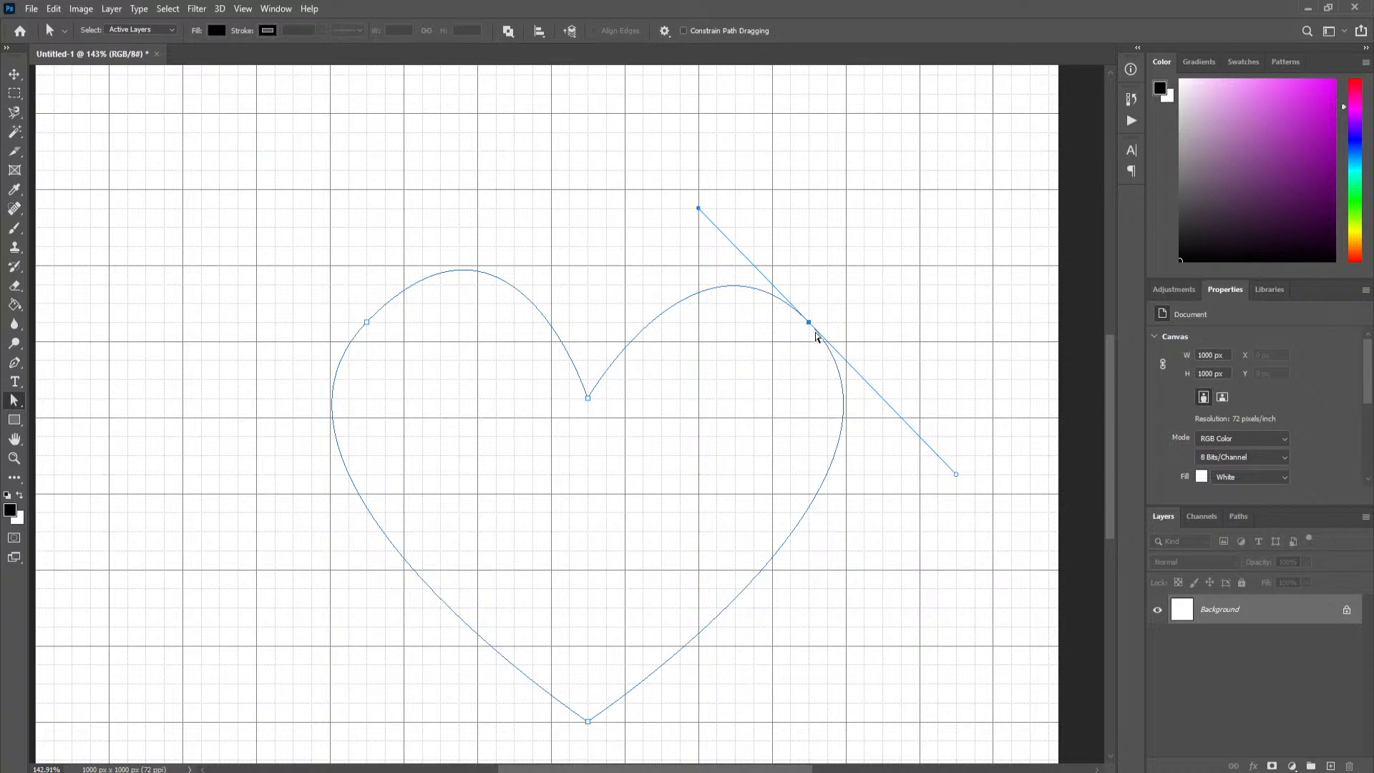
click(367, 322)
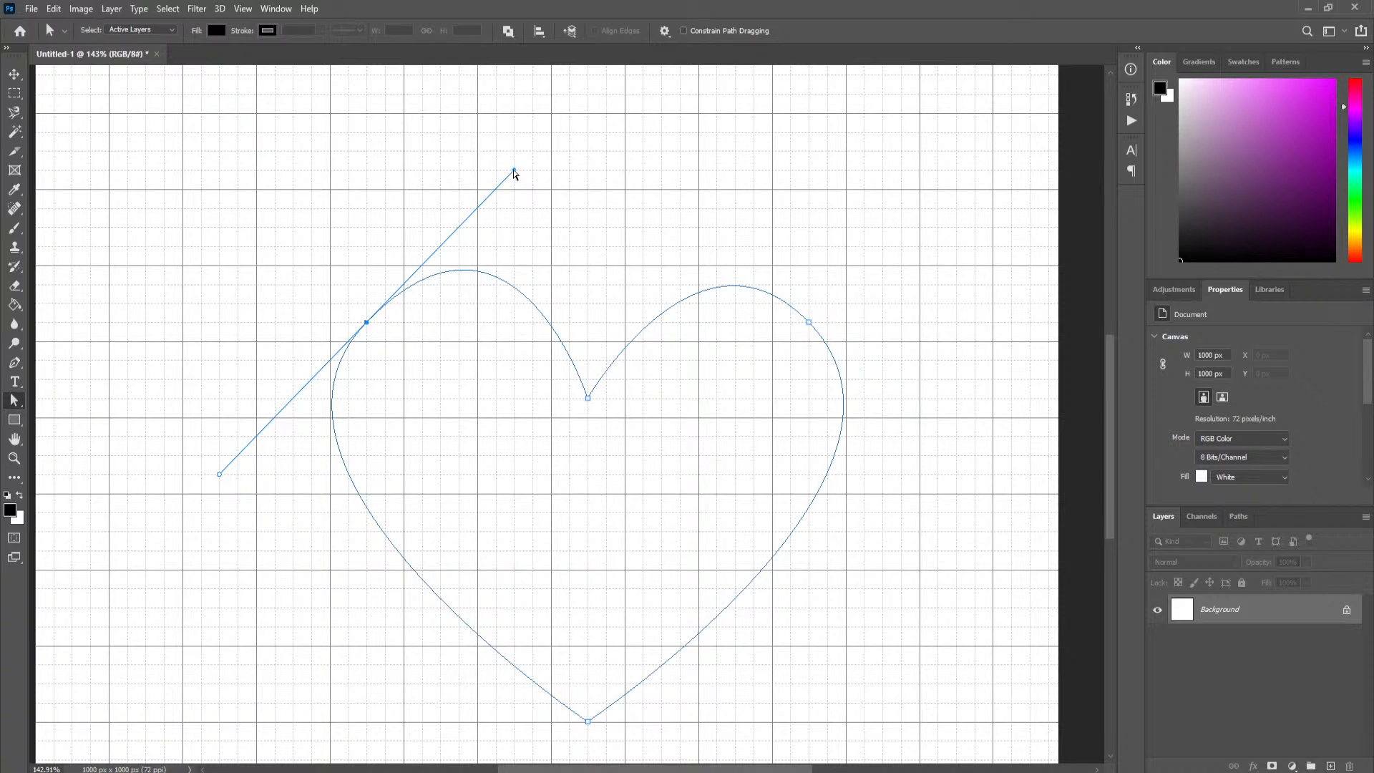
drag(514, 171, 478, 211)
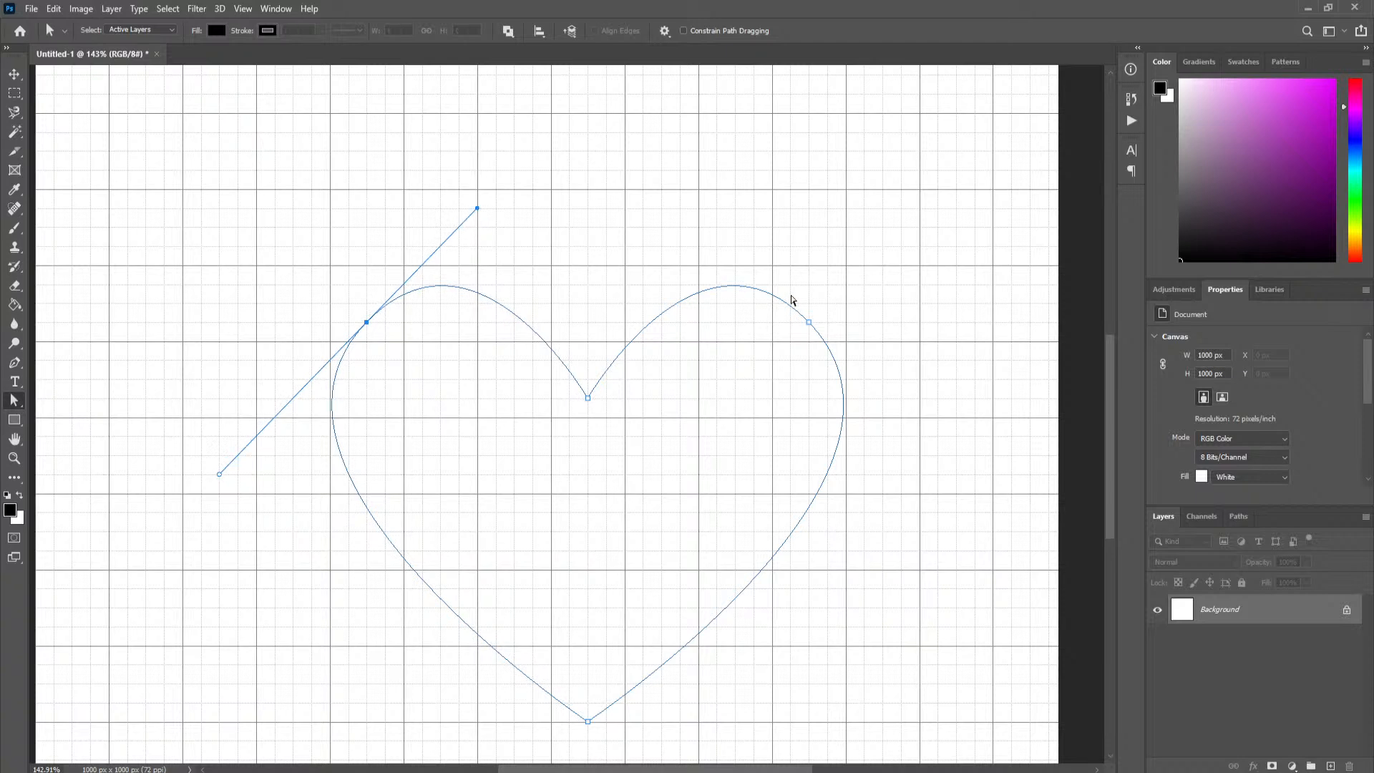
click(809, 323)
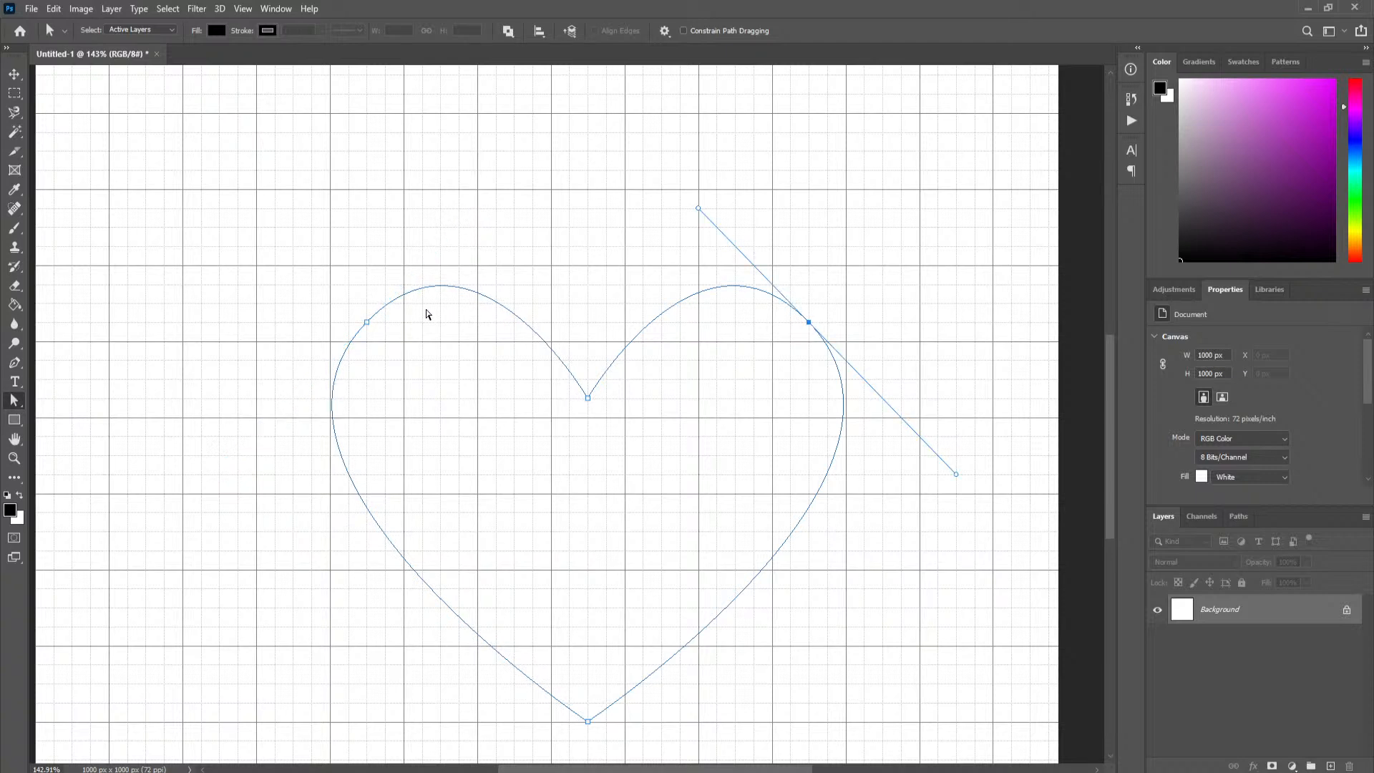
shift+click(367, 324)
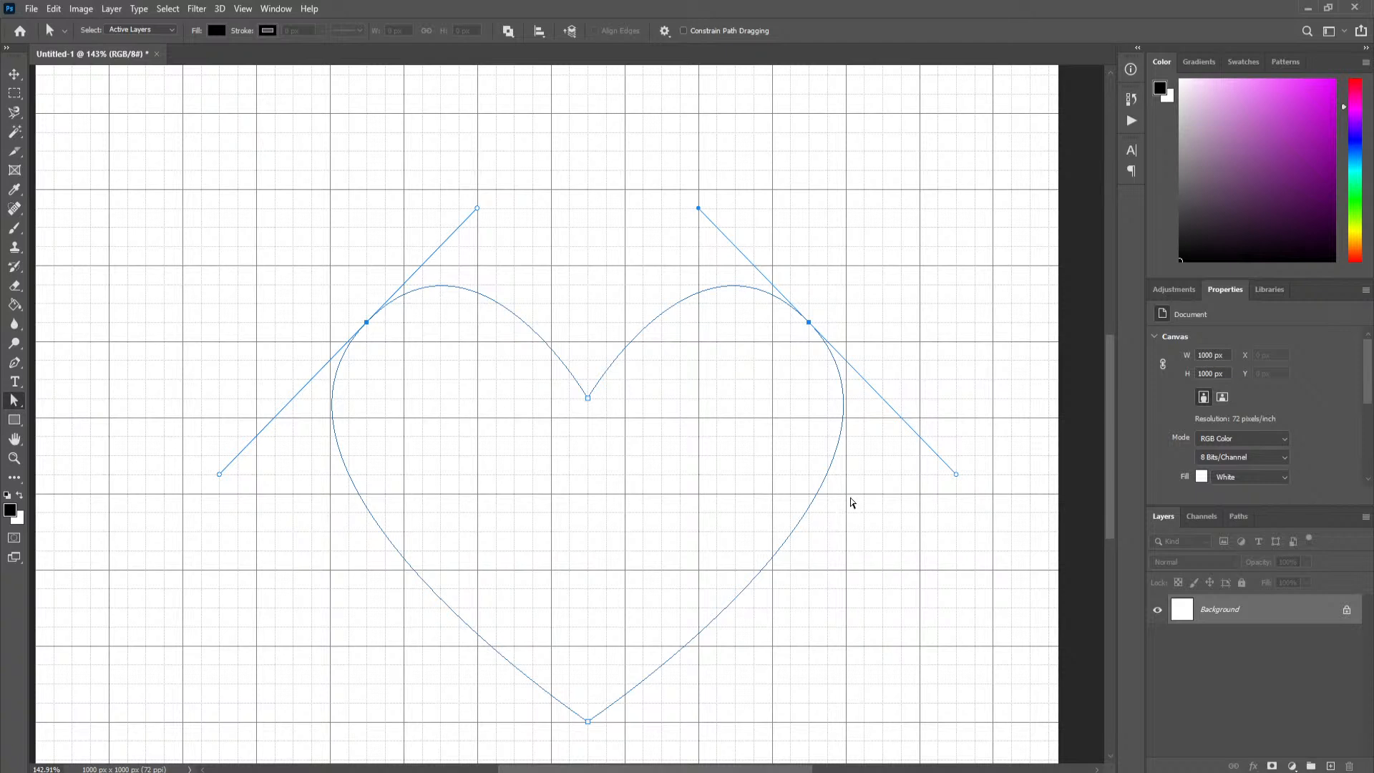
- Raise the heart's upper notch anchor straight up by three small grid squares and deselect the path's anchors
click(588, 399)
drag(587, 399, 588, 344)
click(669, 390)
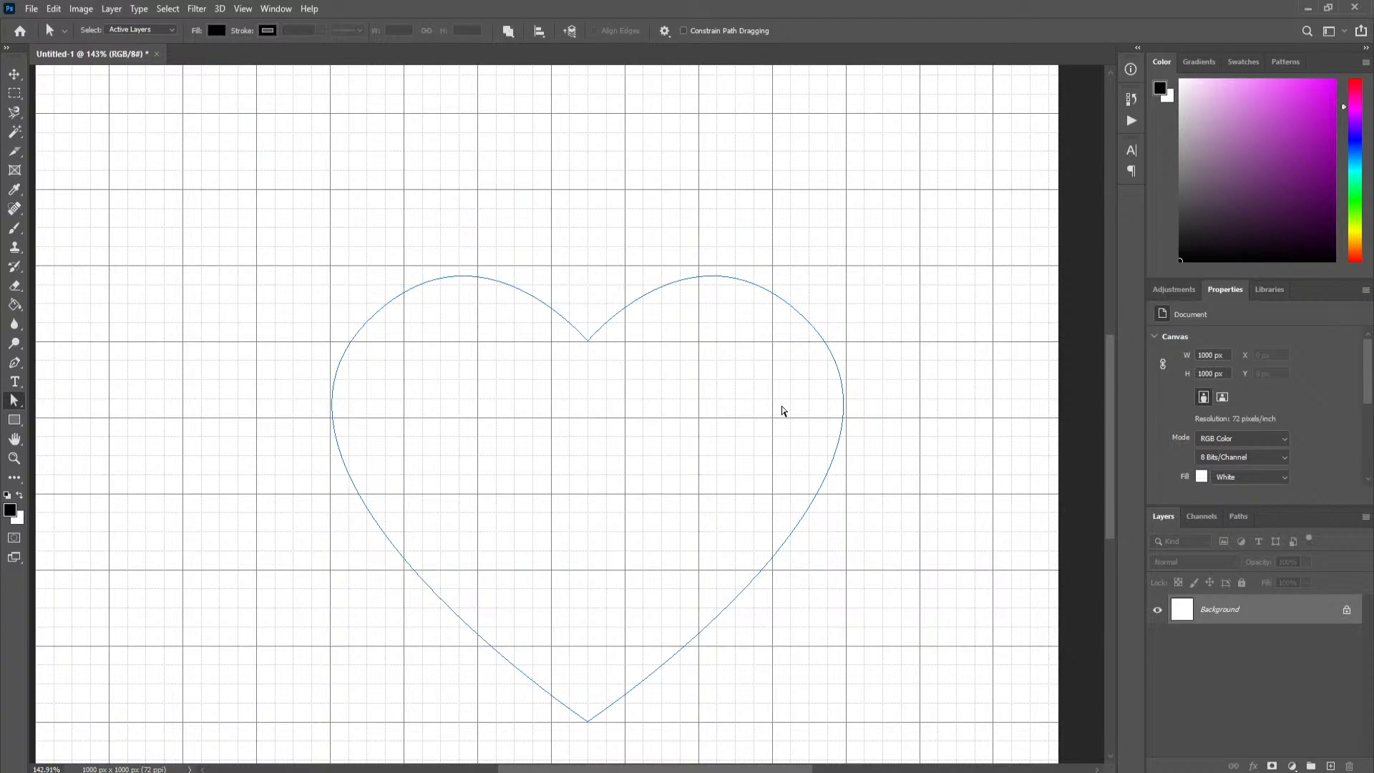
- Hide the grid on the canvas to view the heart outline on its own
click(243, 8)
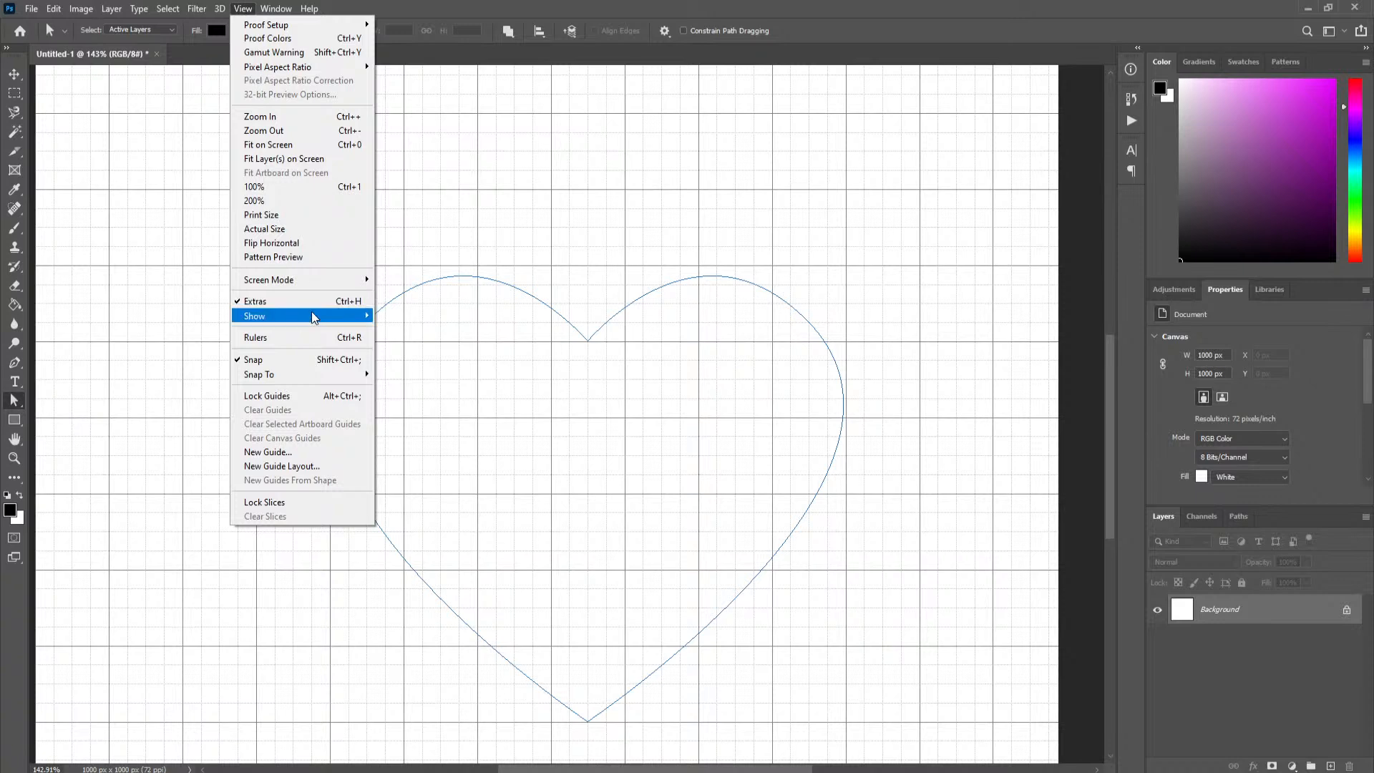
mouse_move(312, 315)
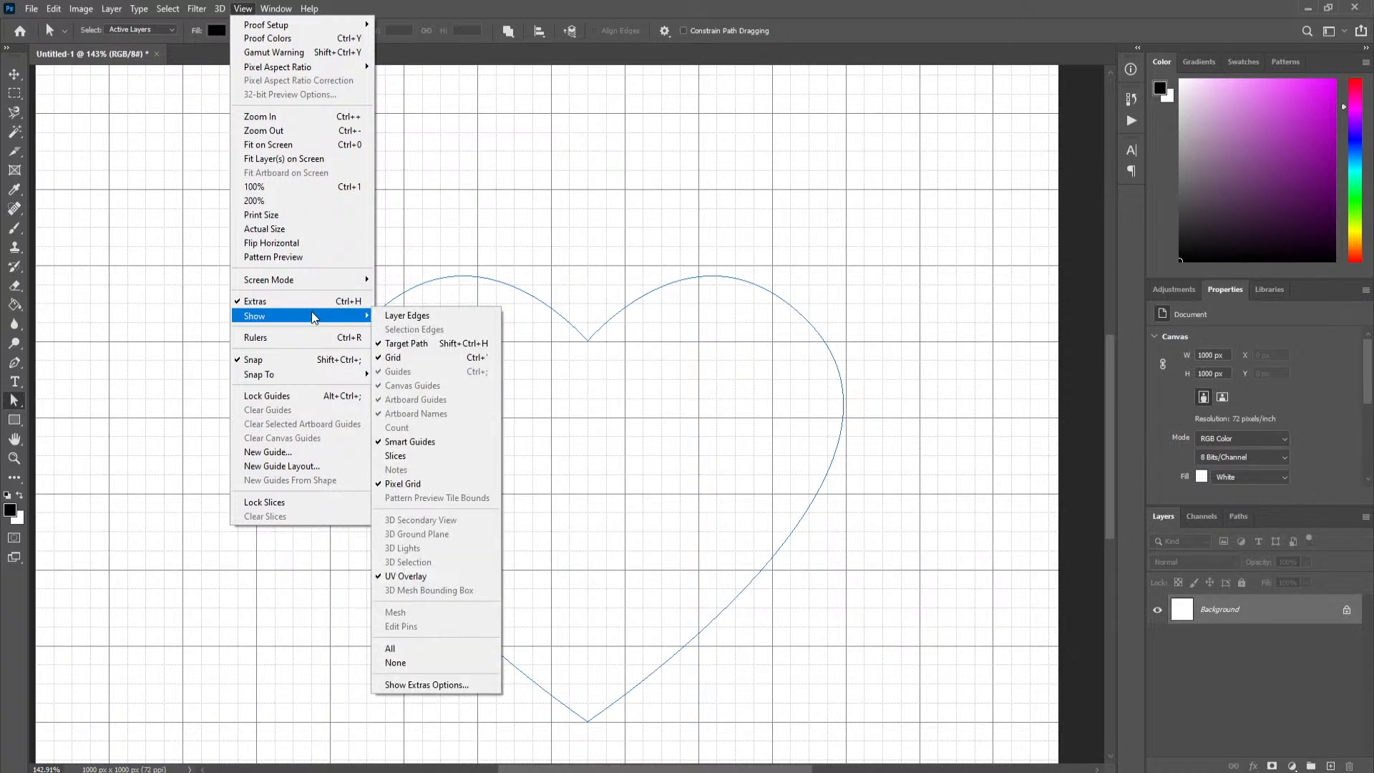
click(439, 360)
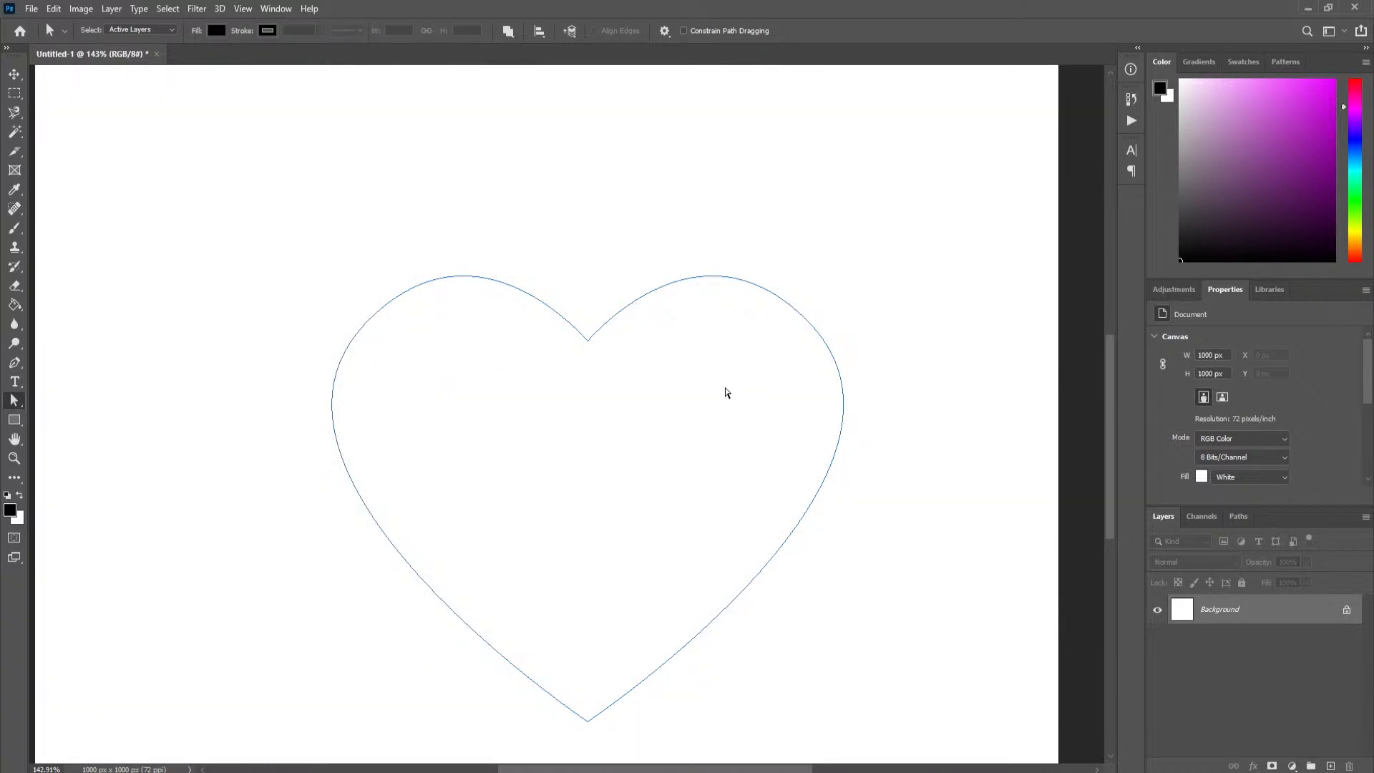
scroll(716, 384, down, 2)
scroll(716, 385, down, 1)
scroll(627, 350, down, 2)
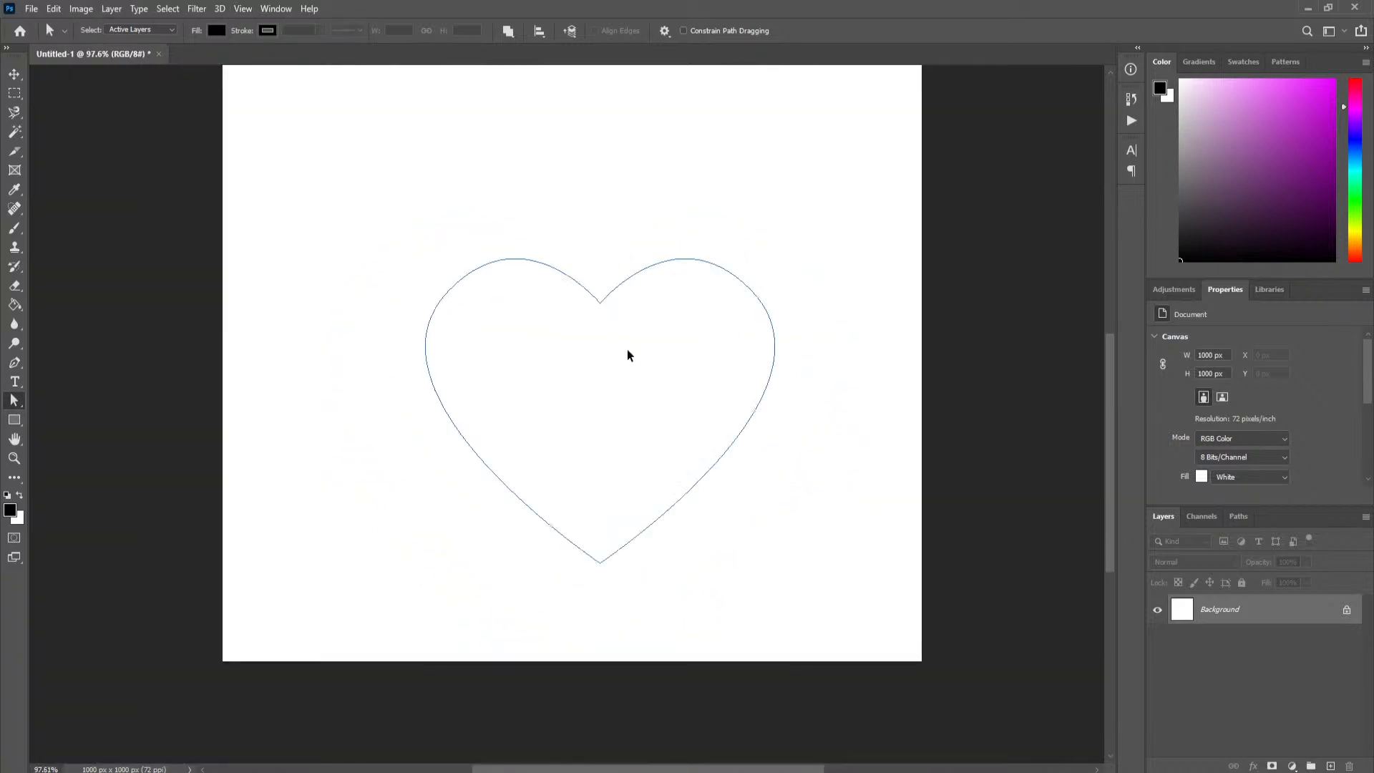
- Select the heart path's anchor points, including both side points with their direction handles and the upper notch
scroll(626, 350, up, 2)
drag(1111, 442, 1110, 489)
click(573, 674)
click(572, 295)
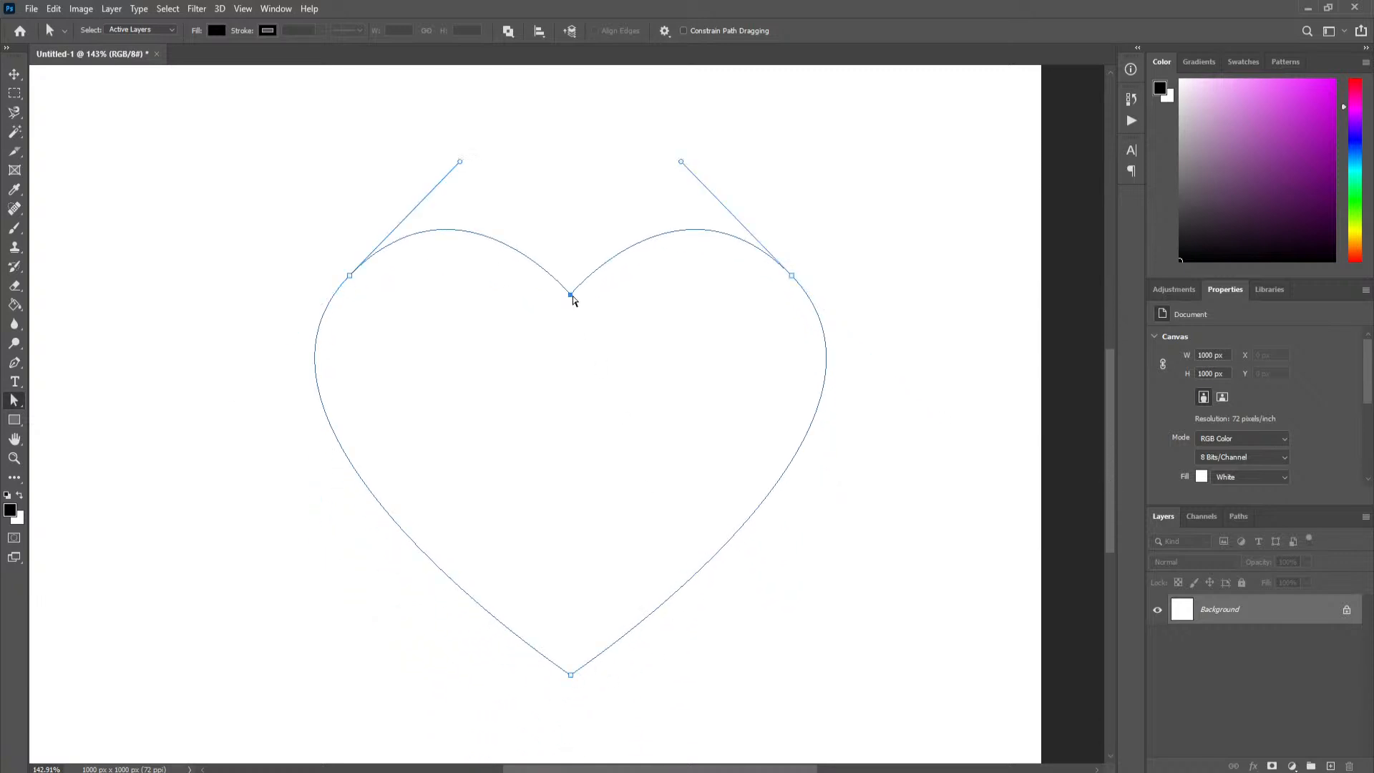
drag(227, 121, 874, 710)
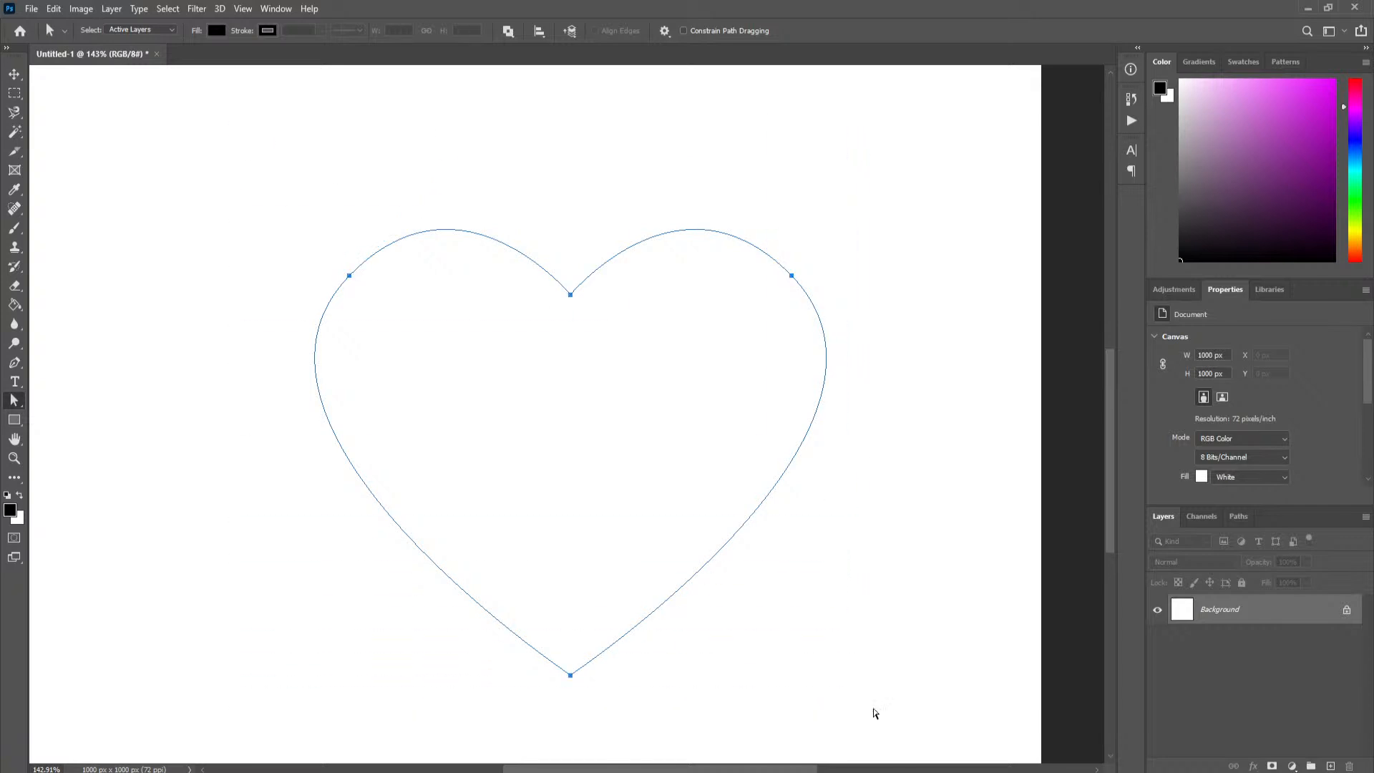
click(349, 276)
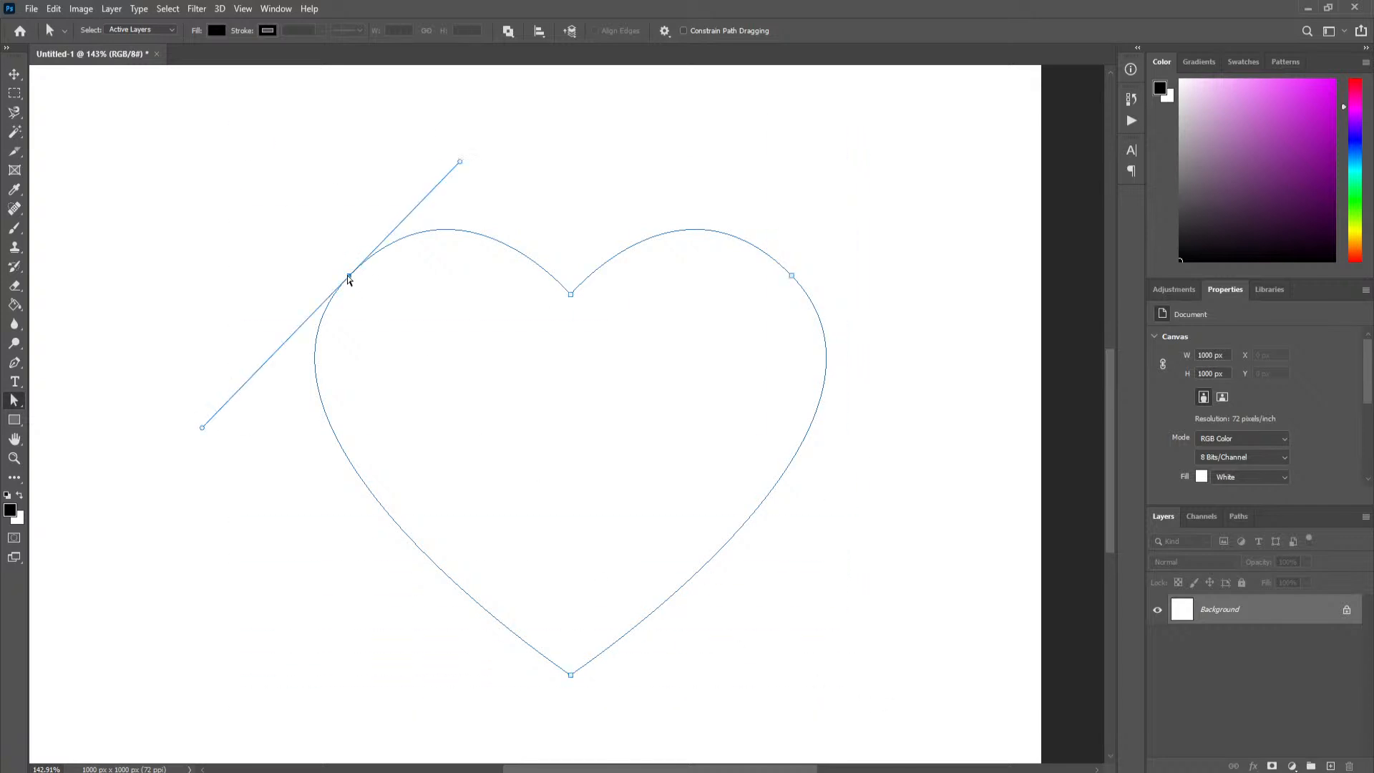
shift+click(571, 296)
shift+click(791, 276)
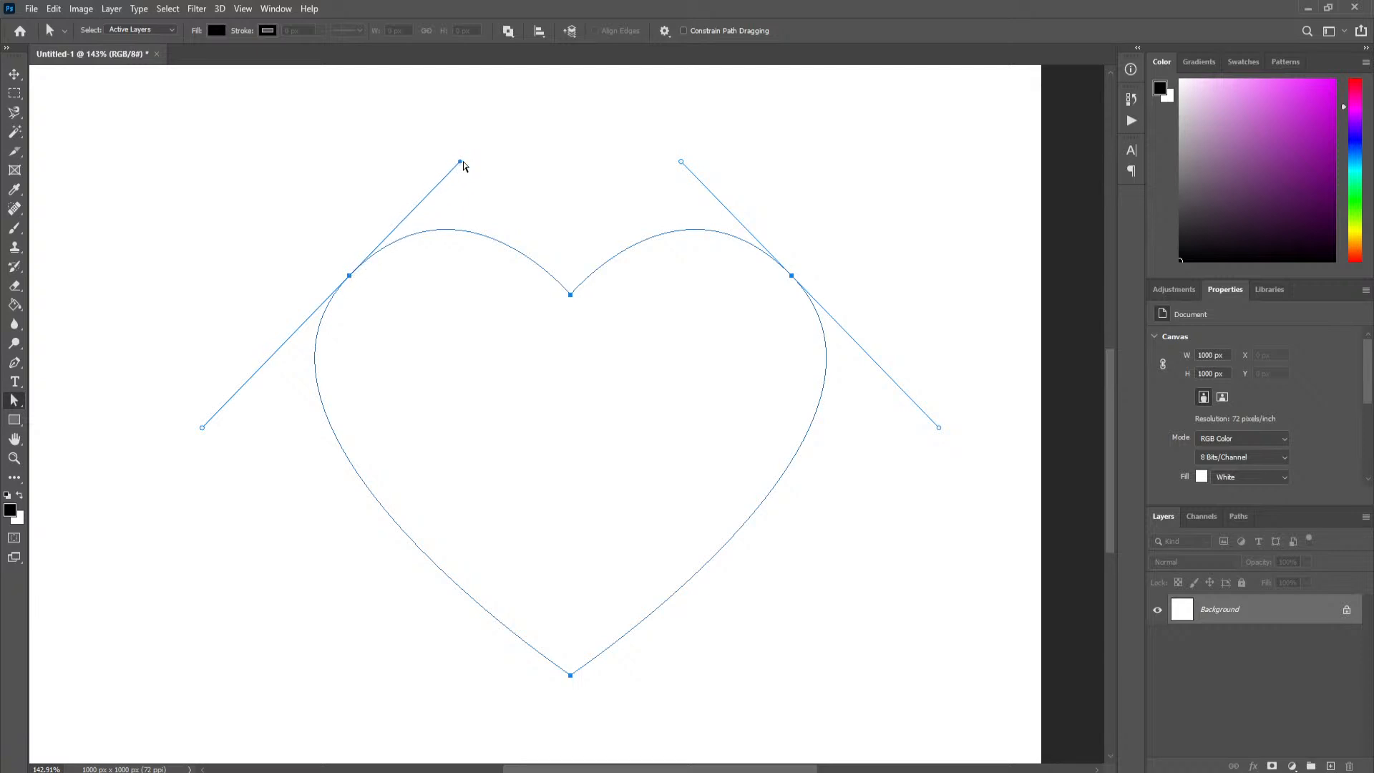
- Try reshaping the left lobe with the upper direction handle of the left side anchor, undoing each change
click(203, 427)
drag(460, 163, 380, 241)
key(ctrl+z)
mouse_move(461, 163)
mouse_down()
mouse_move(478, 313)
mouse_move(475, 200)
mouse_move(396, 144)
mouse_move(455, 198)
mouse_move(454, 291)
mouse_move(414, 138)
mouse_move(340, 139)
mouse_move(460, 162)
mouse_up()
drag(460, 163, 432, 399)
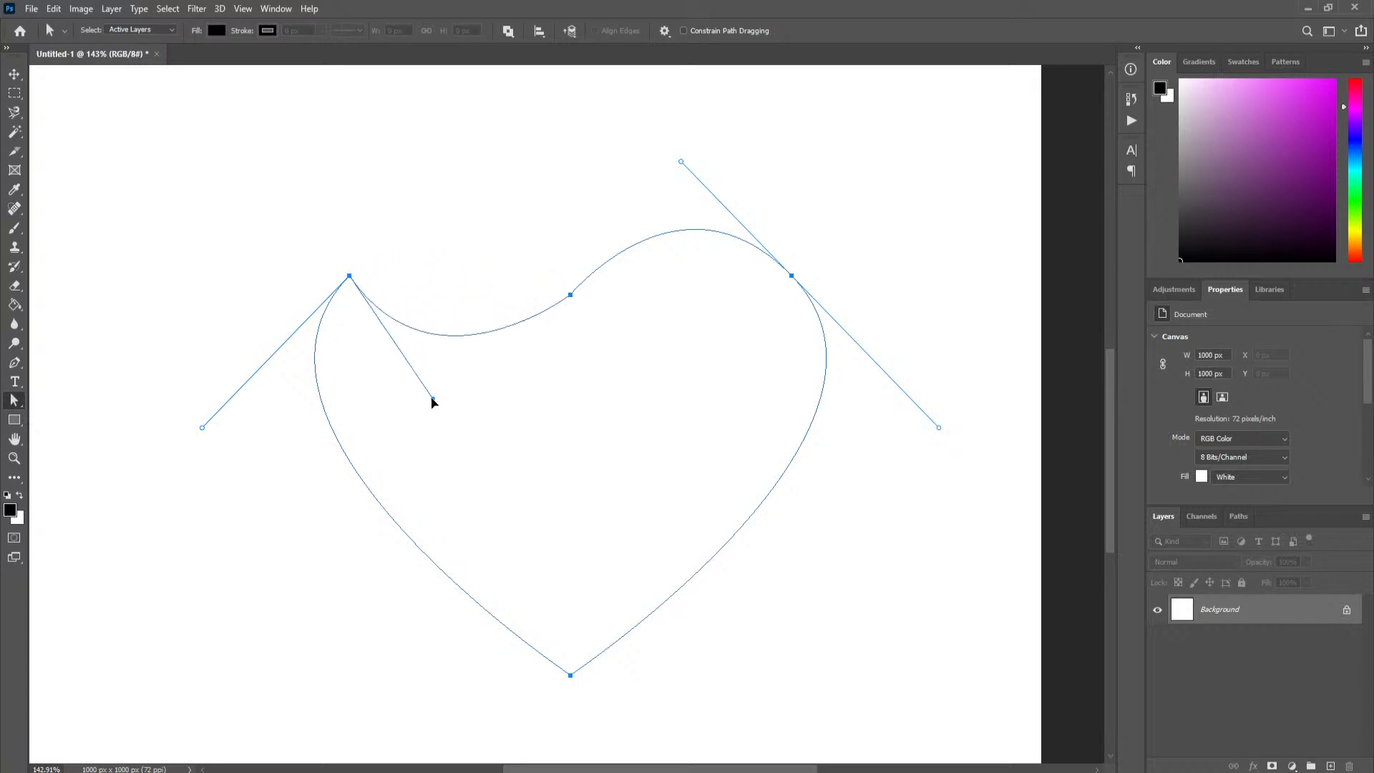
key(ctrl+z)
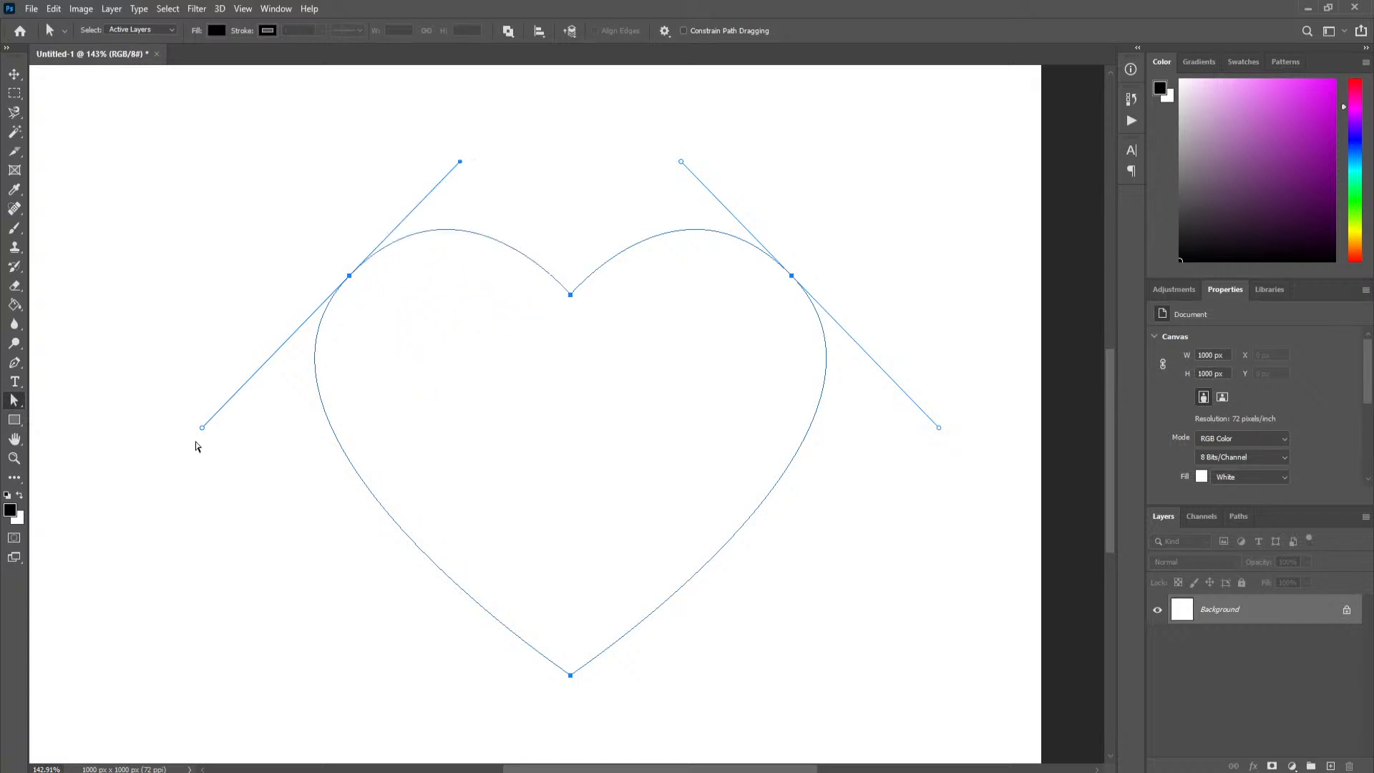
- Try reshaping the heart's lower left curve with the left side anchor's lower direction handle, undoing each change
drag(206, 431, 560, 342)
key(ctrl+z)
drag(201, 430, 169, 399)
key(ctrl+z)
drag(202, 429, 276, 460)
key(ctrl+z)
- Use the Add Anchor Point Tool to add a point midway along the heart's lower left curve
click(16, 405)
click(14, 363)
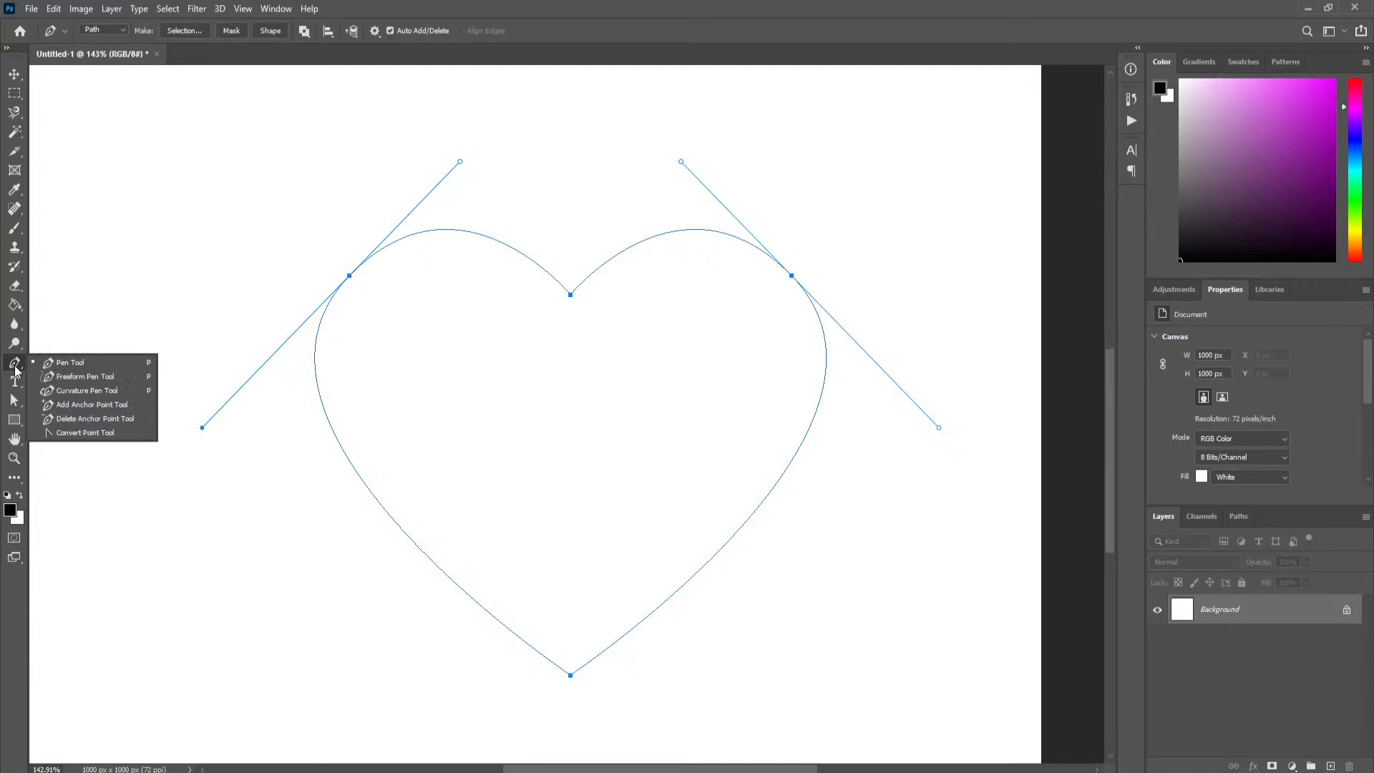
click(91, 409)
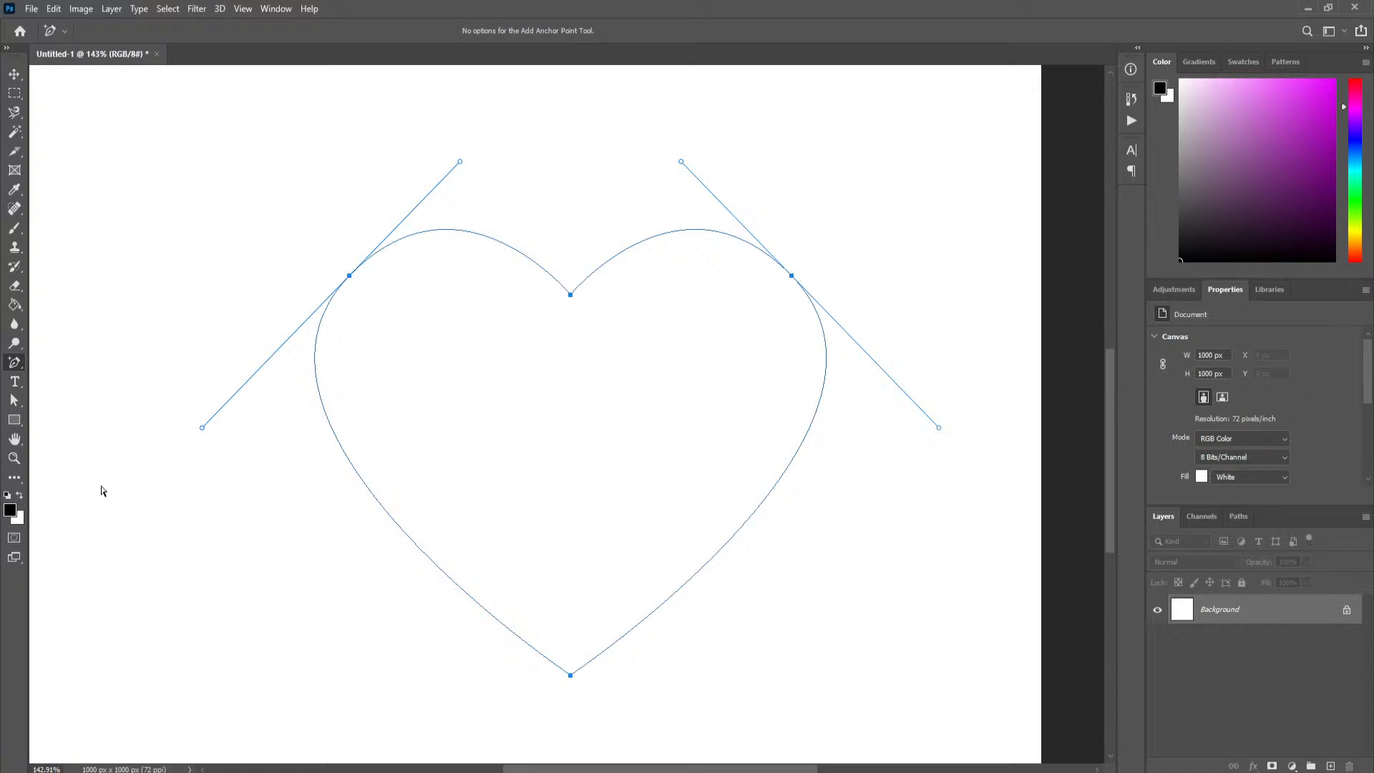
click(10, 364)
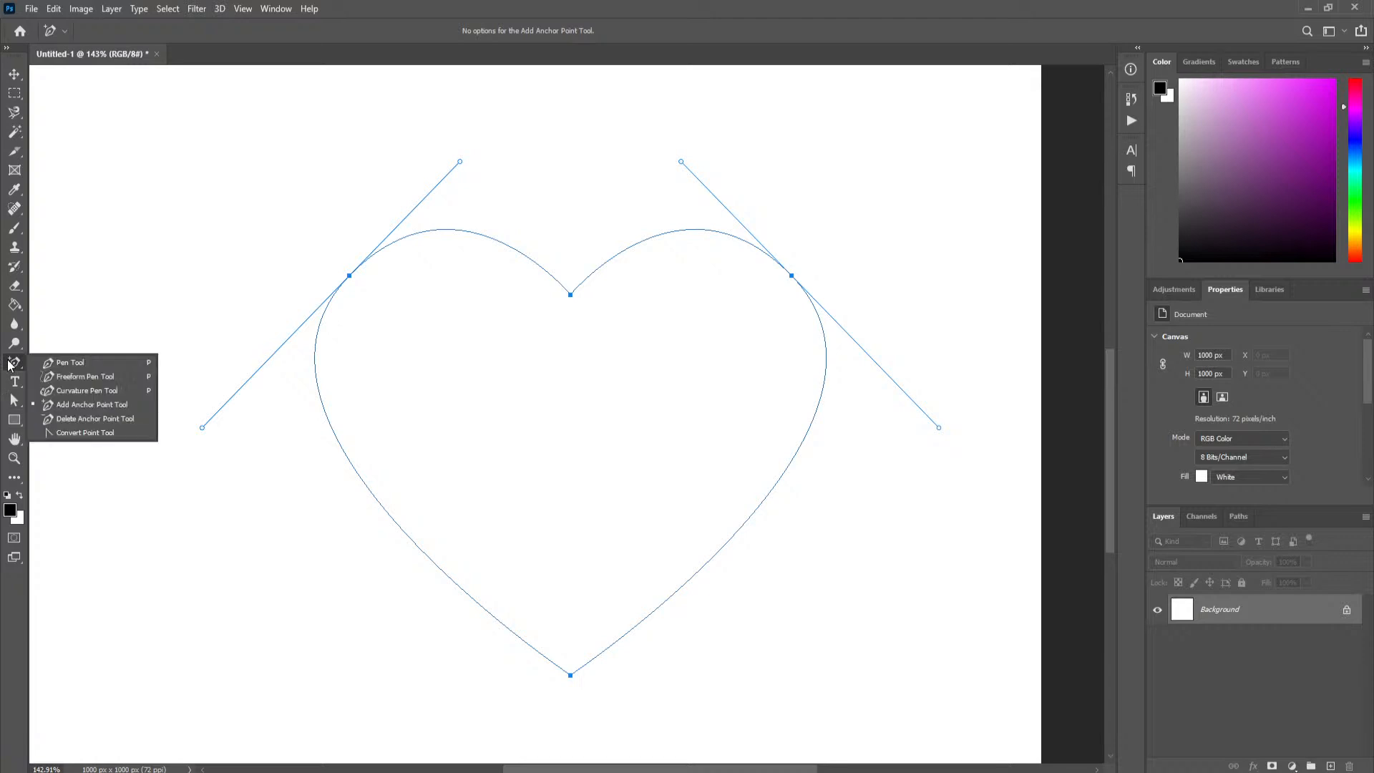
click(83, 405)
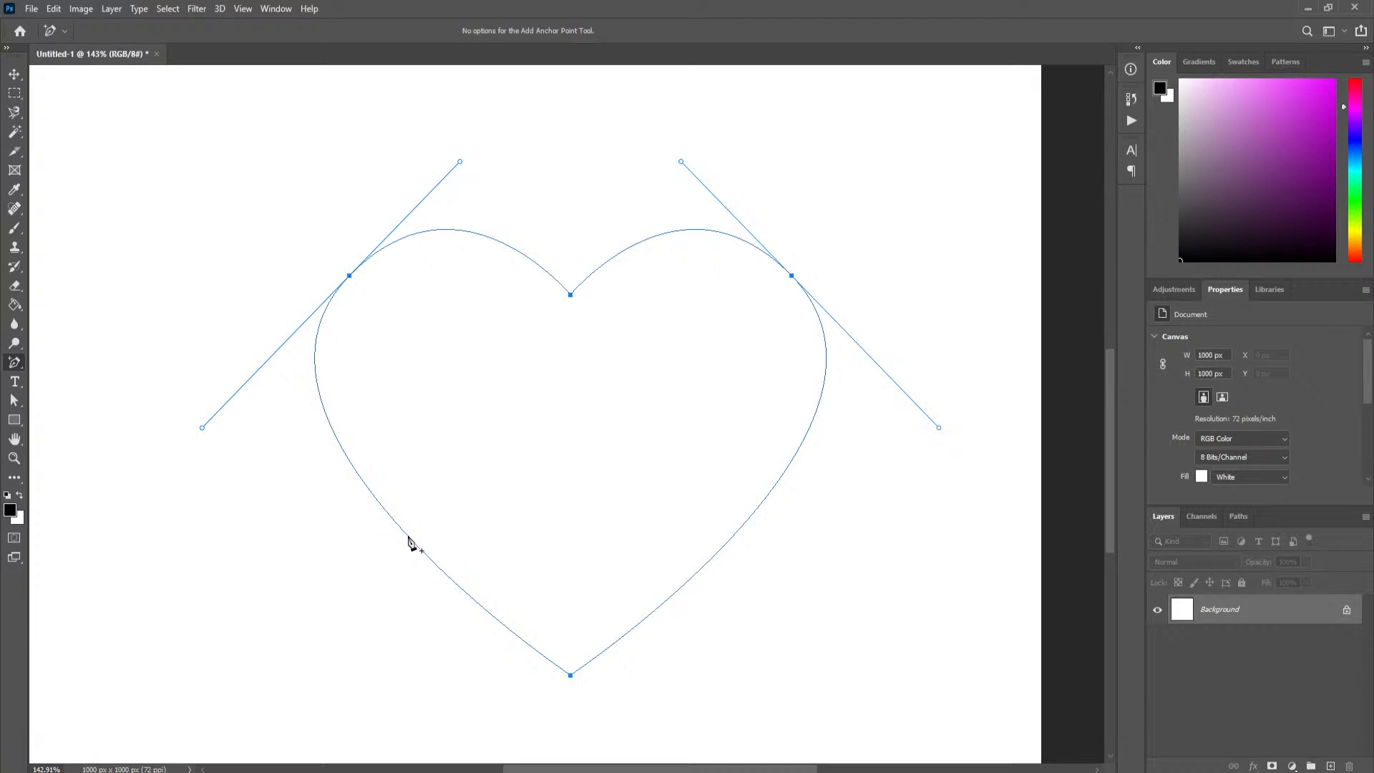
click(407, 534)
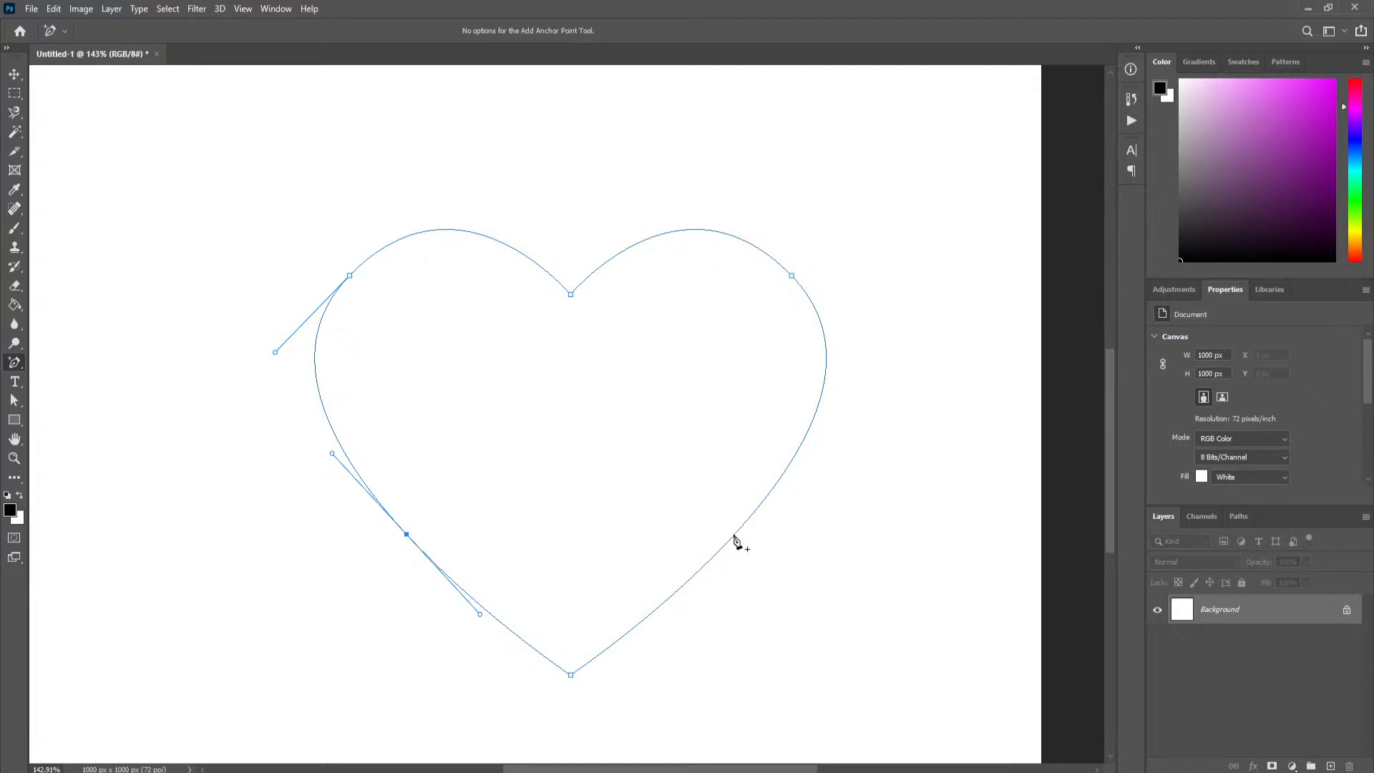
- Use the Add Anchor Point Tool to add a point midway along the heart's lower right curve
drag(735, 537, 756, 695)
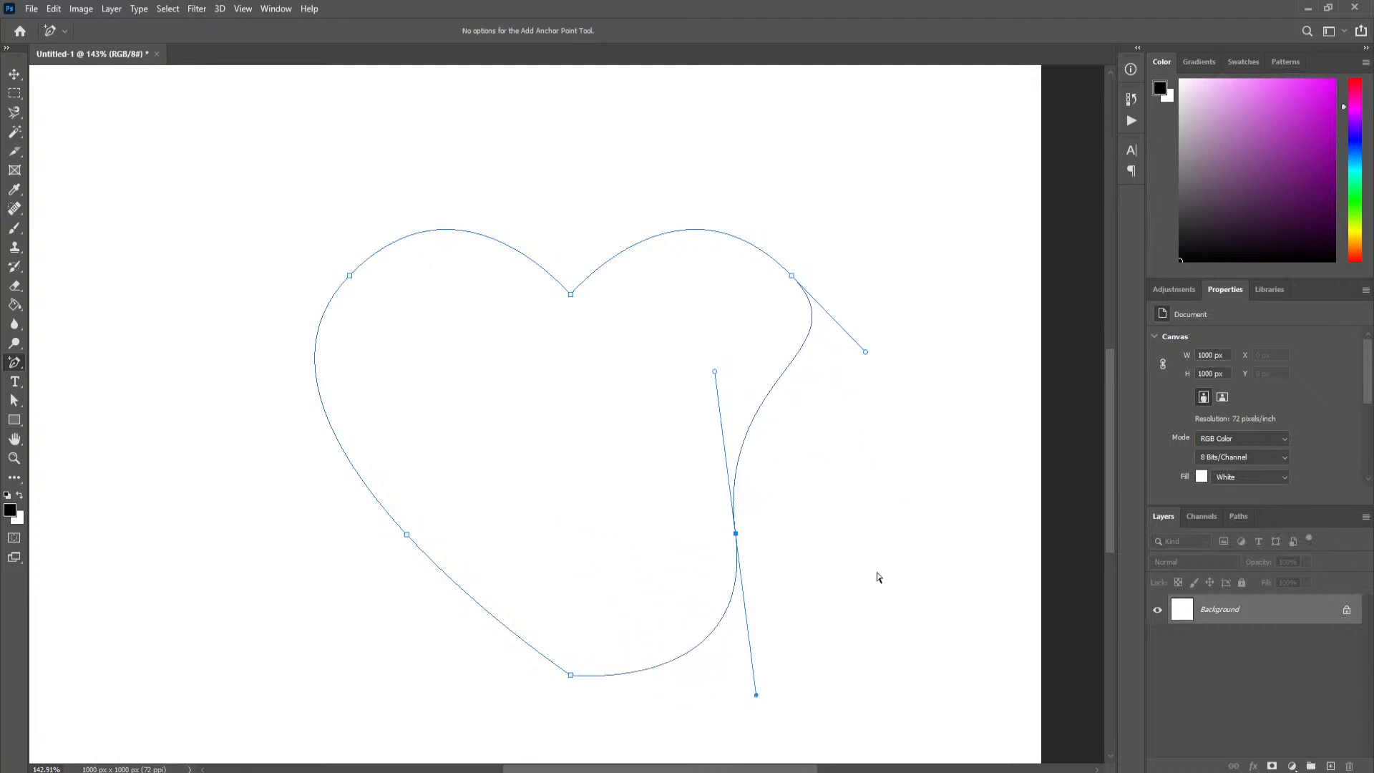
key(ctrl+z)
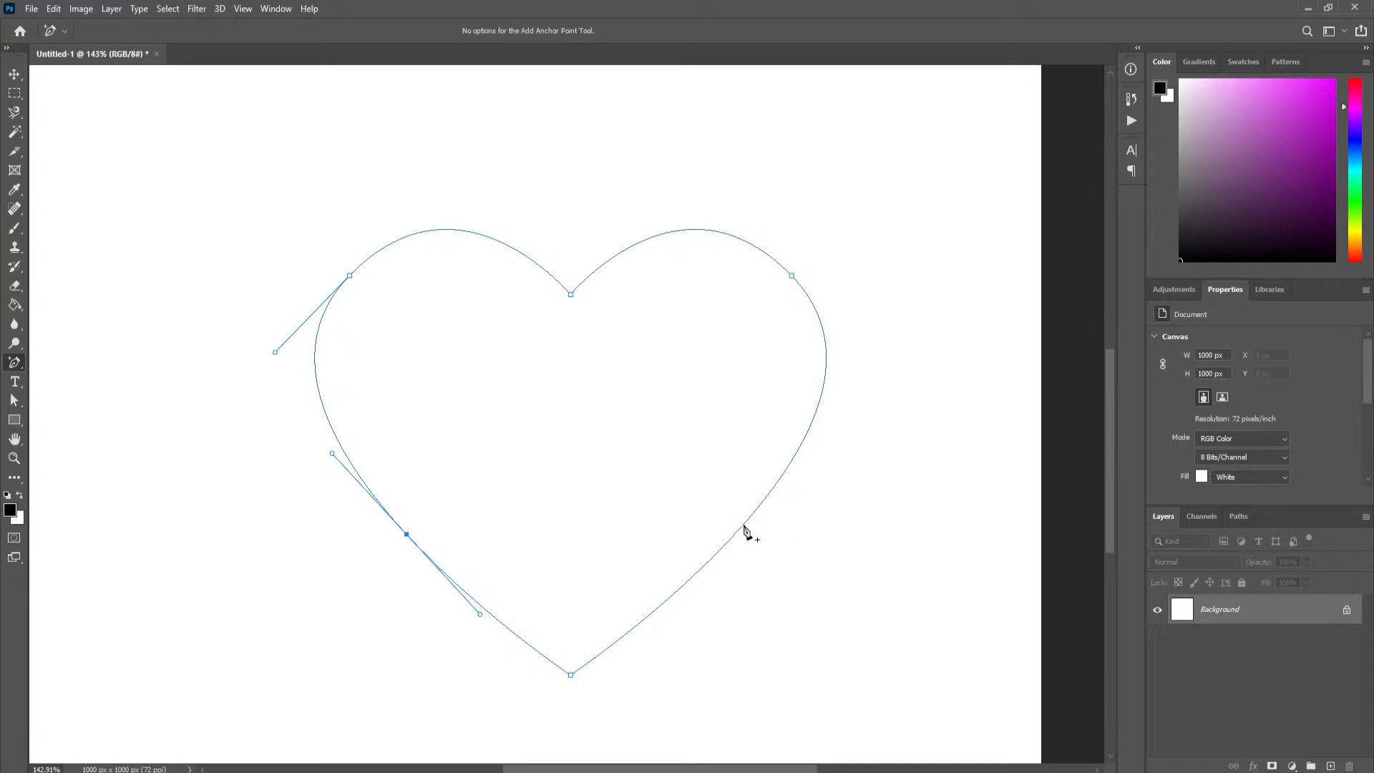
click(742, 528)
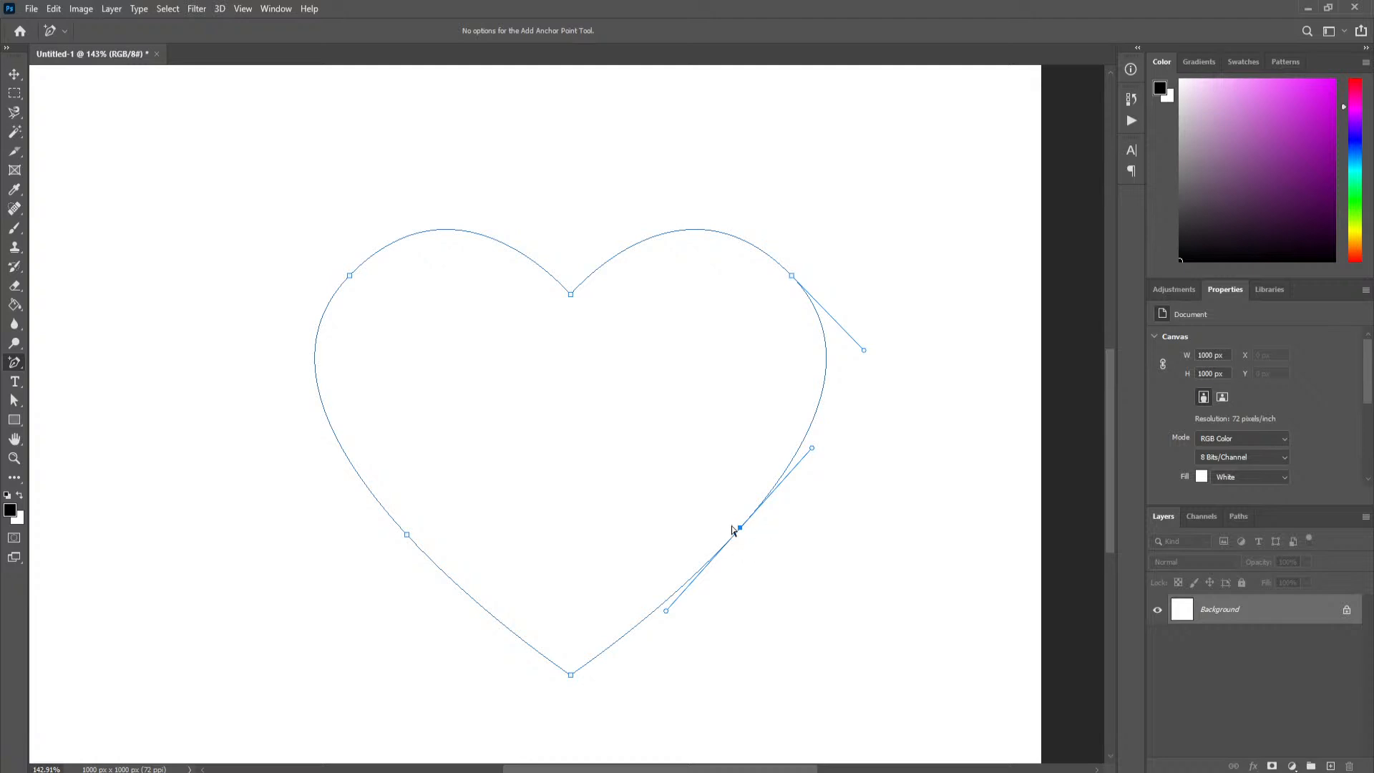
ctrl+click(791, 277)
- Remove the extra anchor points from the heart's lower right and lower left curves with the Delete Anchor Point Tool
click(15, 363)
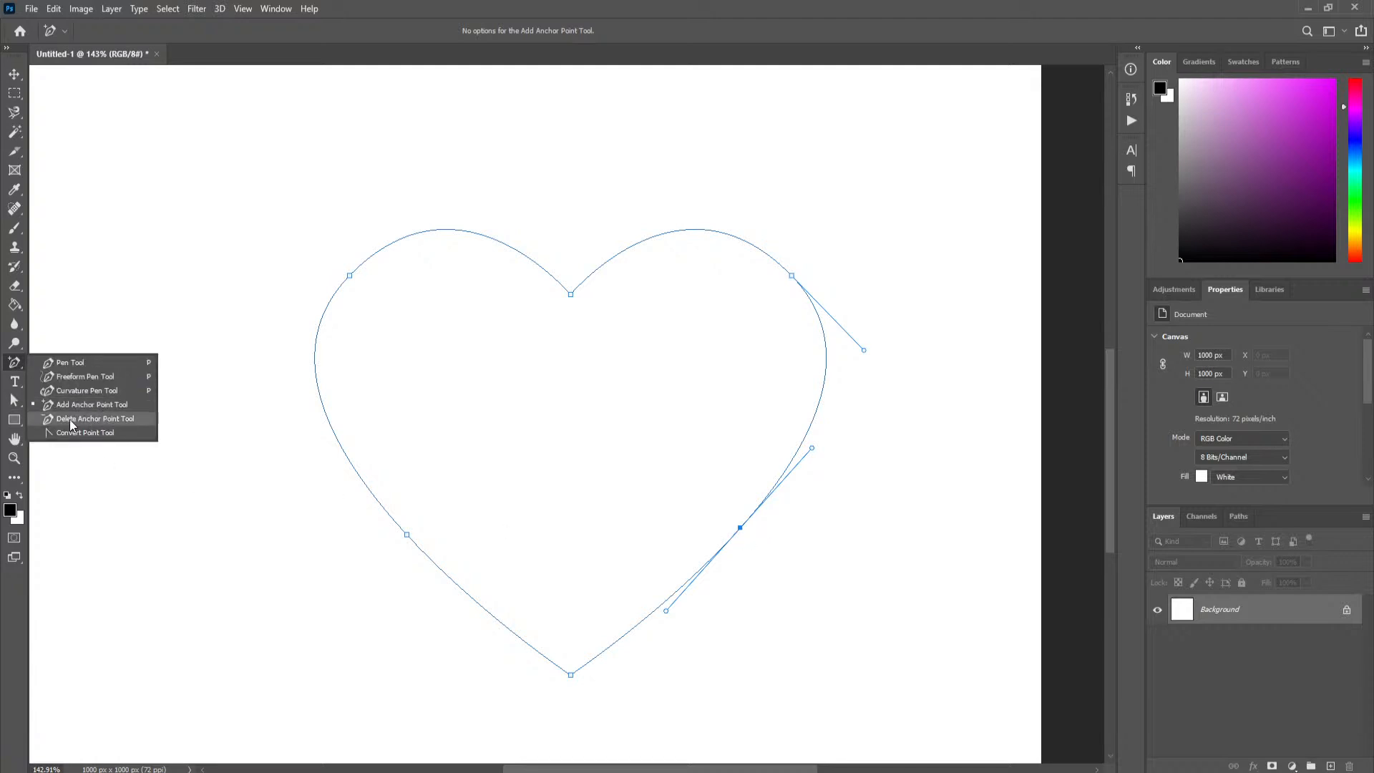
click(125, 421)
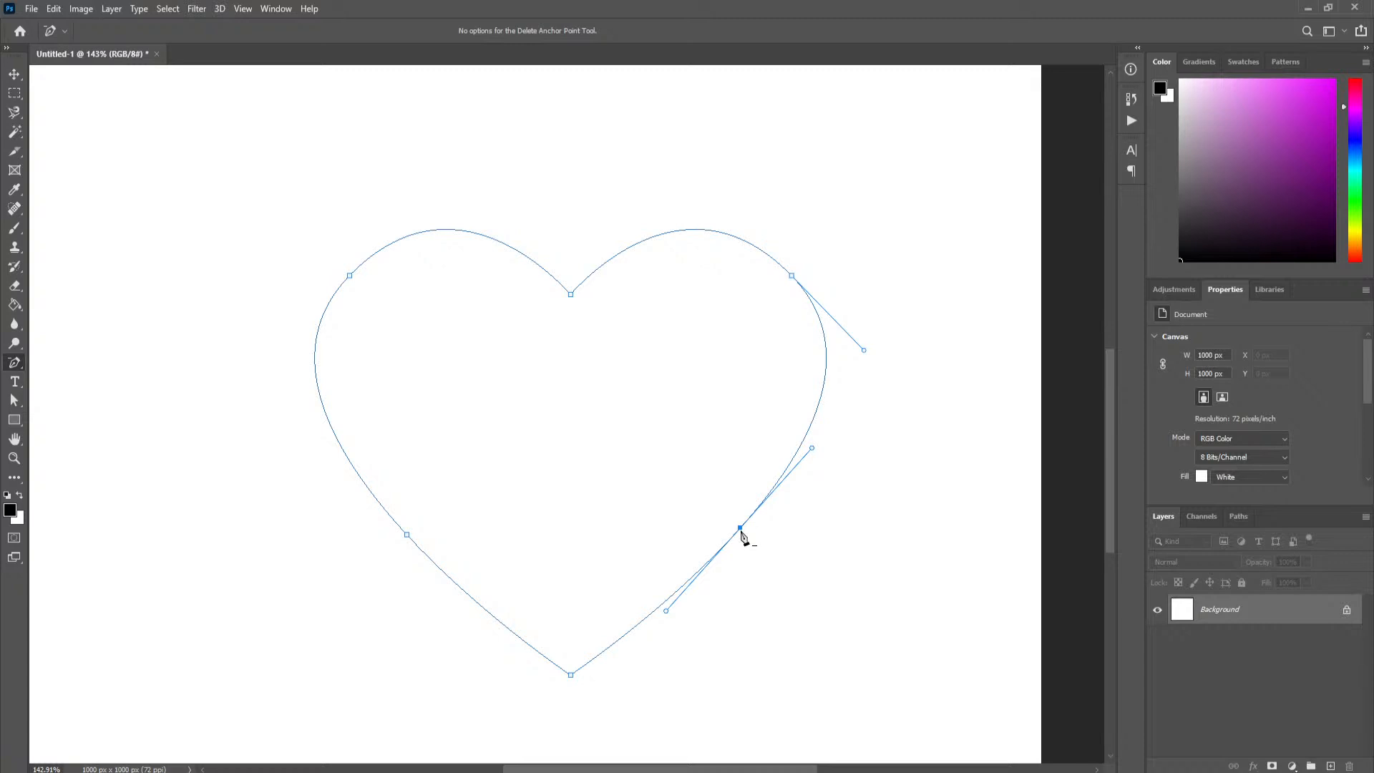
click(740, 531)
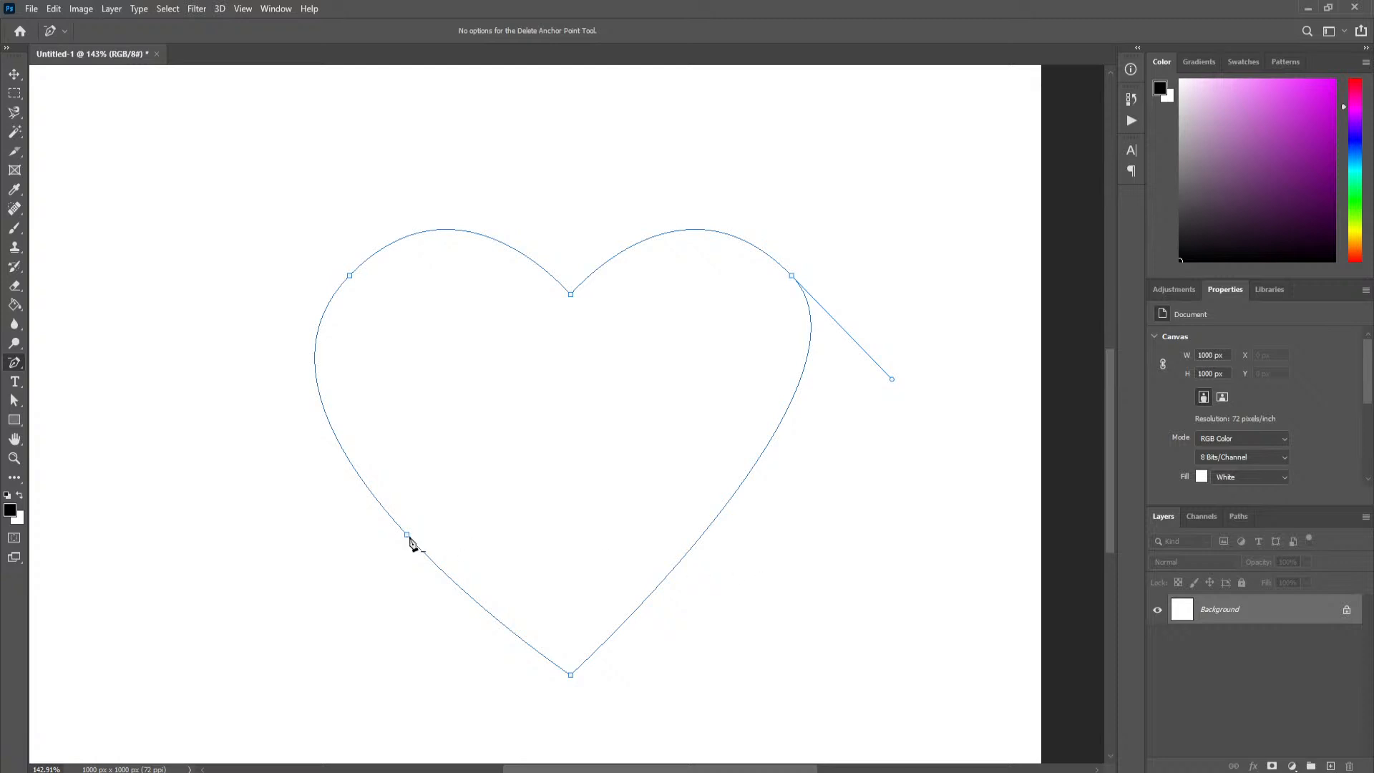
click(407, 535)
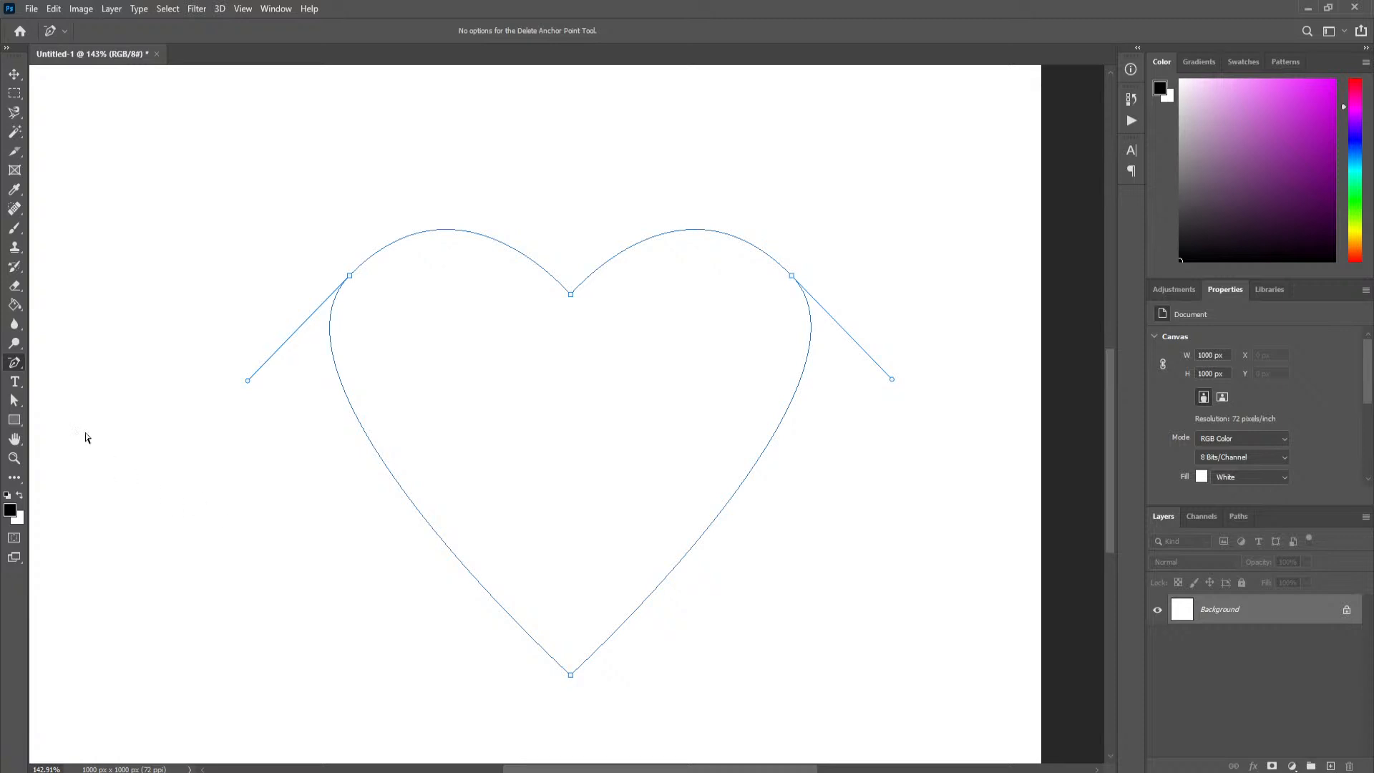
- Widen both sides of the heart evenly by lengthening the side anchors' lower direction handles with the Direct Selection Tool, then deselect the anchors
click(14, 400)
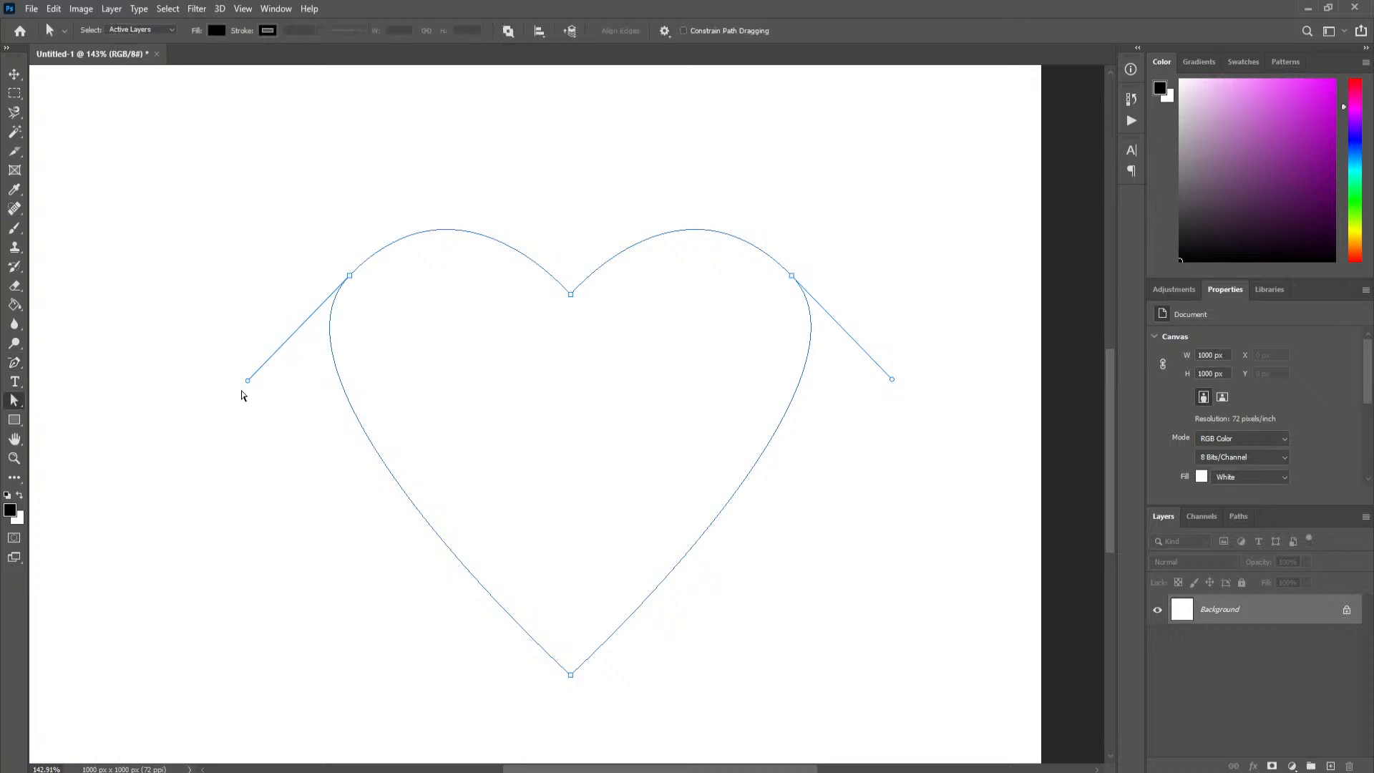
click(237, 384)
drag(258, 399, 259, 400)
click(331, 299)
click(349, 277)
click(792, 276)
drag(893, 384, 942, 425)
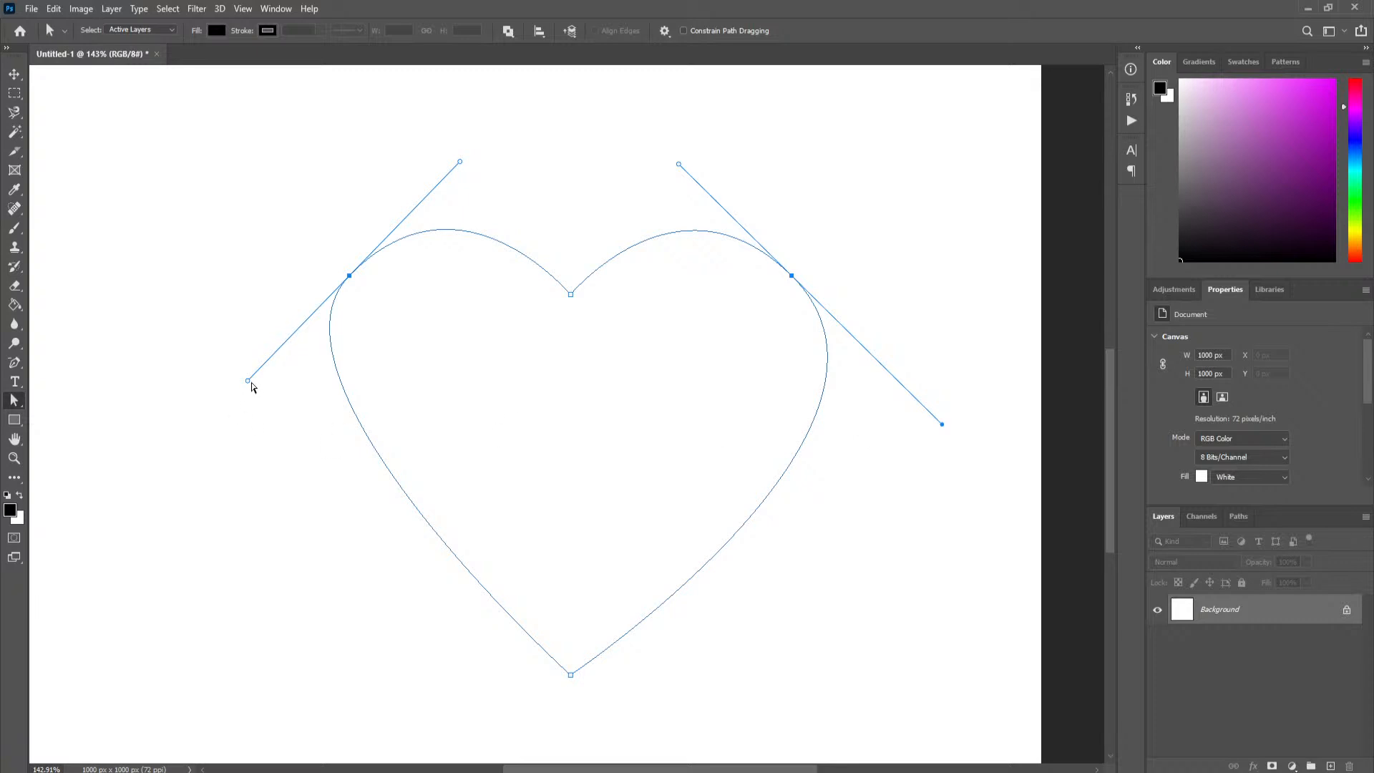
drag(247, 382, 195, 426)
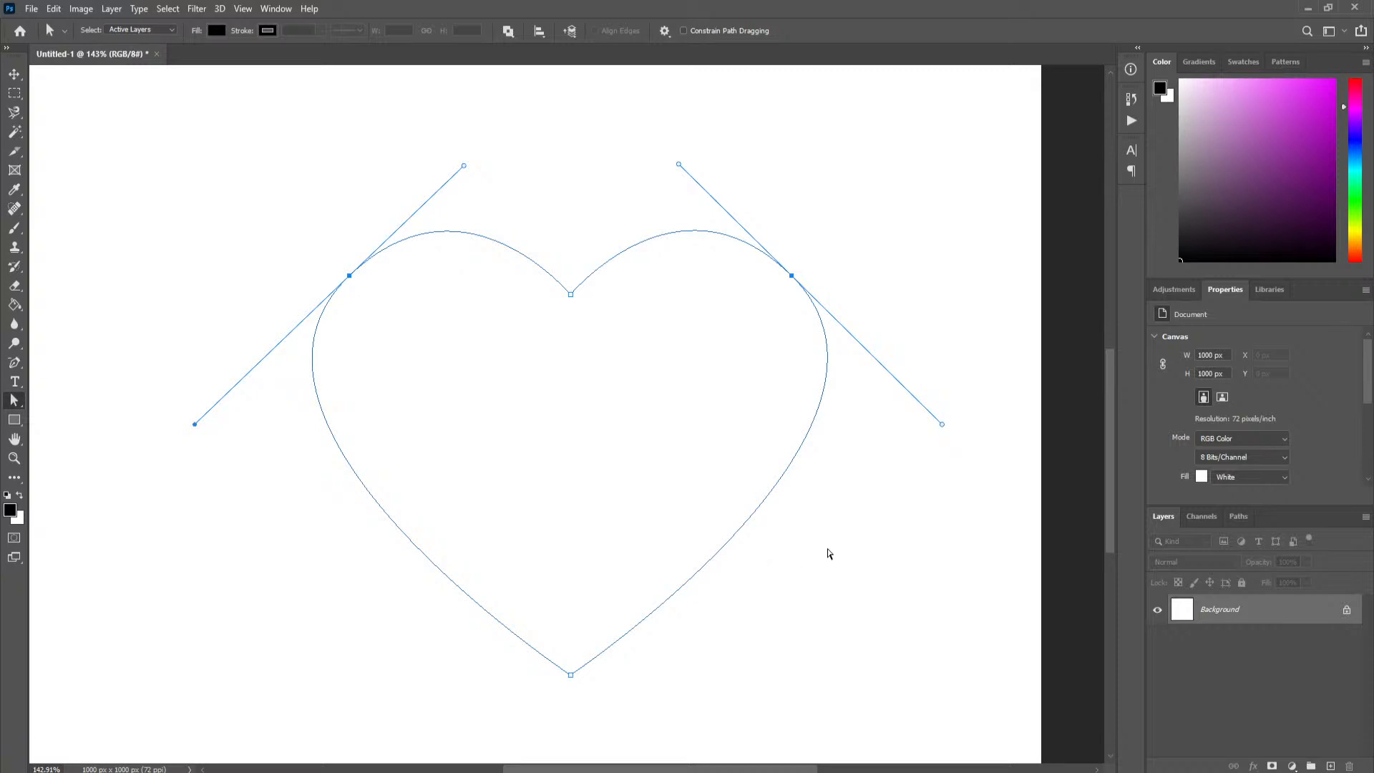
click(788, 555)
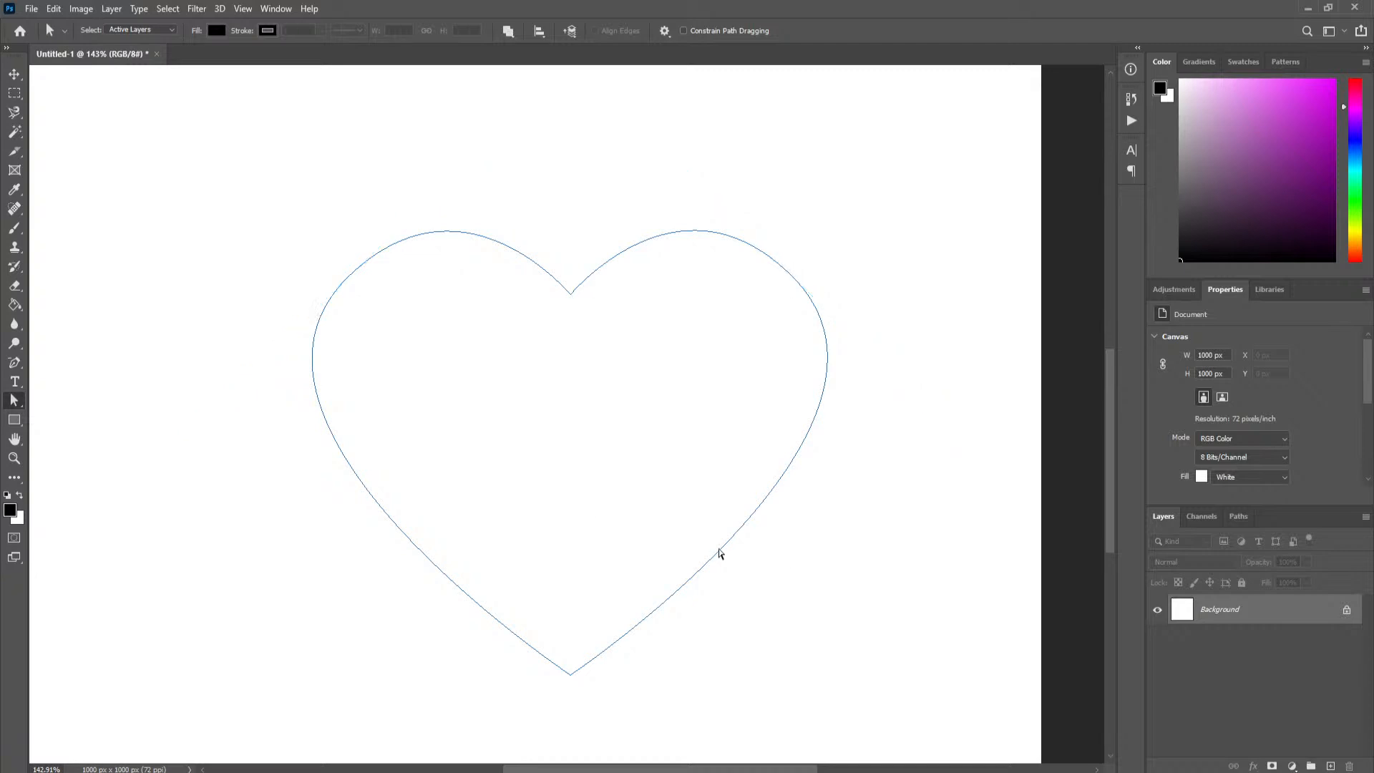
- Draw a small, rough closed heart path with the Pen Tool in the empty area above and left of the large heart
right_click(14, 362)
click(79, 361)
click(94, 286)
drag(87, 161, 143, 142)
click(169, 185)
drag(259, 163, 277, 209)
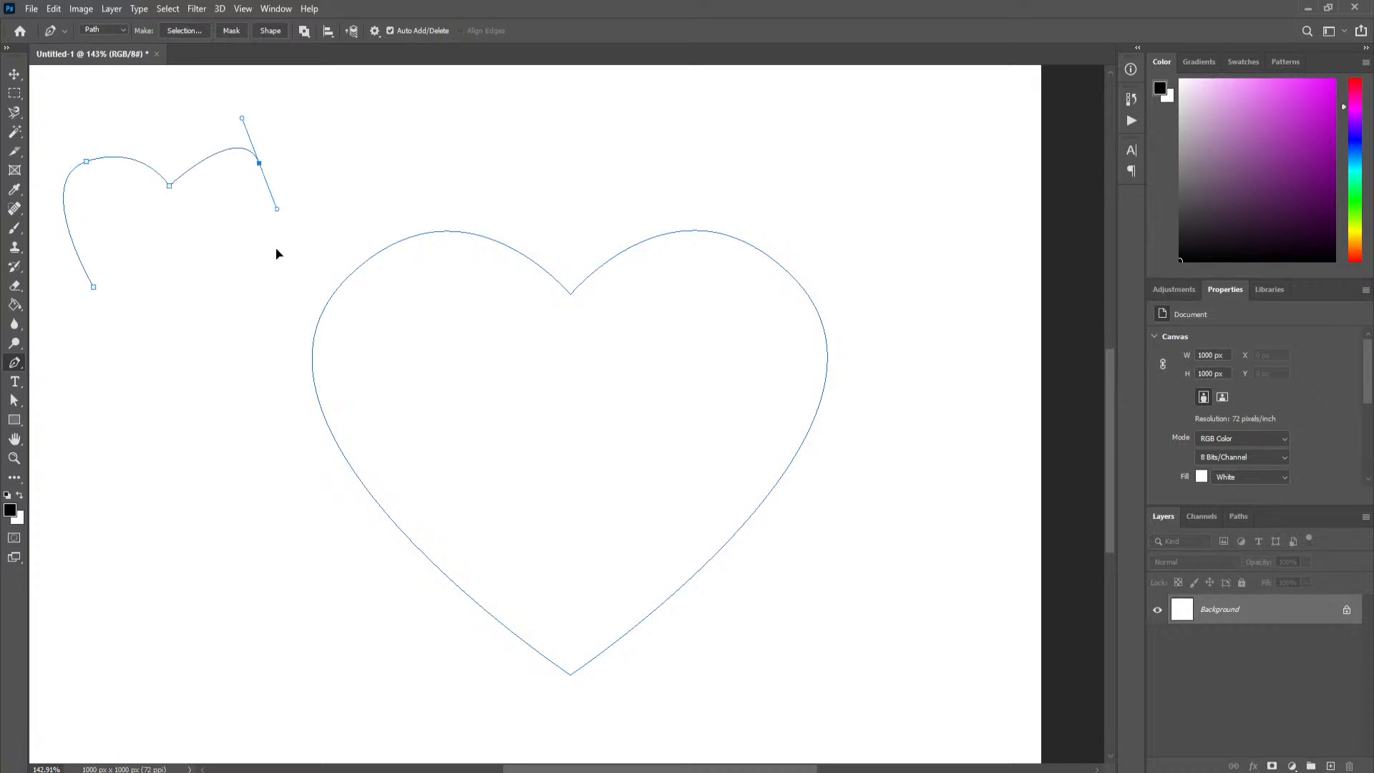
click(93, 287)
- Reshape the small heart with the Direct Selection Tool by centring its lower tip and adjusting the side anchors' direction handles
click(15, 400)
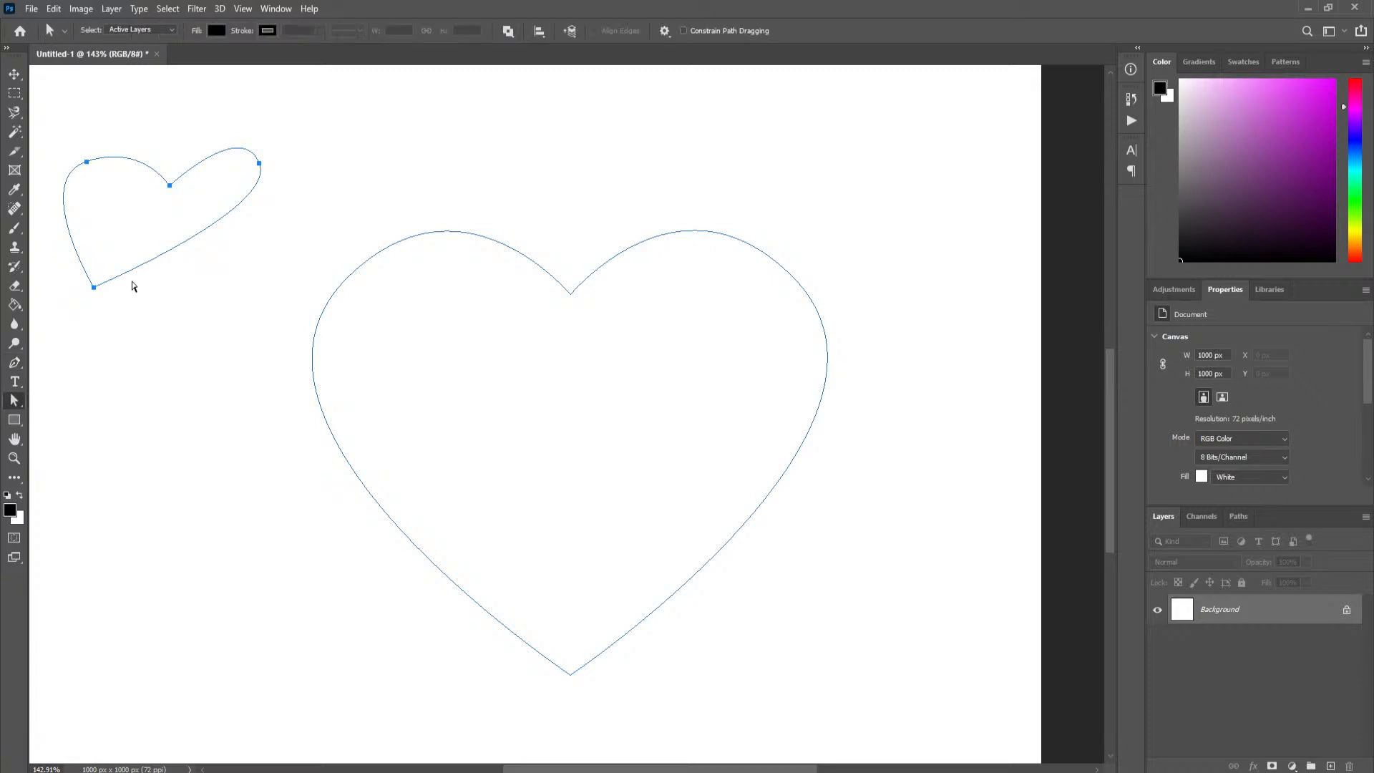
drag(99, 295, 223, 345)
ctrl+click(140, 292)
drag(77, 184, 64, 251)
drag(323, 212, 337, 264)
click(289, 109)
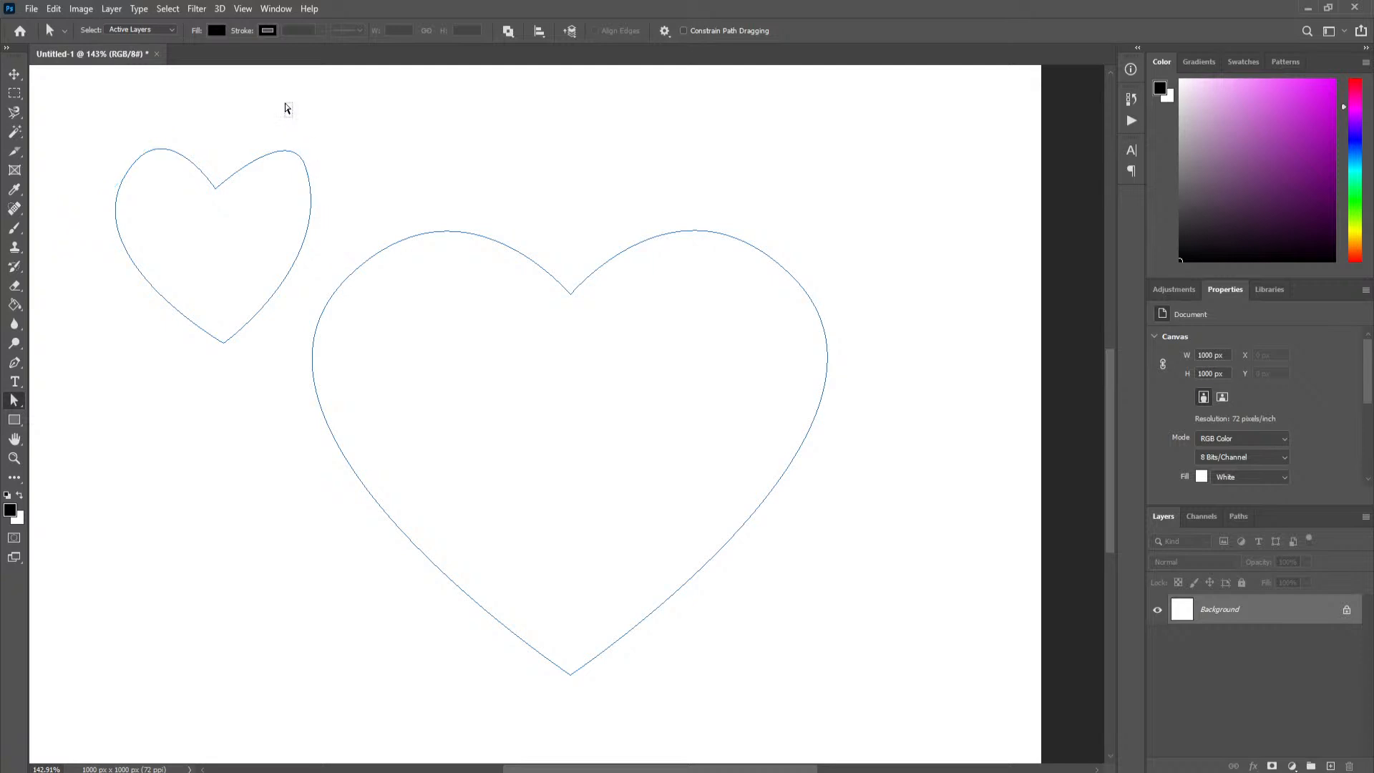
click(304, 174)
drag(308, 174, 280, 107)
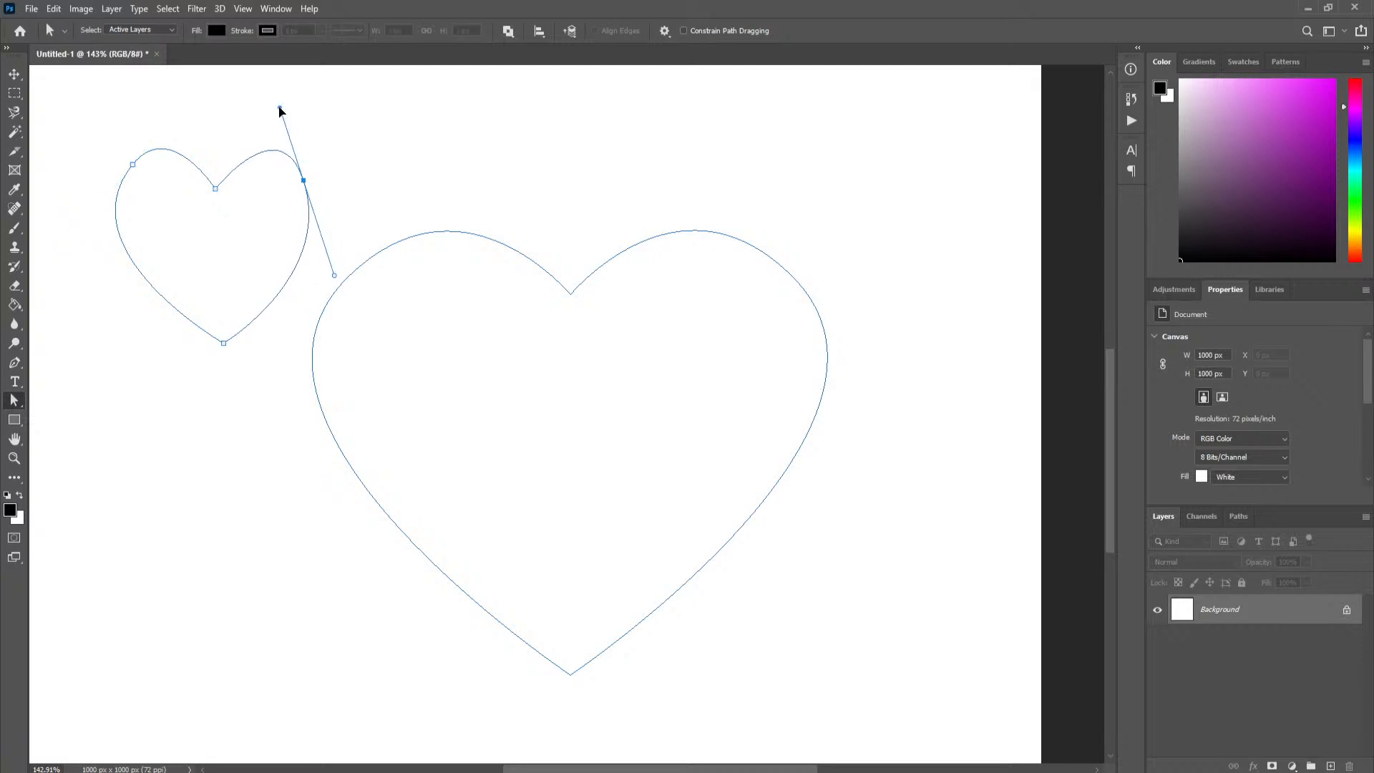
- Lower the small heart's upper notch, reposition its lower tip and bulge the lower left curve with a direction handle at the tip
drag(223, 343, 203, 333)
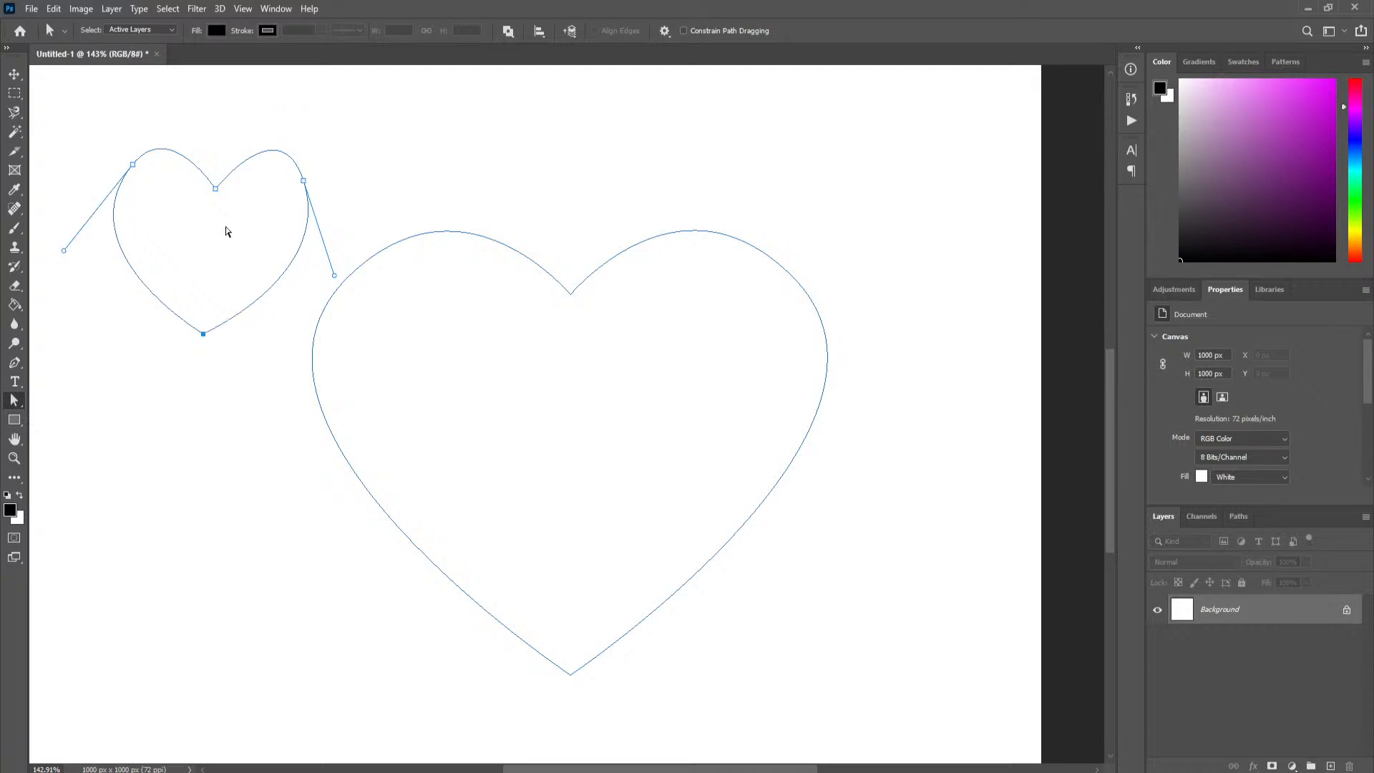
drag(216, 189, 215, 208)
drag(204, 334, 140, 416)
drag(217, 352, 227, 347)
click(237, 387)
click(220, 349)
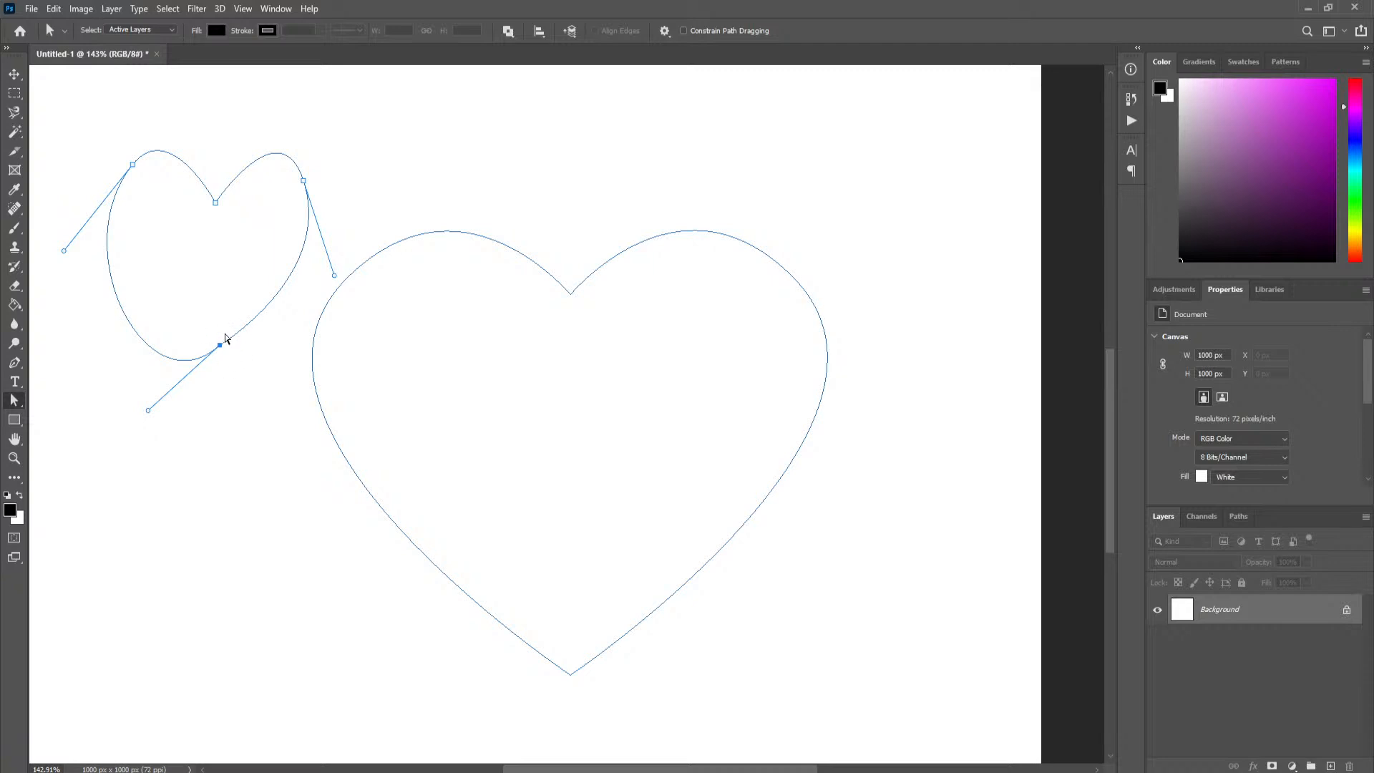
- Turn the small heart's bottom anchor back into a sharp corner with the Convert Point Tool
click(10, 397)
click(14, 363)
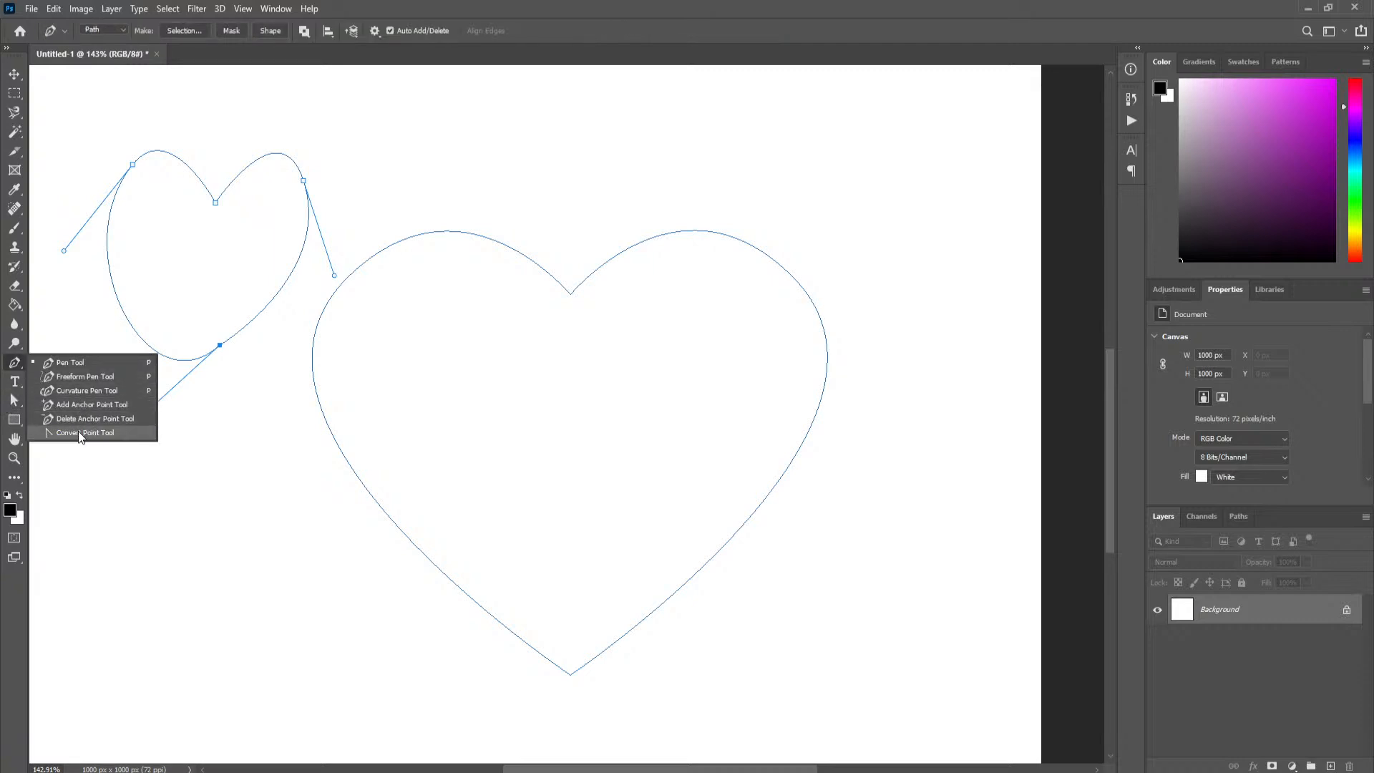
click(117, 433)
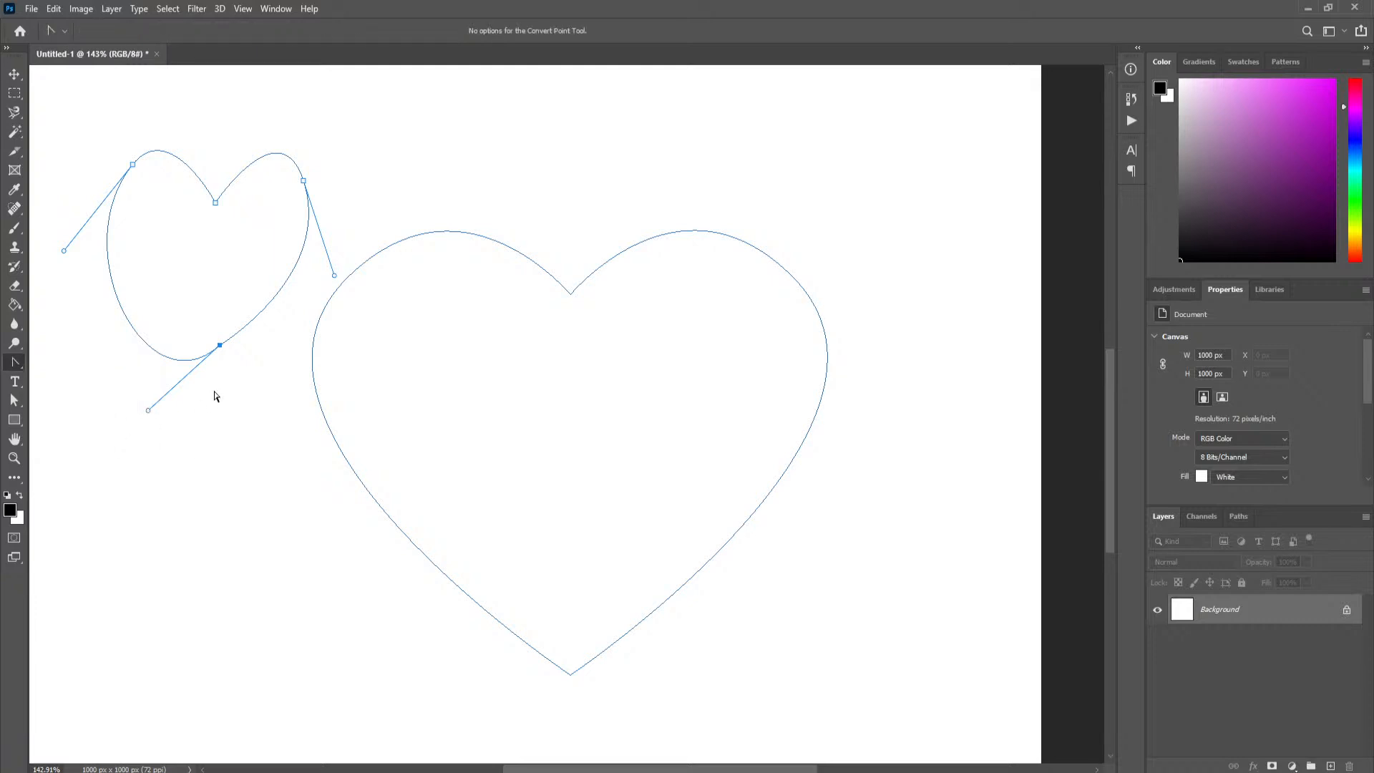
click(219, 345)
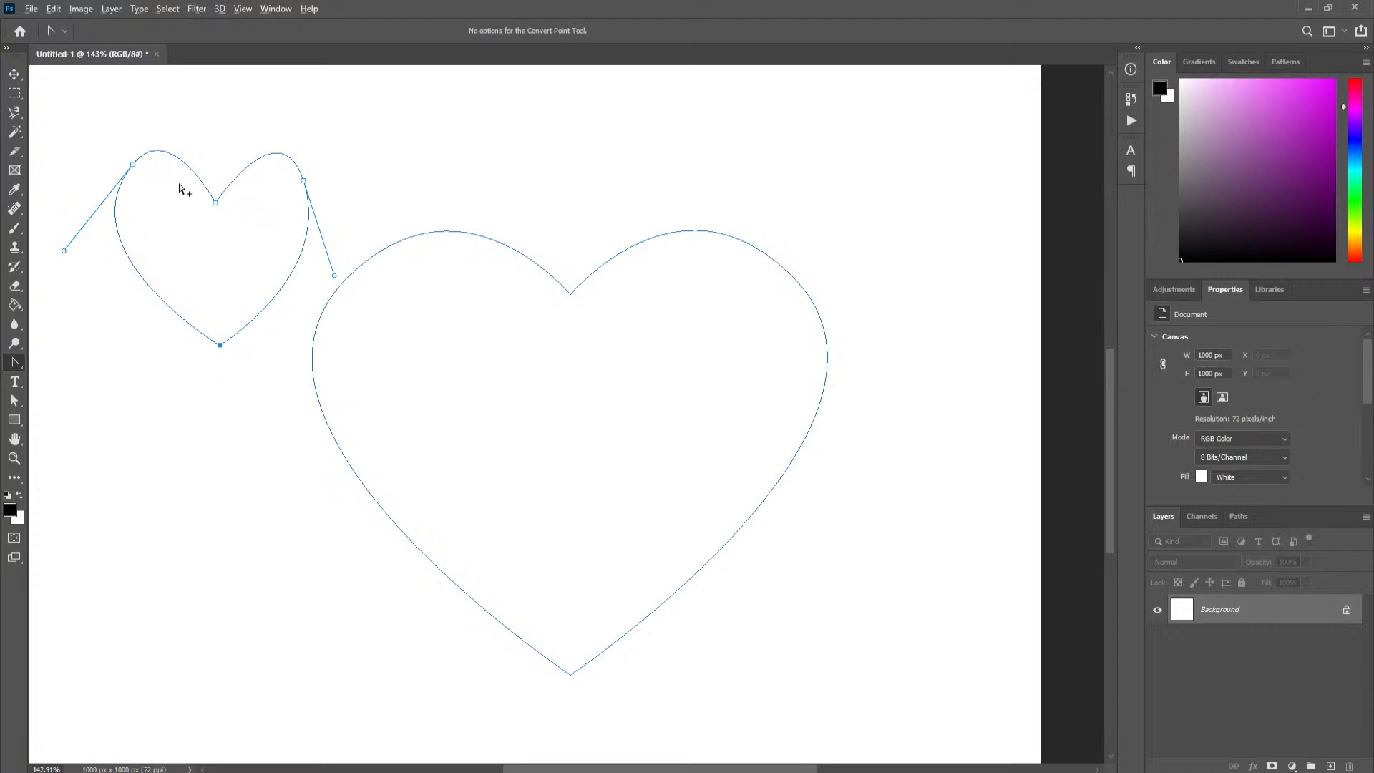
- Convert the small heart's upper notch into a smooth point with long horizontal direction handles
scroll(188, 184, up, 5)
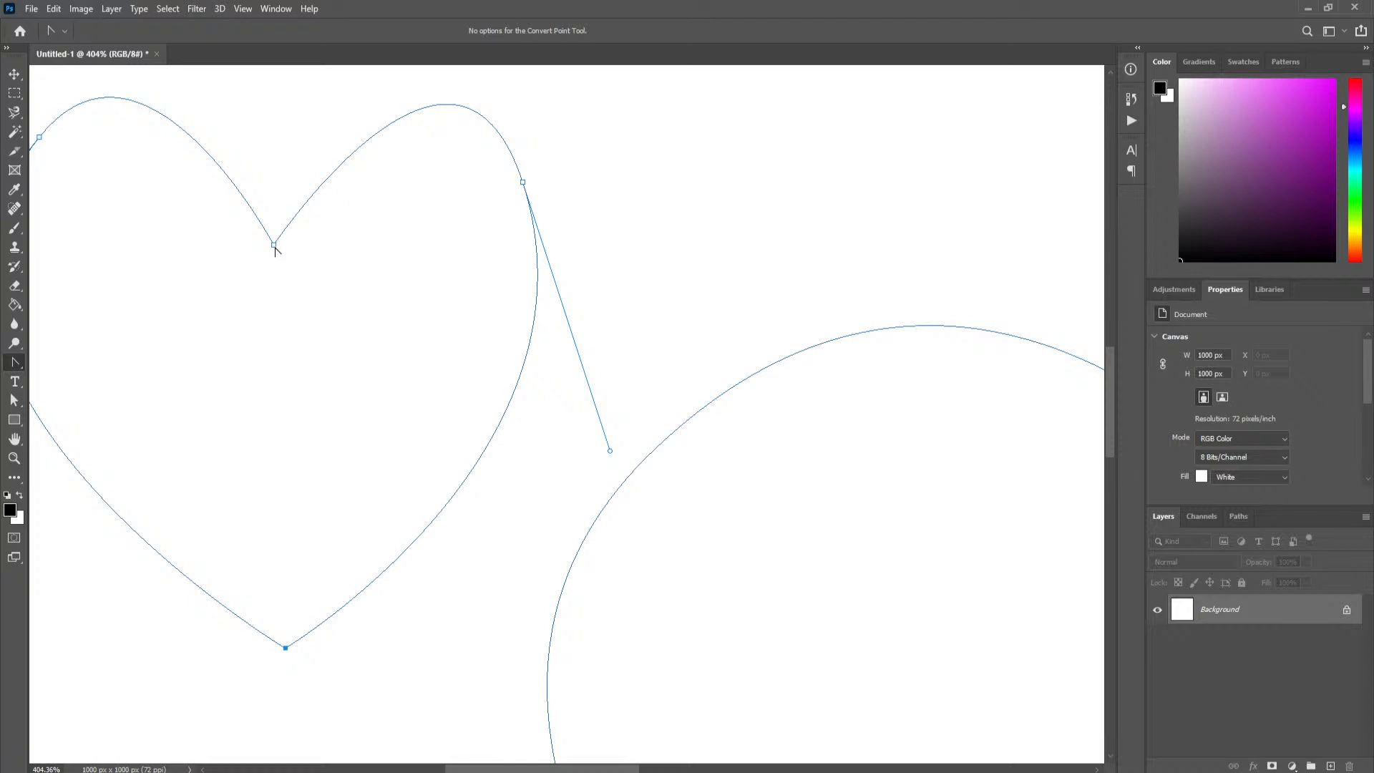
click(273, 244)
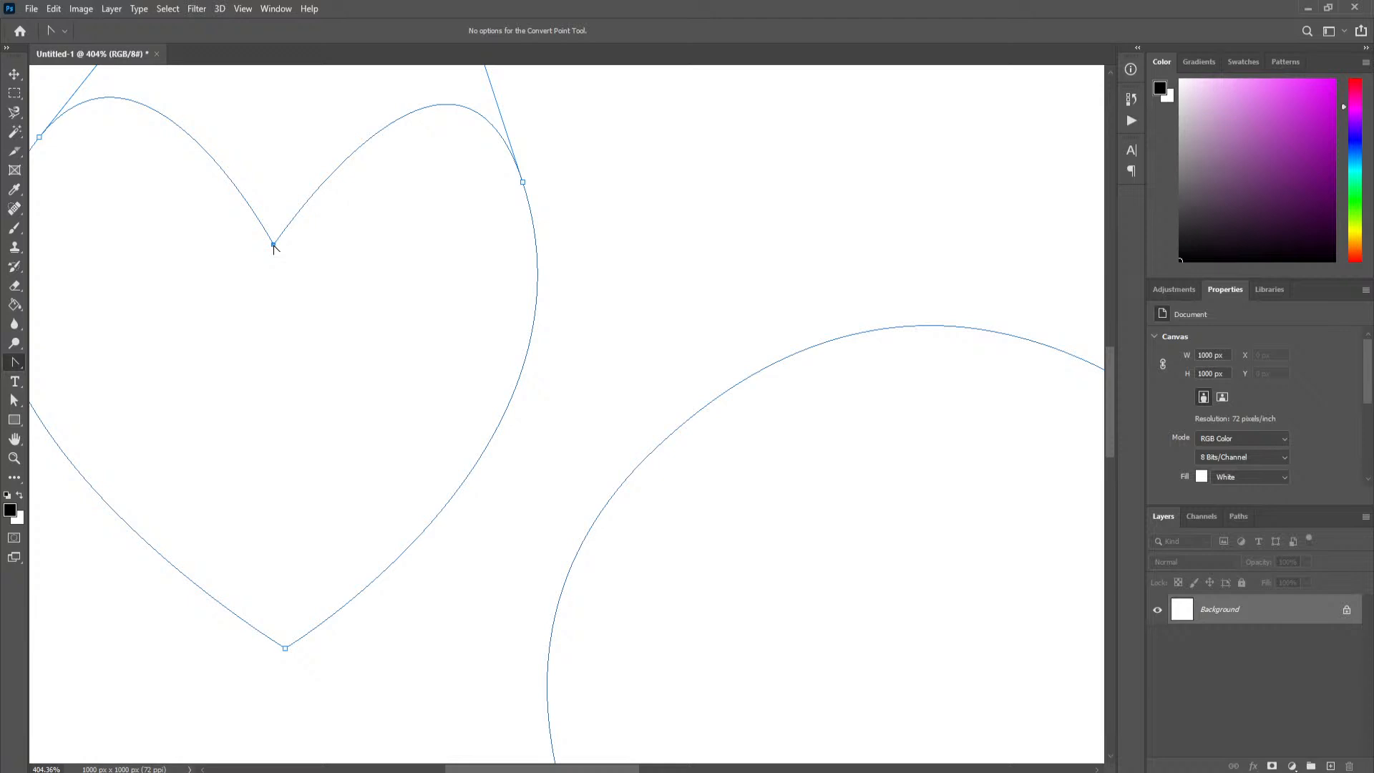
drag(274, 245, 448, 242)
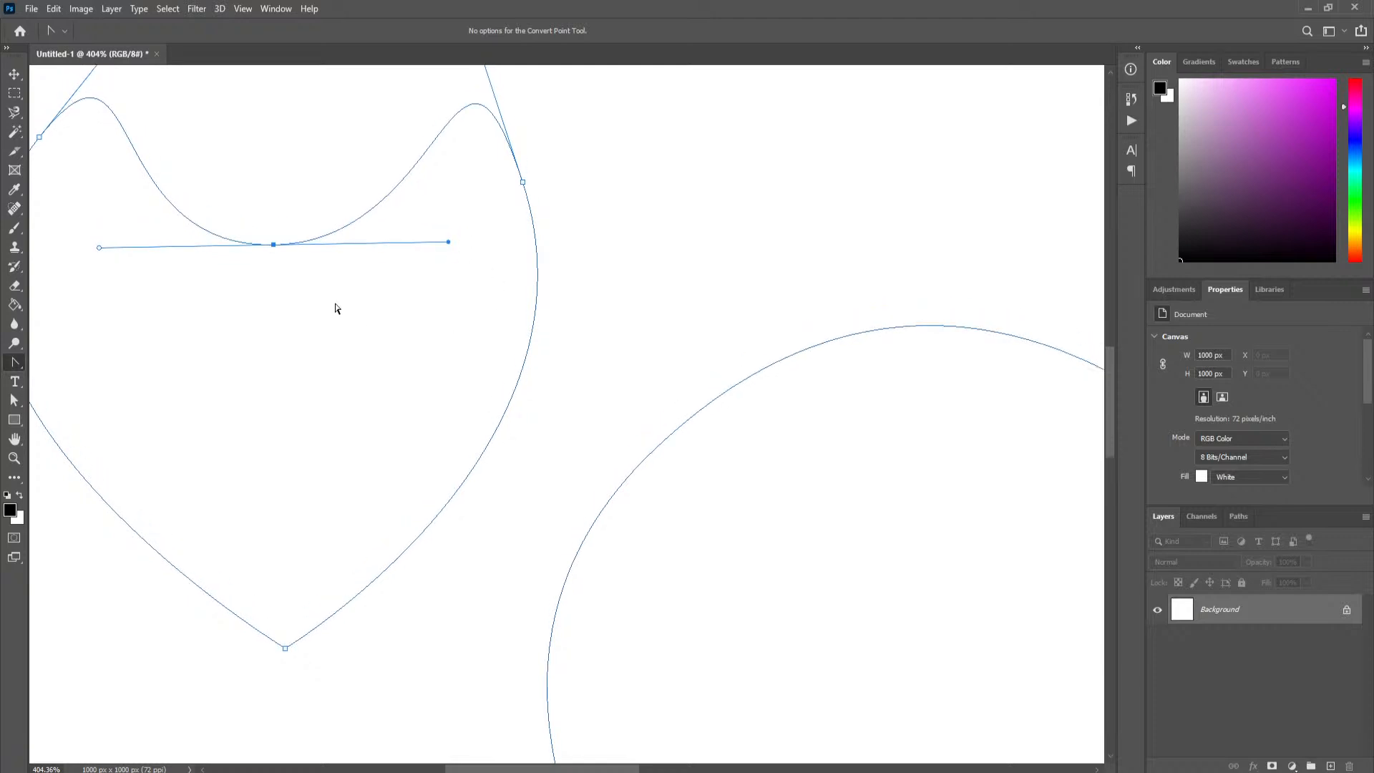
- Delete the small heart path entirely, leaving the large heart
scroll(298, 294, down, 2)
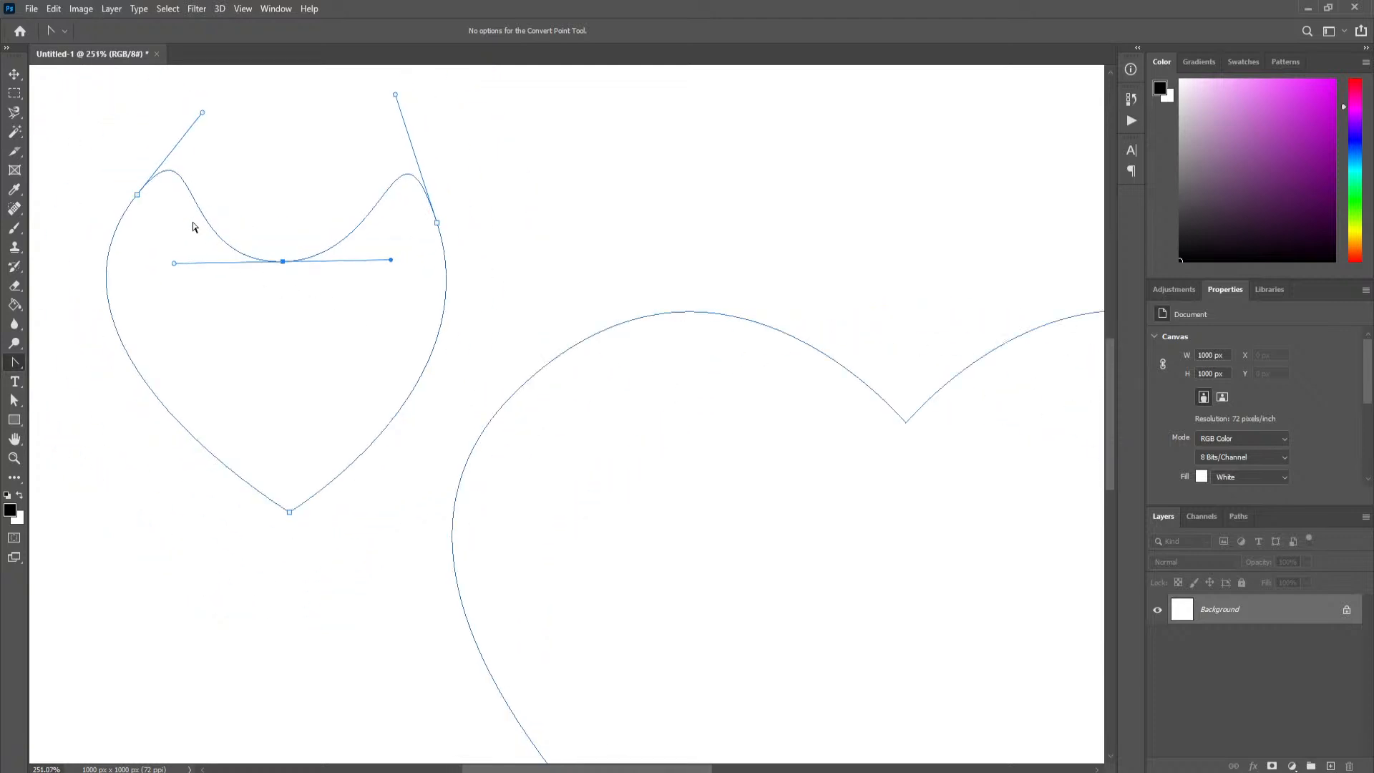
scroll(251, 297, down, 3)
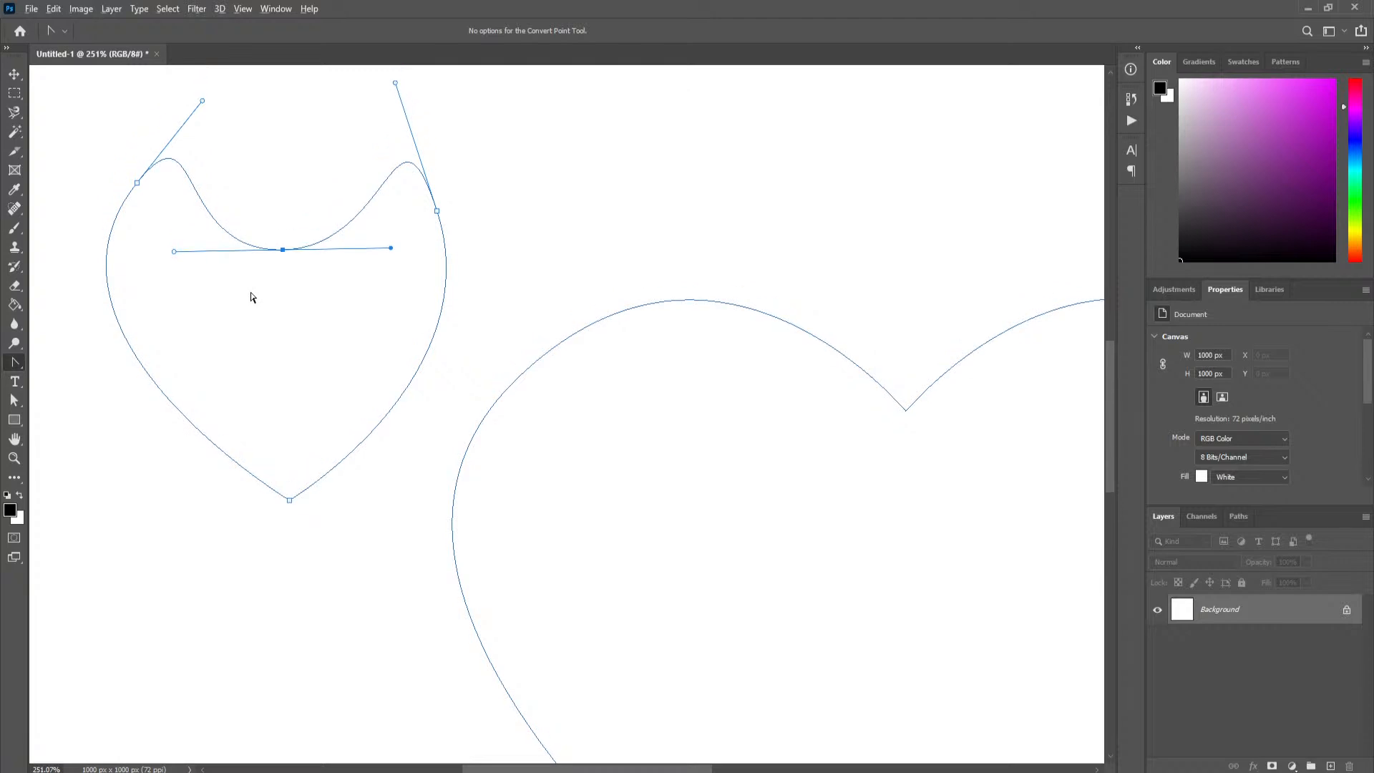
scroll(251, 297, down, 2)
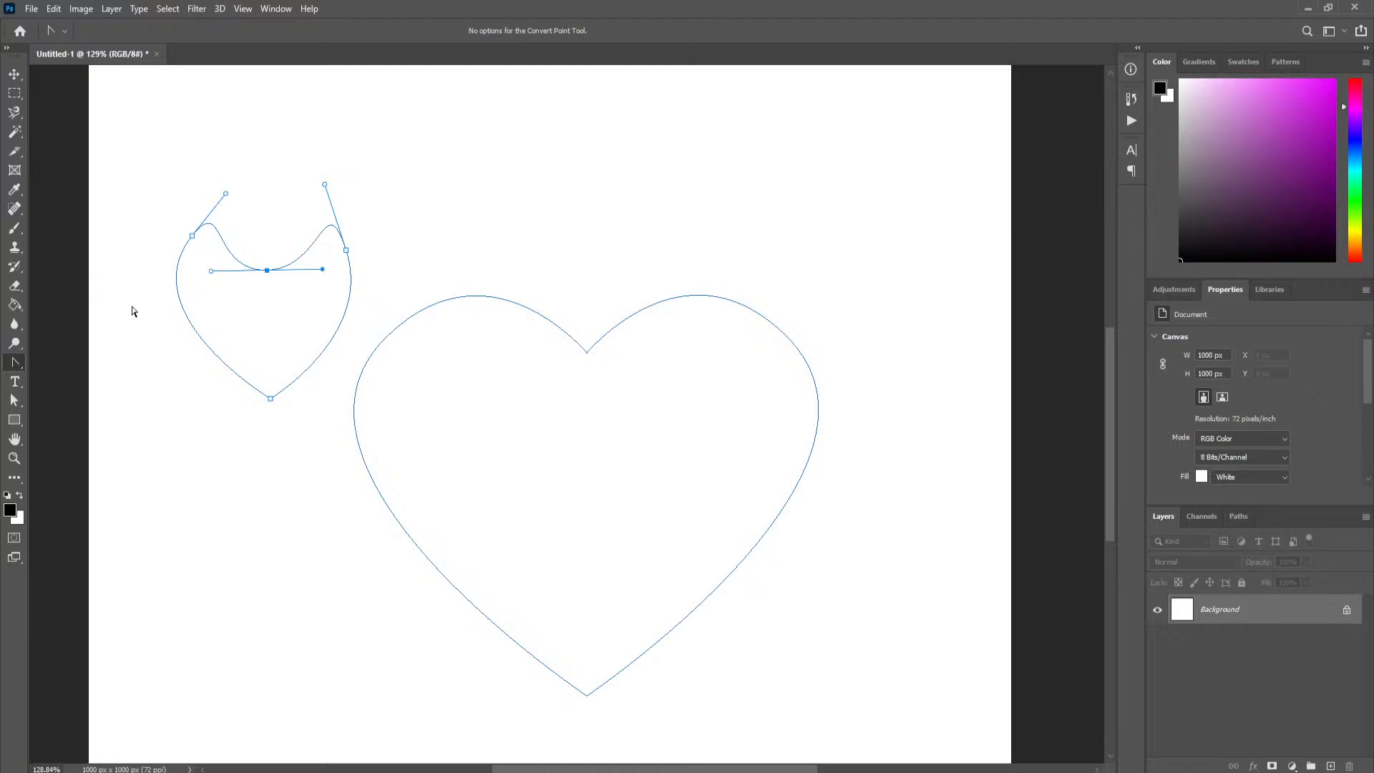
key(Delete)
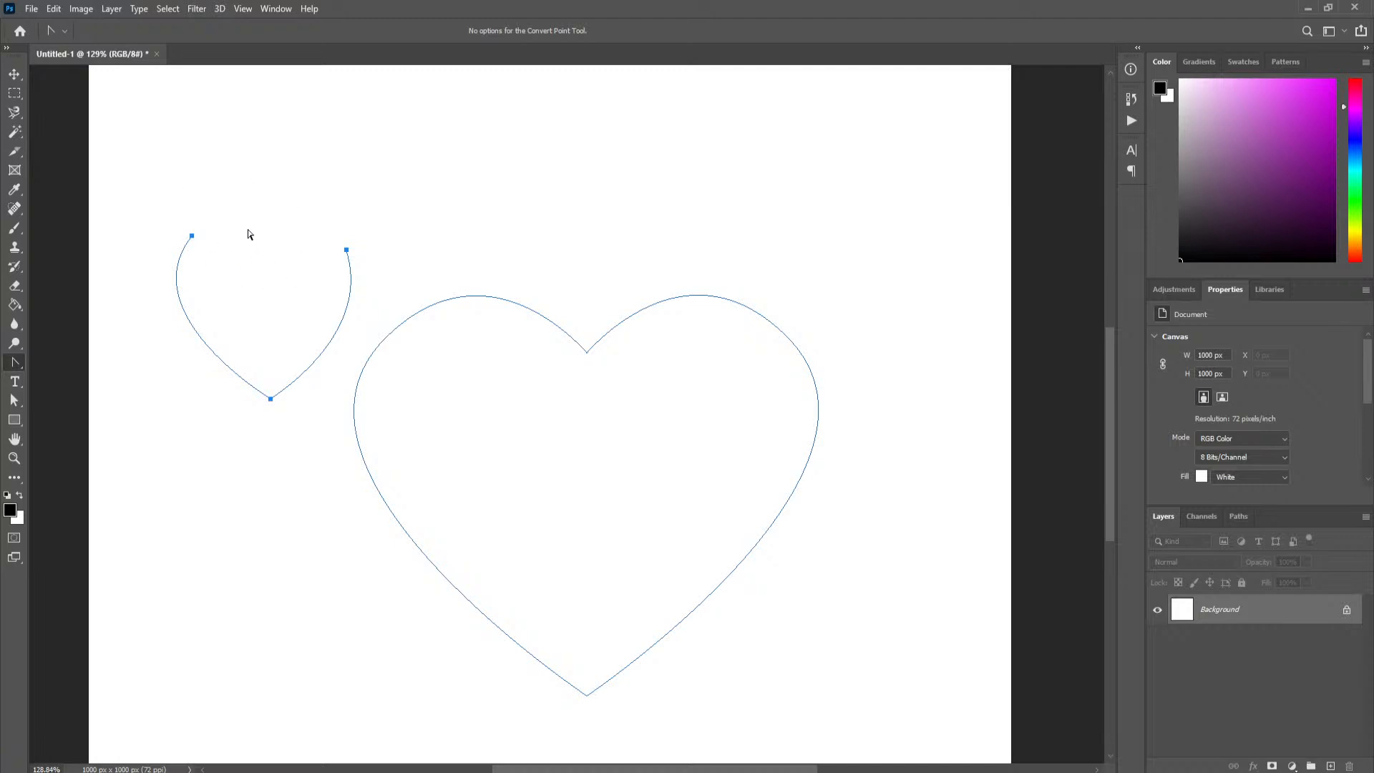
key(Delete)
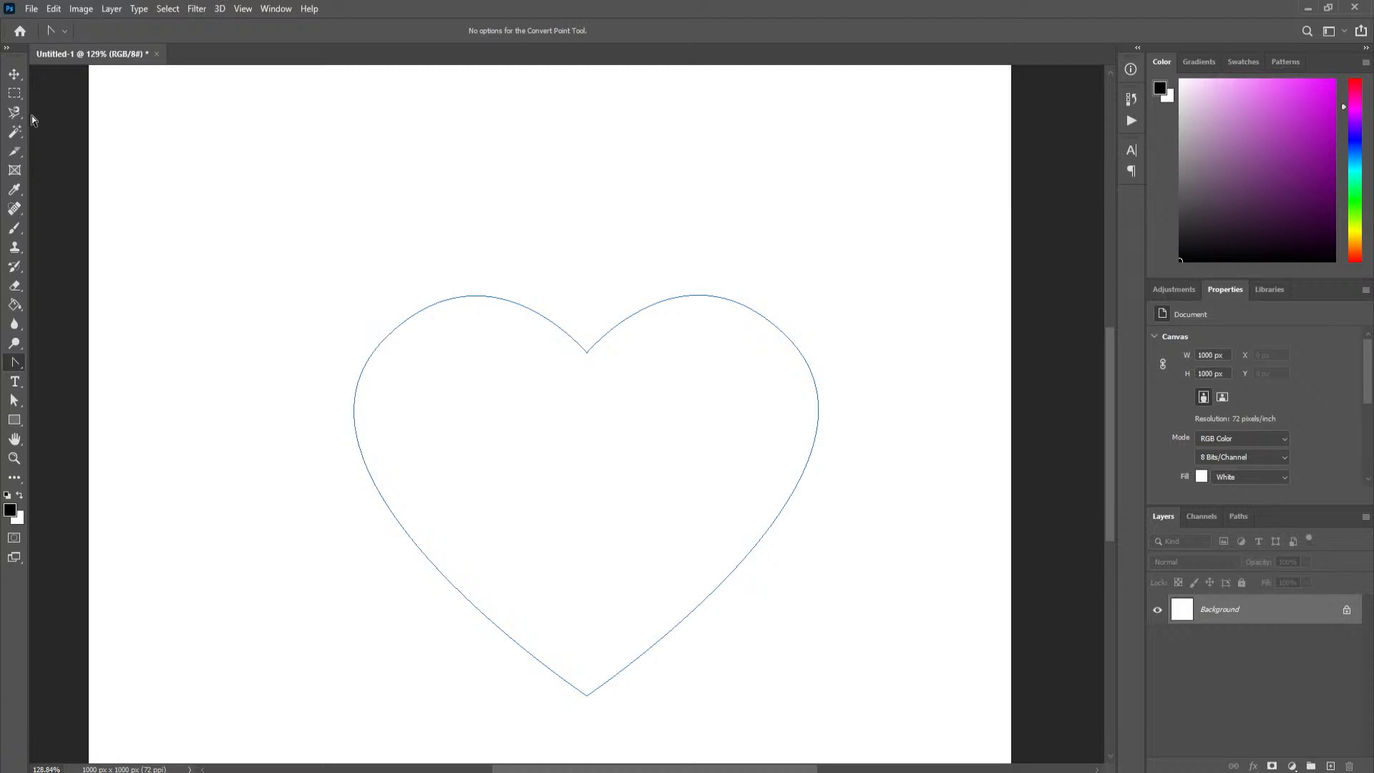
- Select the entire large heart path with the Path Selection Tool
right_click(14, 366)
click(12, 405)
right_click(13, 409)
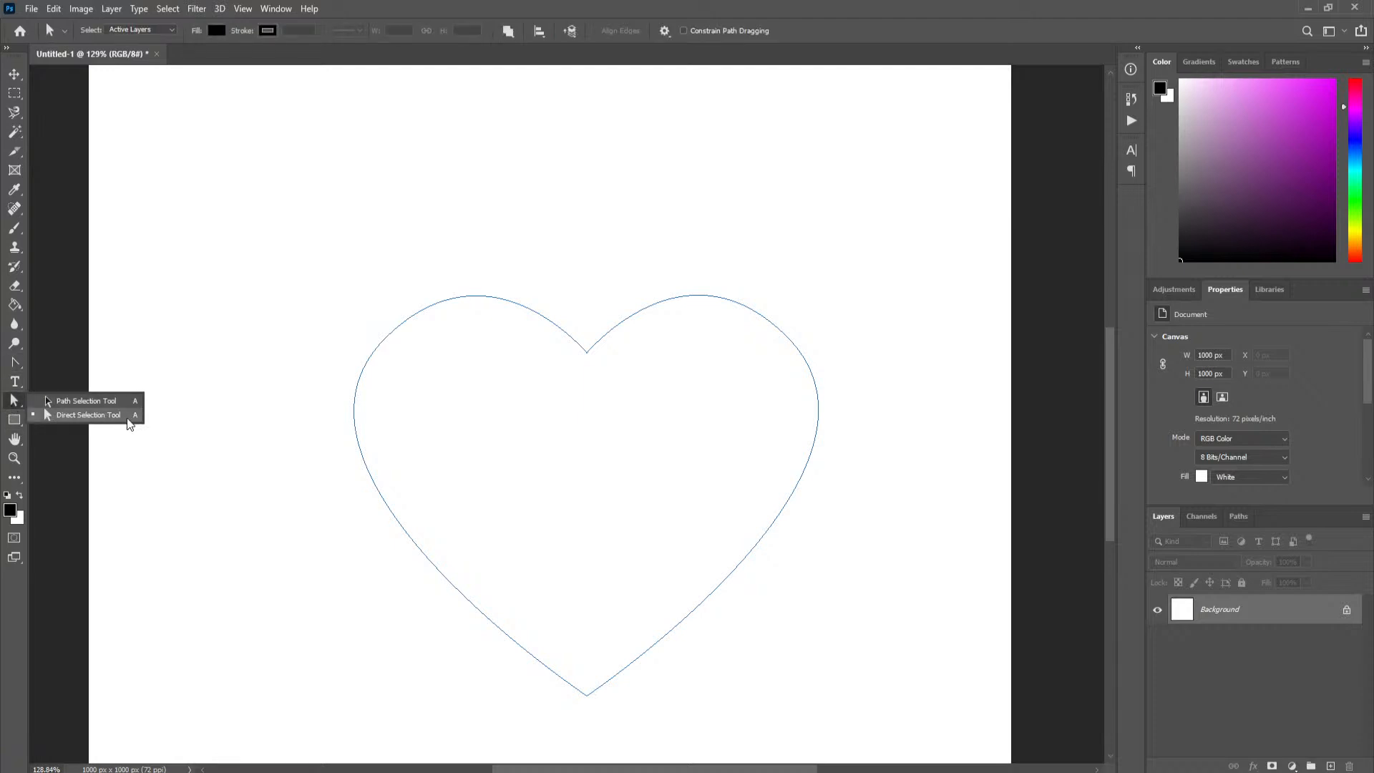
click(83, 405)
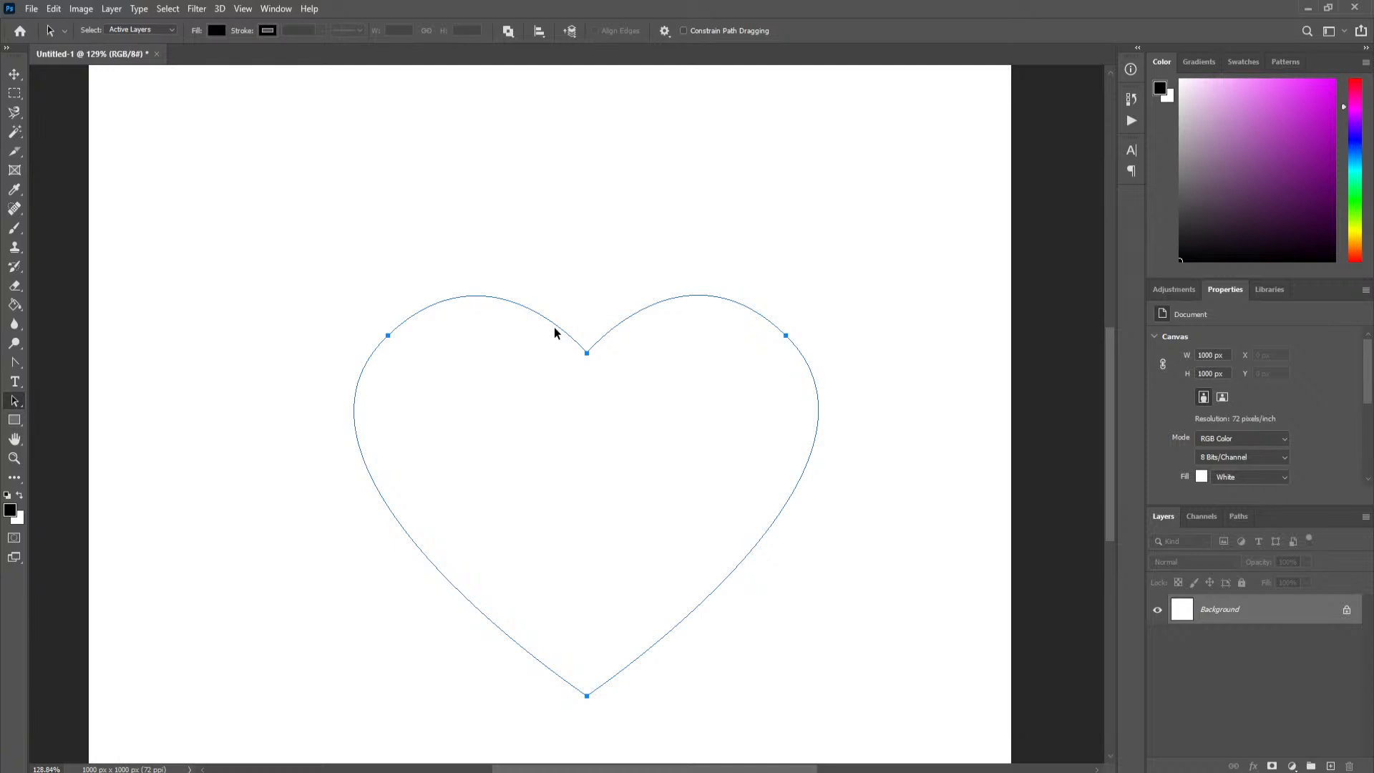
- Add a new empty layer above the Background and activate the Brush Tool
click(1330, 765)
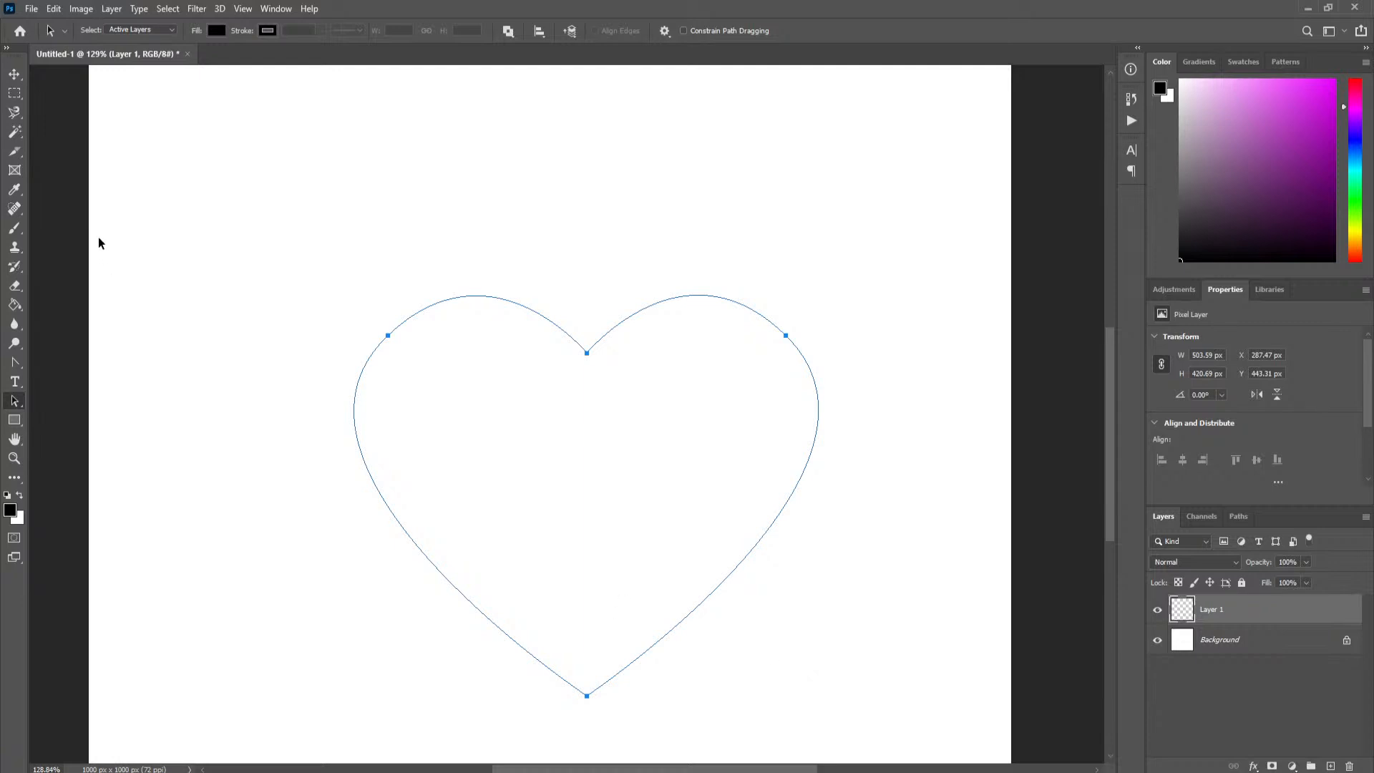
click(15, 234)
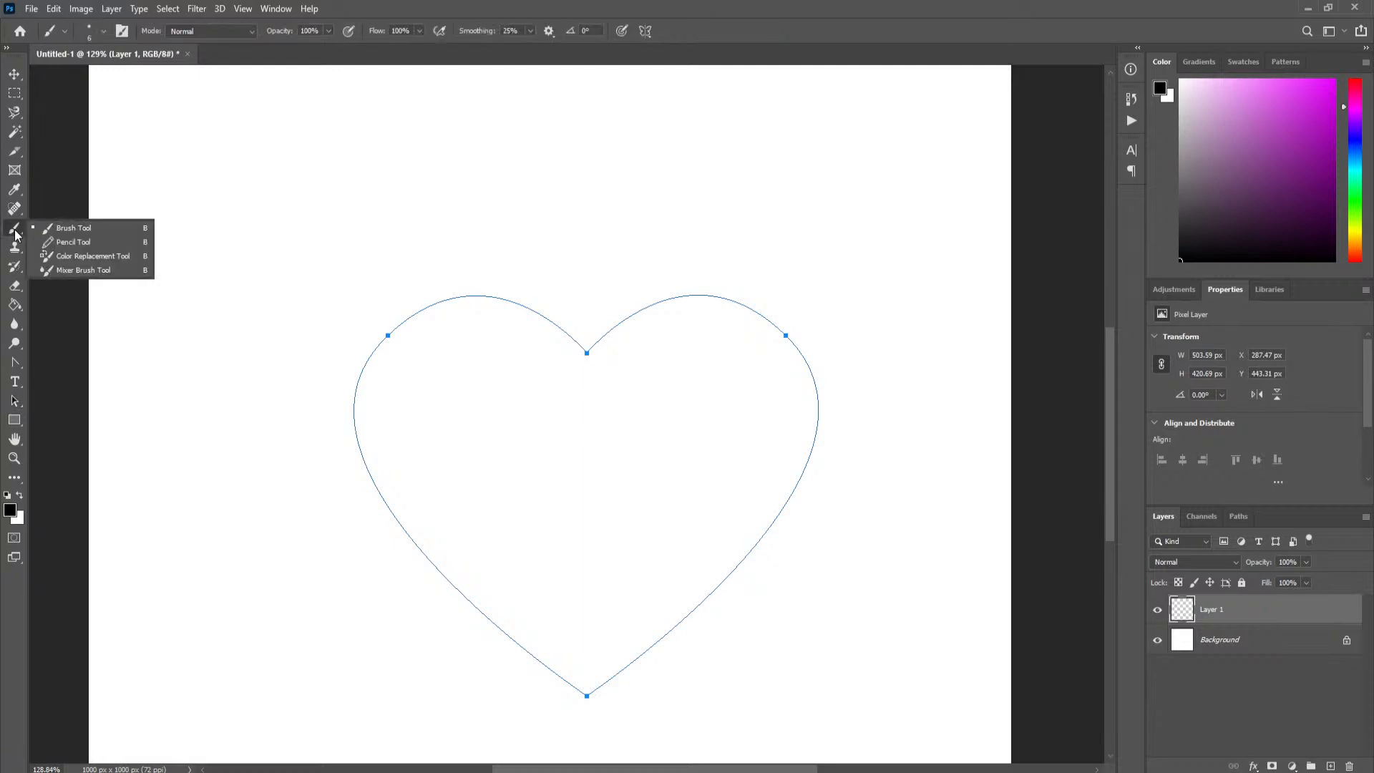
click(91, 230)
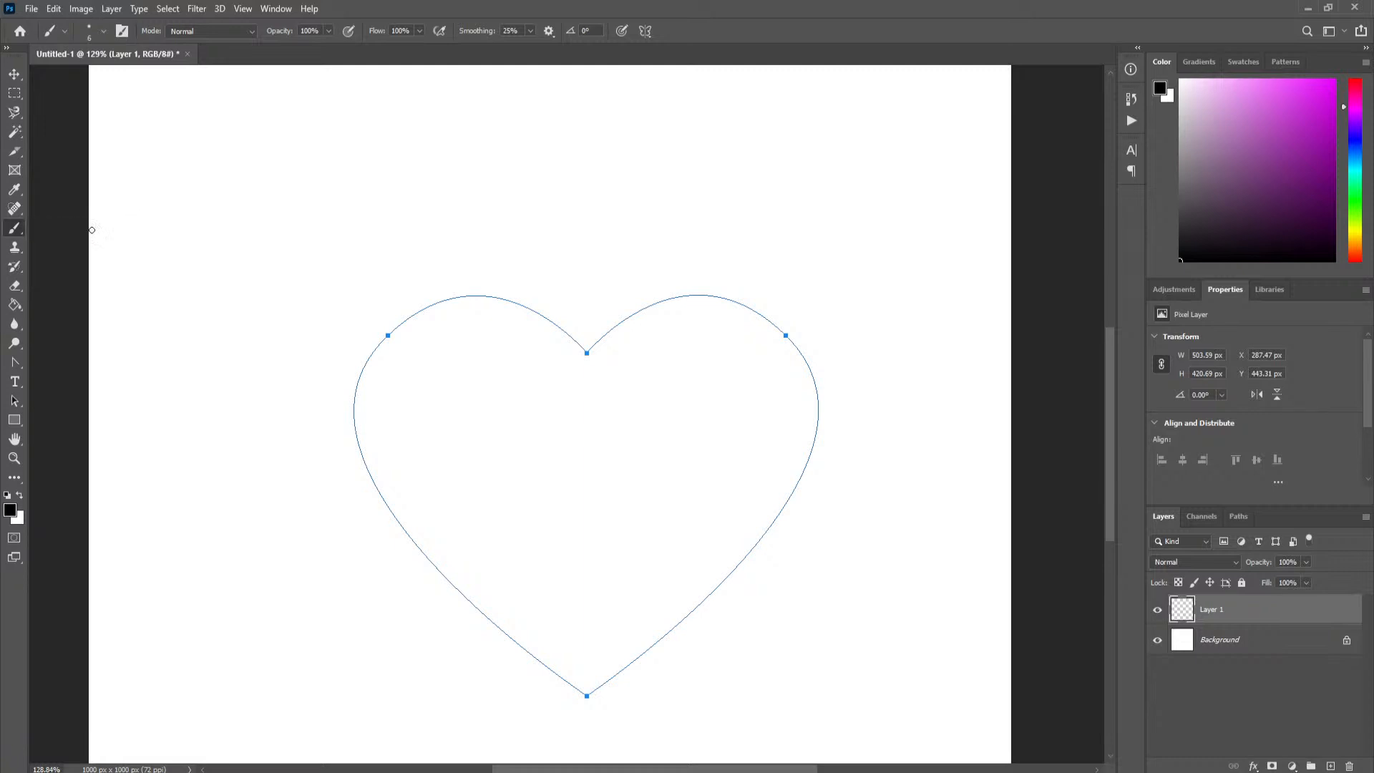
- Choose the KYLE Ultimate Charcoal Pencil brush from the Dry Media Brushes and set its size to 37 px
click(103, 32)
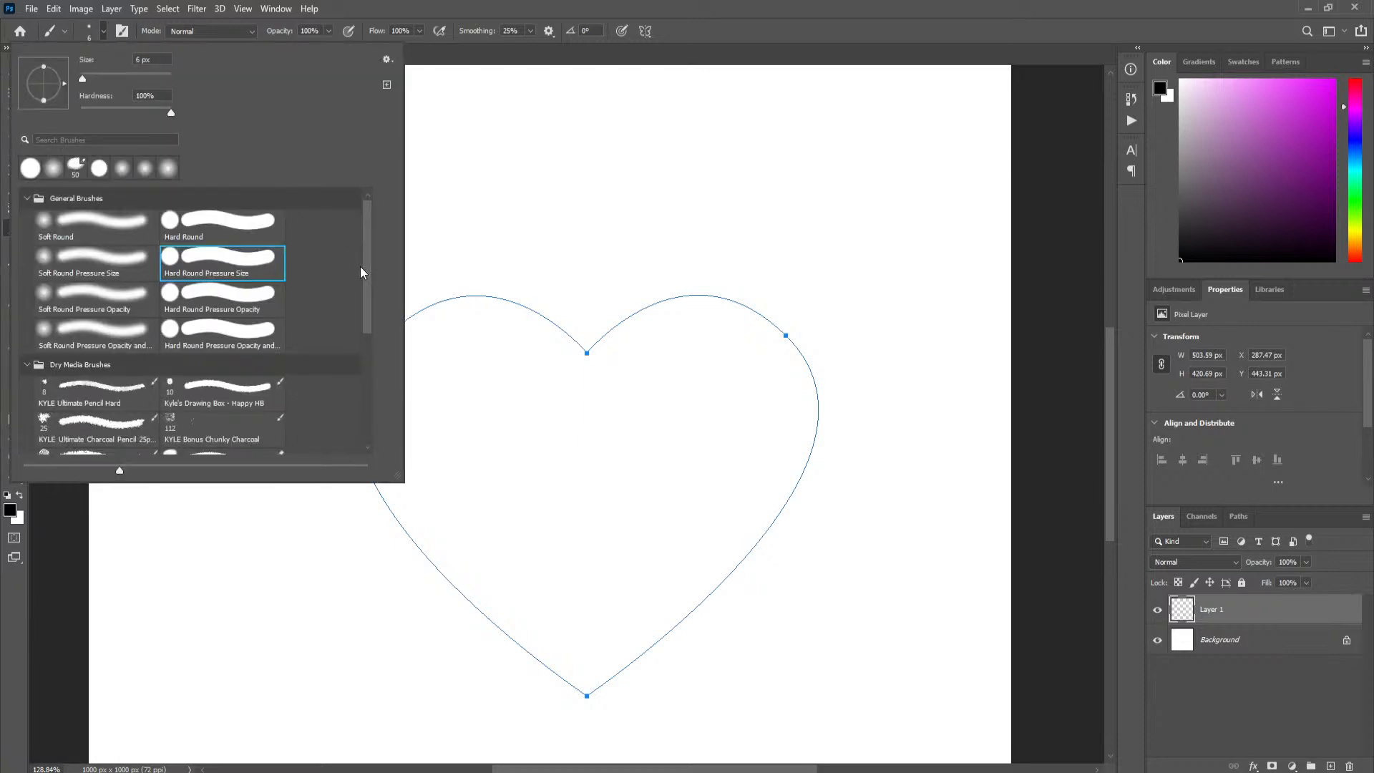
scroll(371, 247, down, 3)
drag(370, 410, 372, 229)
mouse_move(368, 297)
mouse_down()
mouse_move(371, 420)
mouse_move(367, 358)
mouse_up()
scroll(143, 370, up, 3)
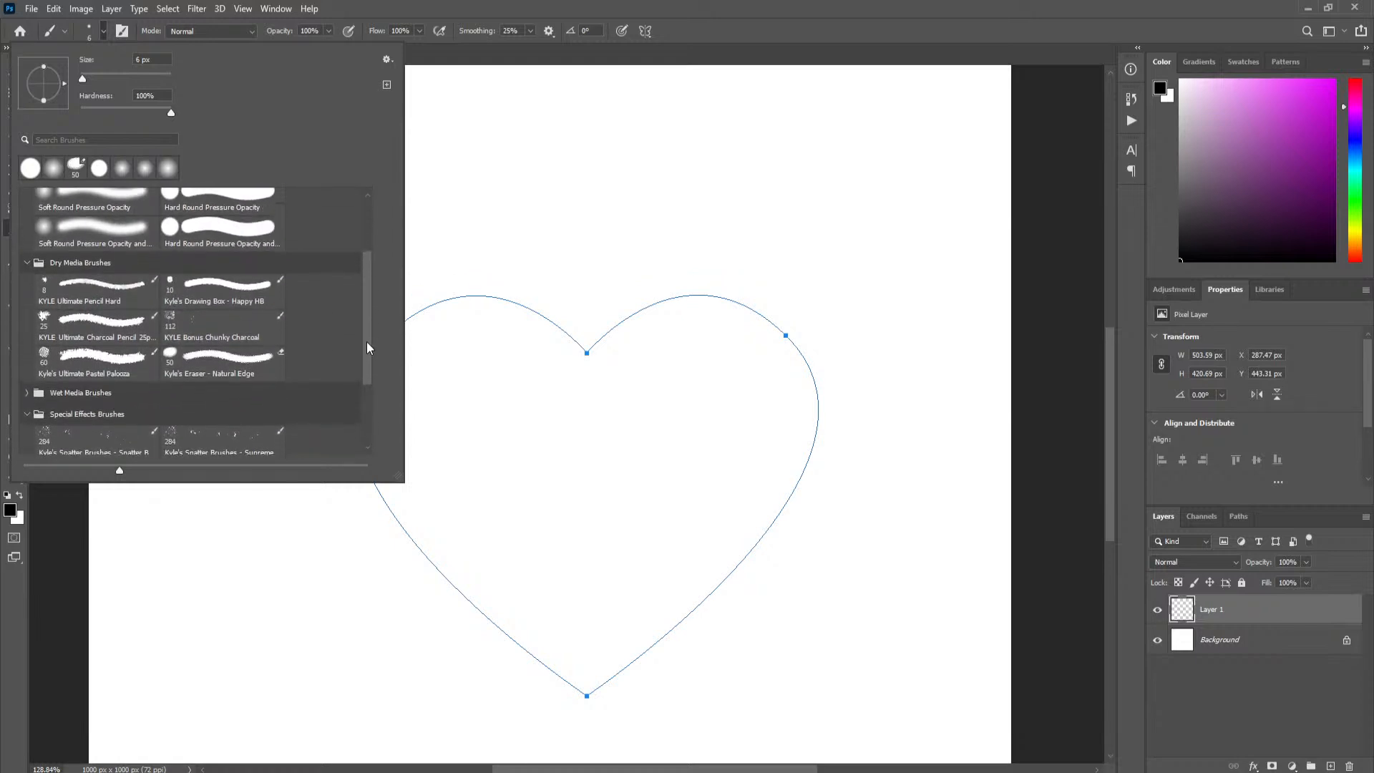
click(117, 329)
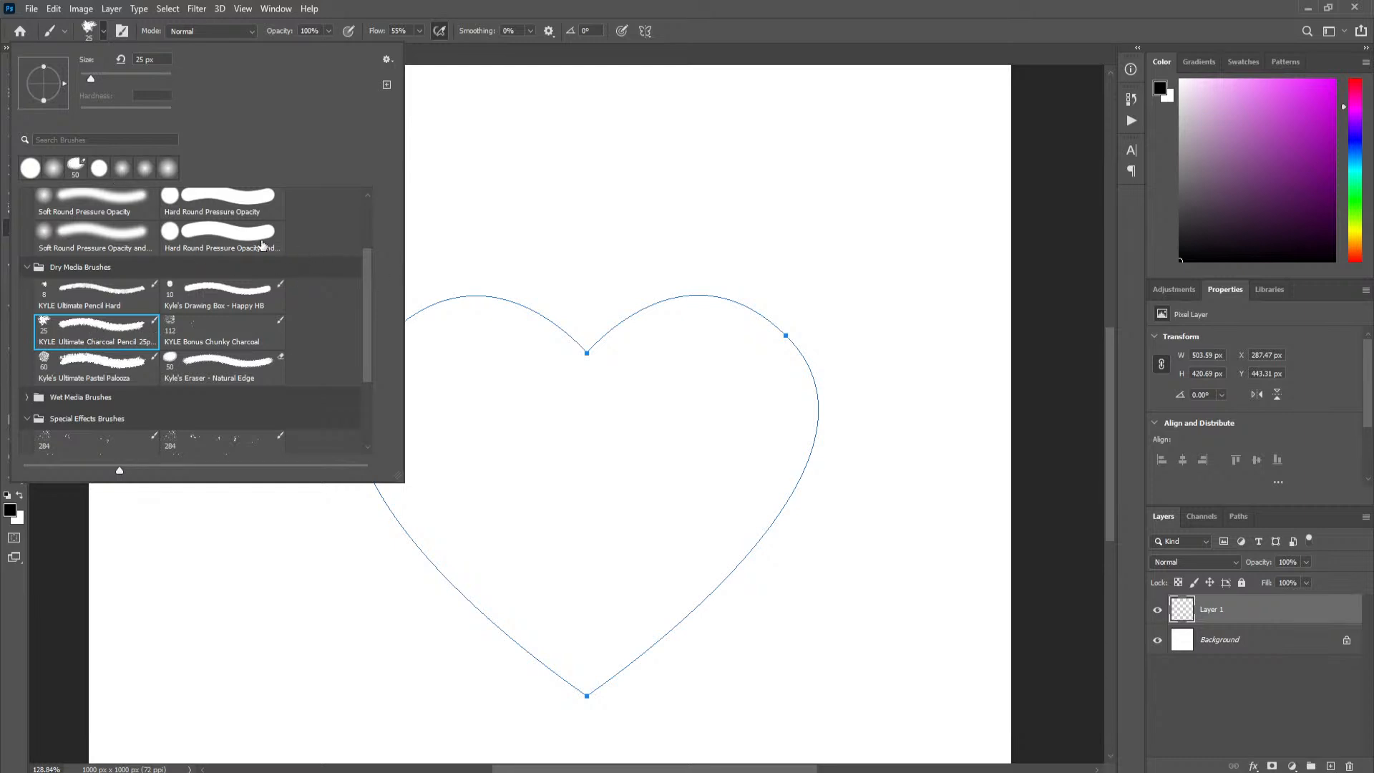
drag(94, 81, 96, 77)
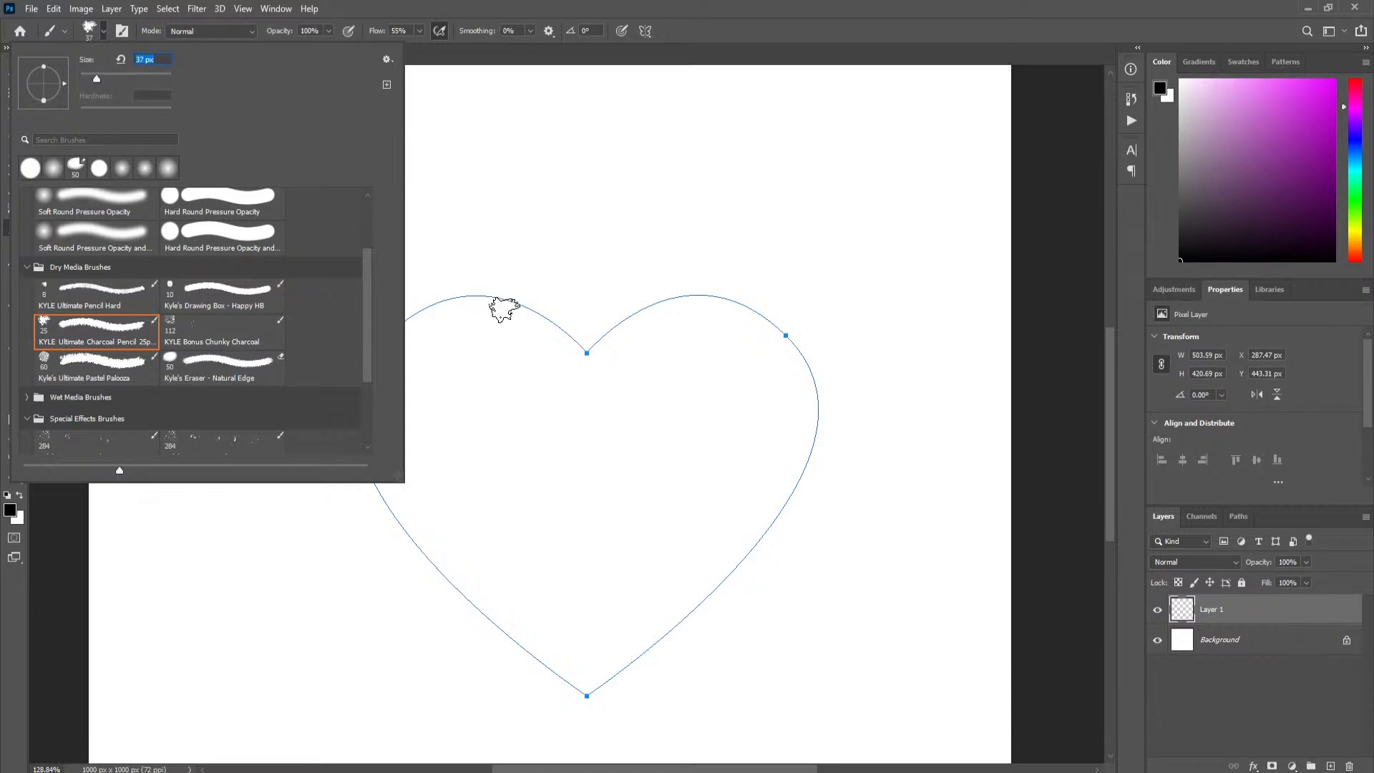
click(572, 60)
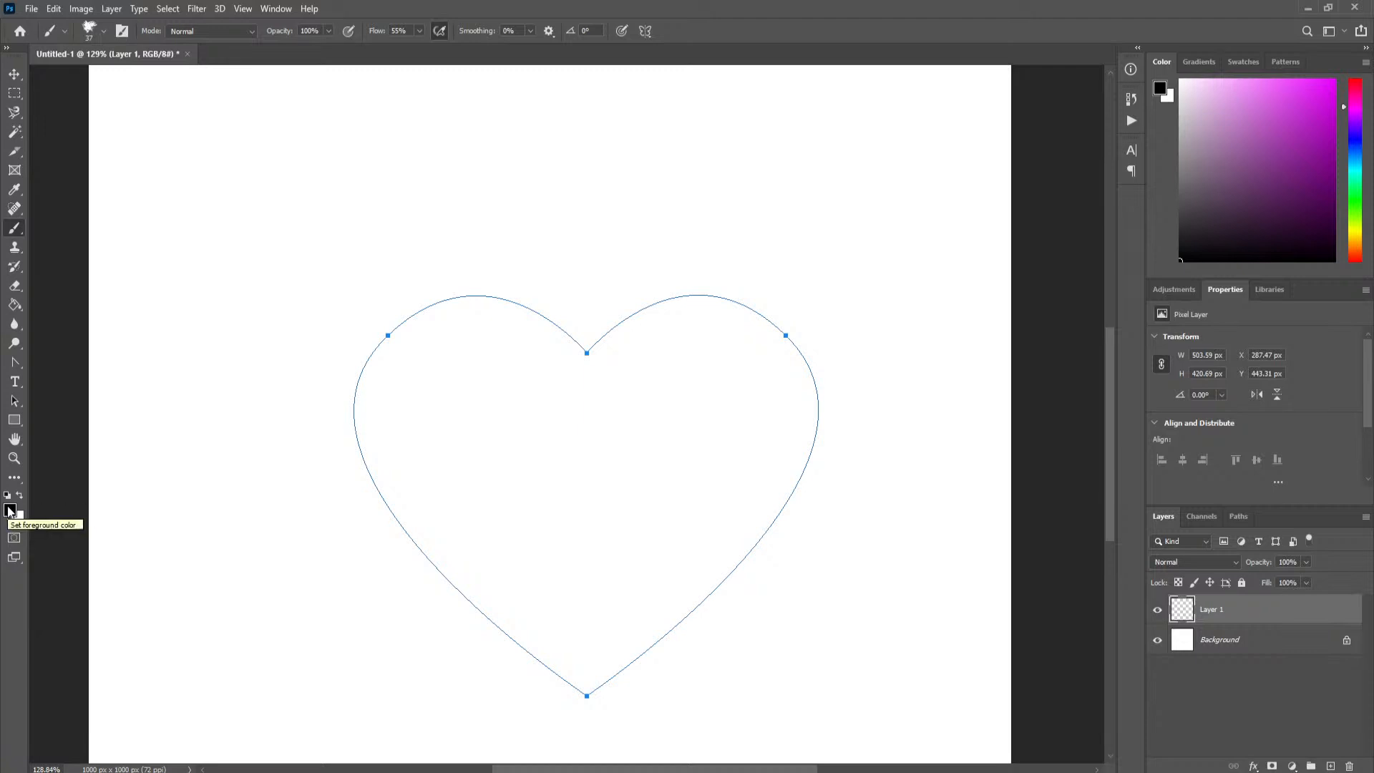
- Try stroking the heart work path with the Brush and Simulate Pressure off, and undo the stroke
click(1243, 517)
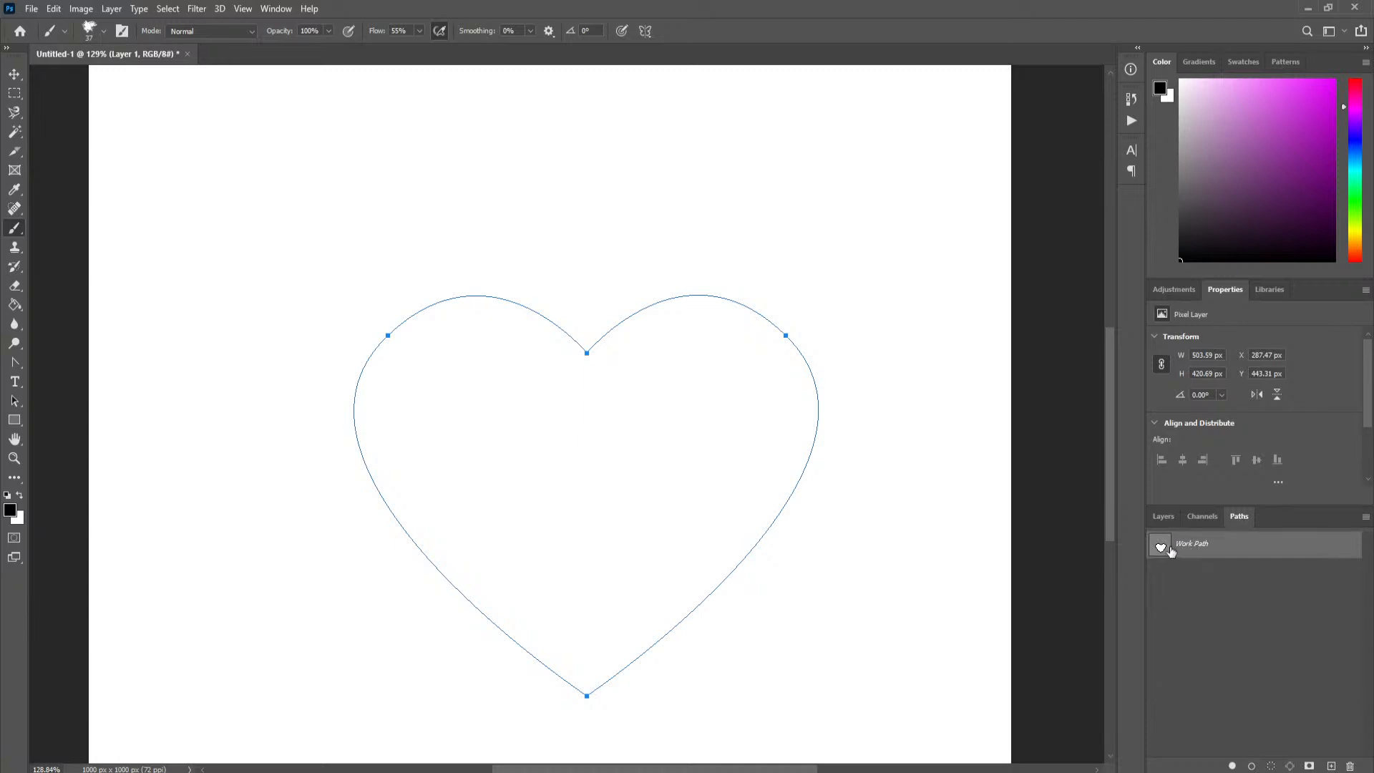
right_click(1218, 548)
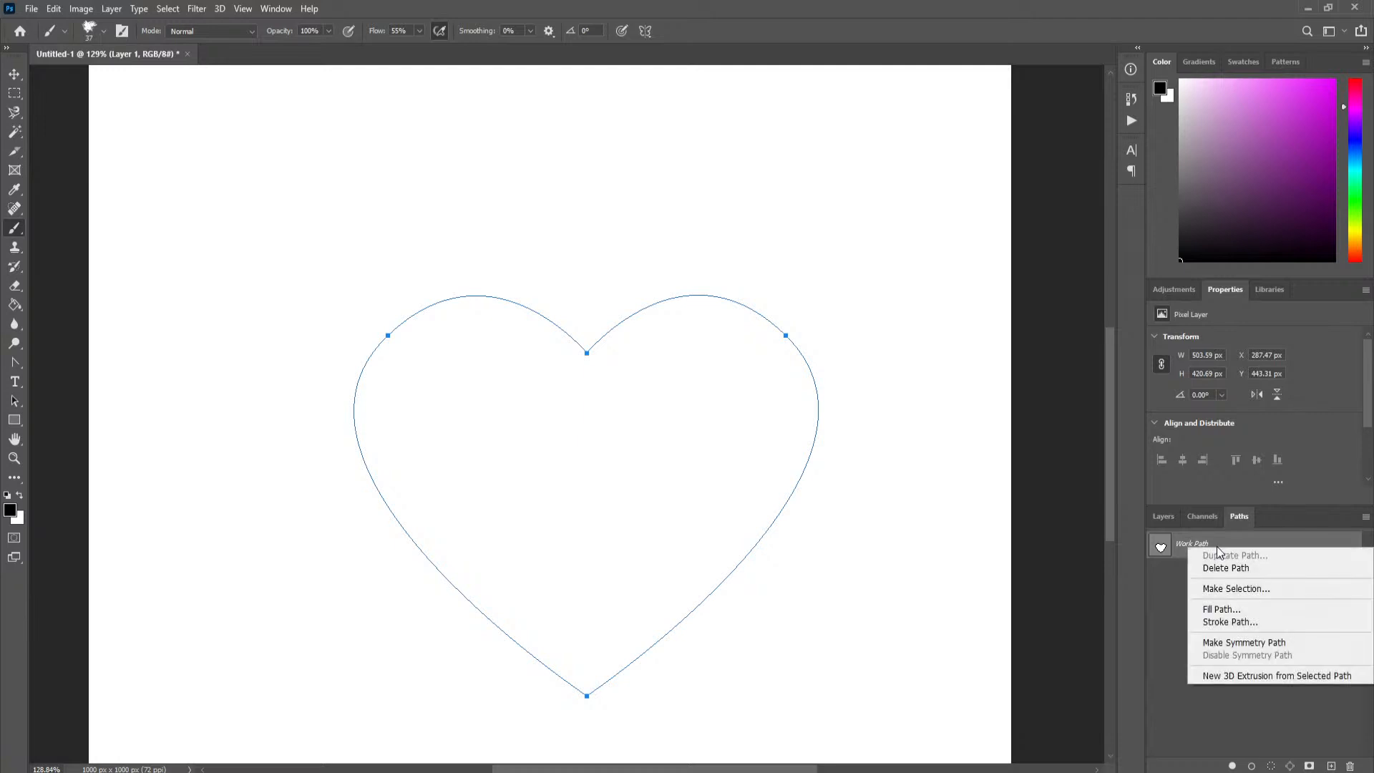
click(1265, 623)
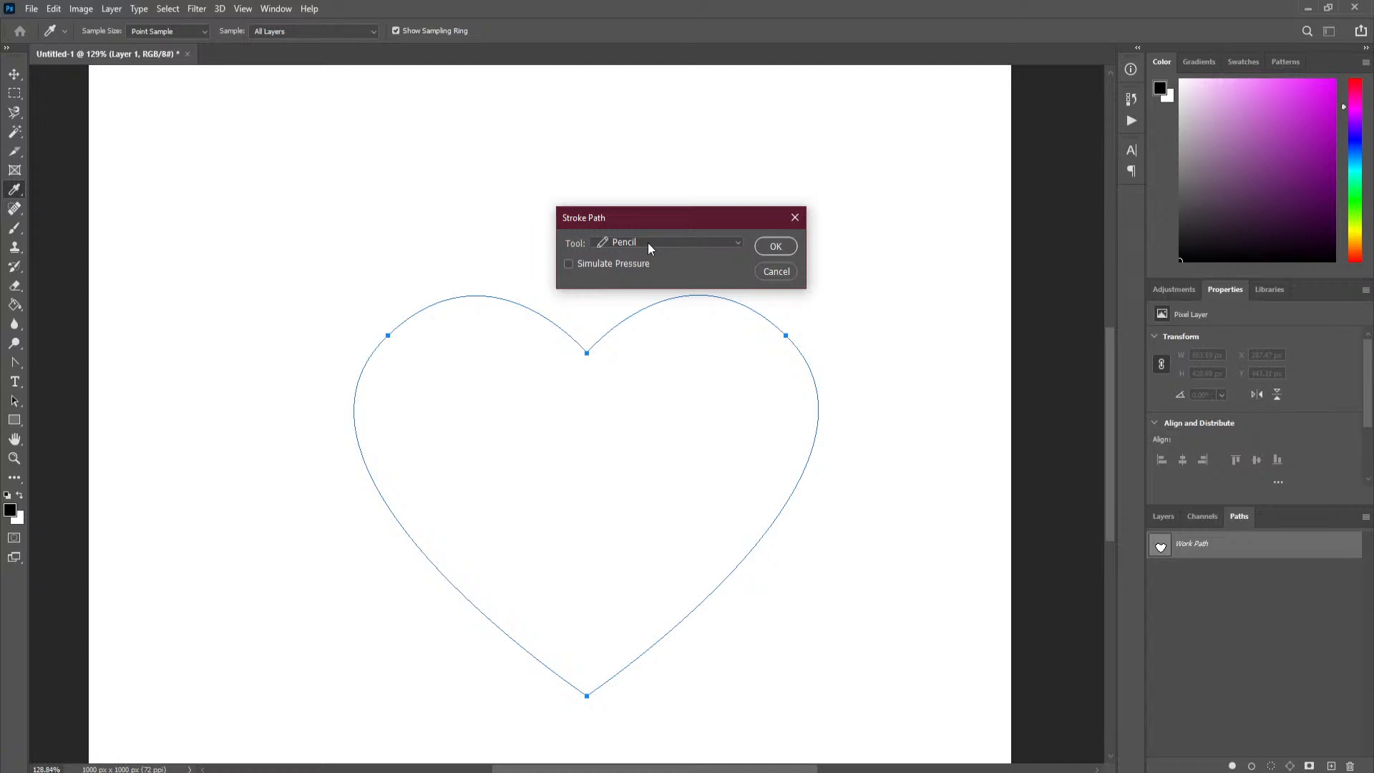
click(669, 242)
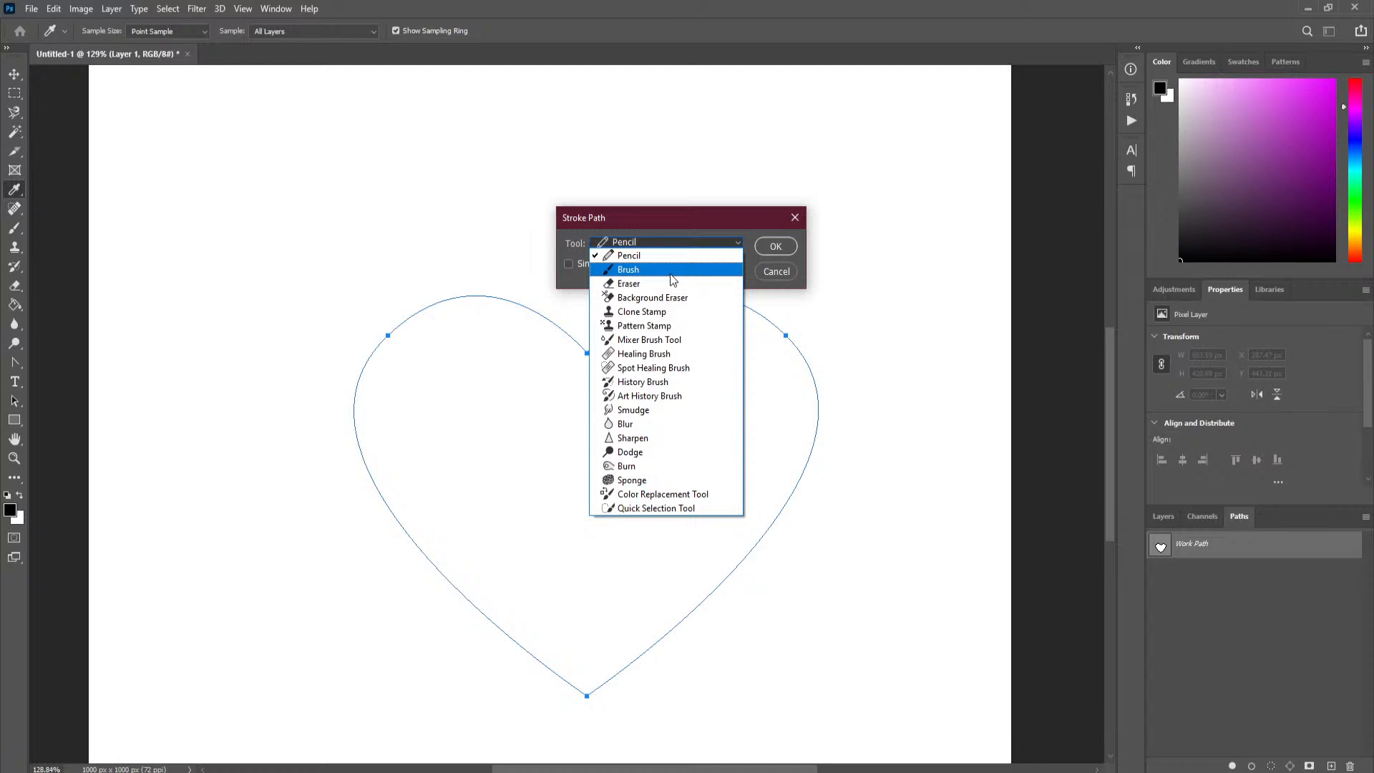
click(671, 271)
click(669, 242)
click(655, 270)
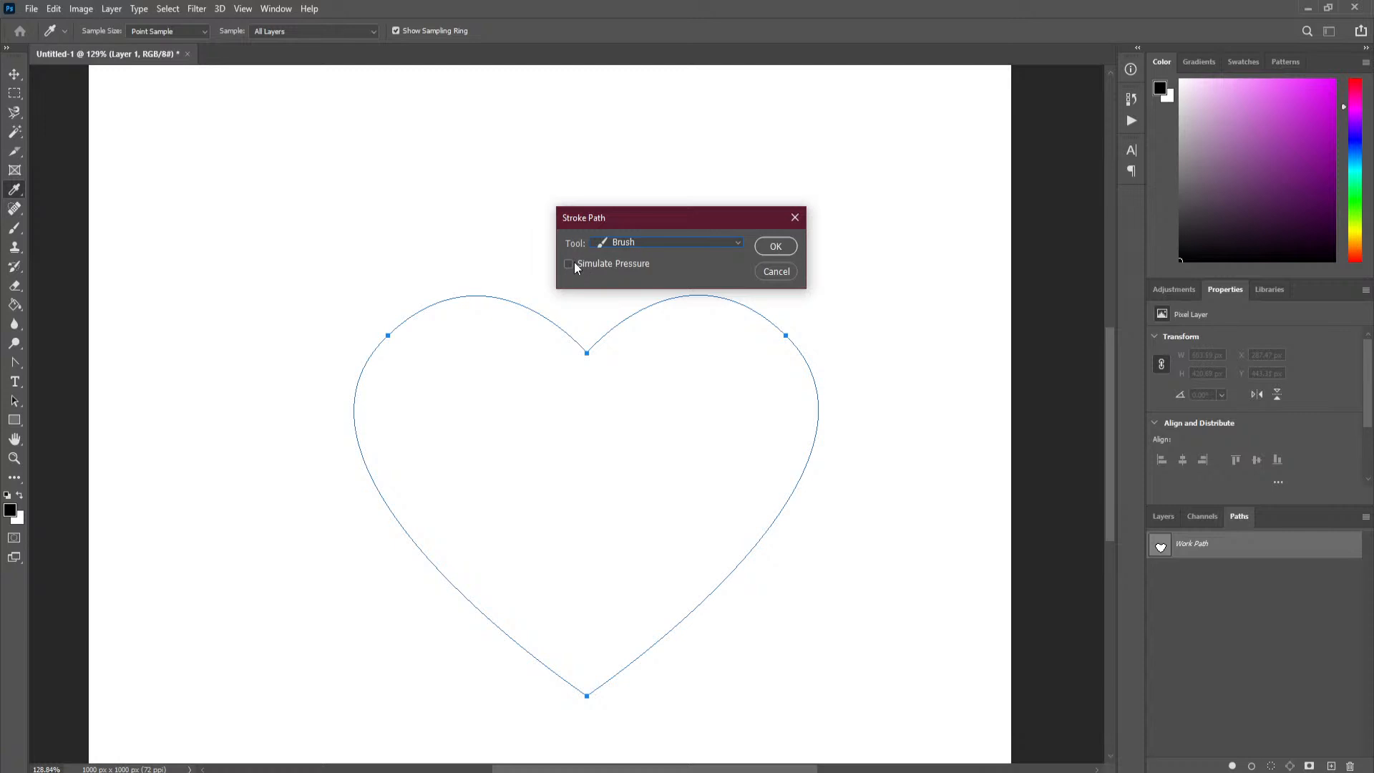
click(774, 246)
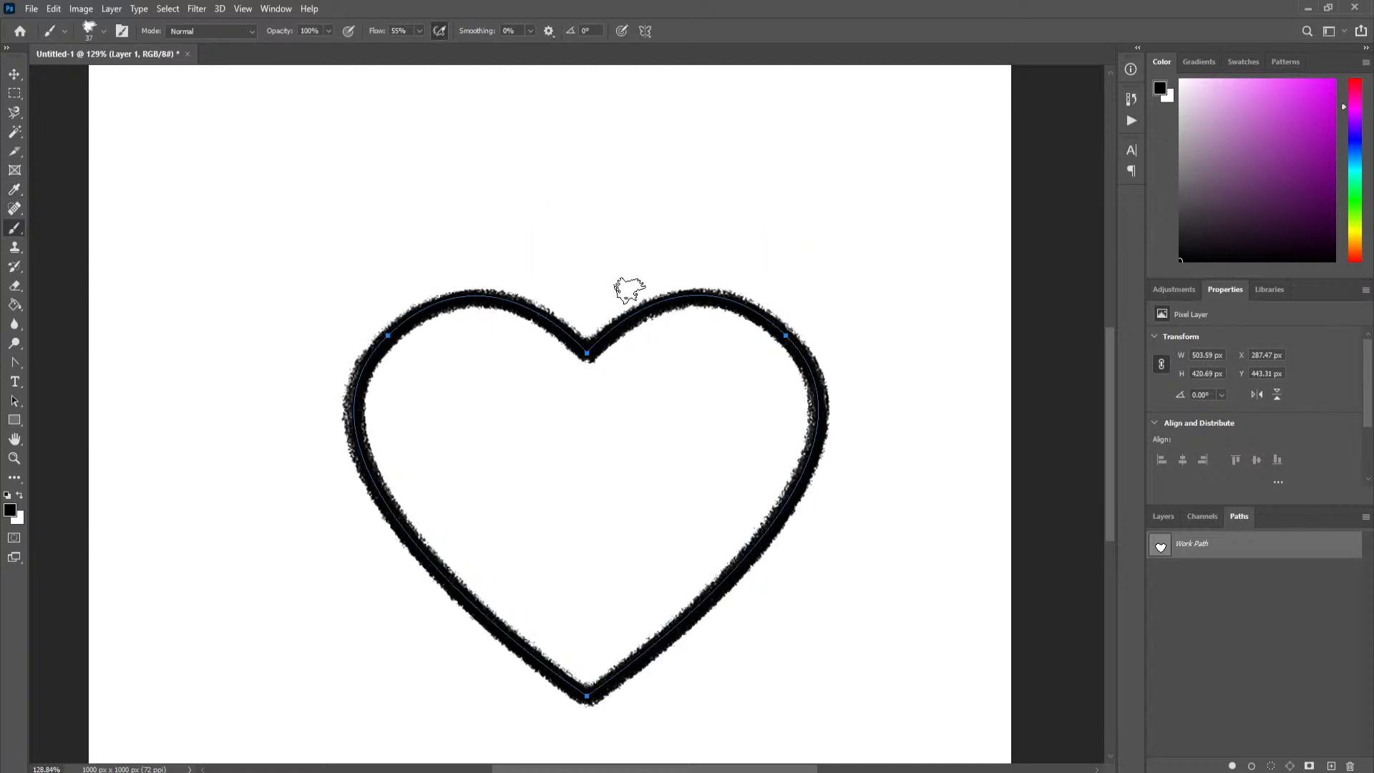
scroll(568, 311, up, 3)
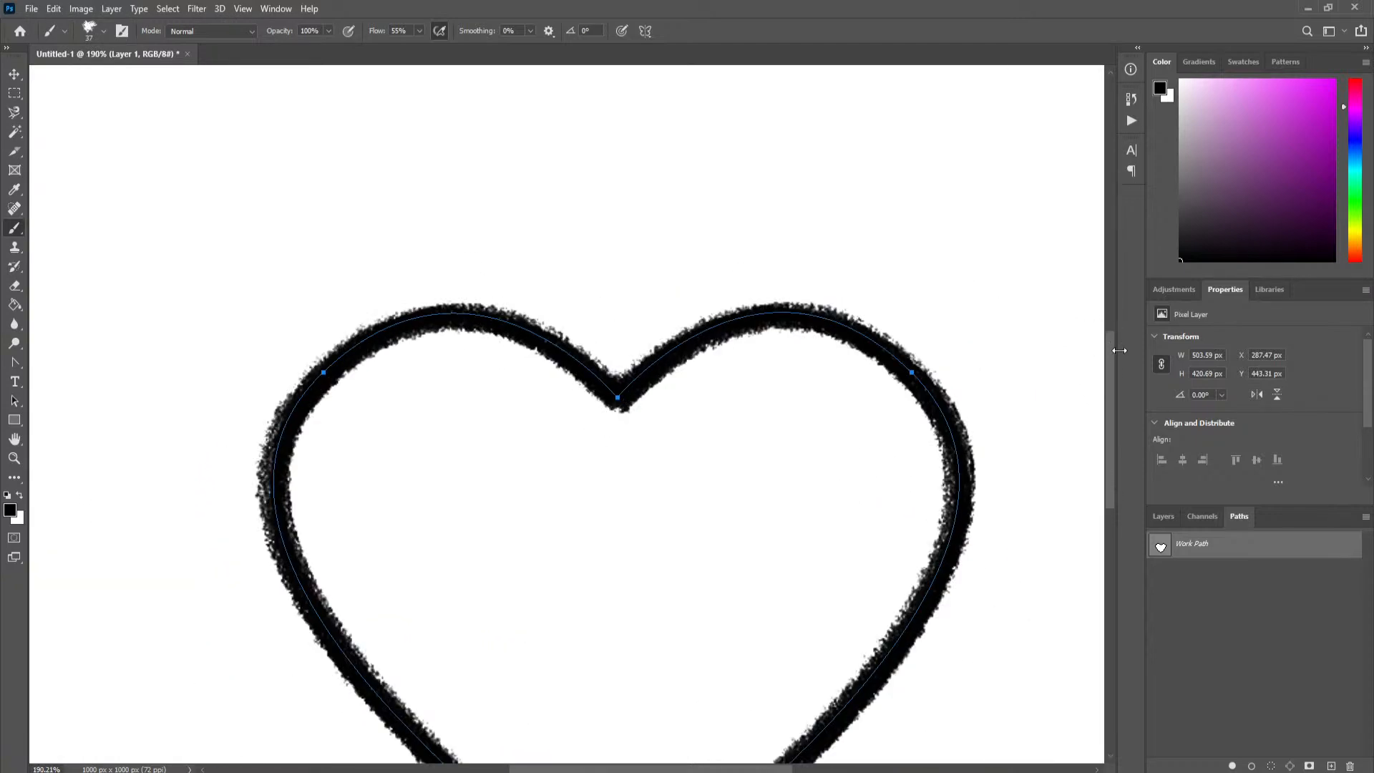
mouse_move(1111, 396)
mouse_down()
mouse_move(1115, 453)
mouse_move(1108, 434)
mouse_up()
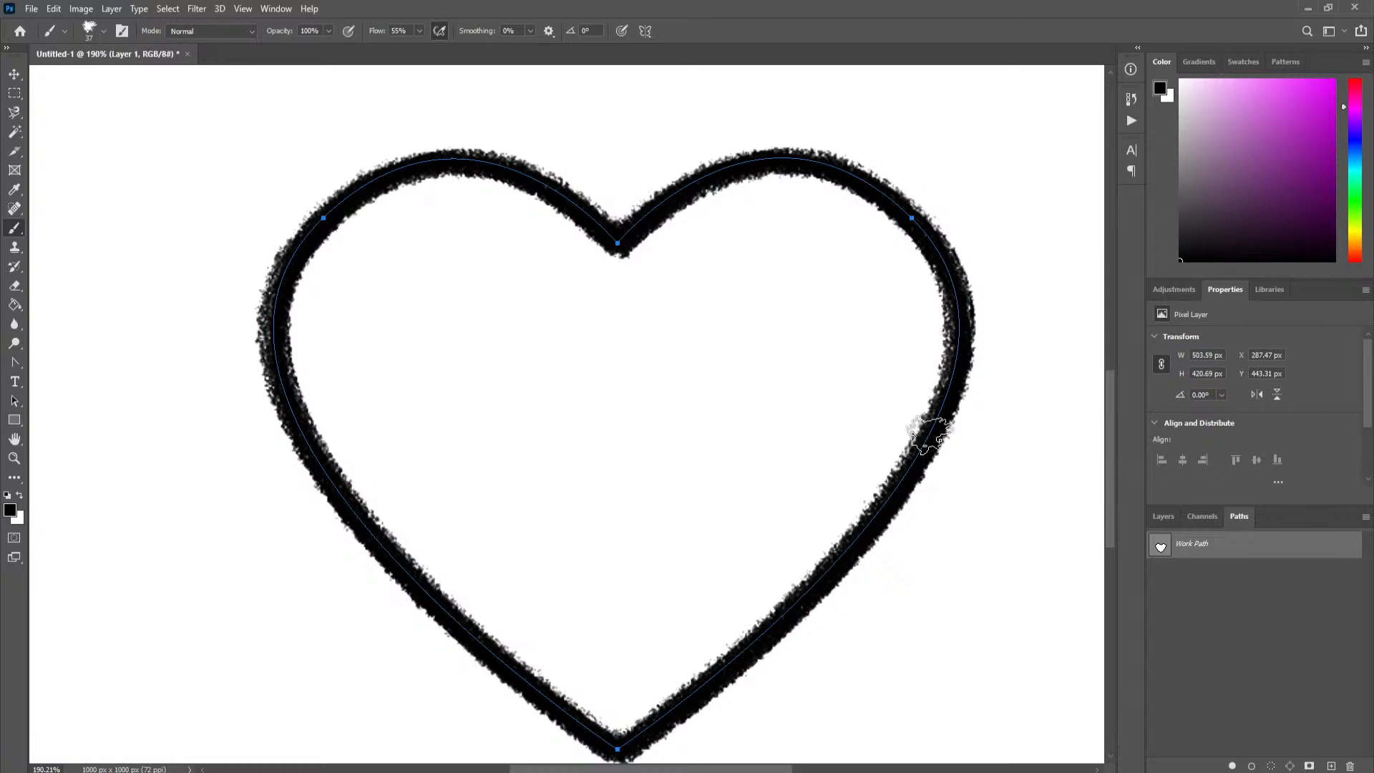
key(ctrl+z)
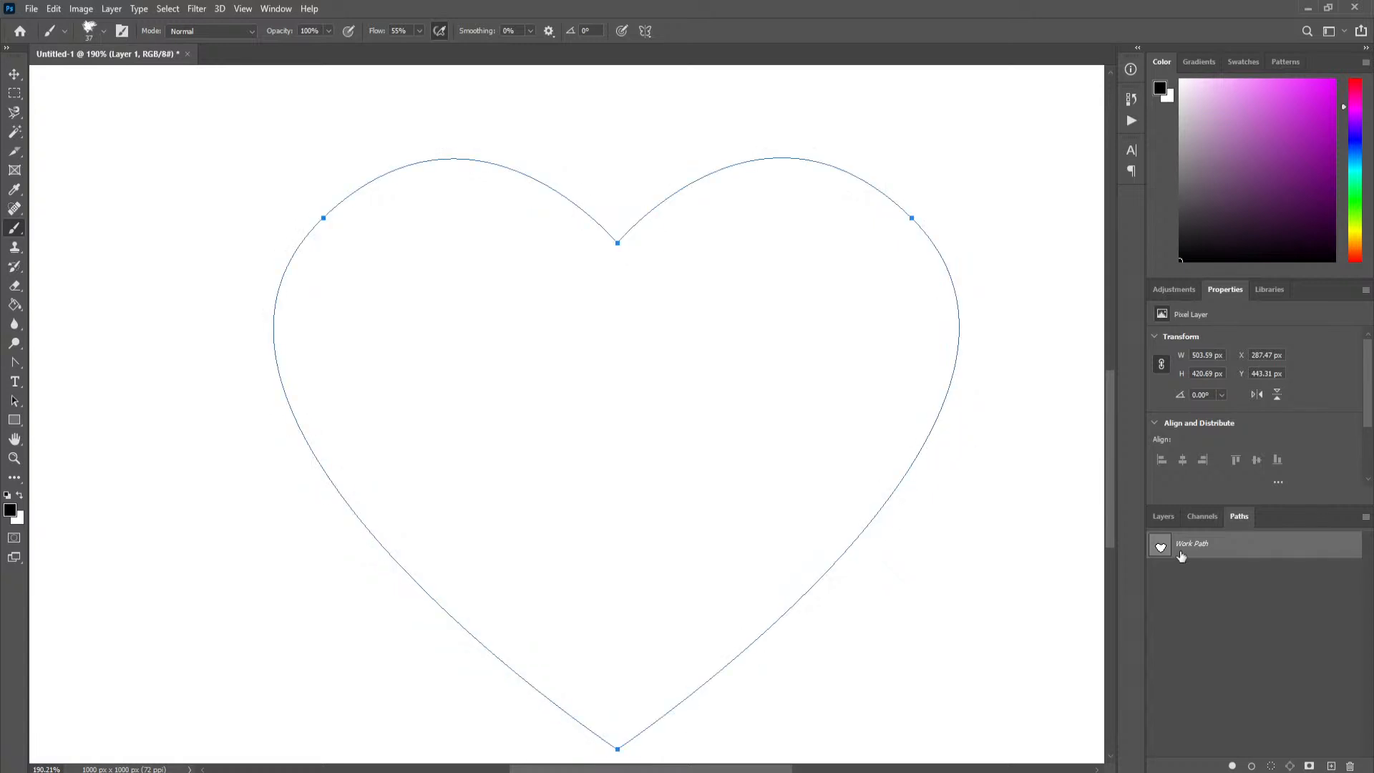
- Try stroking the heart work path with the Brush and Simulate Pressure enabled, and undo the stroke
right_click(1316, 549)
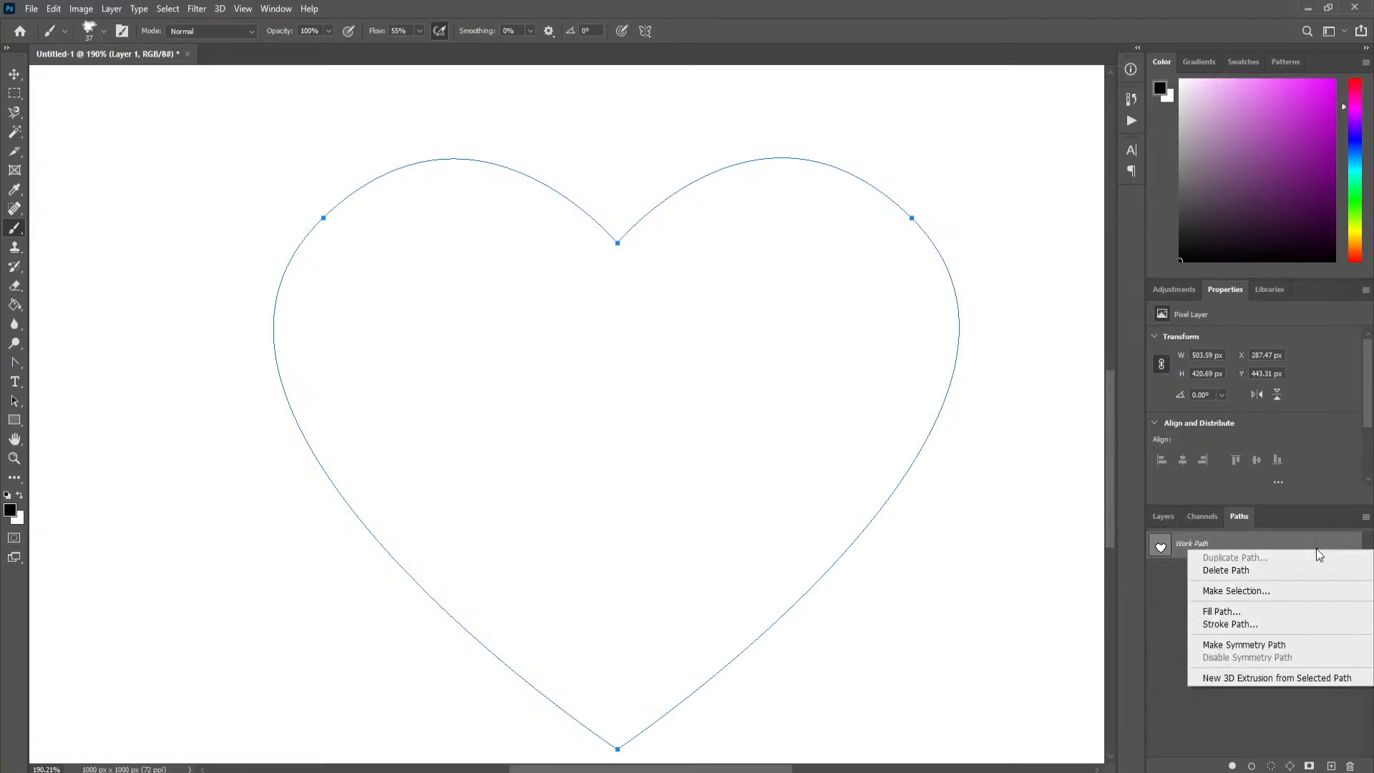
click(1307, 620)
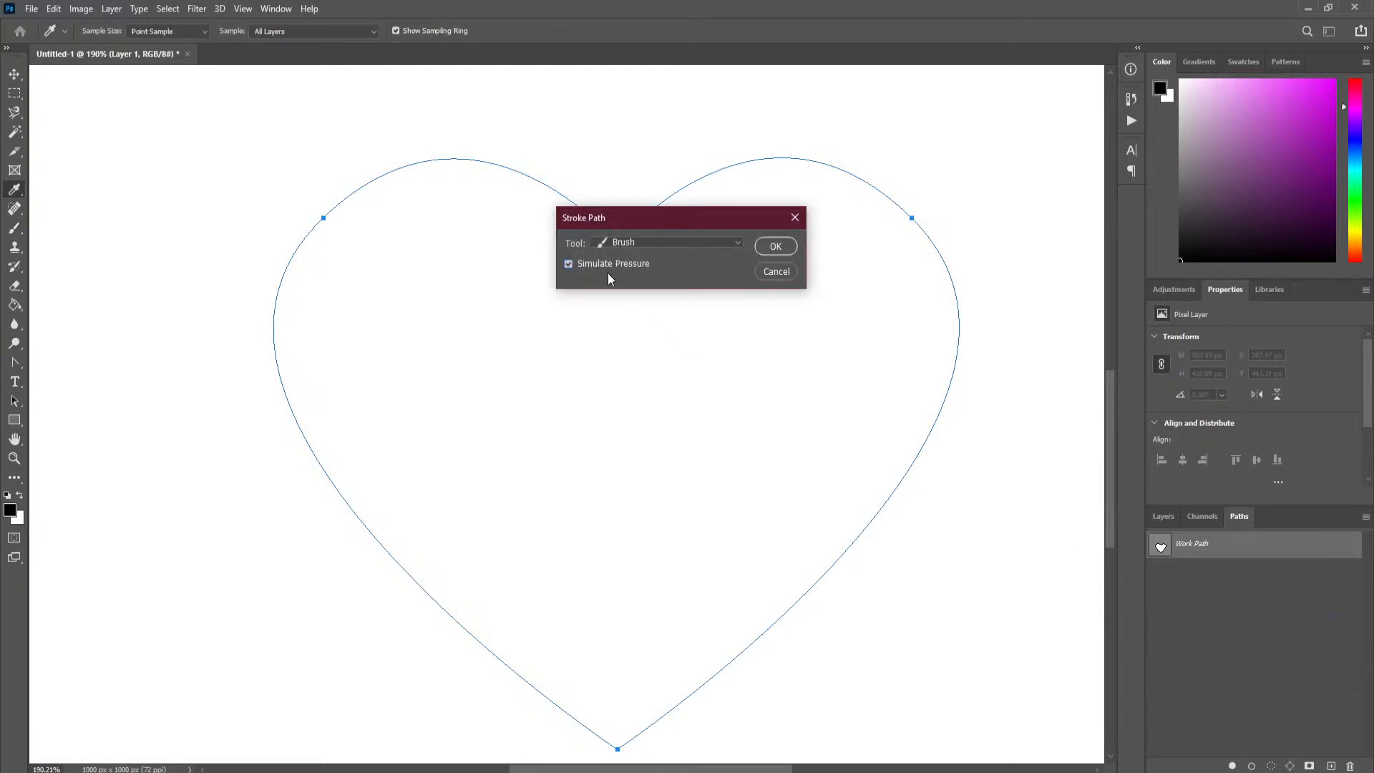
click(786, 250)
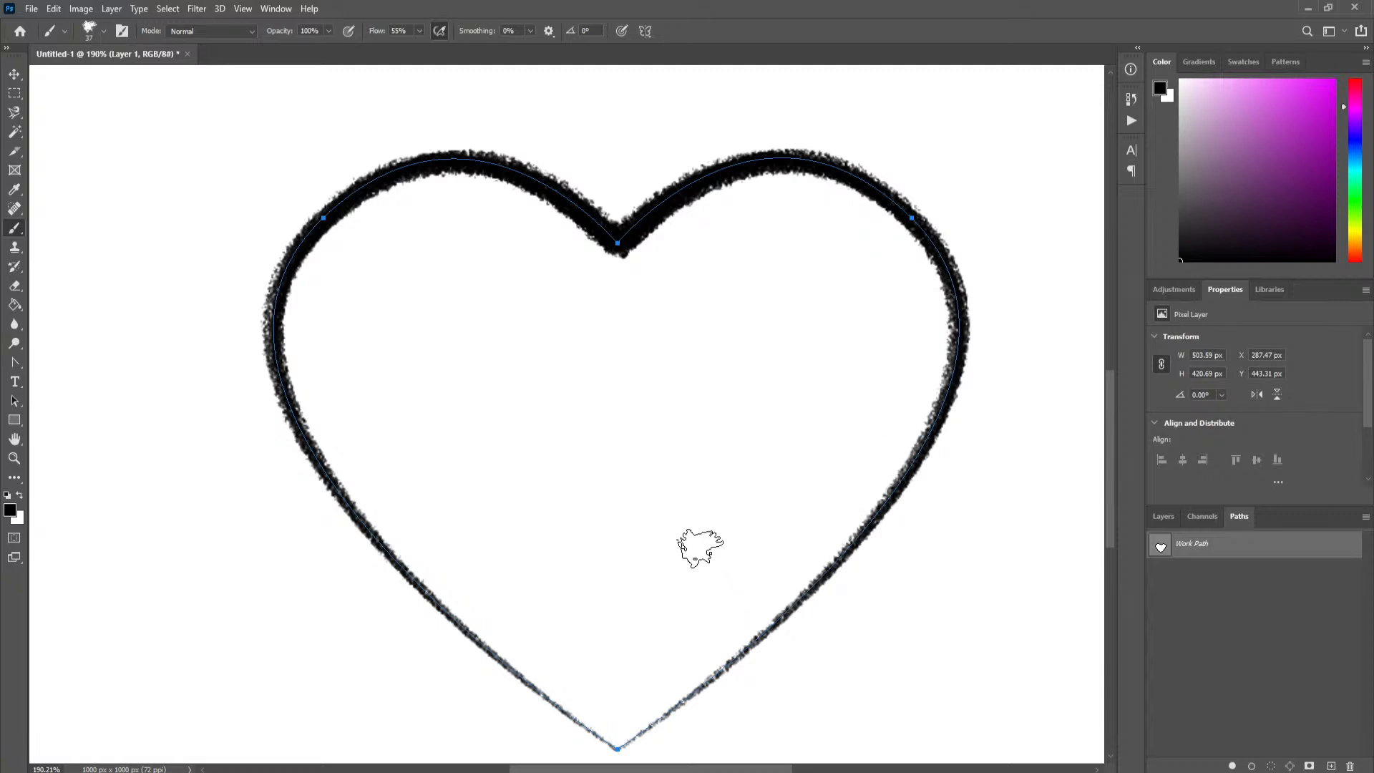
key(ctrl+z)
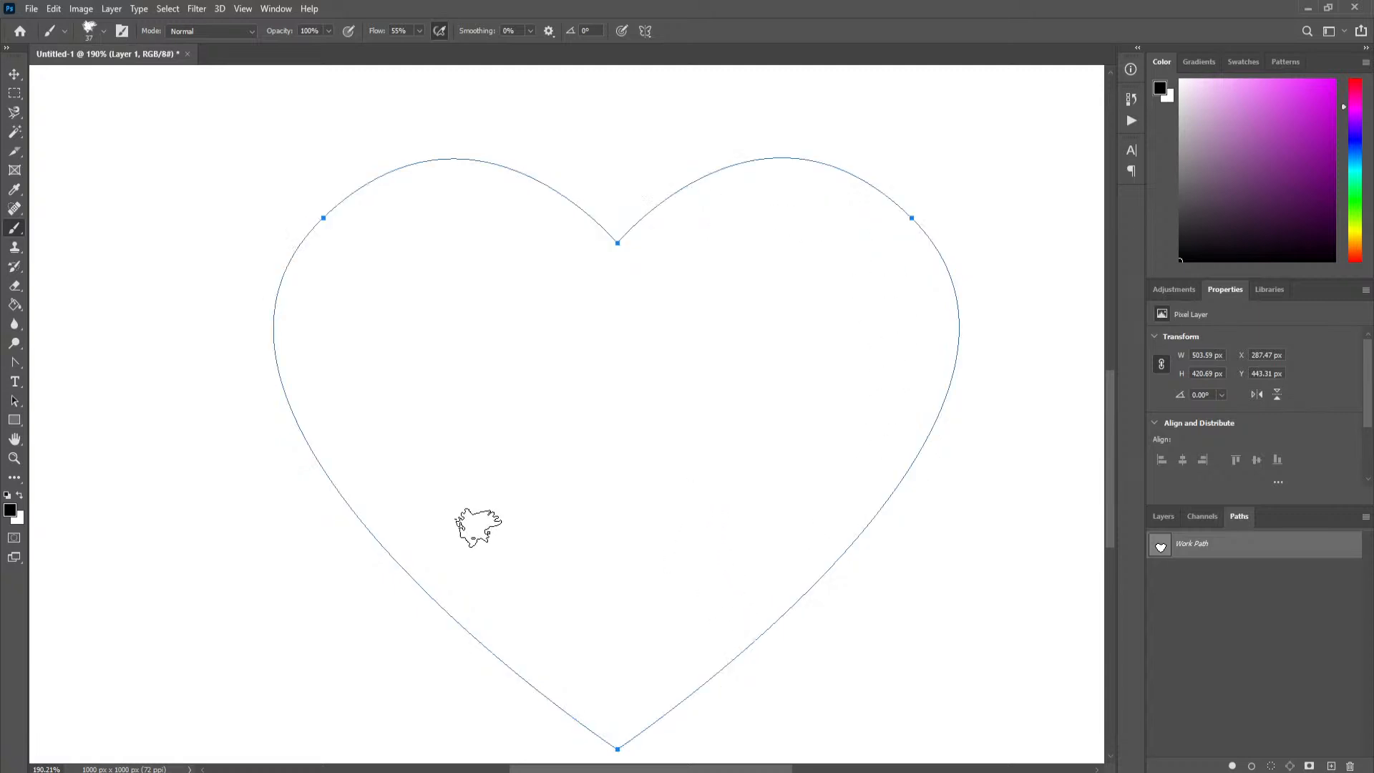
- Try Free Transform Points on the heart's notch anchor using the Direct Selection Tool, and cancel the transform
click(15, 401)
click(110, 416)
click(618, 245)
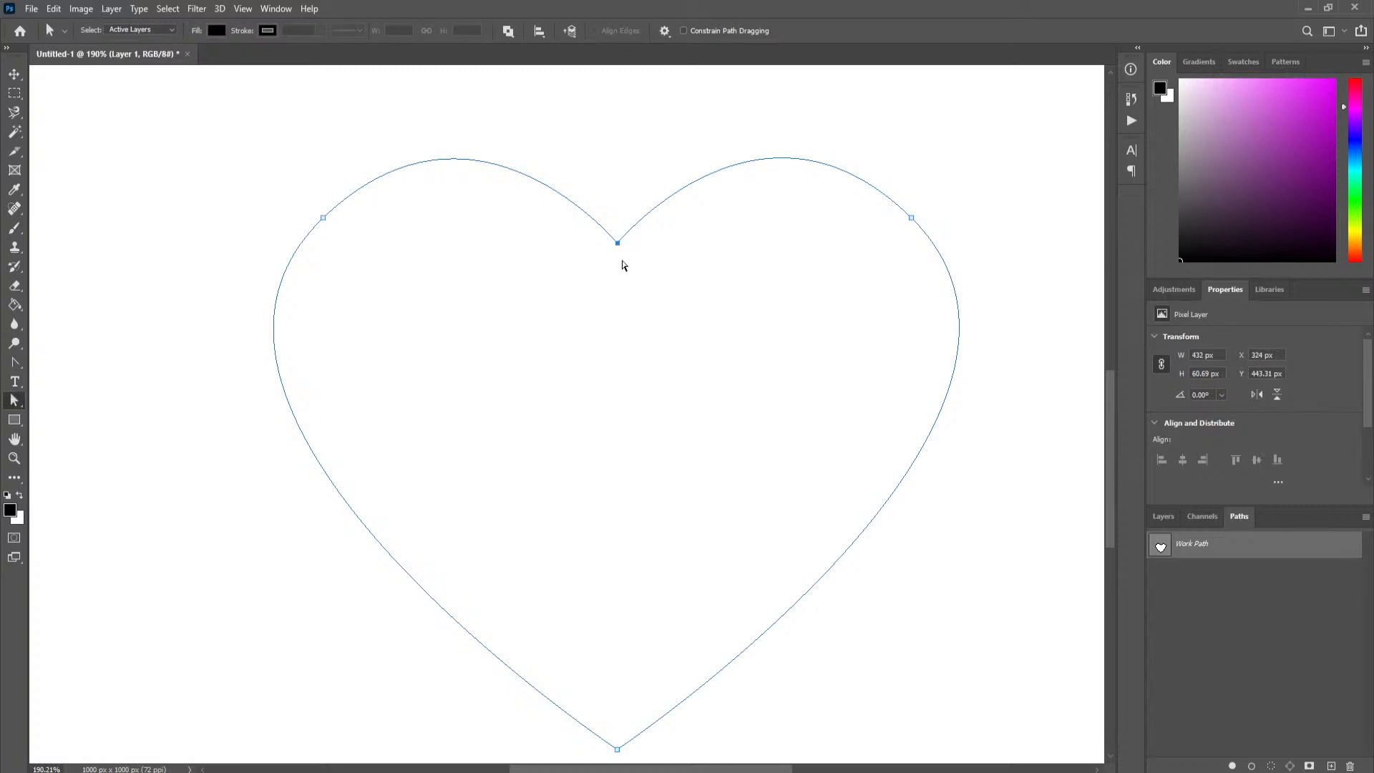
click(618, 246)
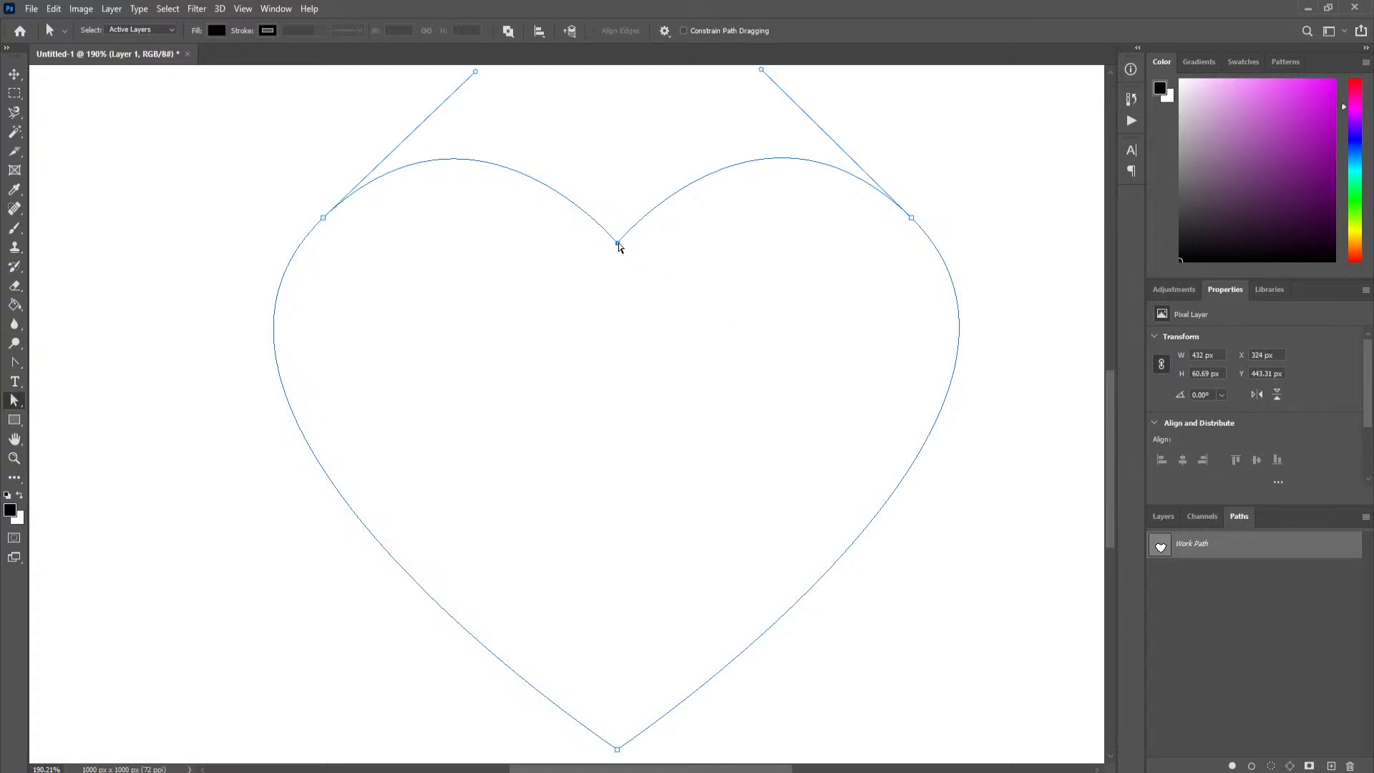
right_click(620, 246)
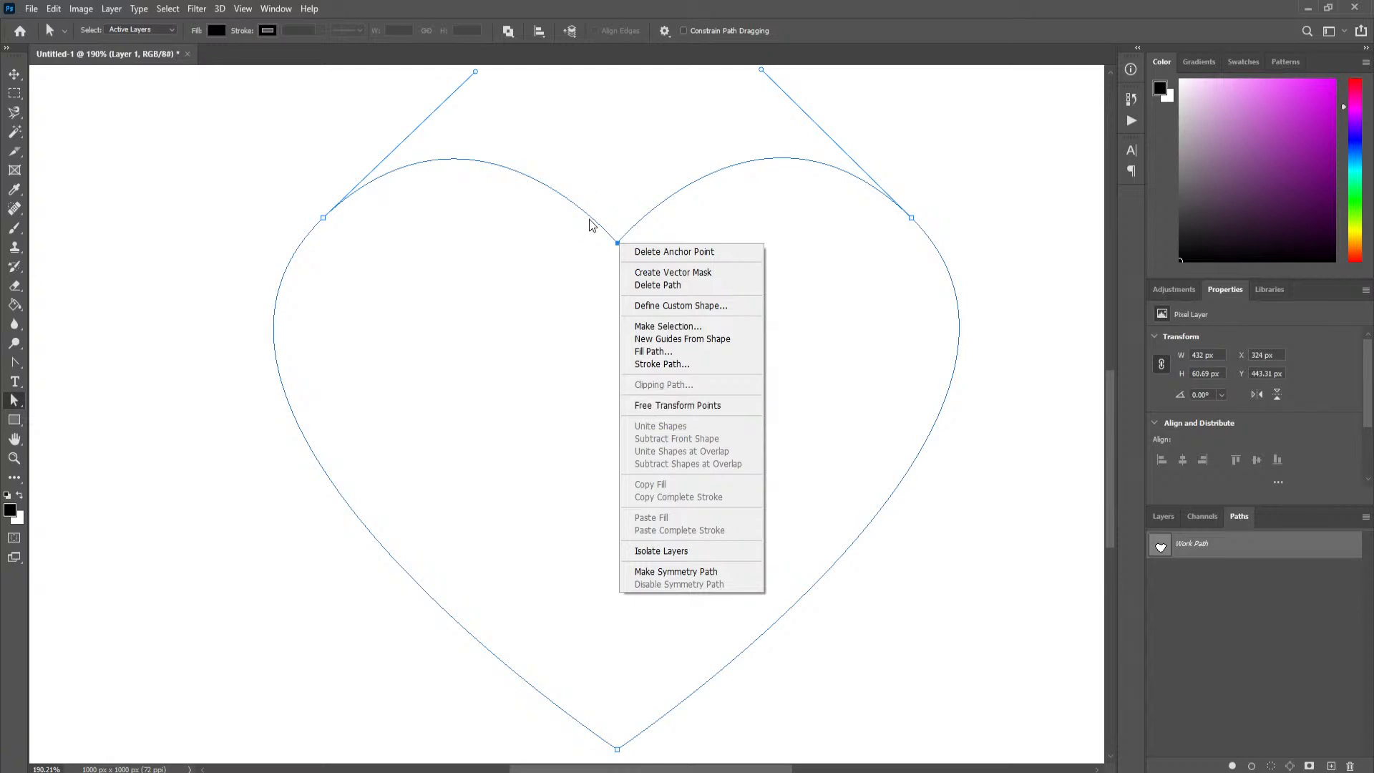
click(608, 245)
right_click(617, 245)
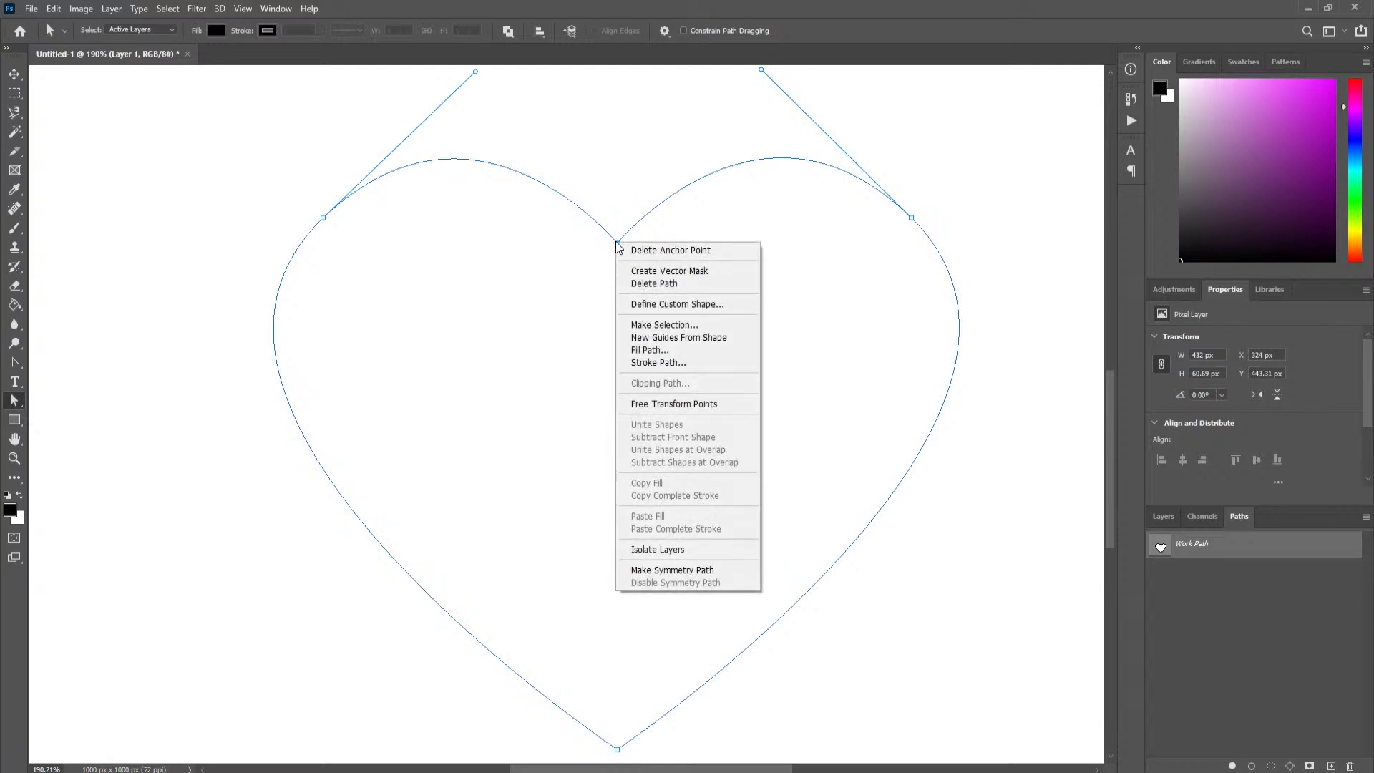
click(706, 405)
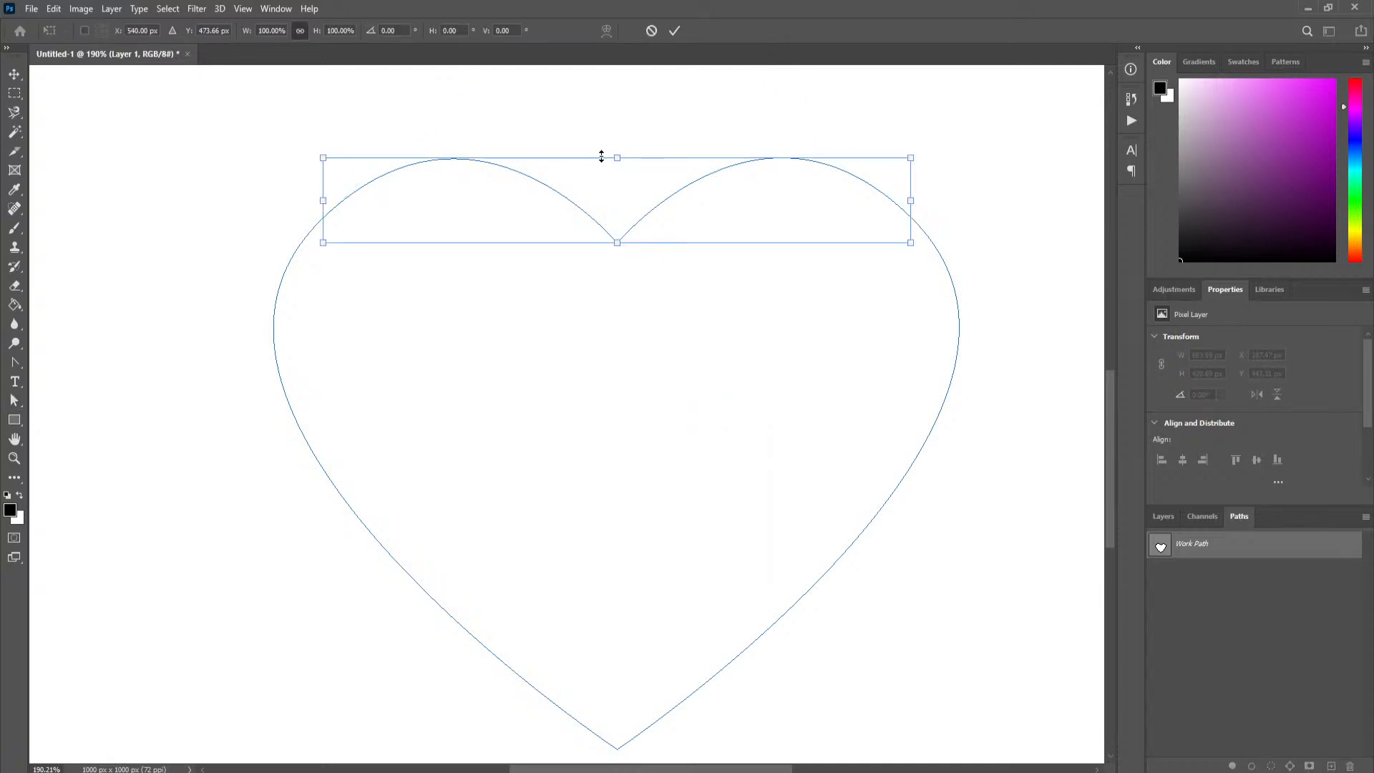
mouse_move(613, 154)
mouse_down()
mouse_move(616, 101)
mouse_move(615, 209)
mouse_move(616, 164)
mouse_up()
key(ctrl+z)
click(652, 32)
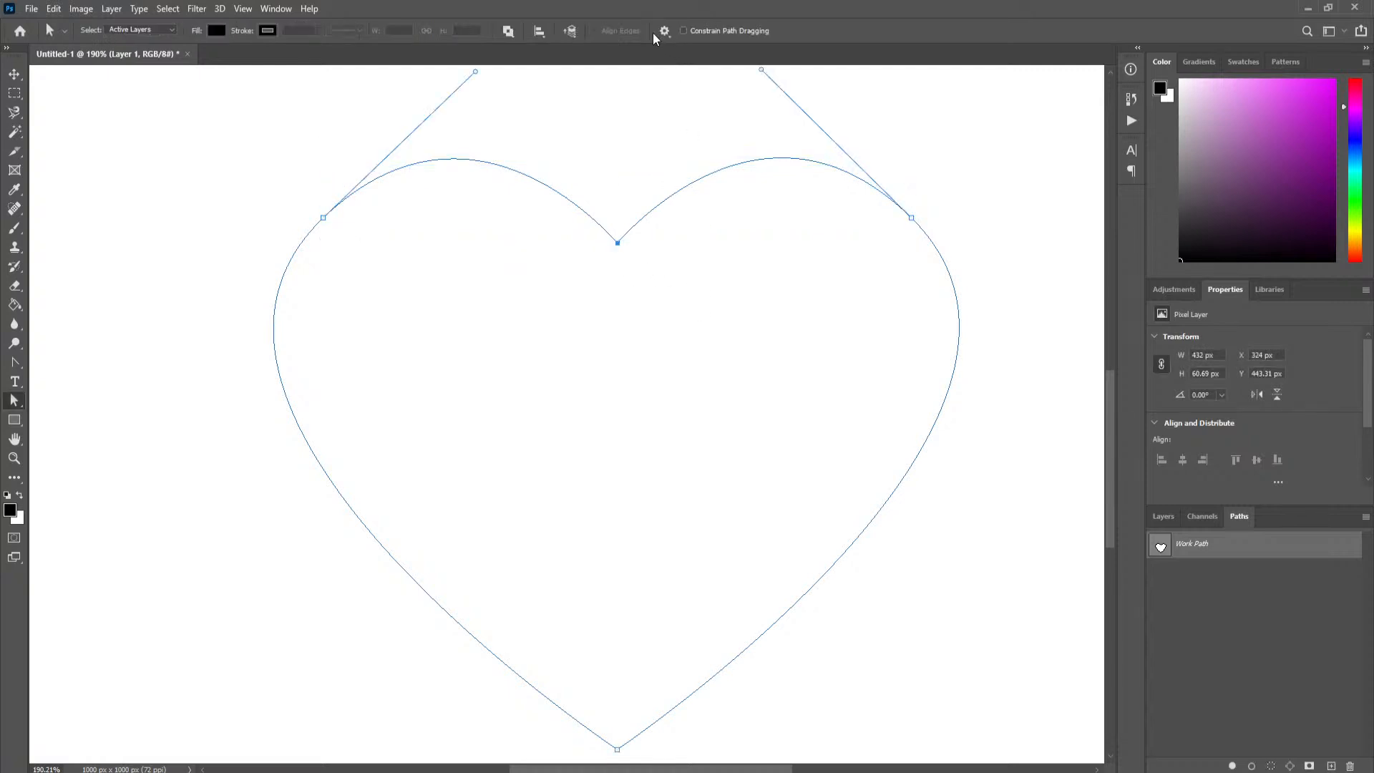
- Try scaling and moving the heart's three upper anchor points with Free Transform Points, and cancel the transform
drag(232, 135, 960, 282)
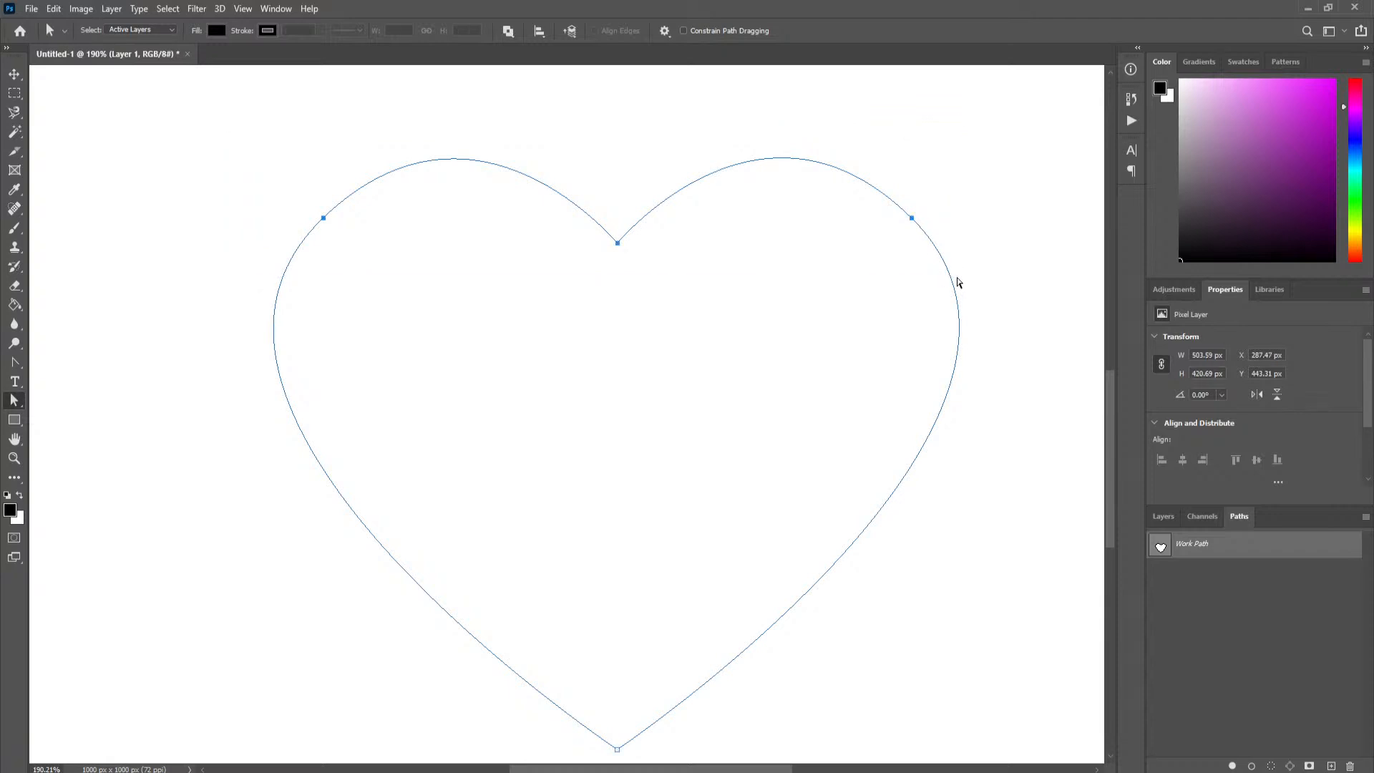
right_click(913, 219)
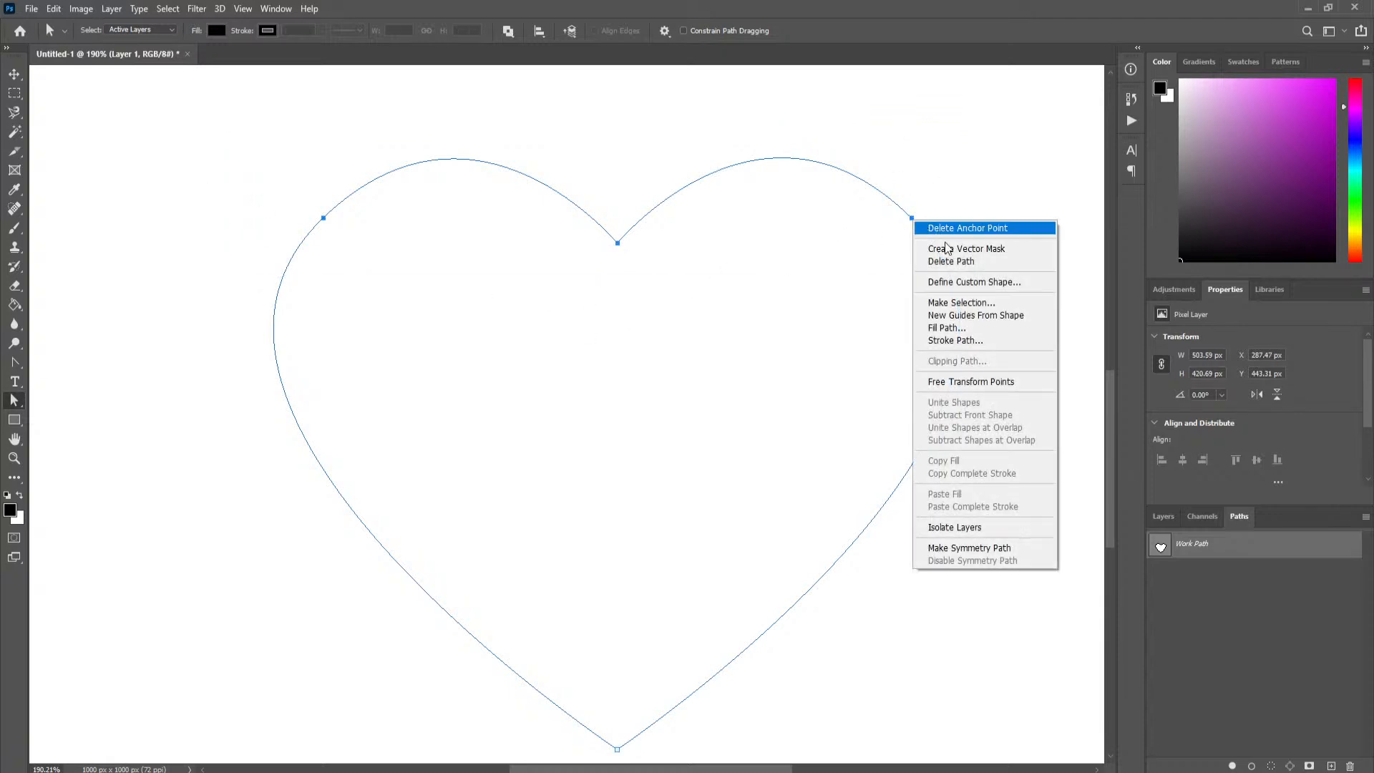
click(988, 382)
mouse_move(616, 158)
mouse_down()
mouse_move(617, 254)
mouse_move(615, 136)
mouse_up()
drag(269, 445, 619, 424)
drag(792, 596, 790, 404)
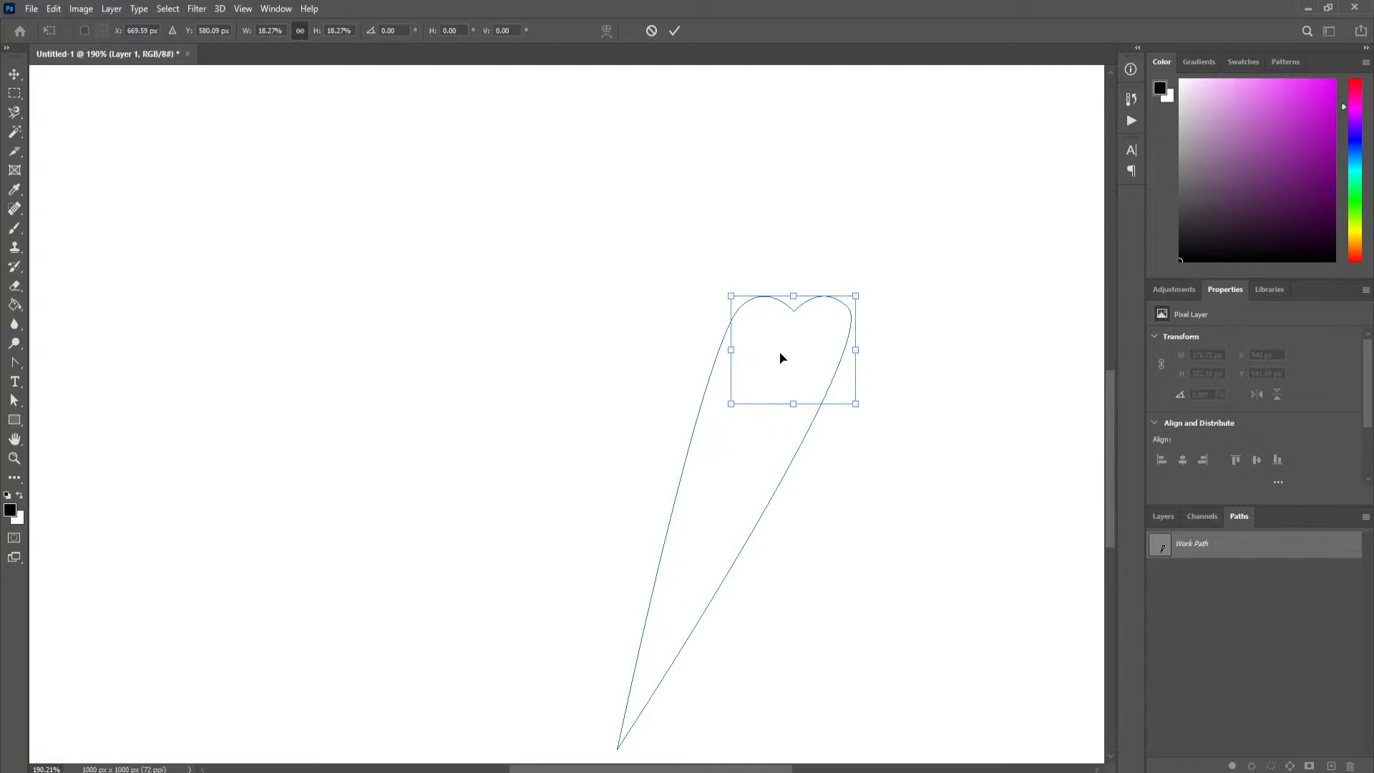
key(ctrl+z)
key(ctrl+z)
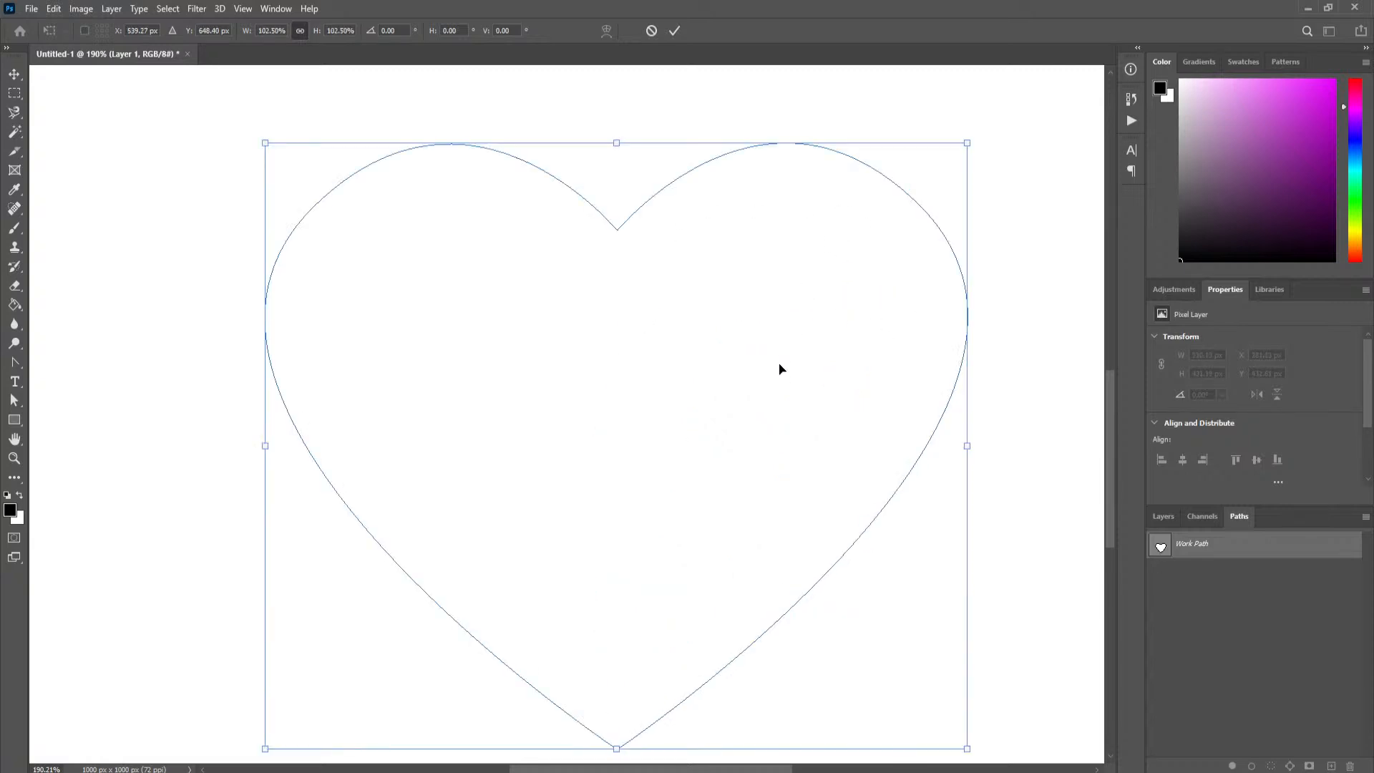
click(650, 31)
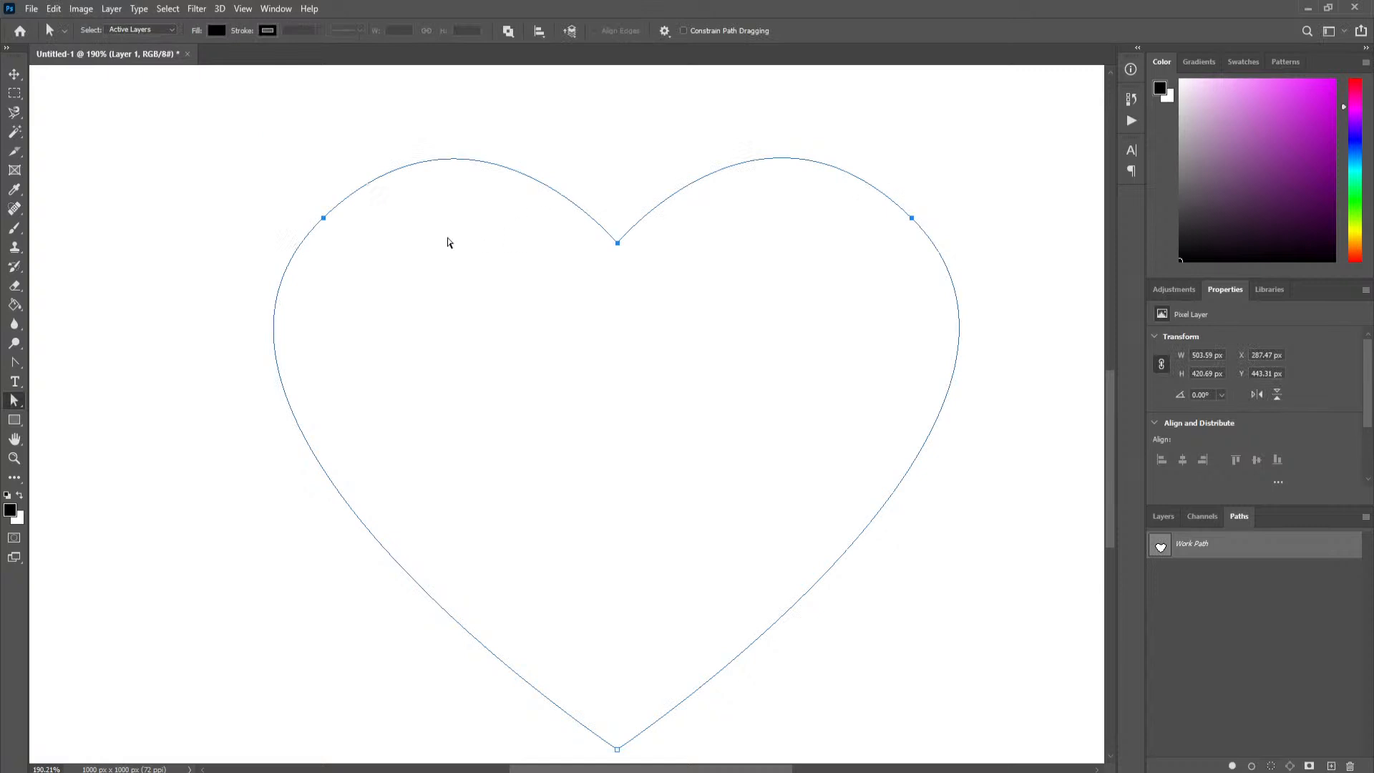
- Select all of the heart's anchor points, try scaling the shape with Free Transform Path, and undo the scaling
scroll(543, 277, down, 2)
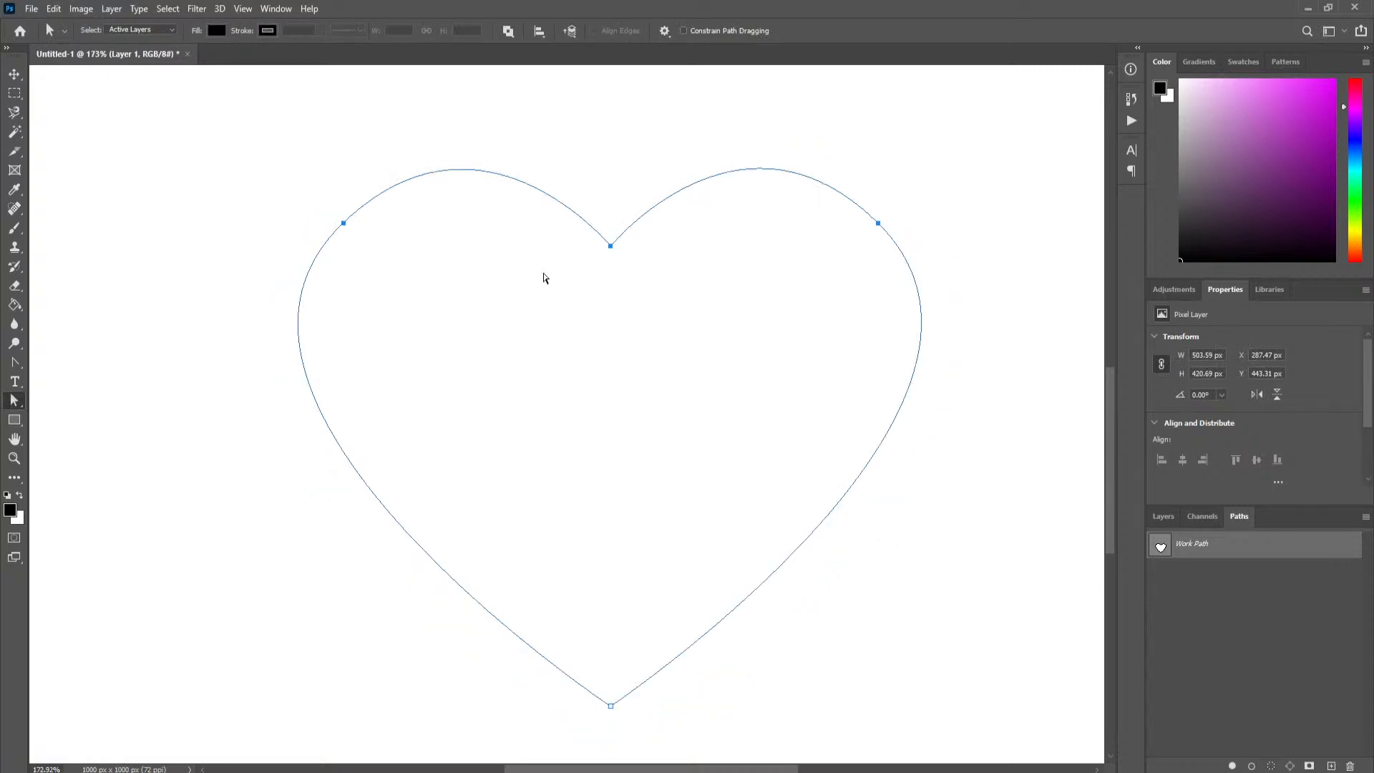
drag(242, 131, 971, 712)
right_click(612, 670)
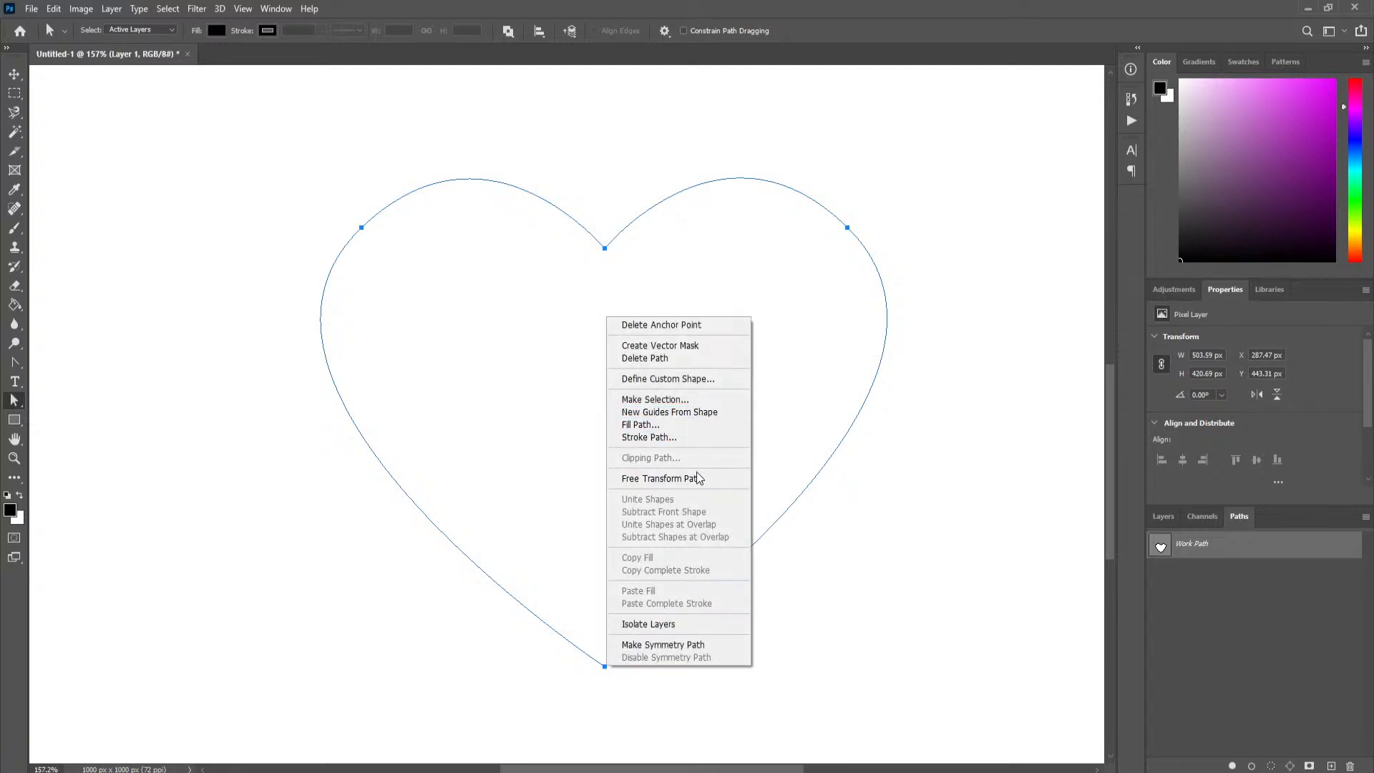
click(719, 479)
drag(911, 680, 978, 576)
key(ctrl+z)
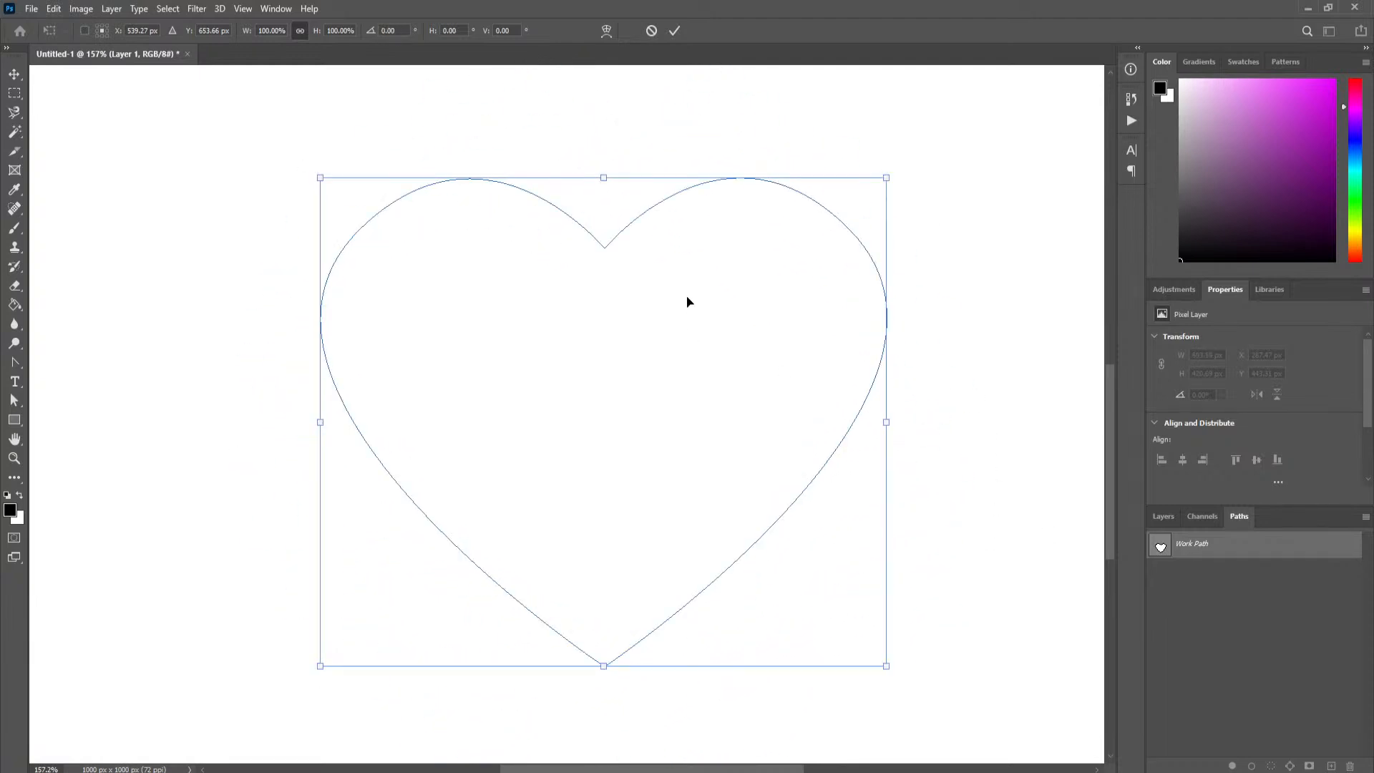
key(Return)
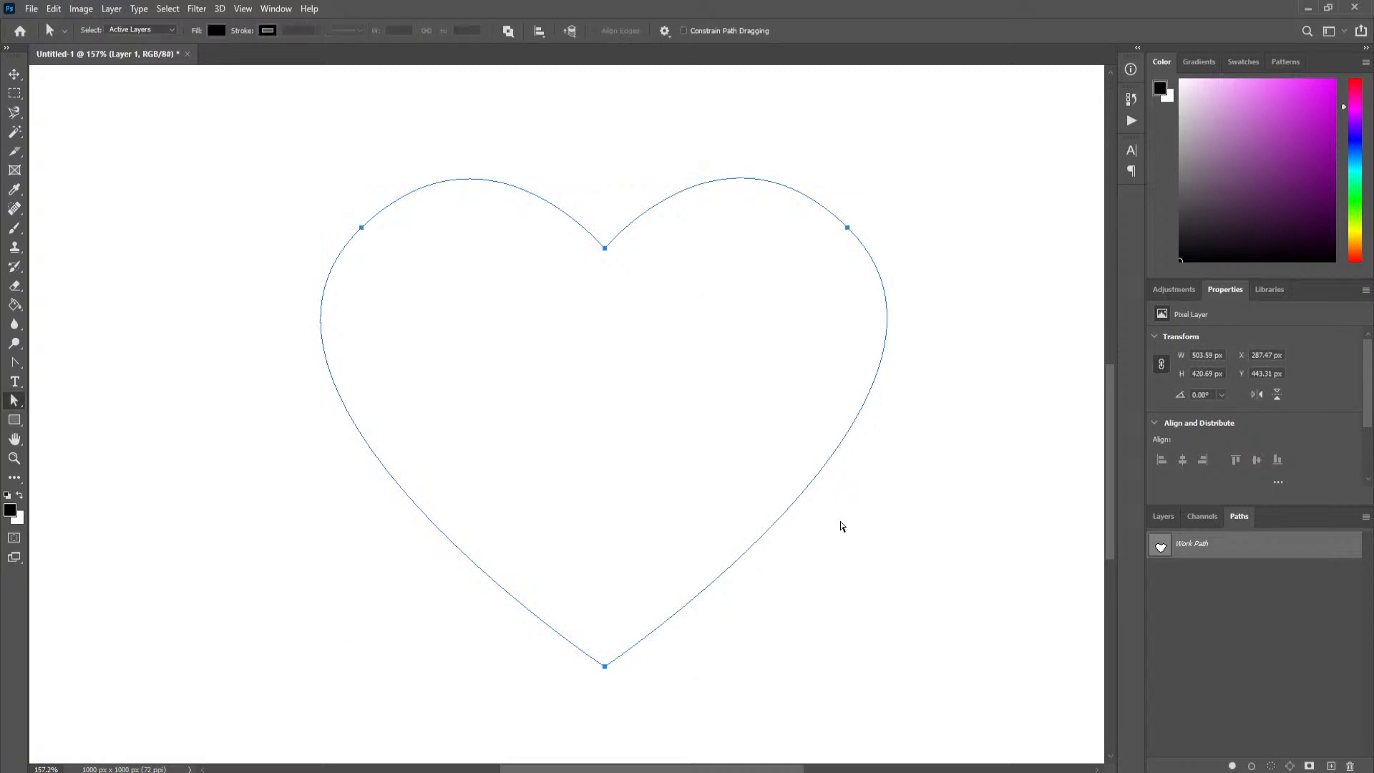
- Stroke the heart work path with the Brush and Simulate Pressure turned off
right_click(1214, 552)
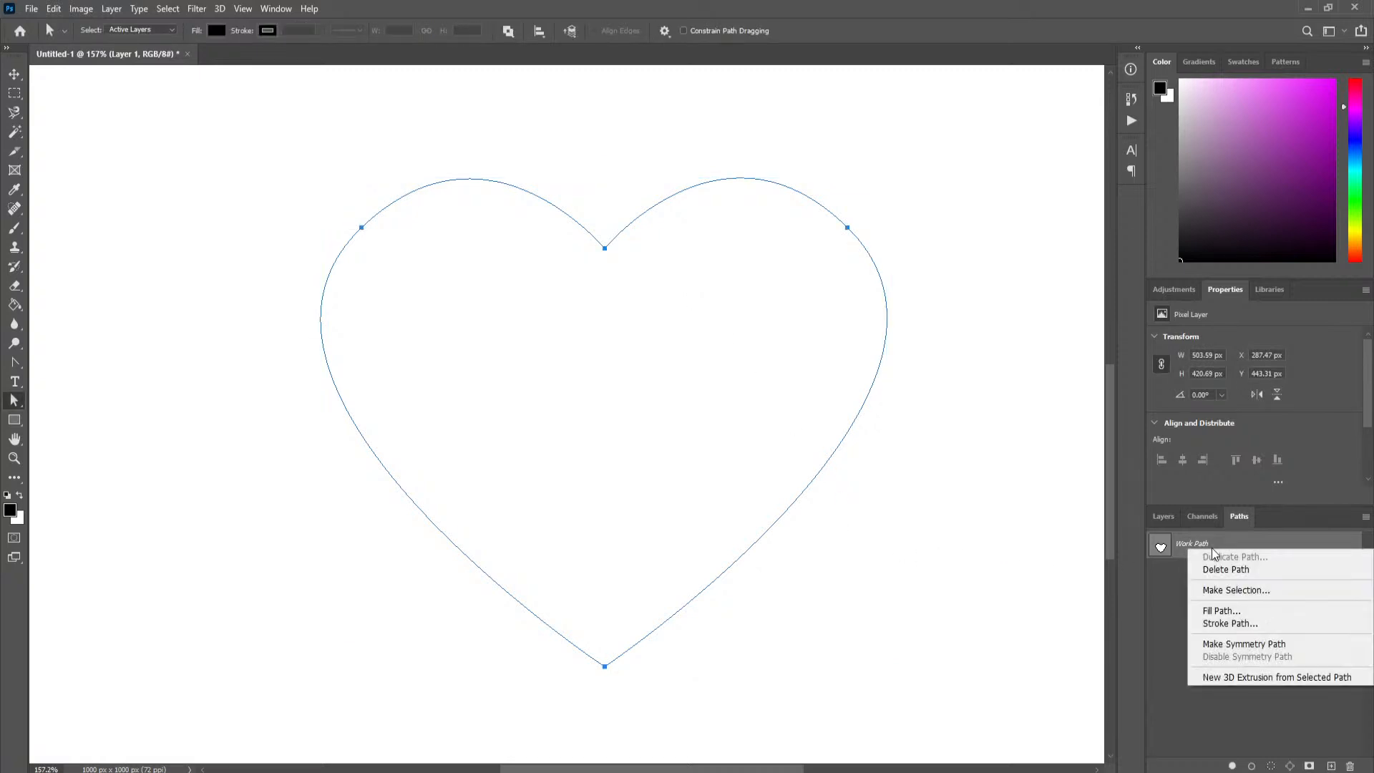
click(1265, 628)
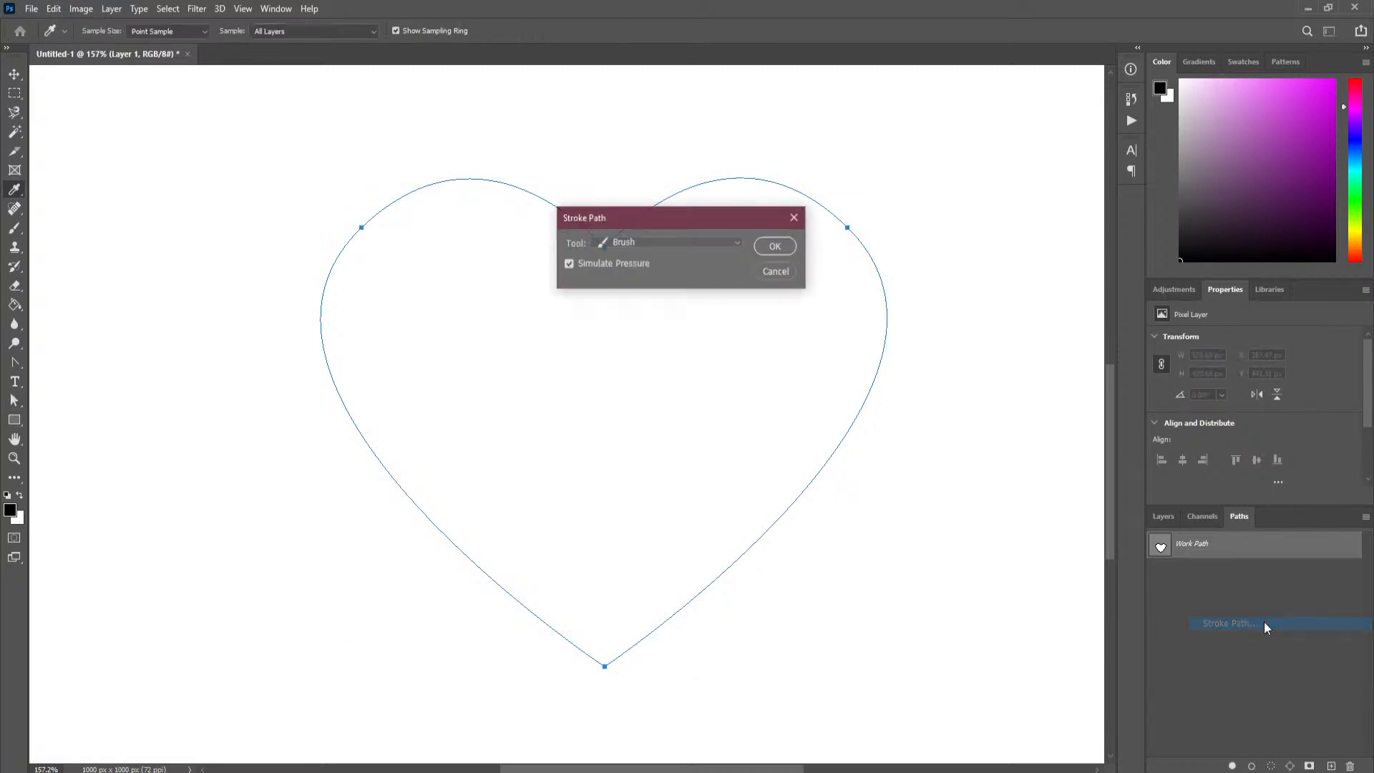
click(636, 265)
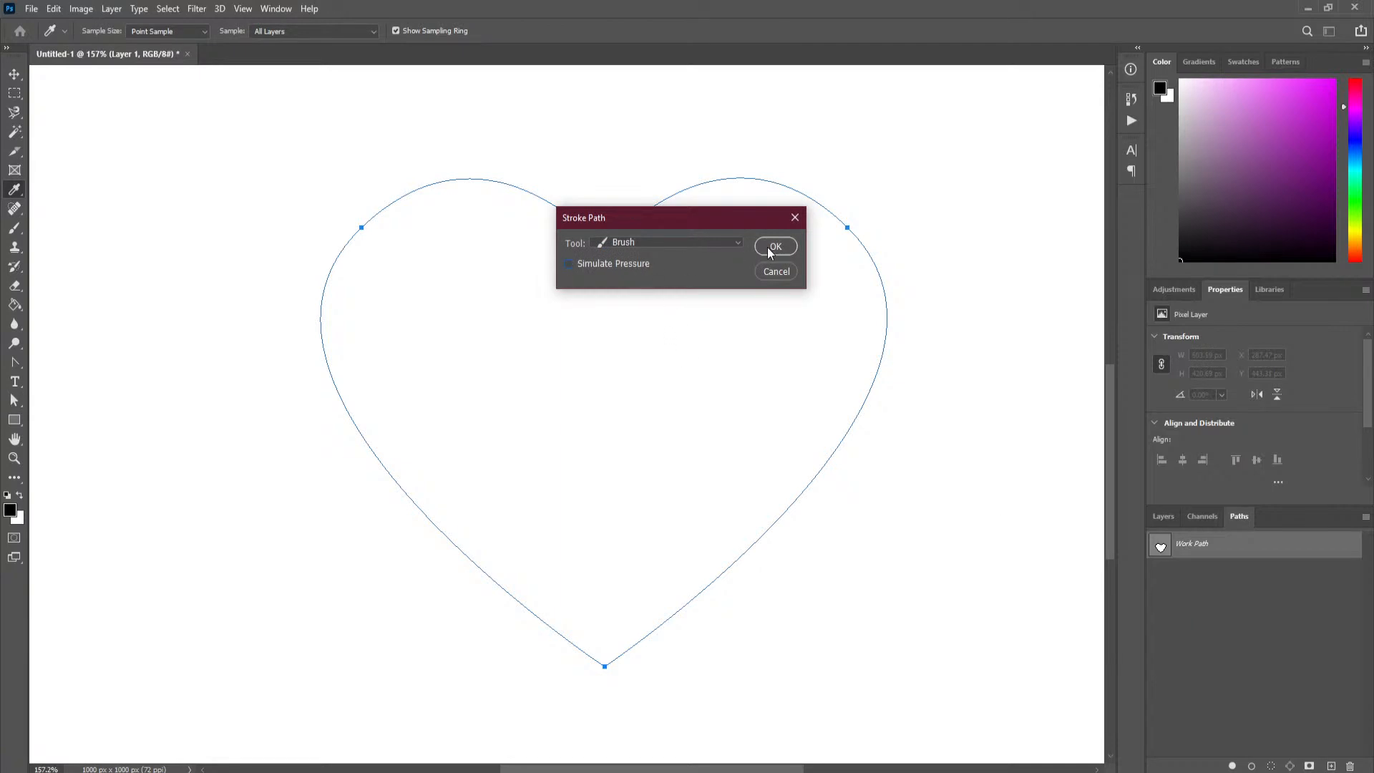
click(770, 251)
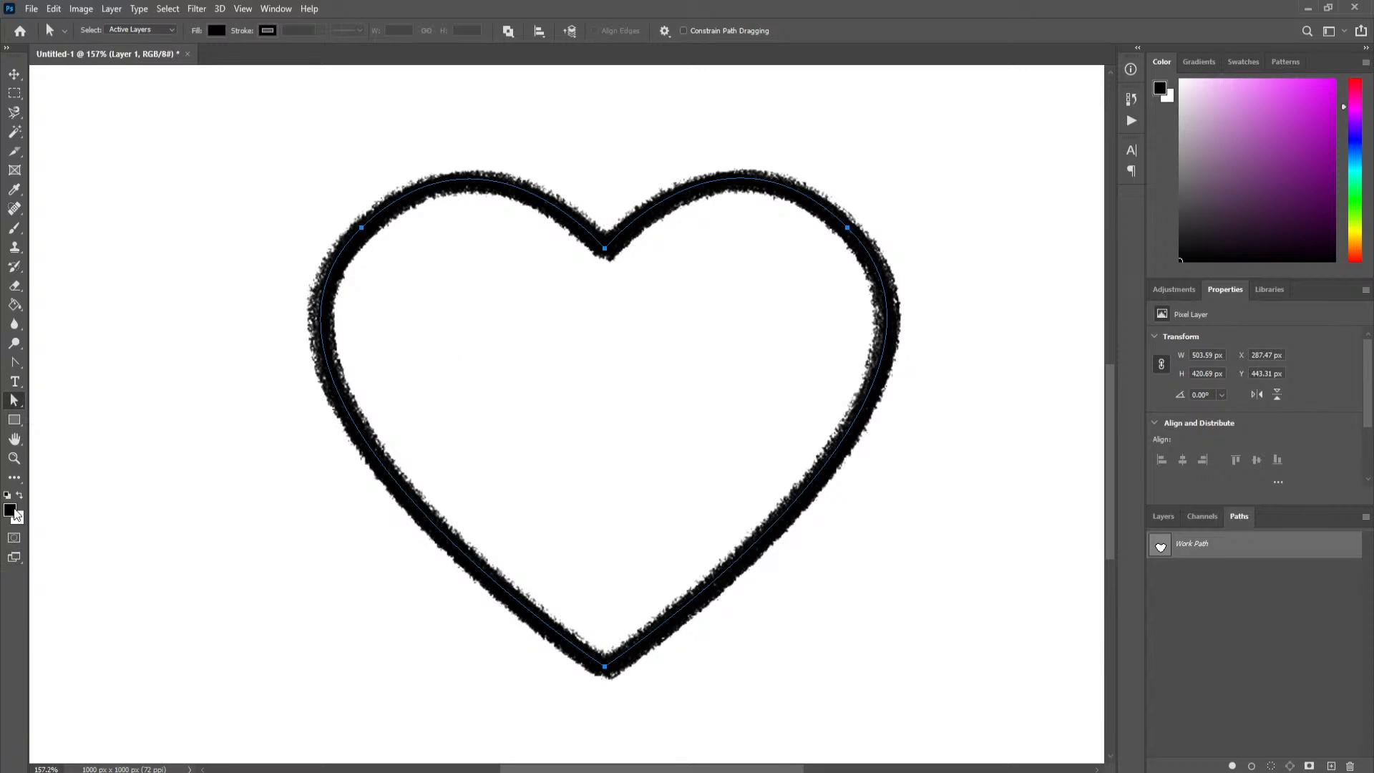
- Set the foreground color to pure red, ff0000
key(i)
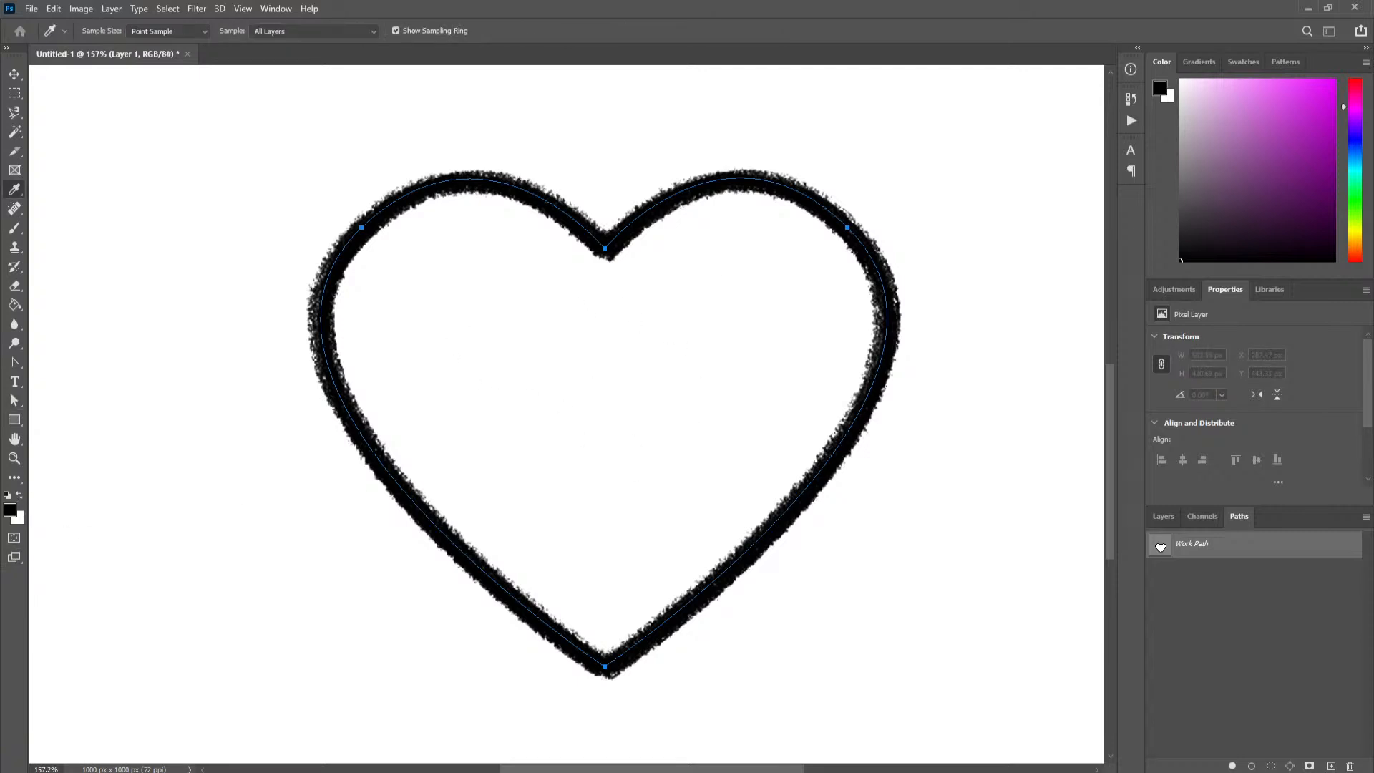
click(1161, 87)
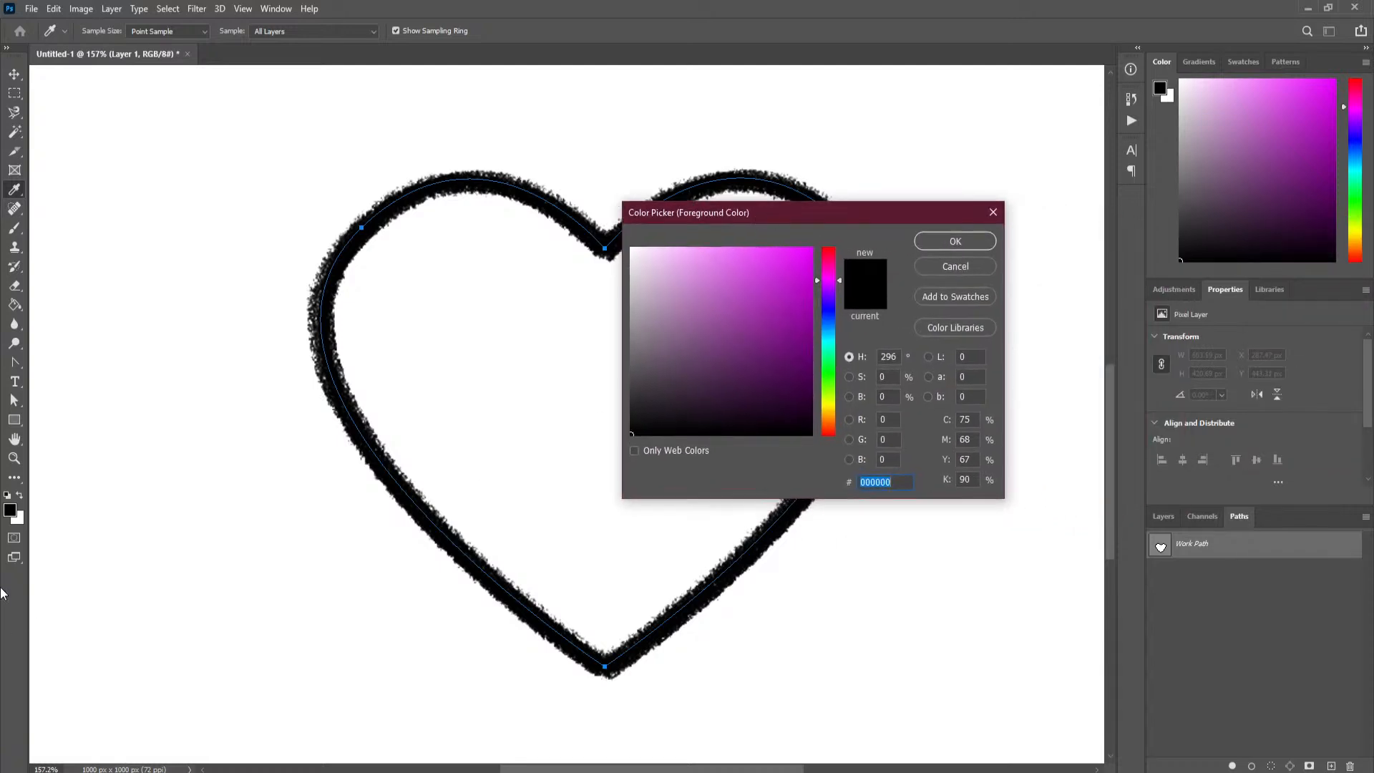
drag(830, 277, 829, 248)
click(812, 247)
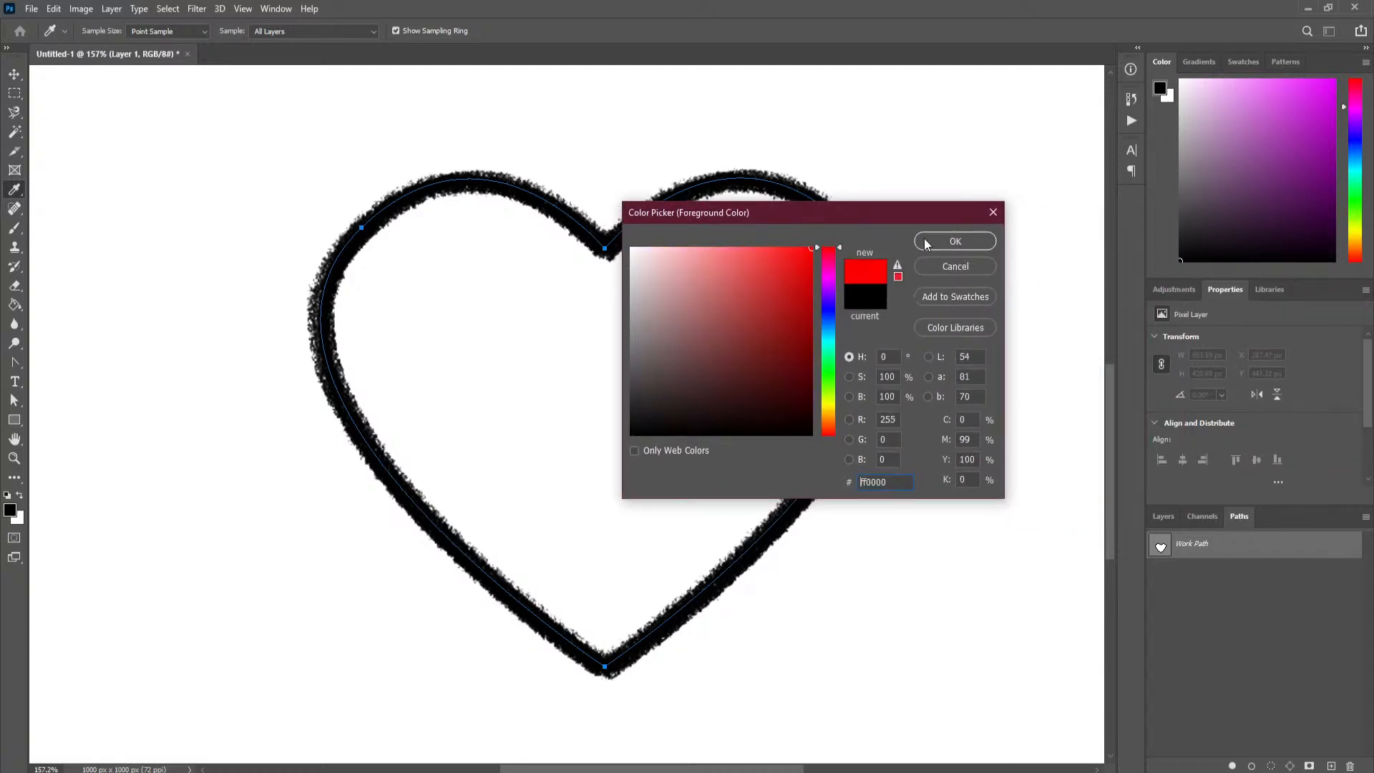
click(955, 241)
key(a)
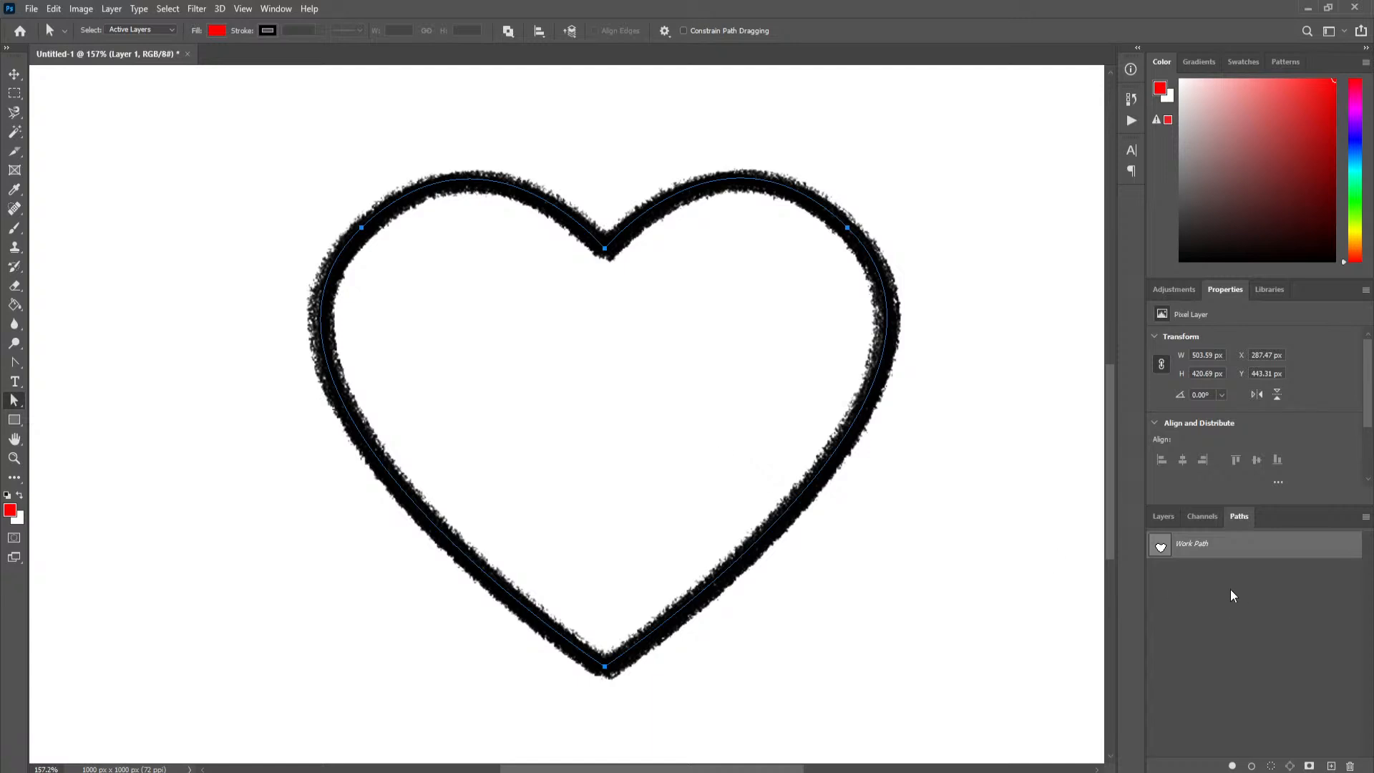
- Create a new layer and place it between the stroked heart layer and the Background
right_click(1215, 551)
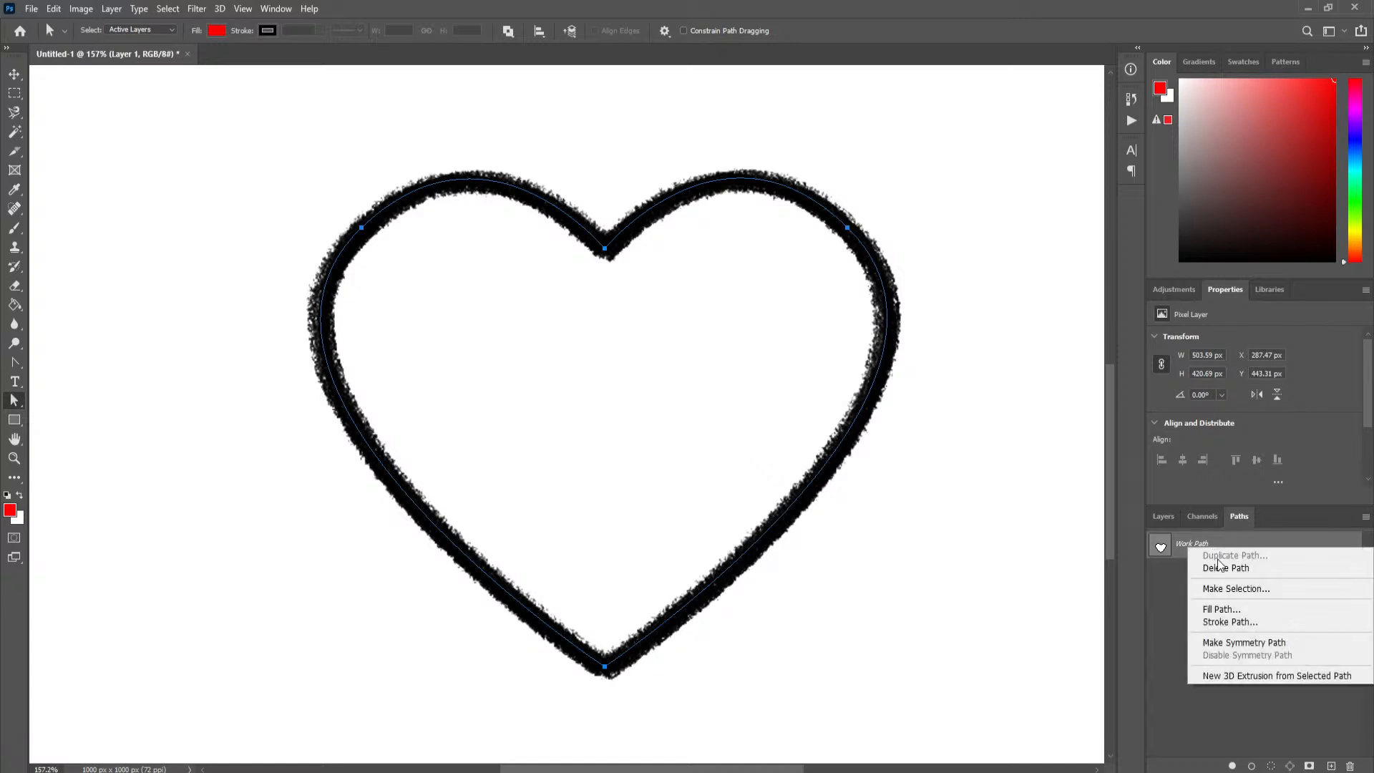
click(1165, 518)
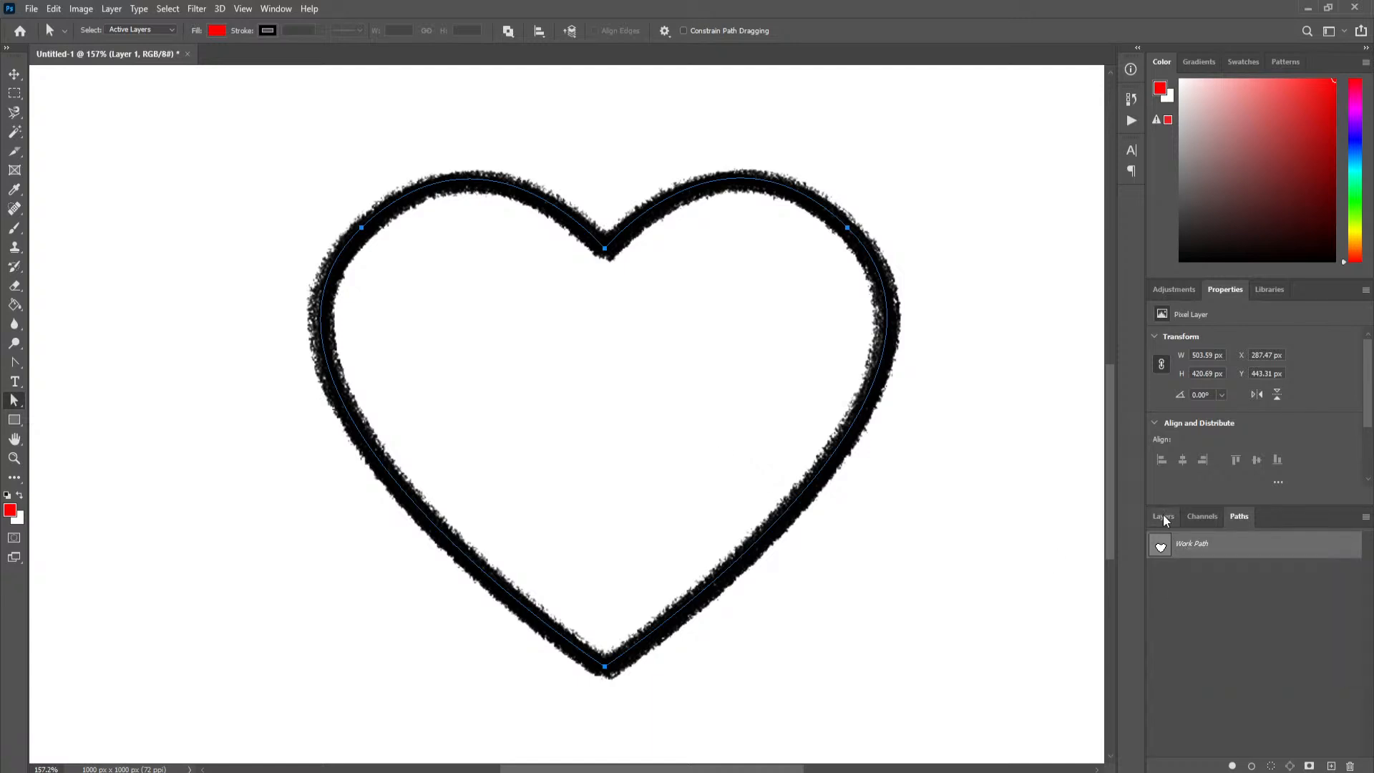
click(1165, 518)
click(1331, 765)
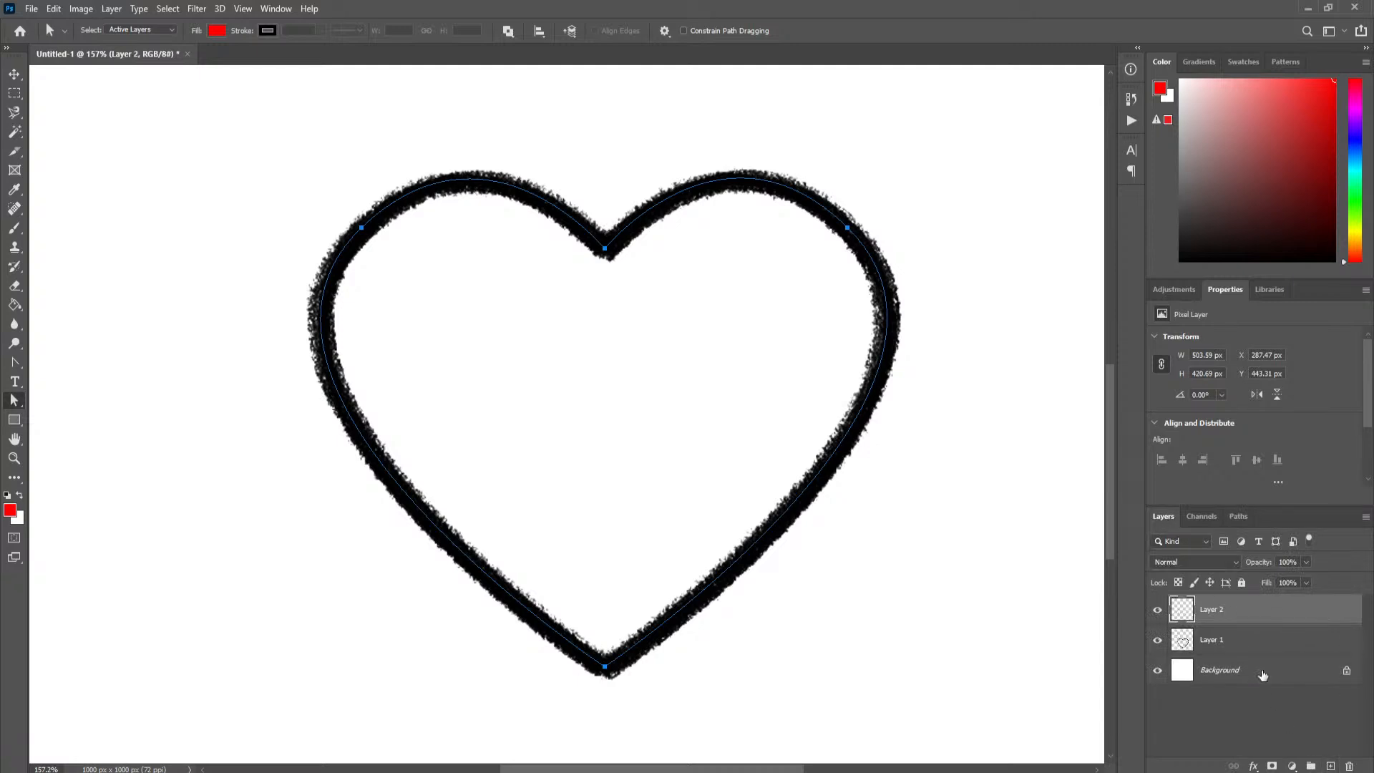
drag(1245, 612, 1234, 645)
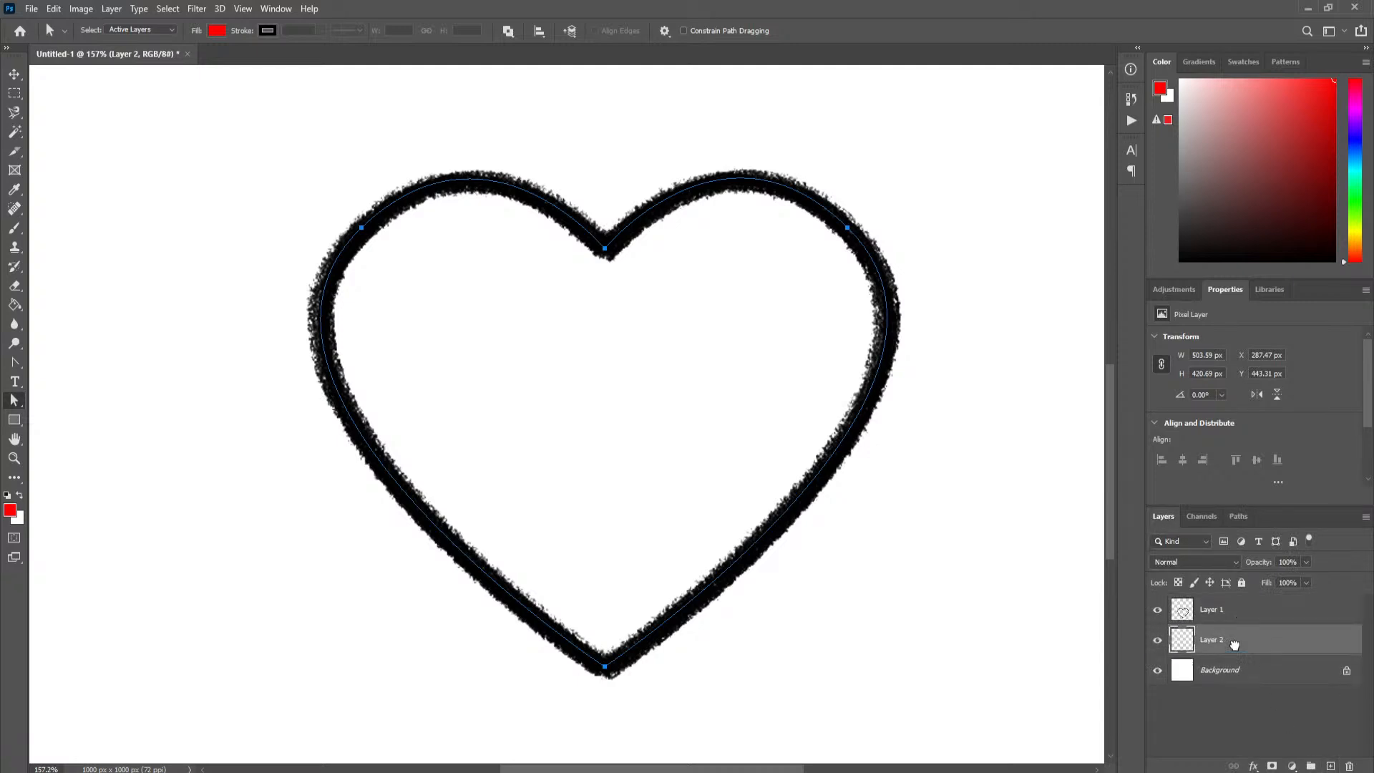
- Rename the stroked heart layer as Stroke and the empty layer beneath it as Fill
double_click(1209, 609)
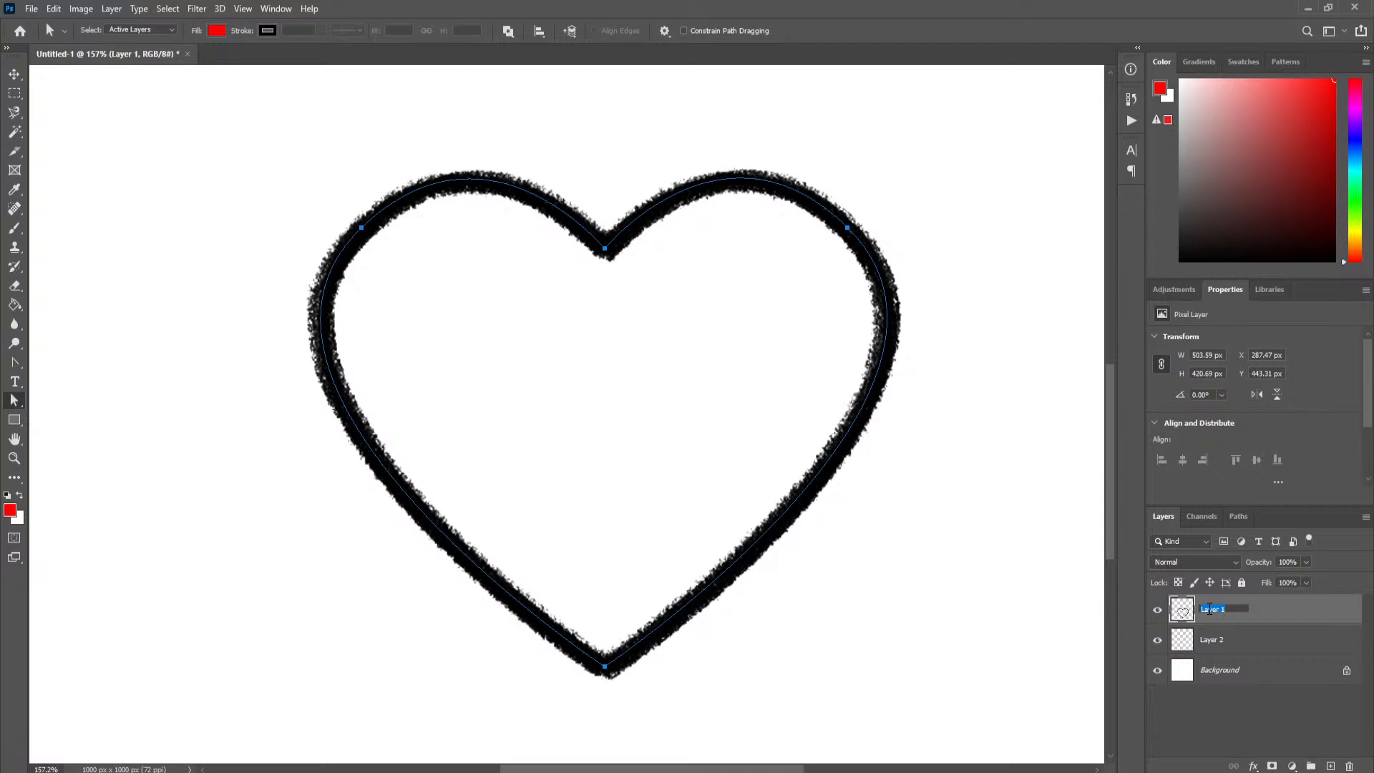
text(Stroke)
double_click(1215, 641)
text(F)
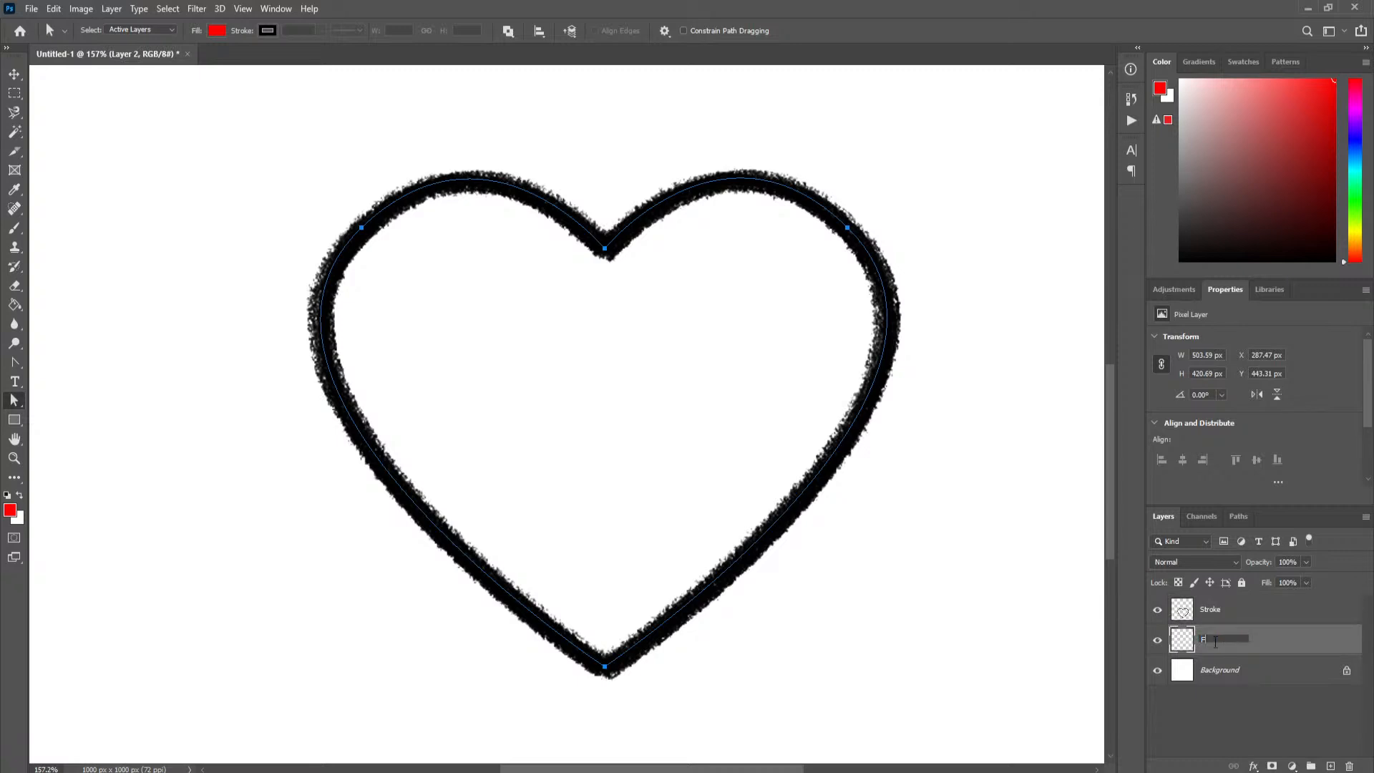
text(ill)
key(Return)
- Fill the heart work path on the Fill layer with the foreground color in Normal mode at 100% opacity
click(1232, 518)
right_click(1189, 544)
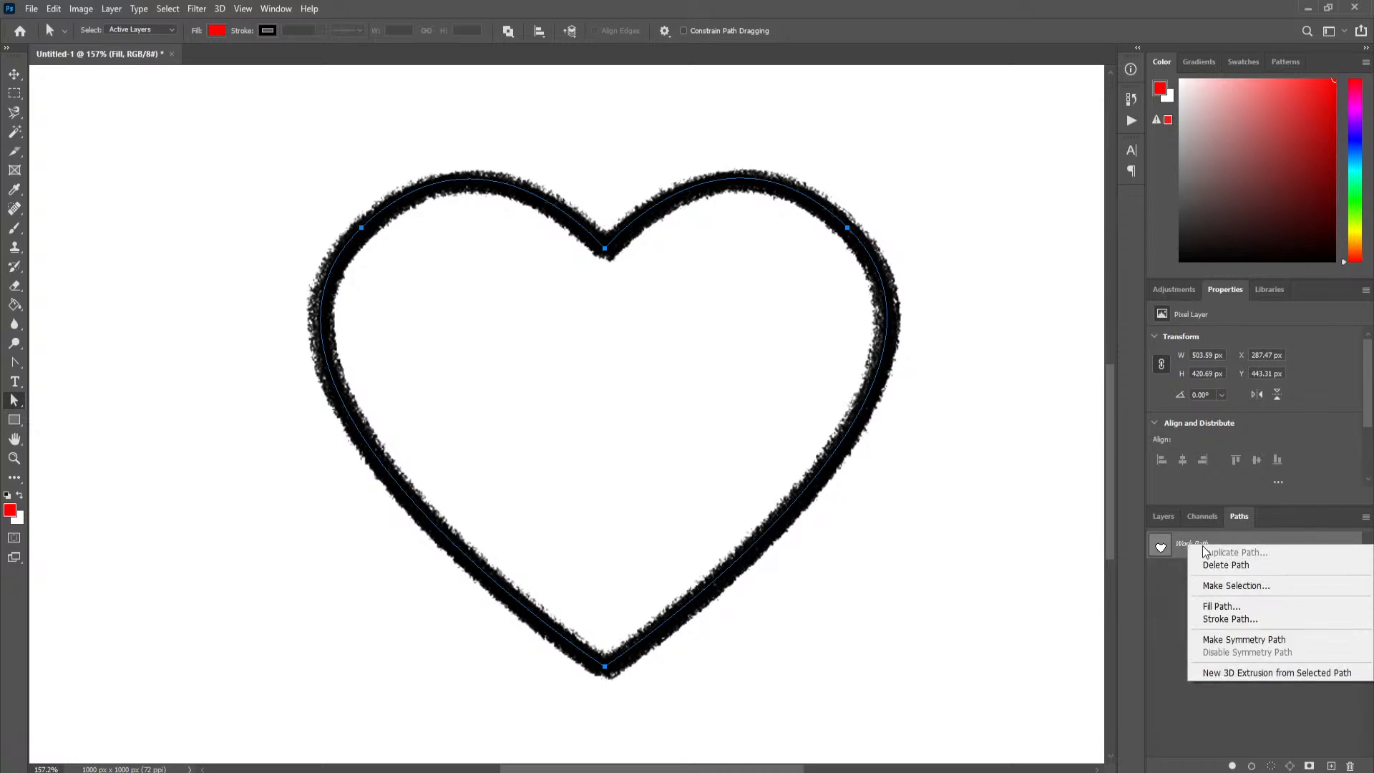
click(1245, 607)
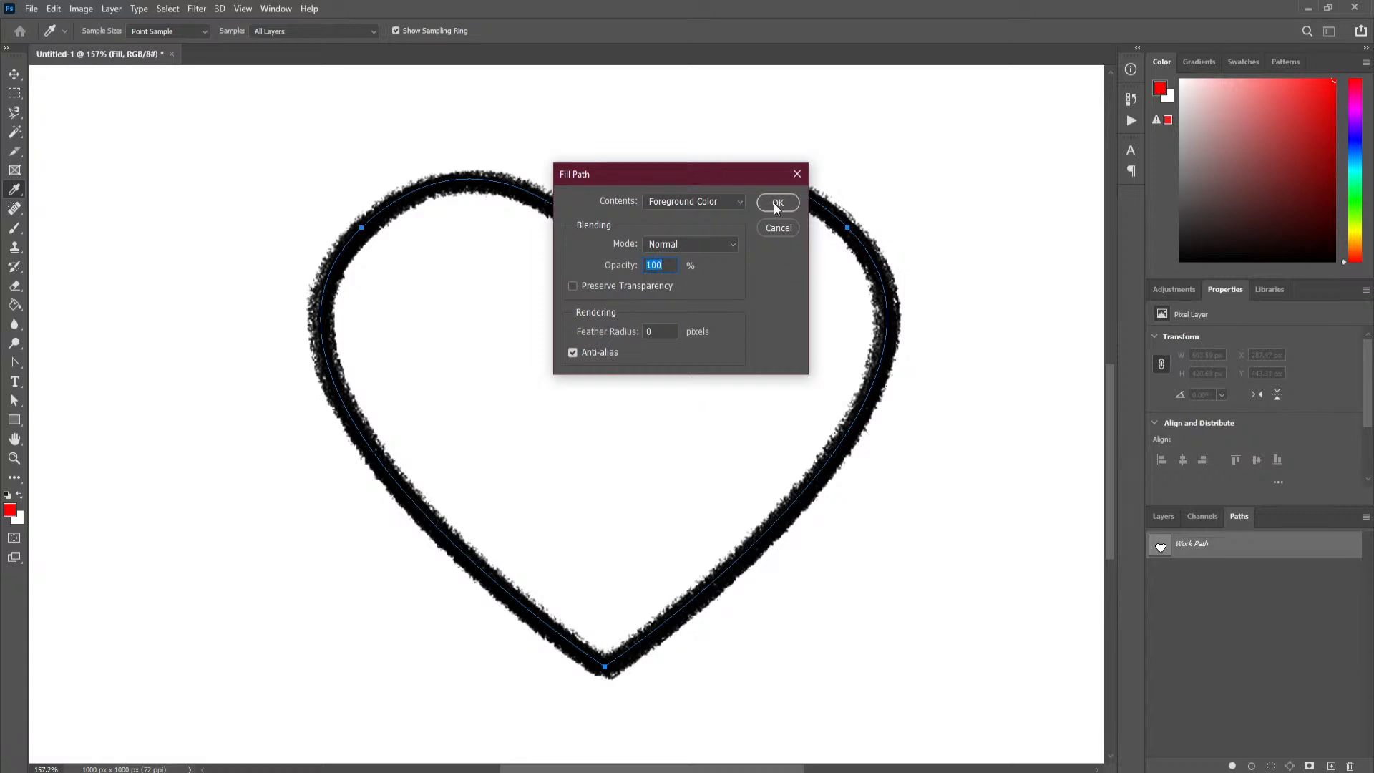
click(774, 203)
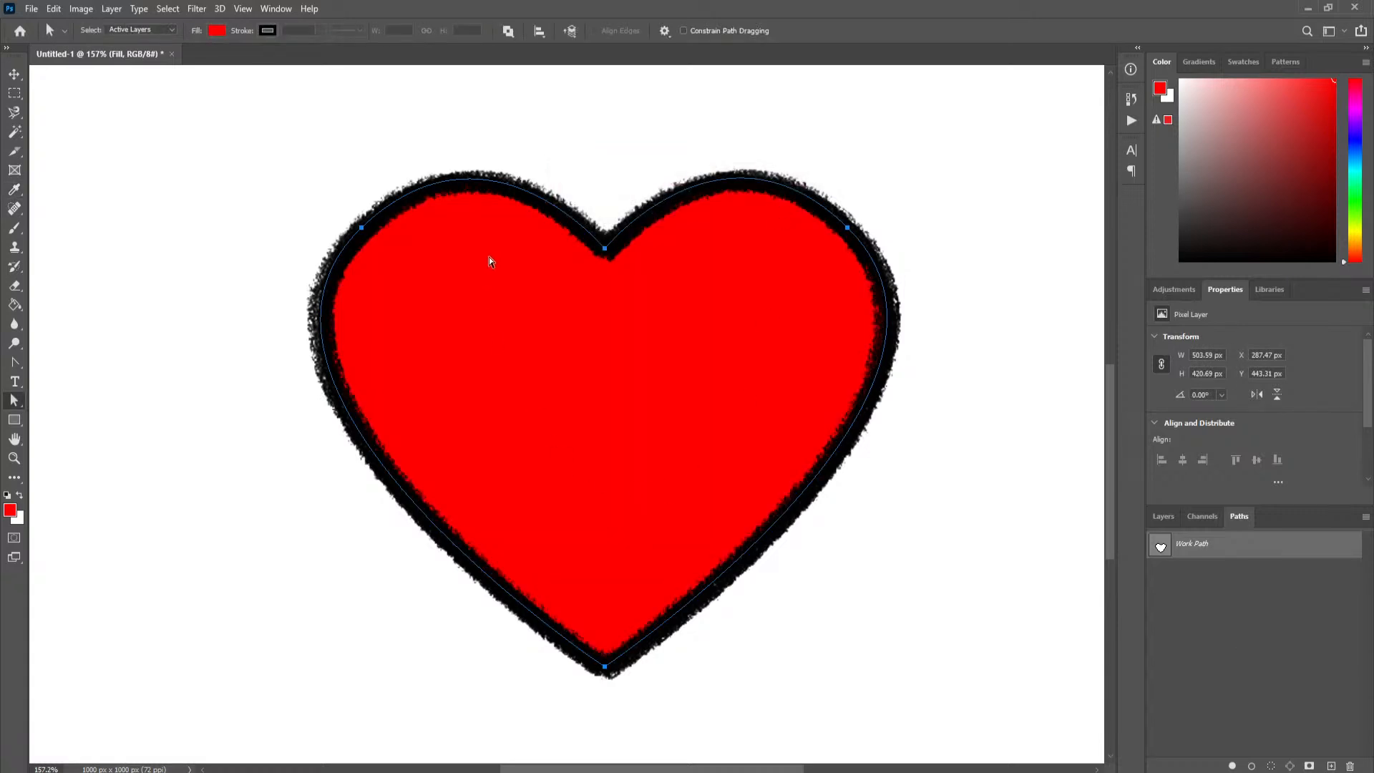
- Examine the Stroke and Fill layers separately by toggling the visibility of each and selecting them in turn
click(1154, 515)
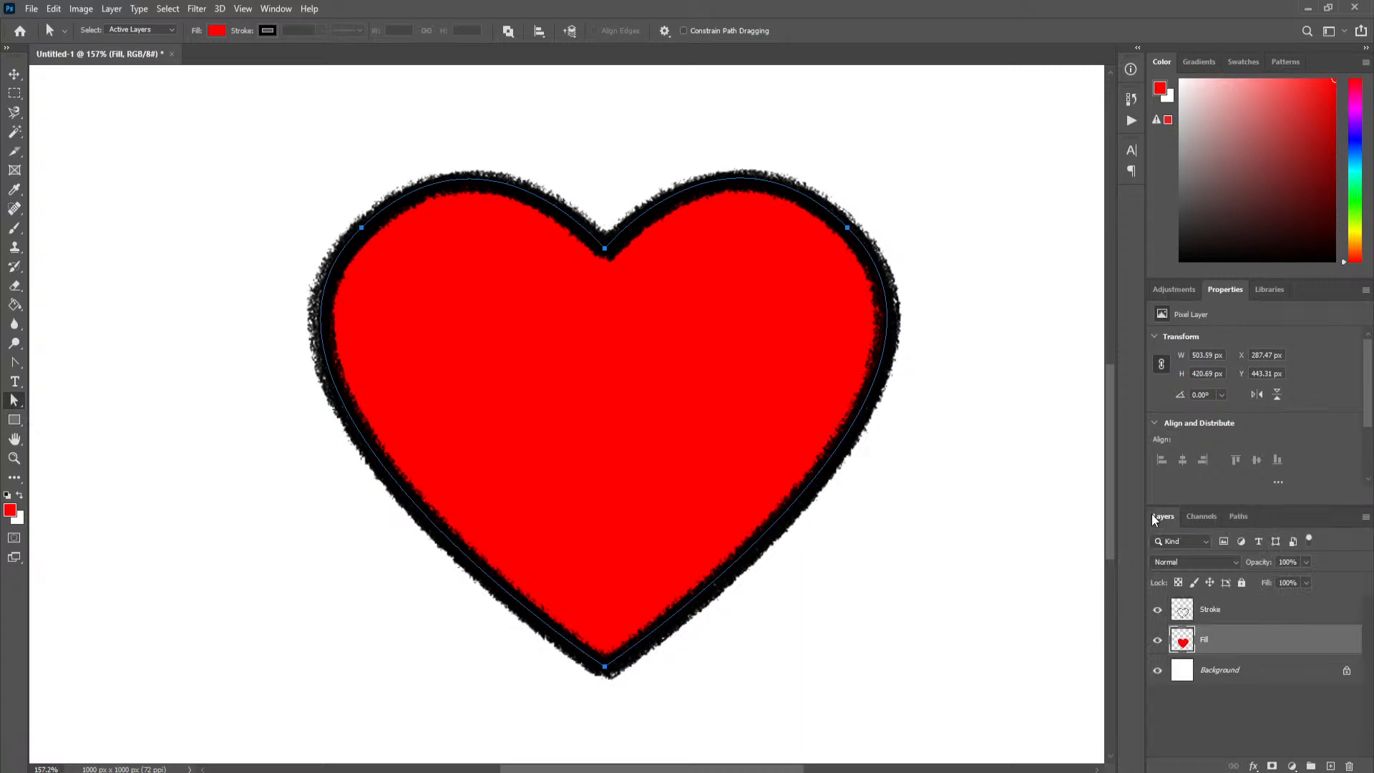
click(1158, 612)
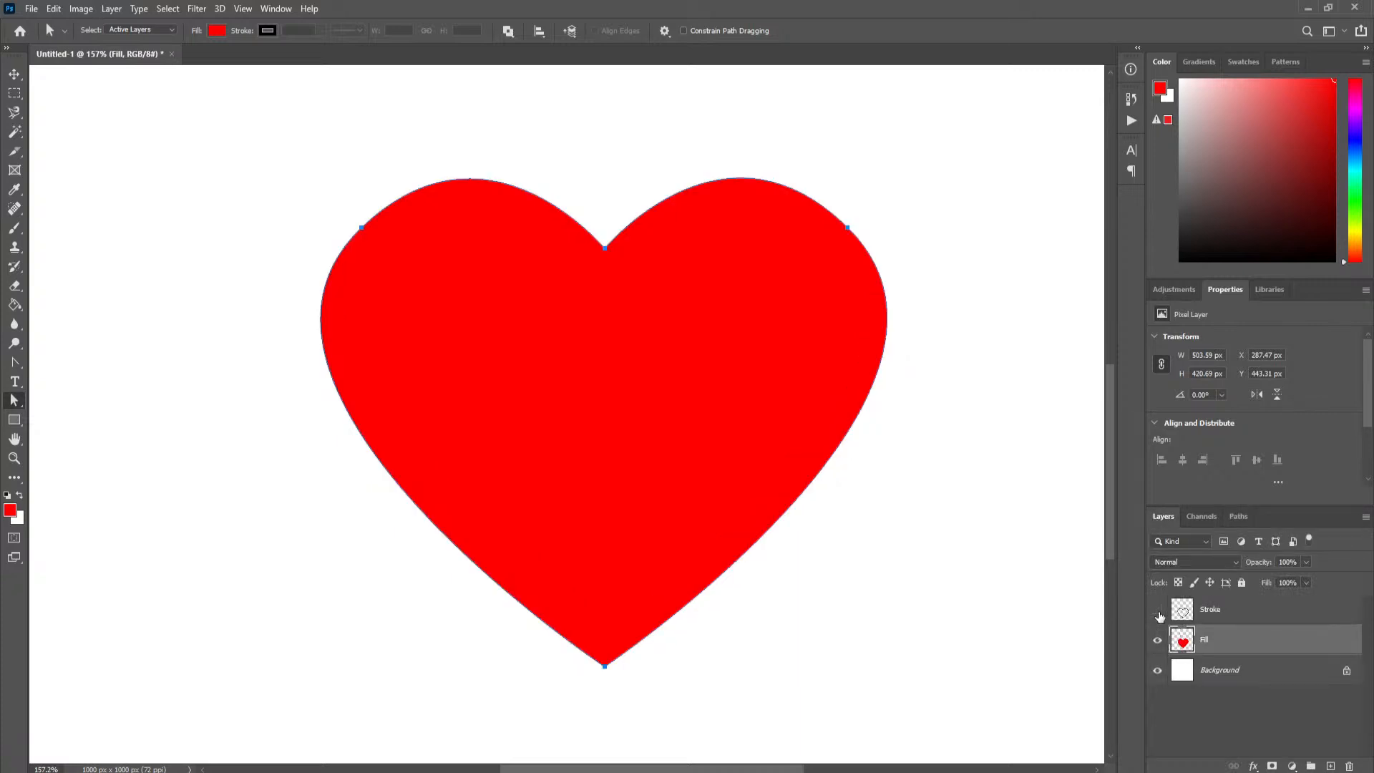
click(1158, 611)
click(1158, 642)
click(1158, 641)
click(1227, 611)
click(1229, 641)
click(1229, 614)
click(1229, 639)
click(1231, 615)
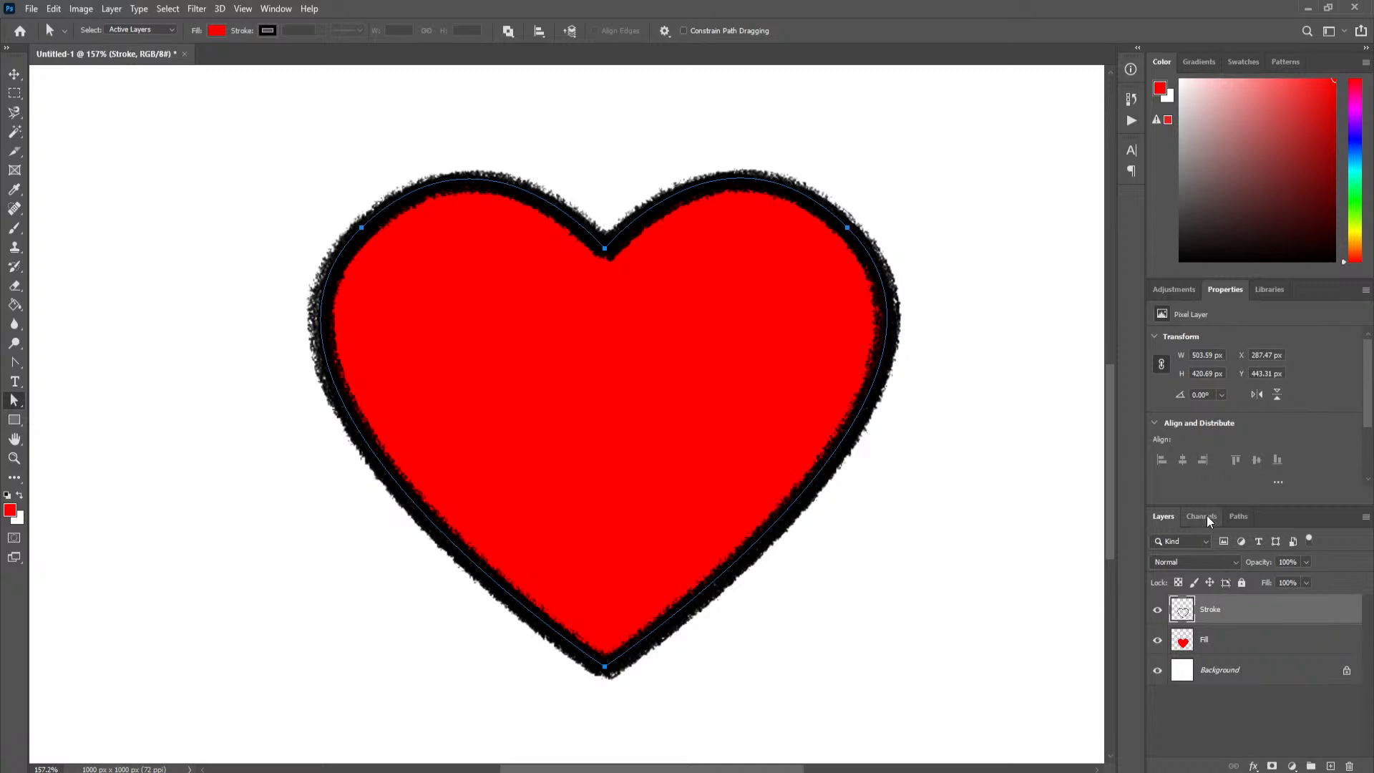
- Add a new empty layer above the Stroke layer
click(1238, 517)
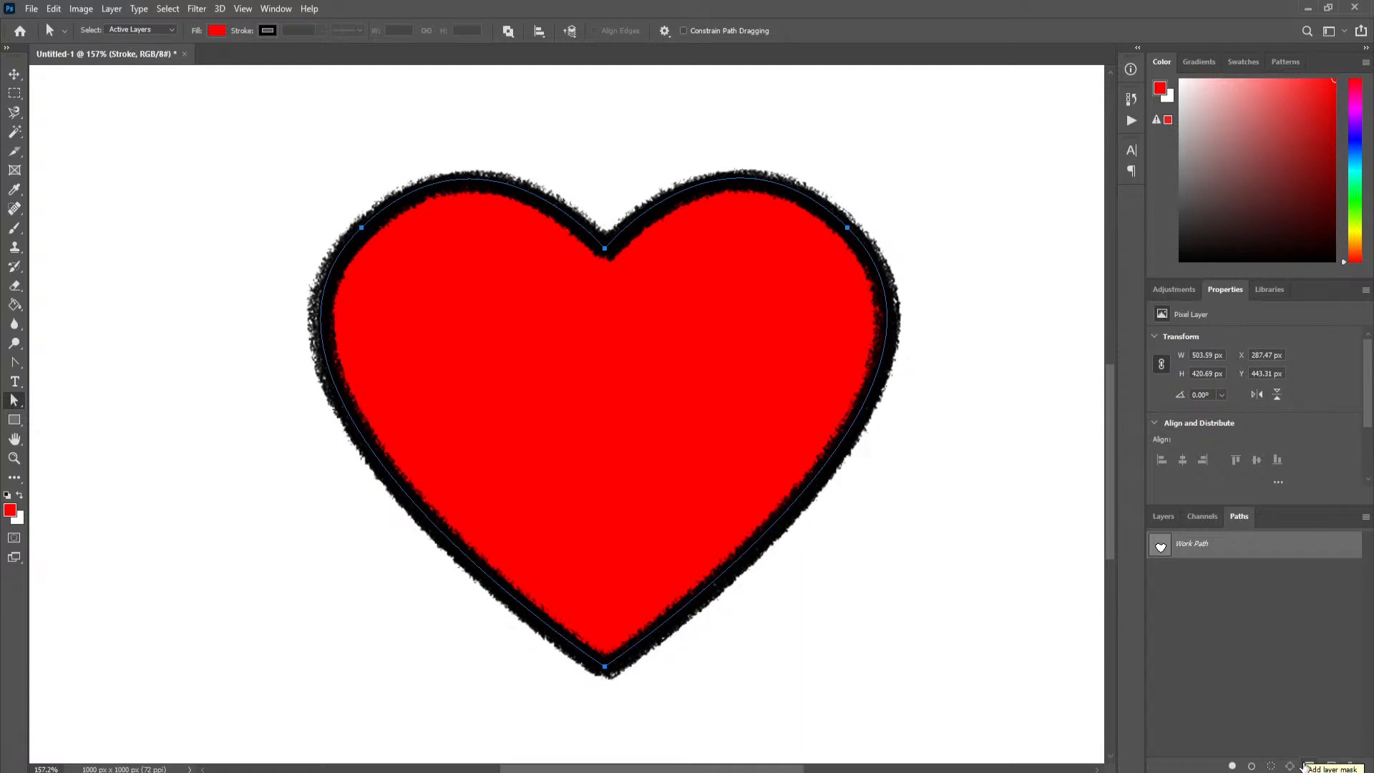
click(1164, 517)
click(1333, 765)
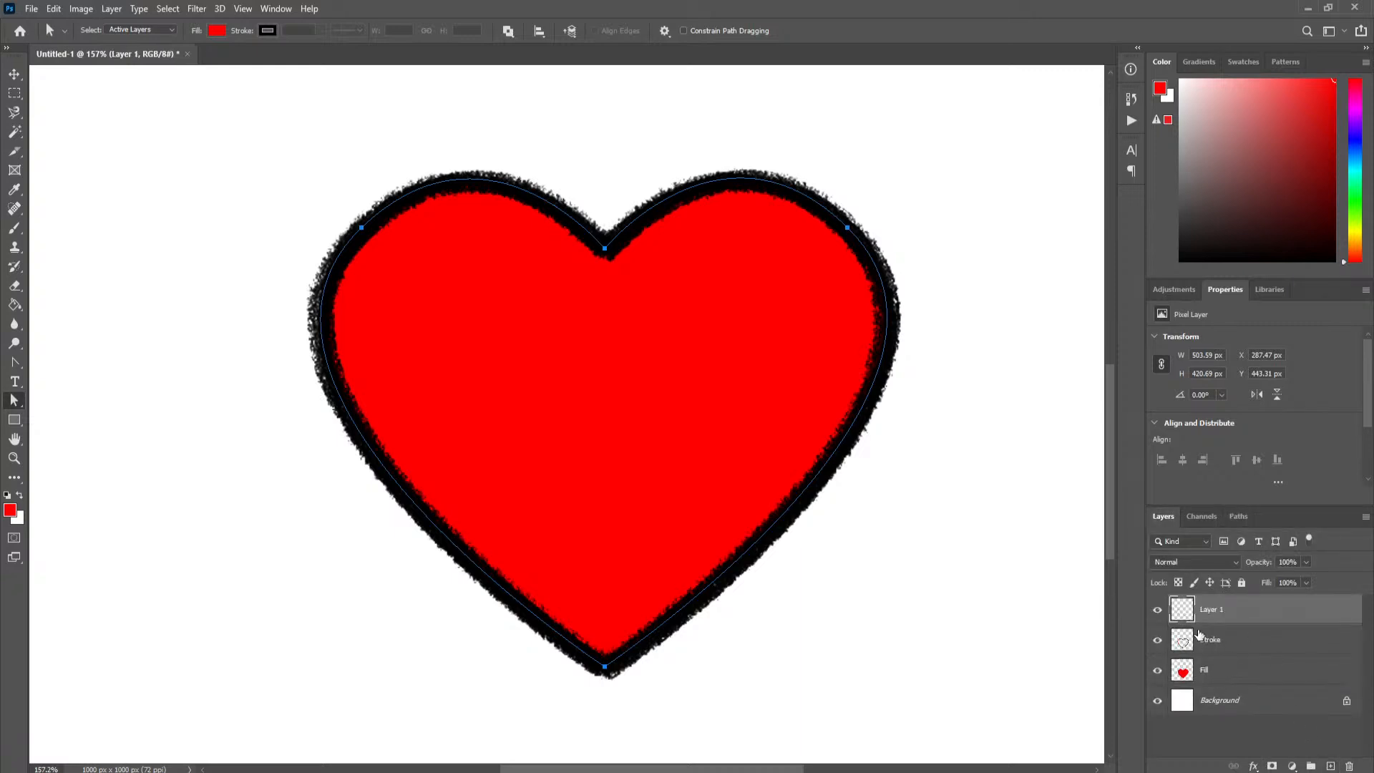
- Try adding a layer mask to the empty top layer from the work path, and delete the mask without applying it
click(1235, 517)
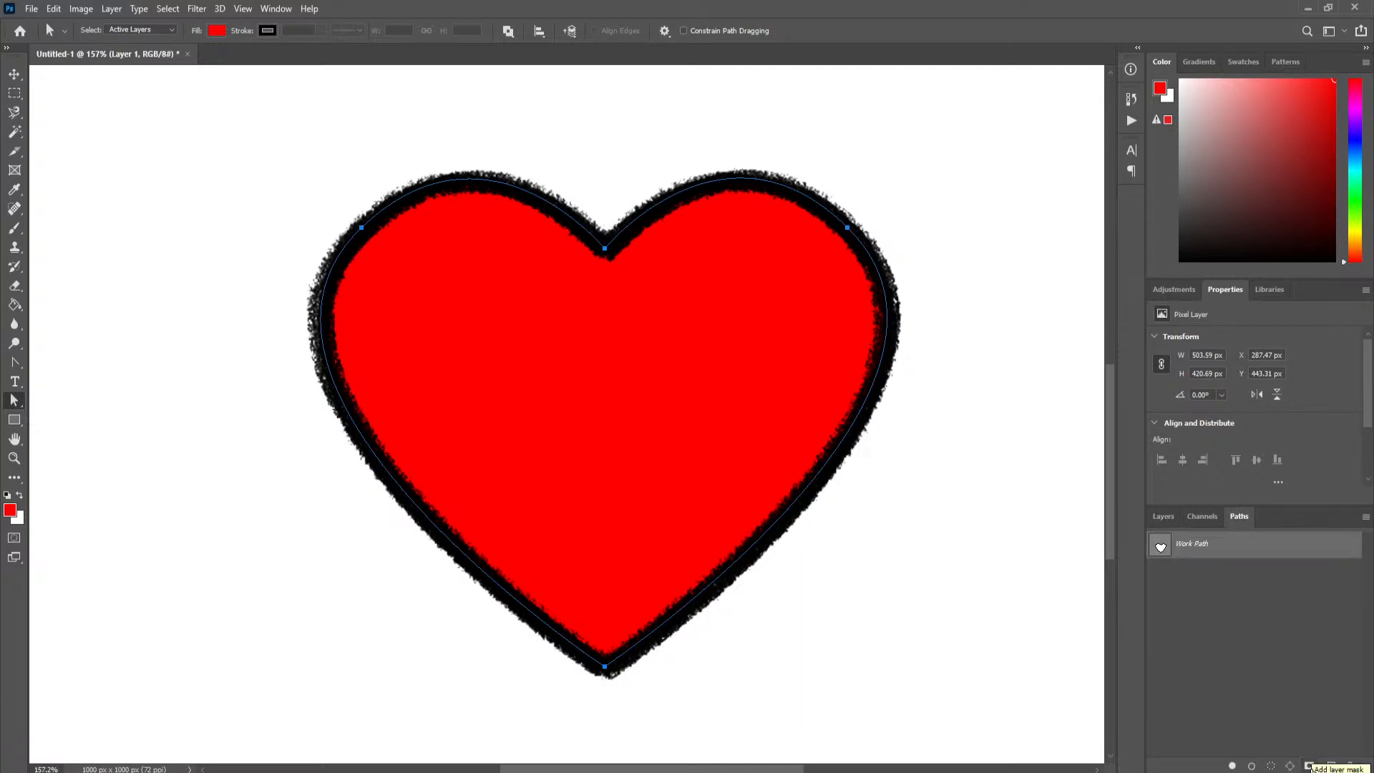
click(1309, 765)
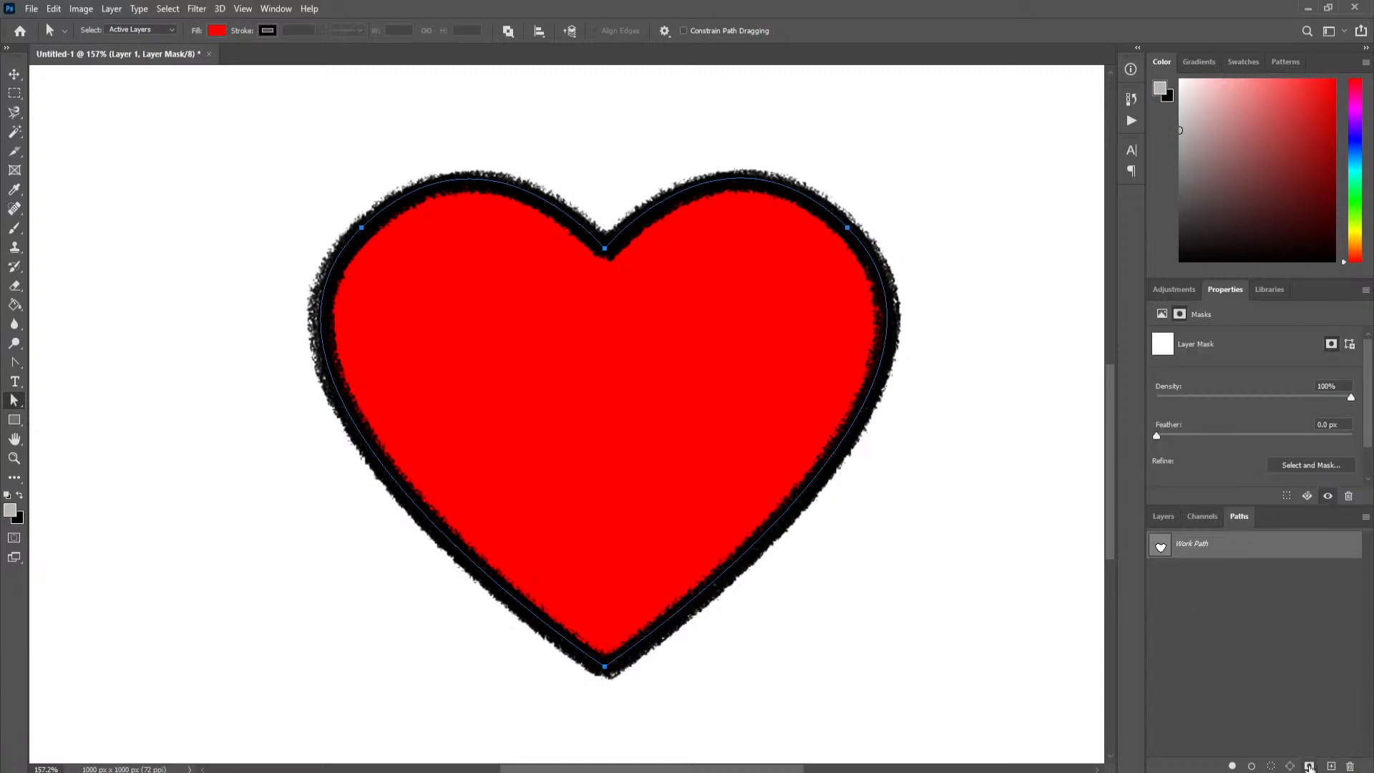
click(1161, 520)
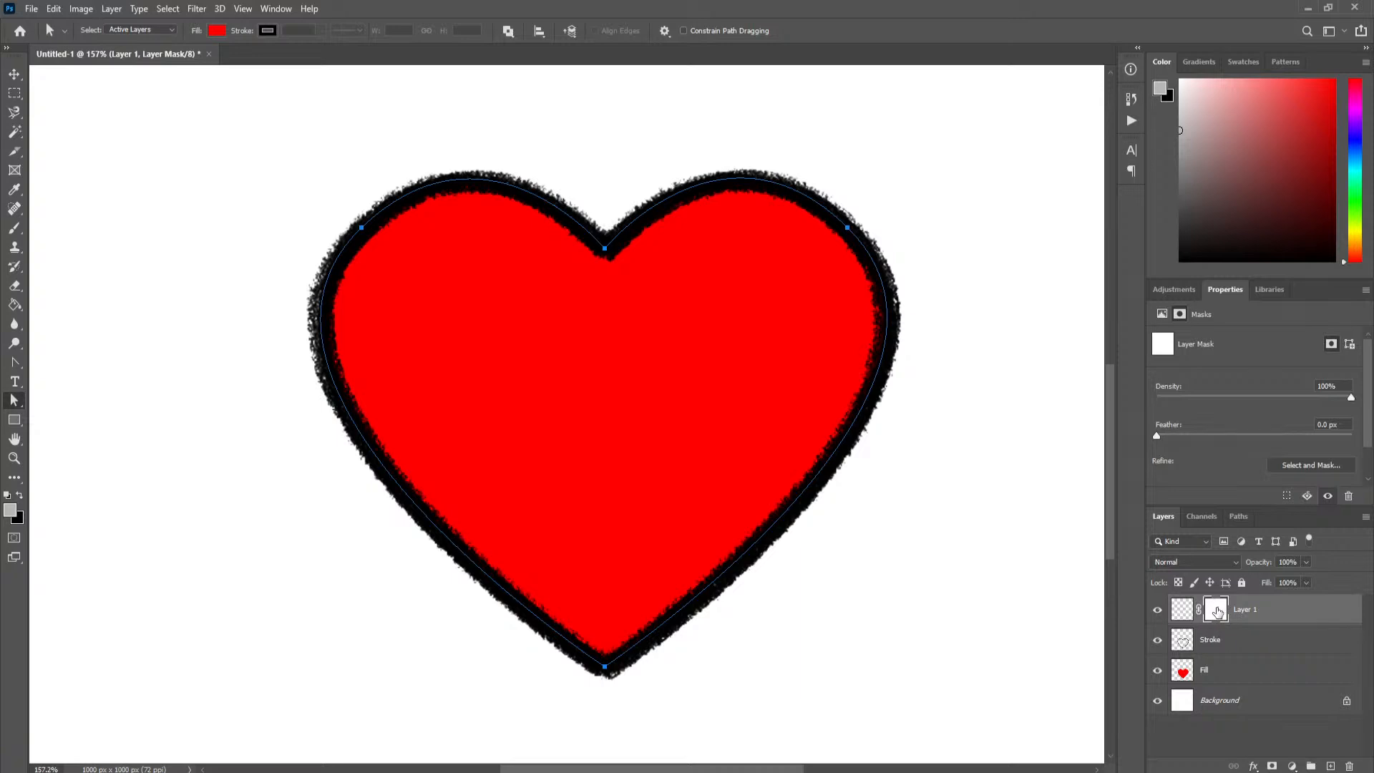
drag(1224, 610, 1350, 766)
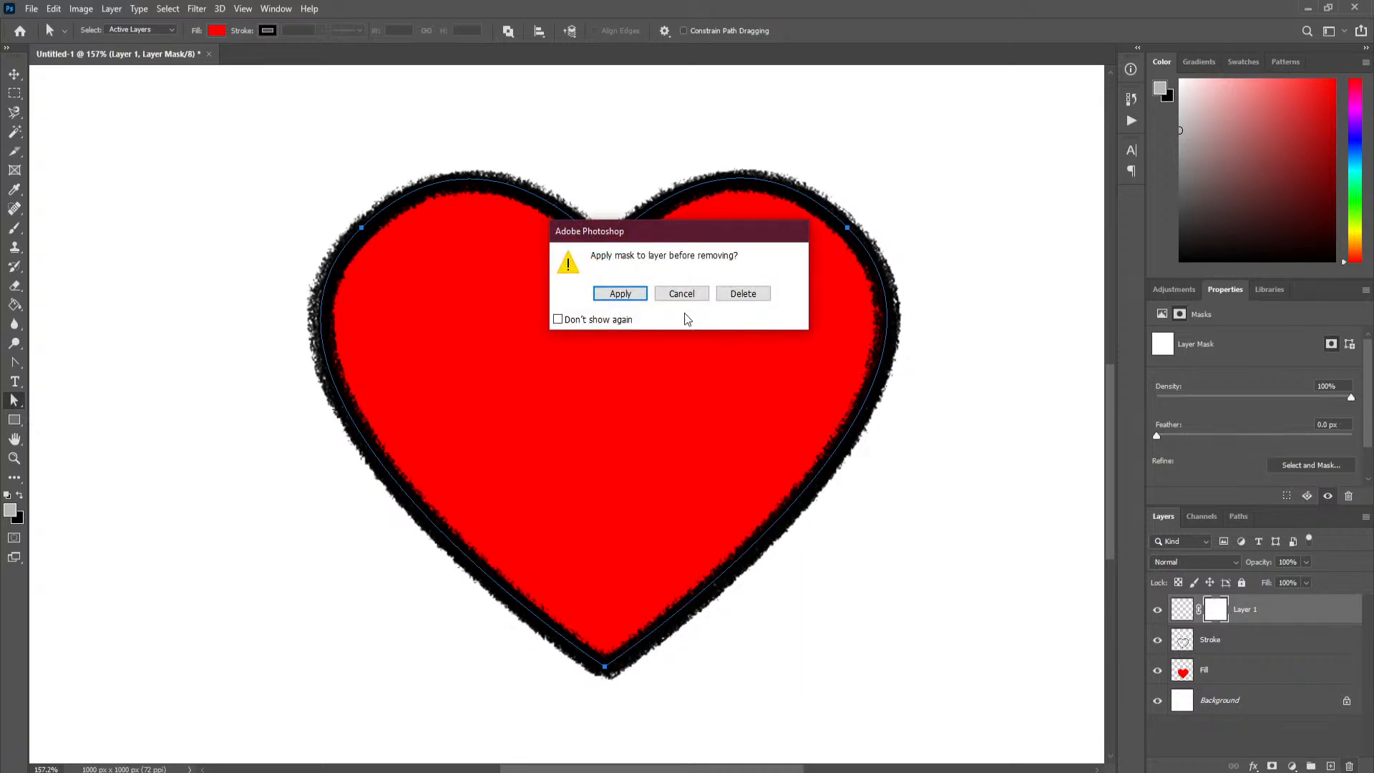
click(745, 291)
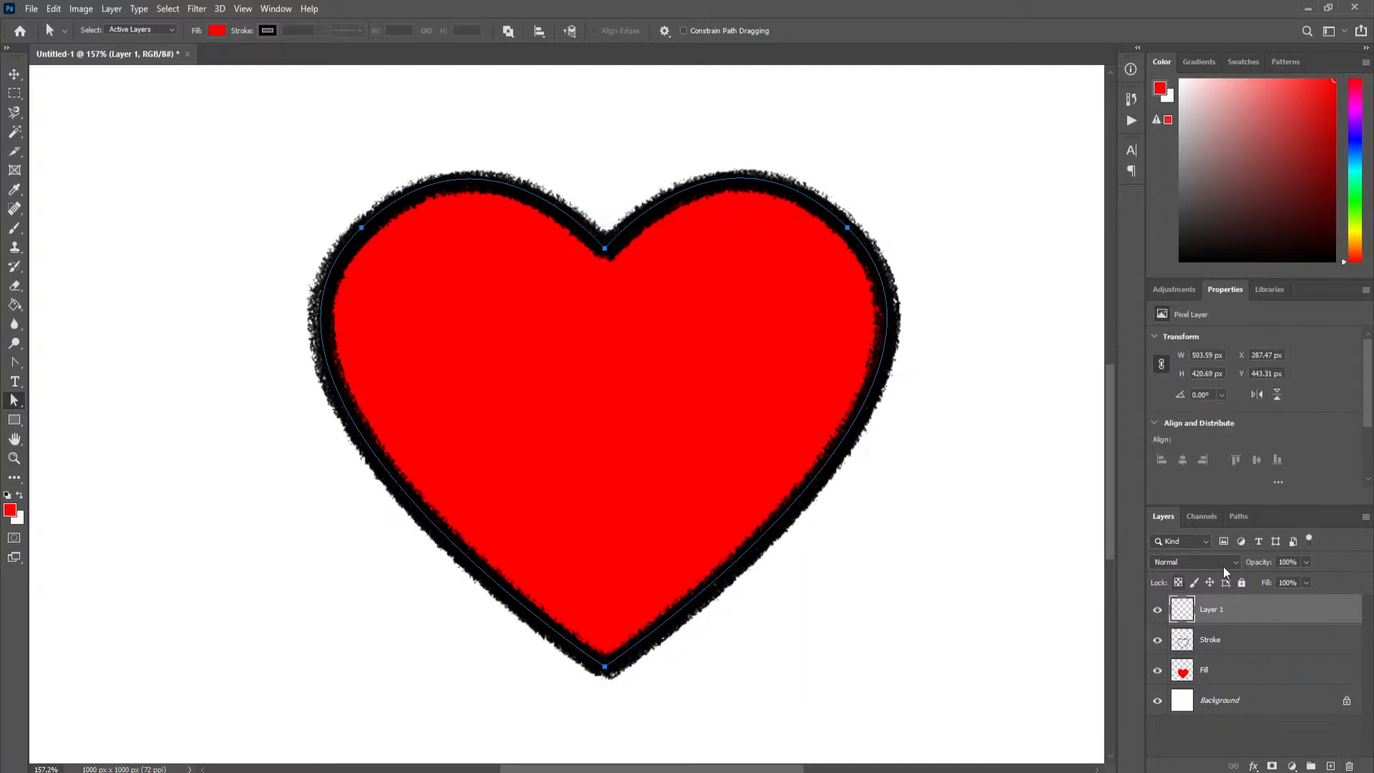
- Select the whole heart path, try masking Layer 1 again, delete the mask without applying it, and return to the work path
click(1235, 518)
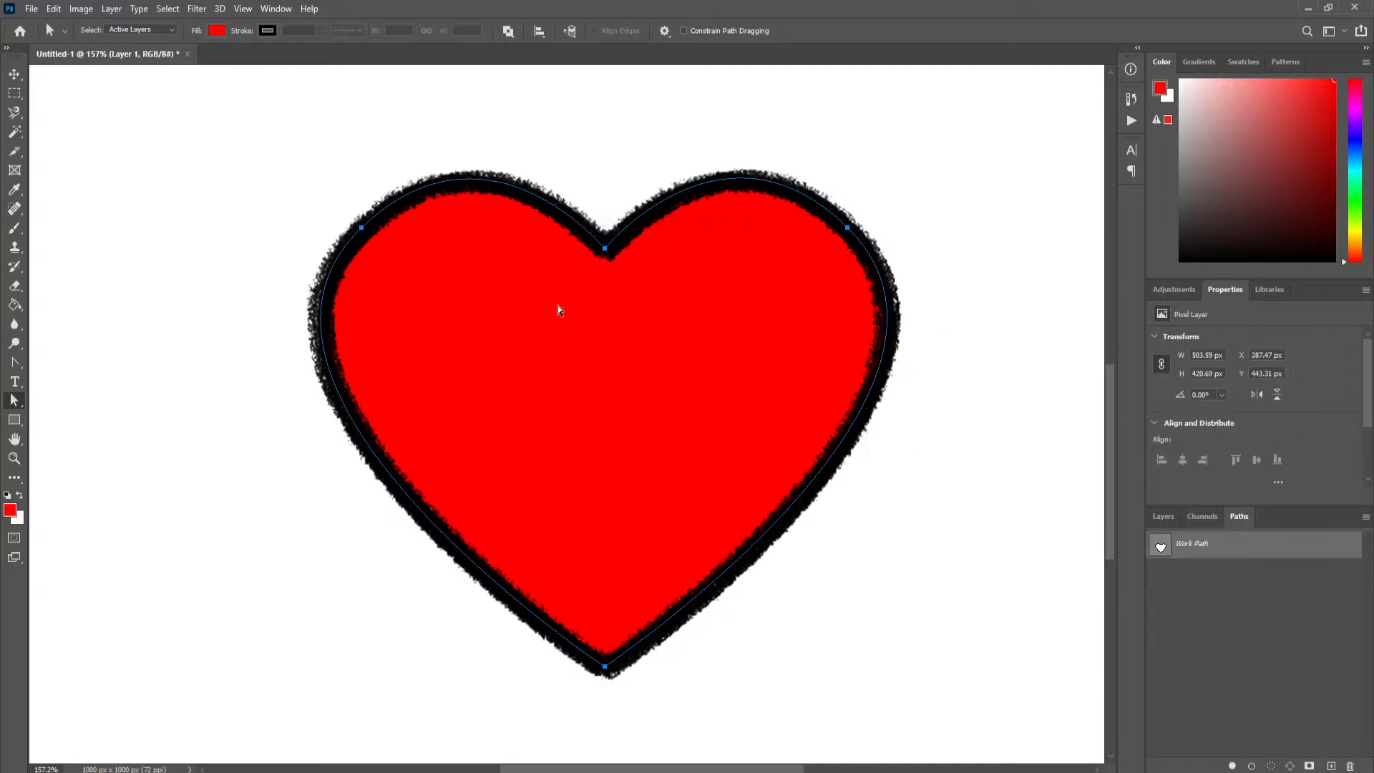
drag(191, 122, 933, 711)
click(1309, 765)
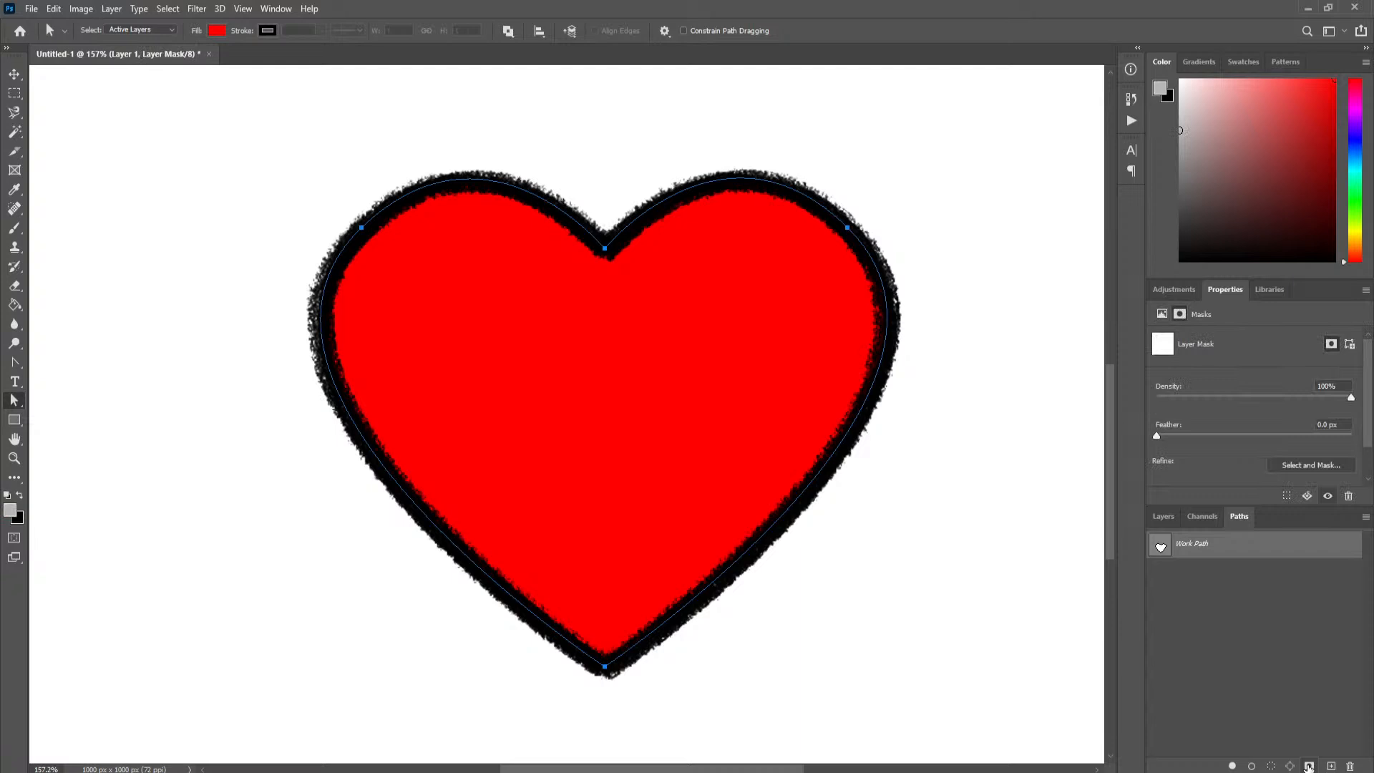
click(1160, 518)
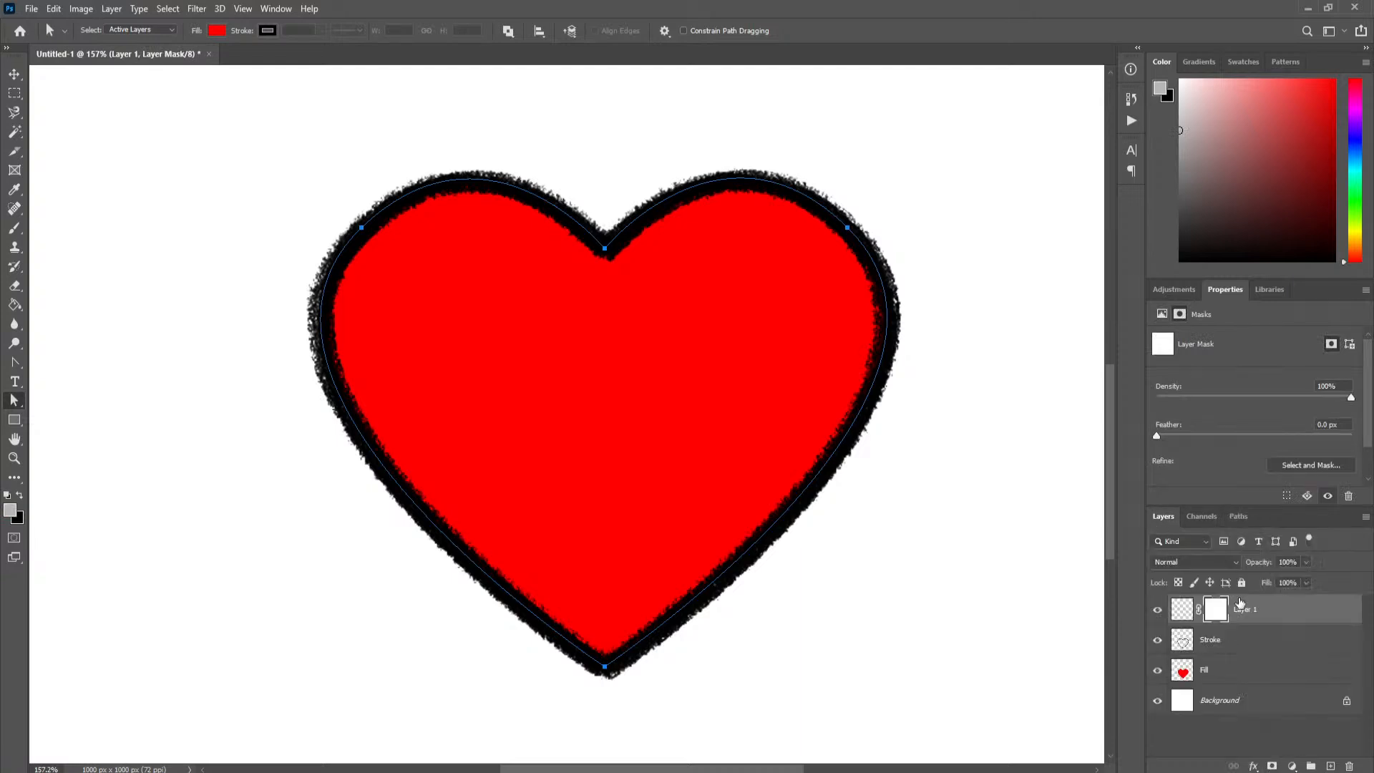
click(1237, 517)
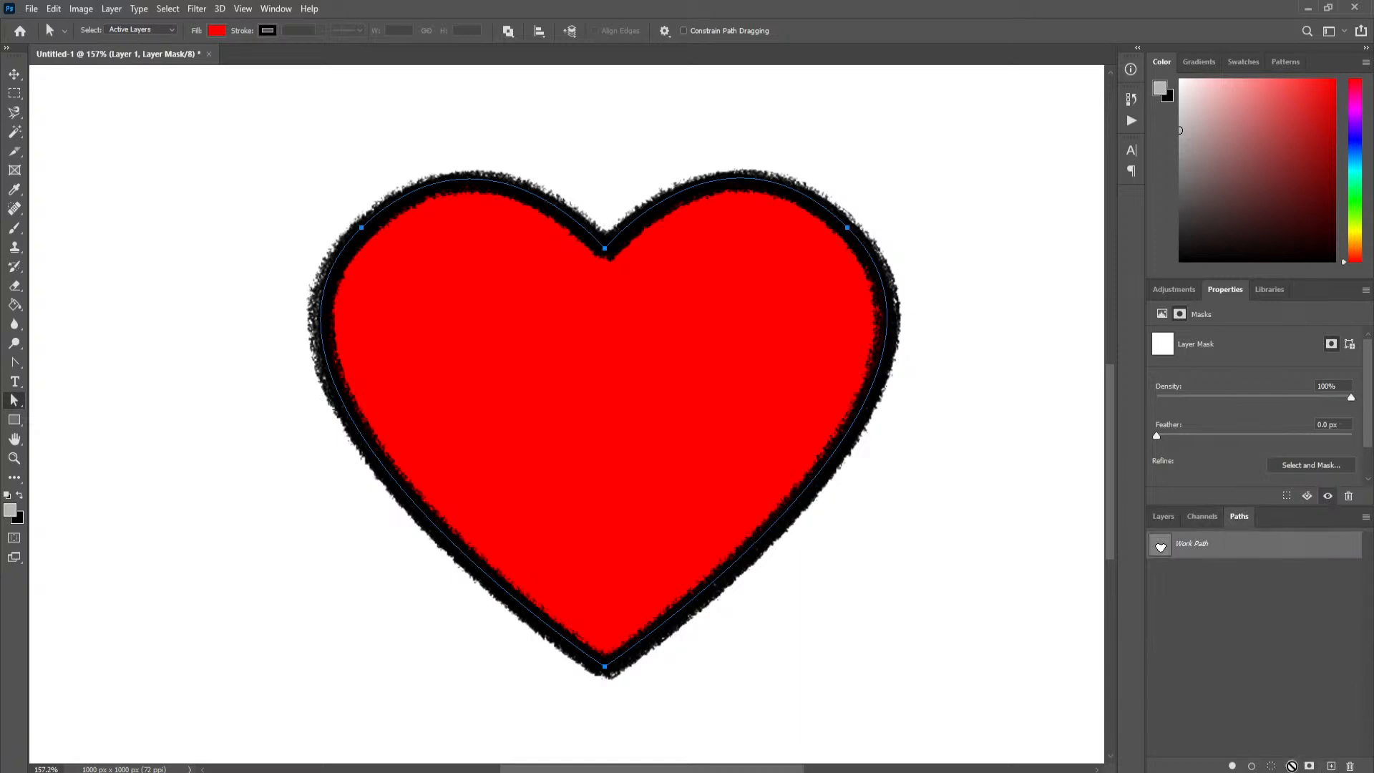
click(1161, 521)
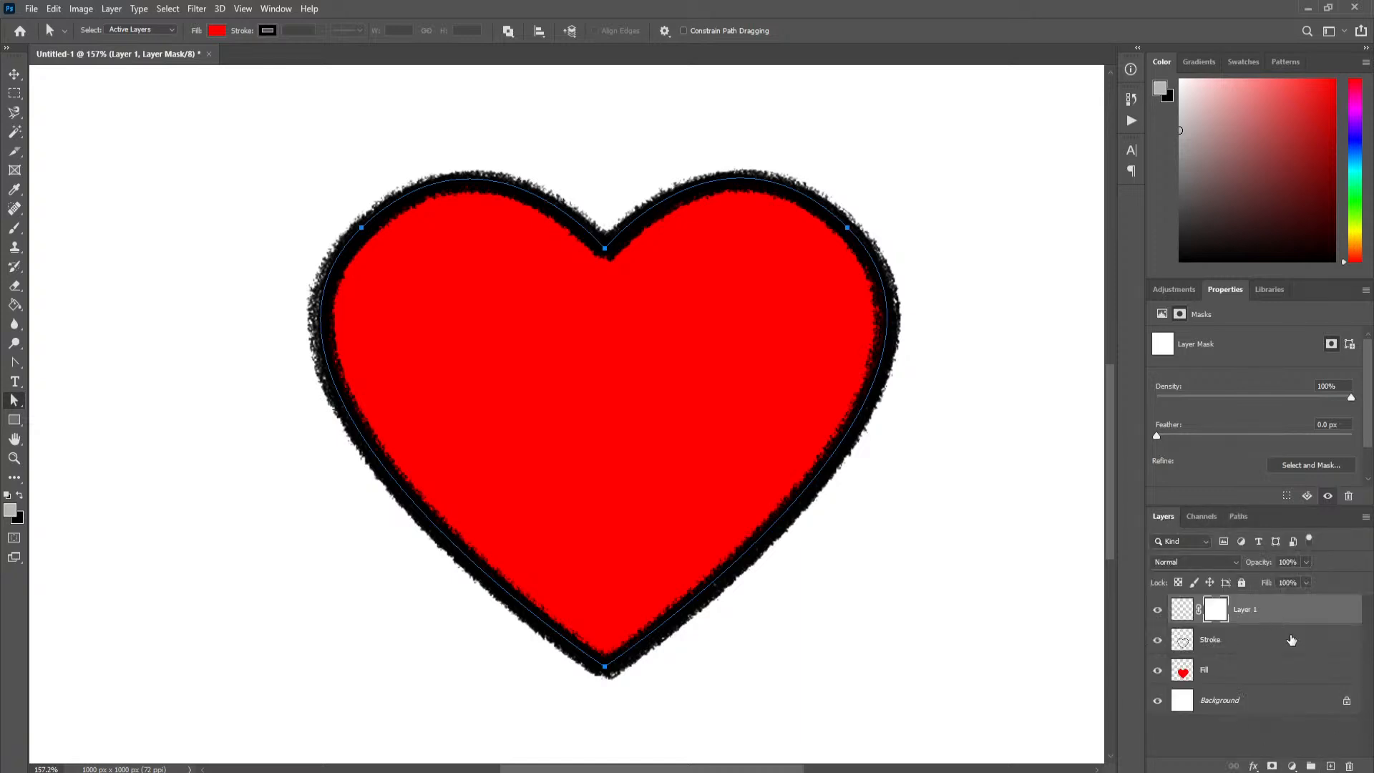
click(1349, 766)
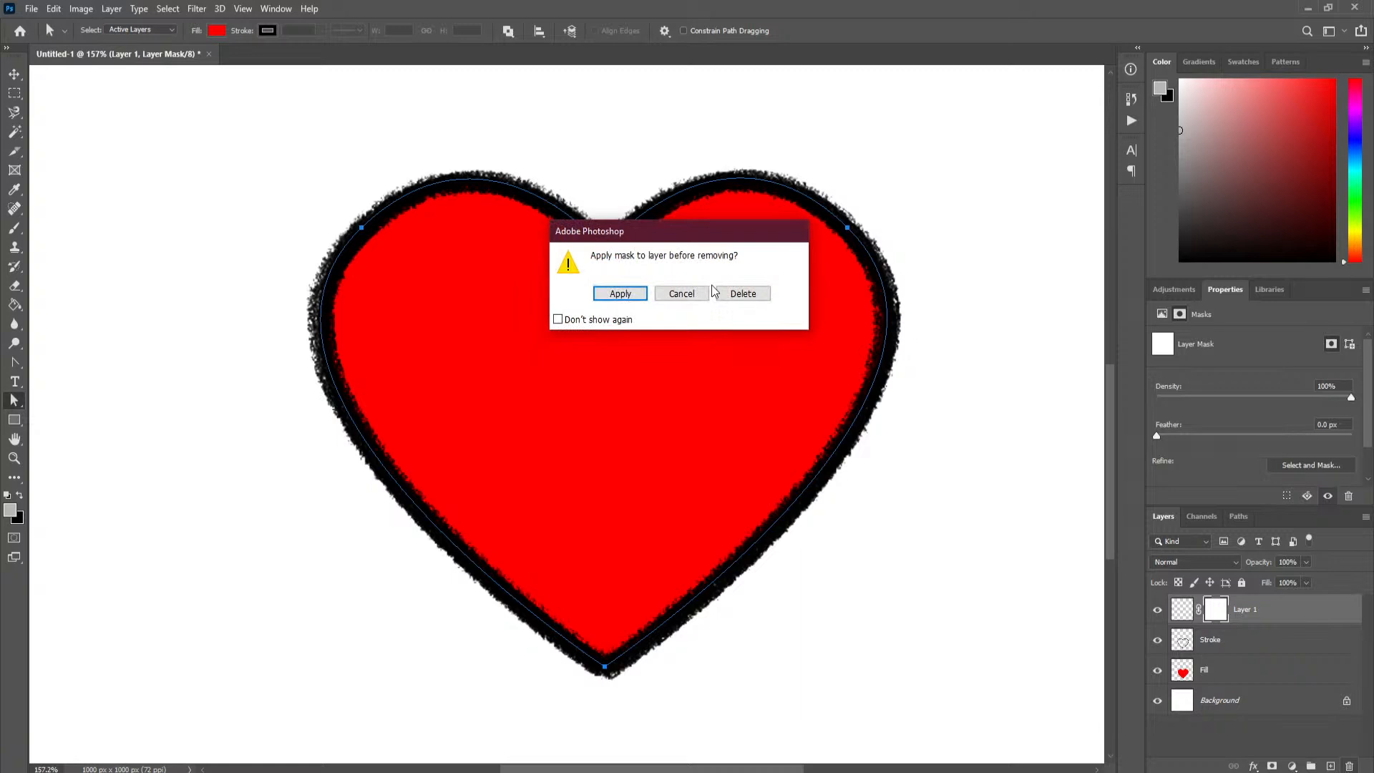
click(755, 295)
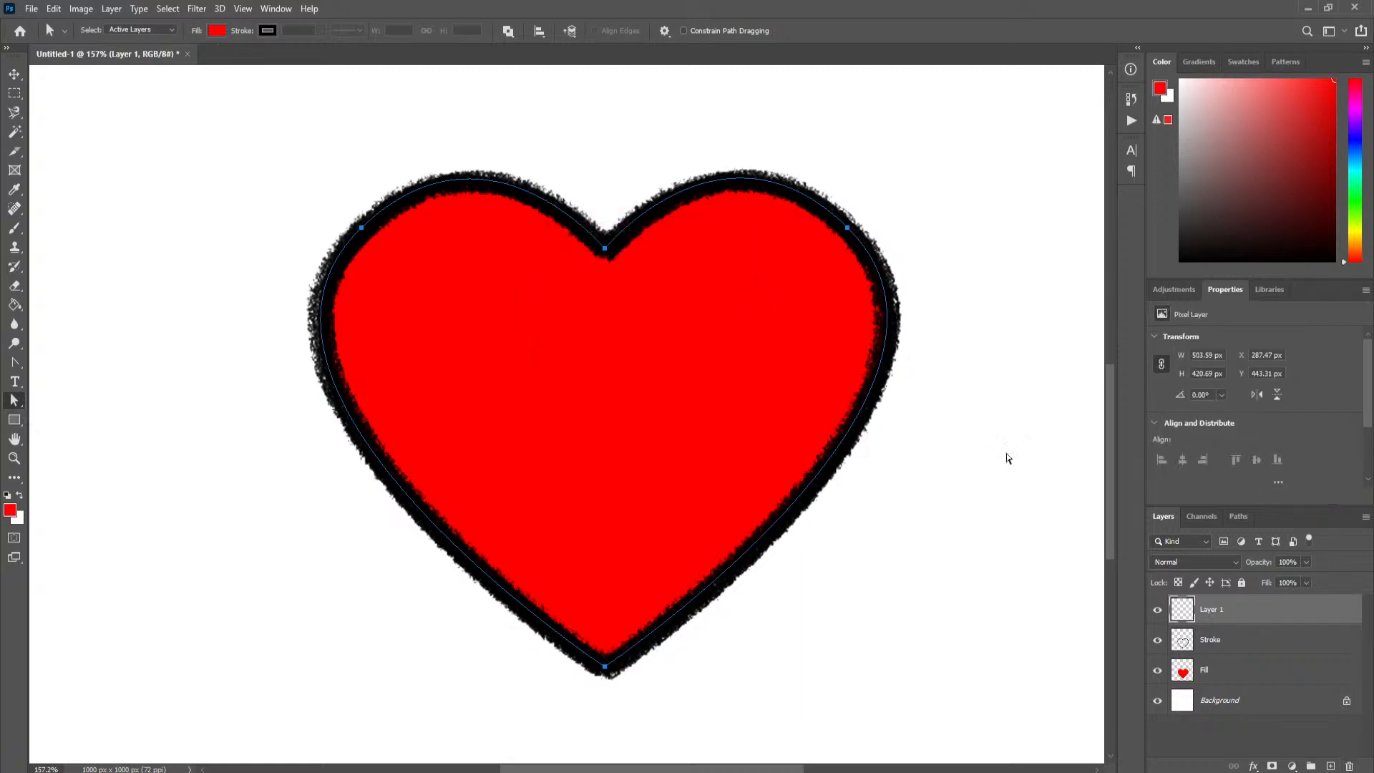
click(1240, 516)
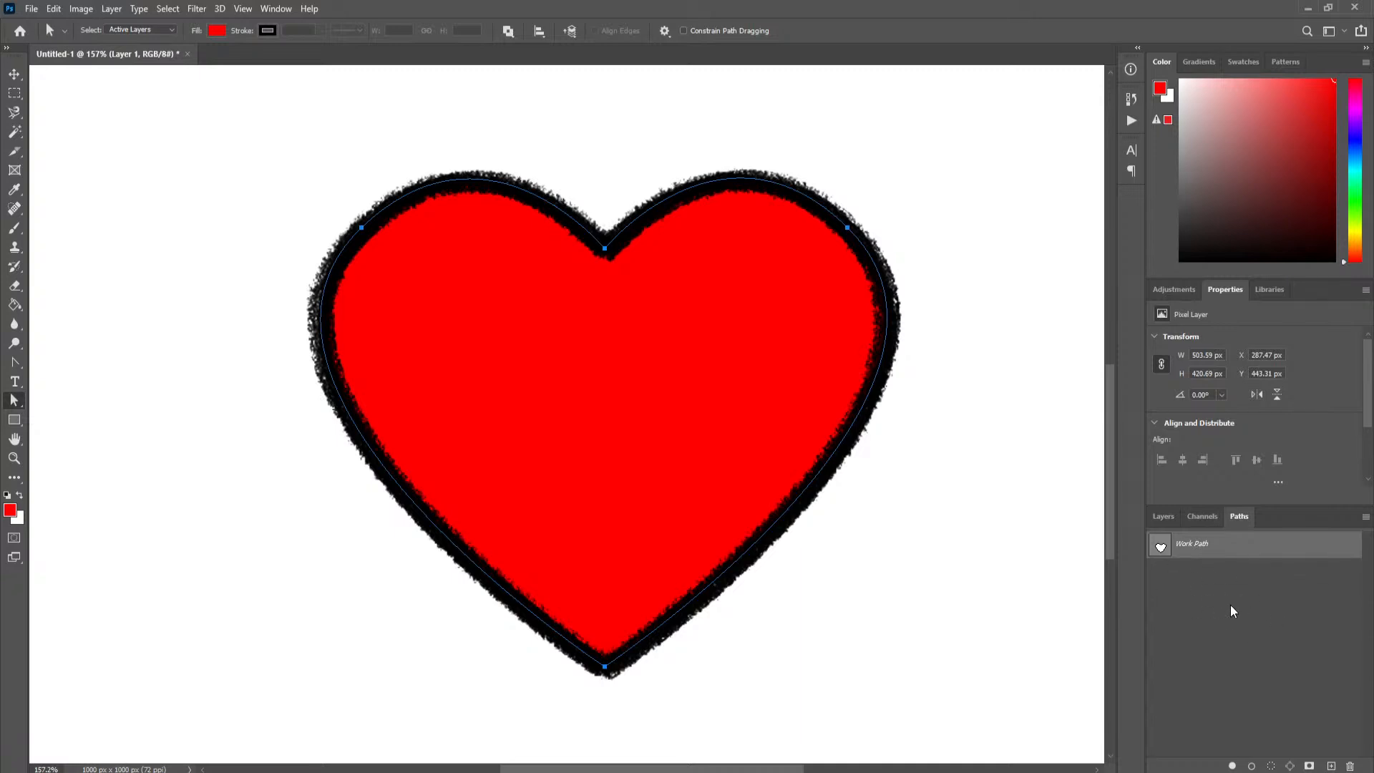
- Compare the layer stack with the work path, selecting the Stroke and Fill layers in turn
click(1162, 514)
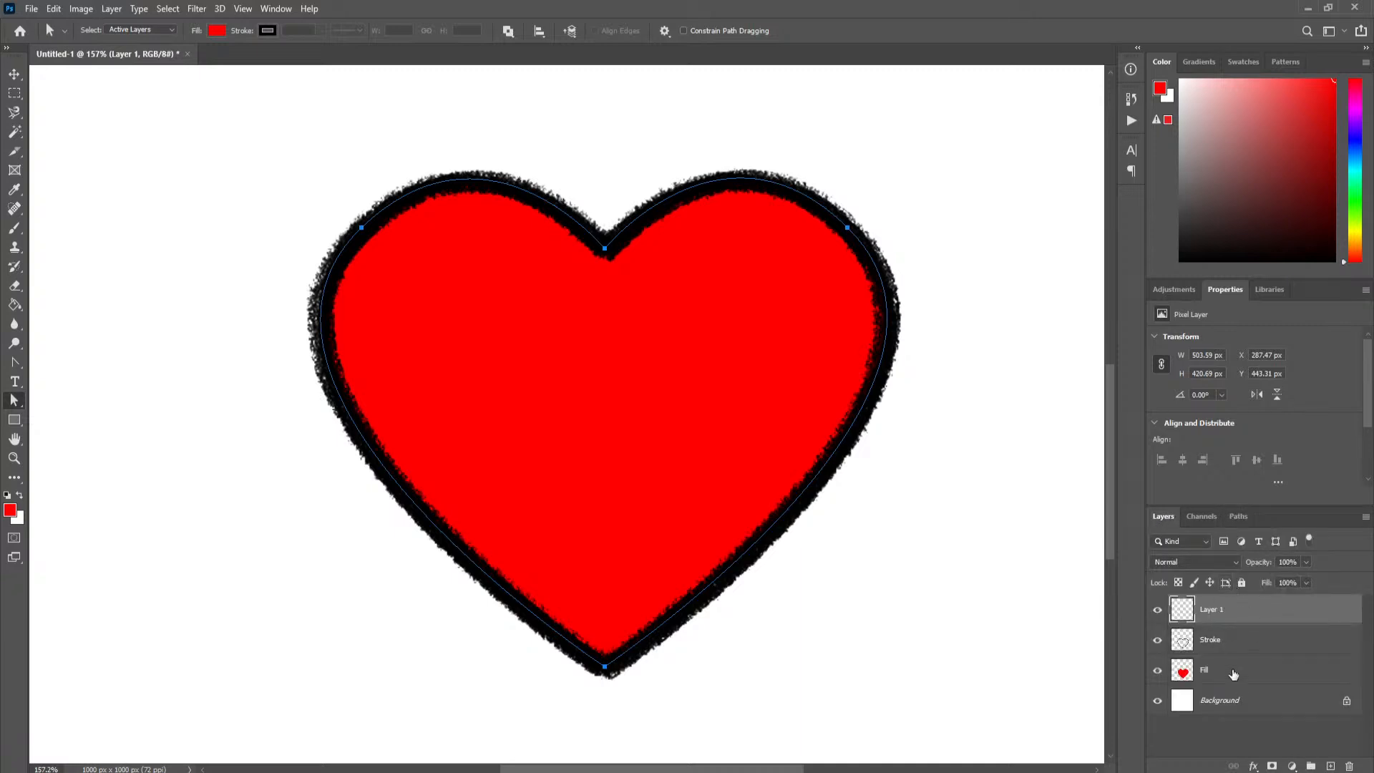
click(1237, 516)
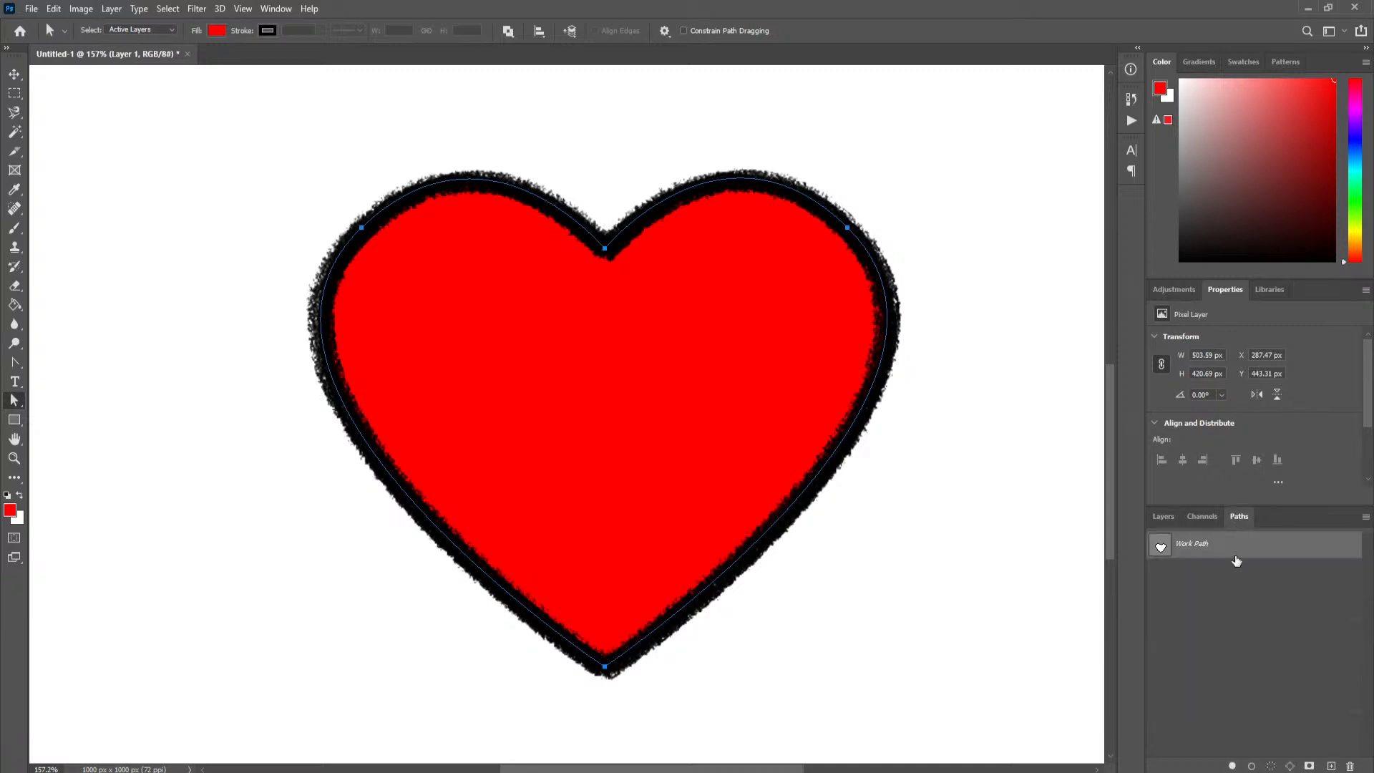
click(1167, 518)
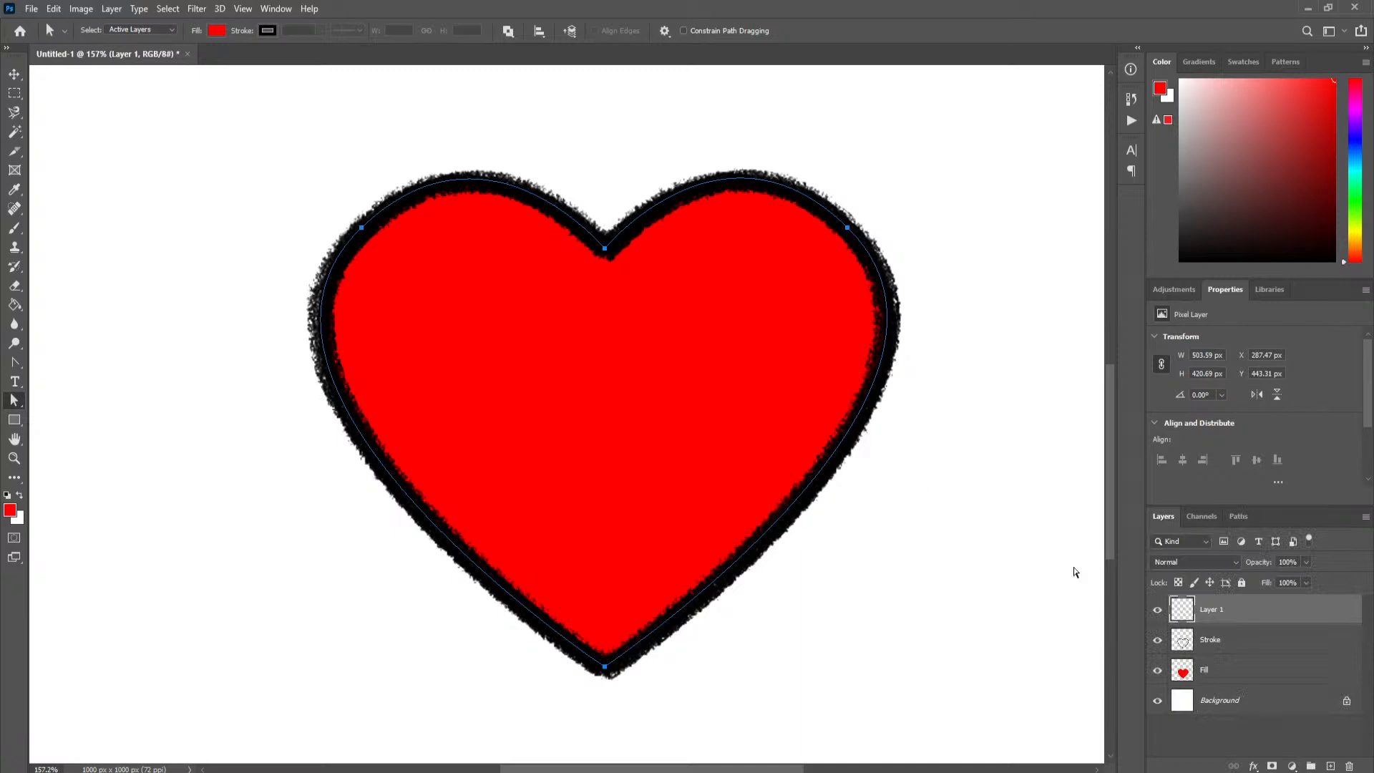
click(1273, 648)
click(1271, 673)
click(1263, 647)
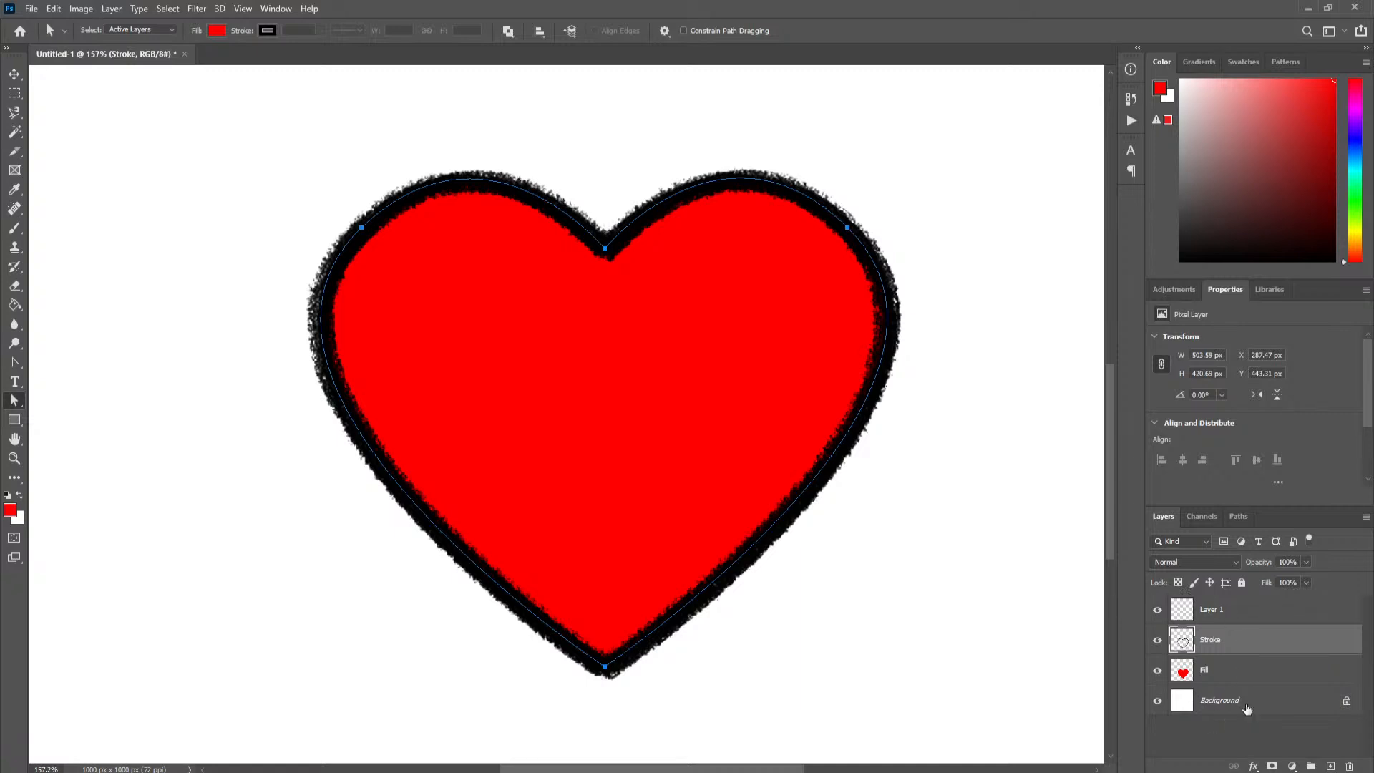
click(1239, 517)
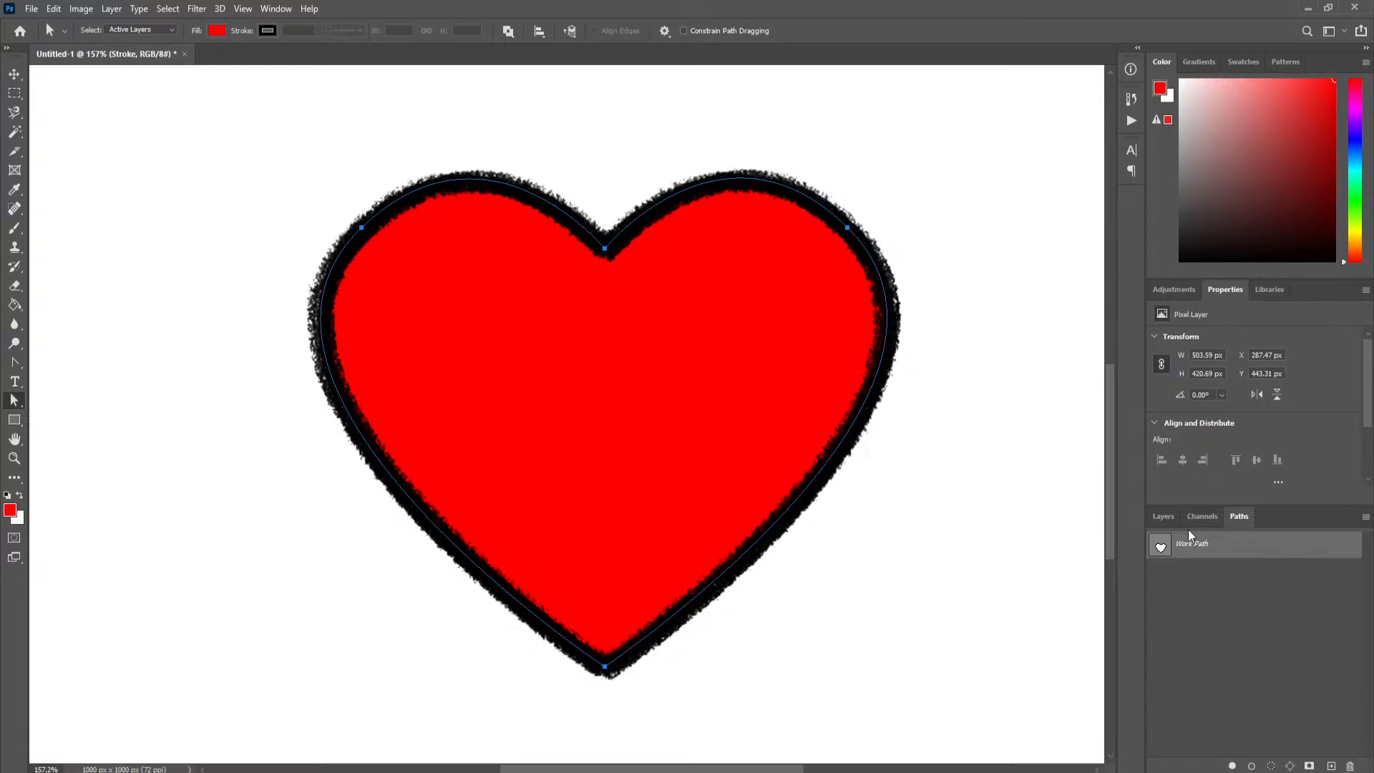
click(1164, 525)
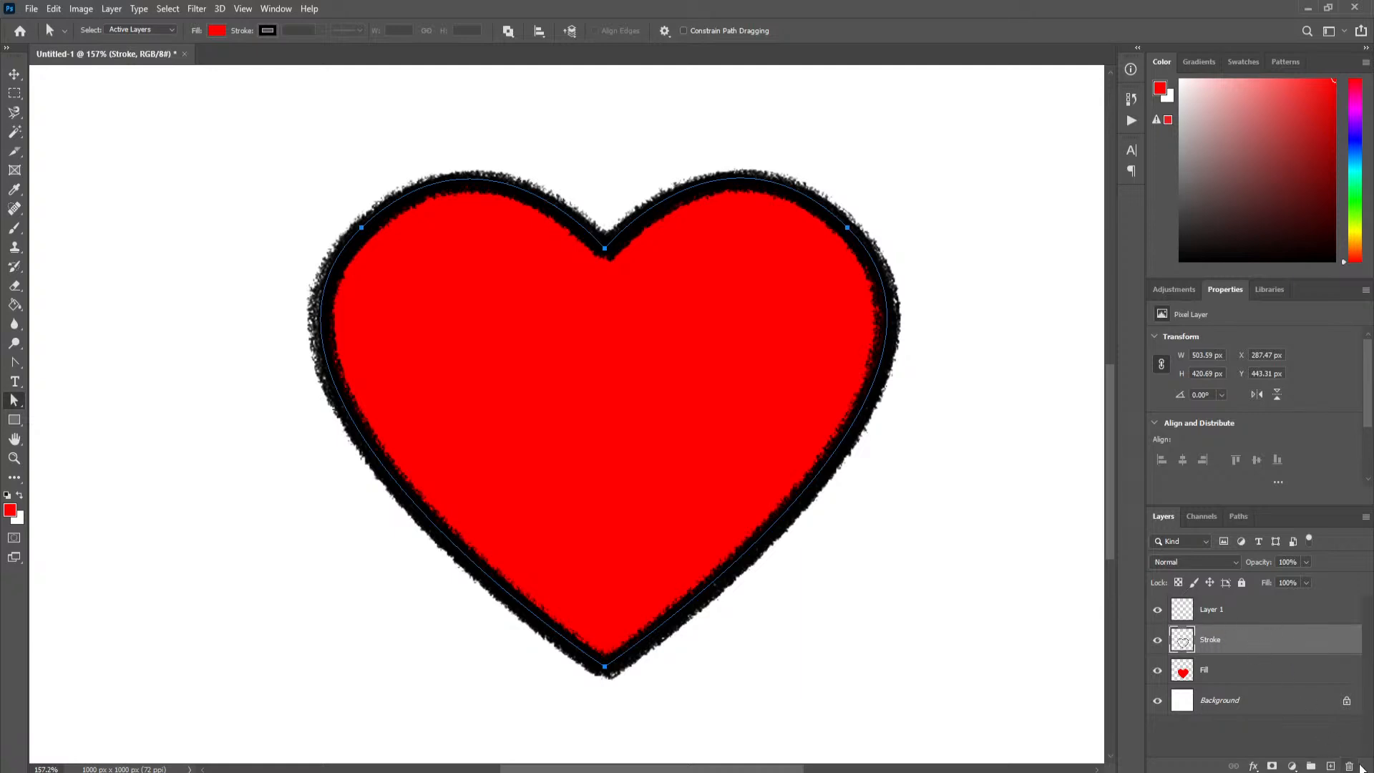
click(1238, 516)
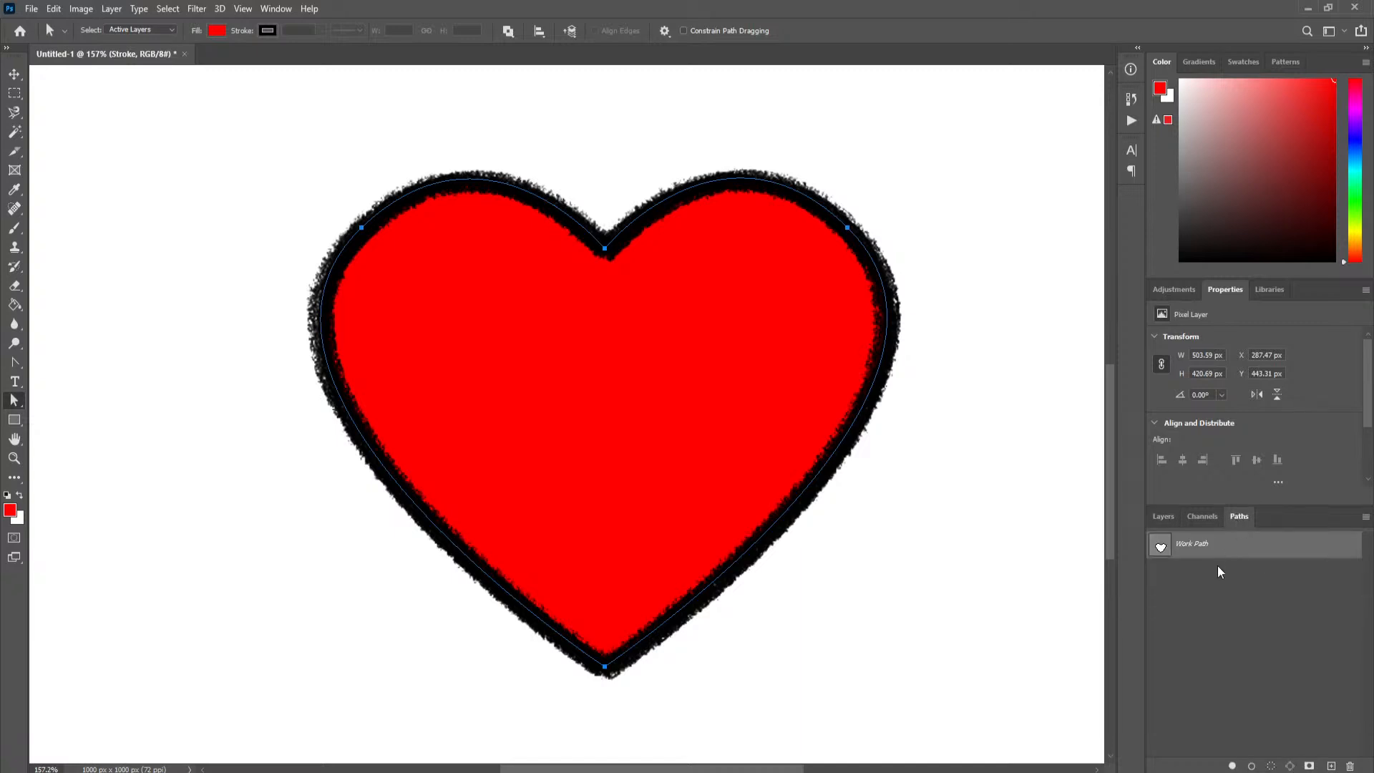
click(1163, 516)
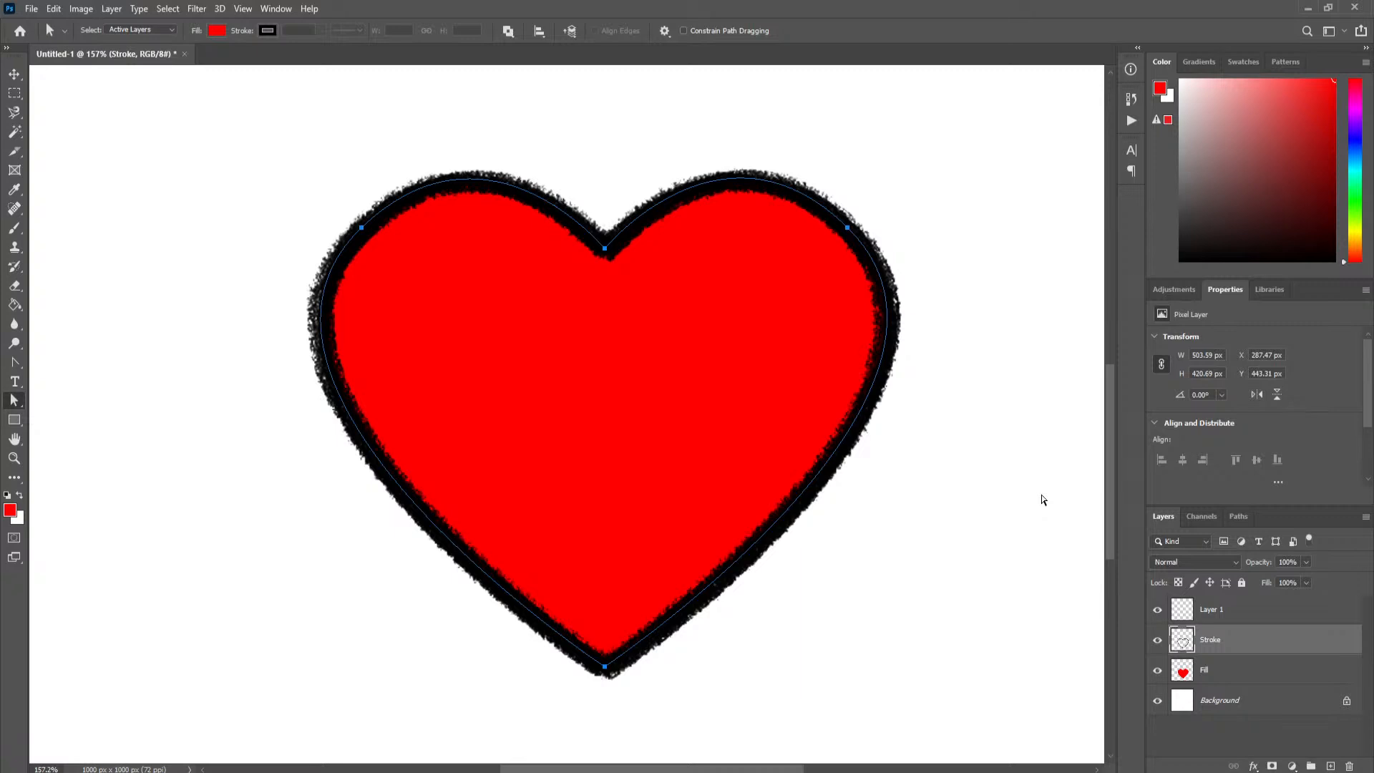
- Delete the Stroke layer and the Fill layer
click(1349, 765)
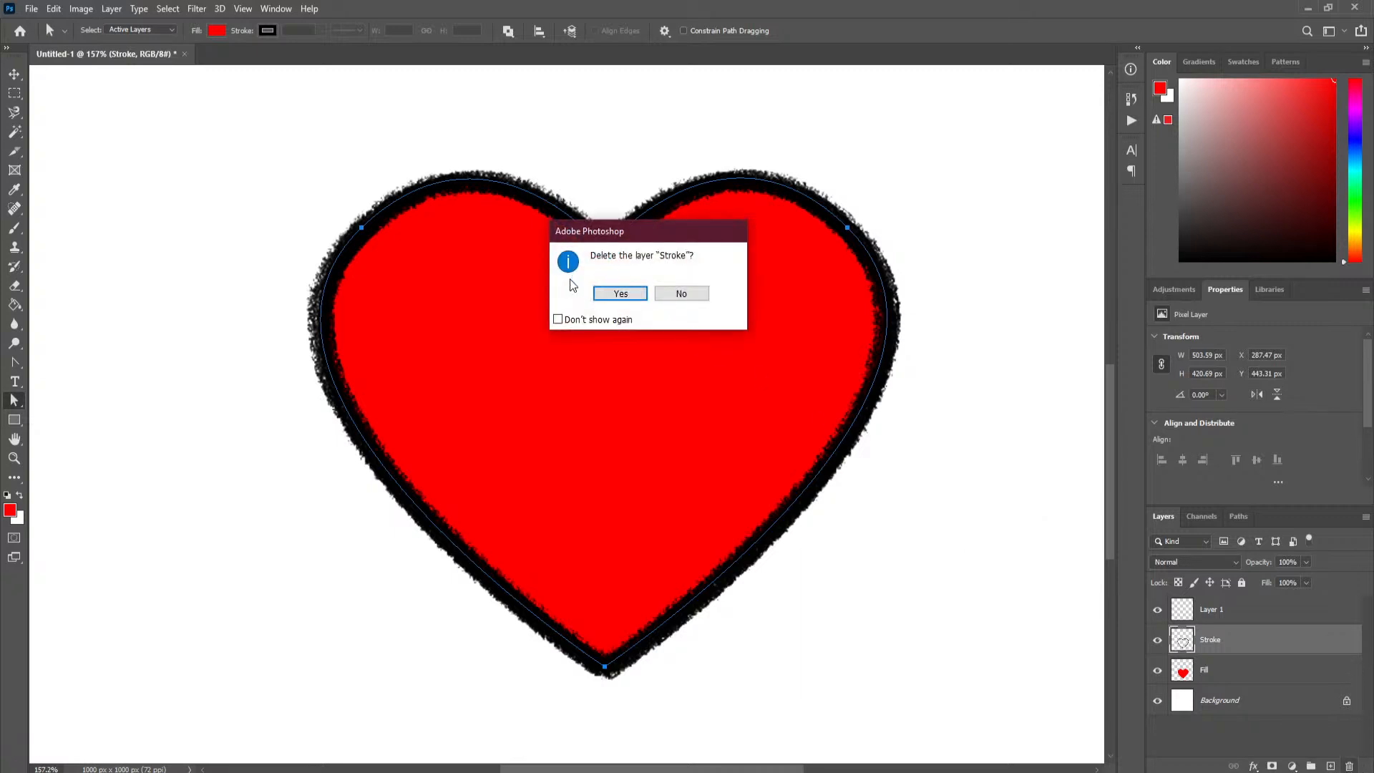
click(609, 287)
click(1349, 765)
click(614, 292)
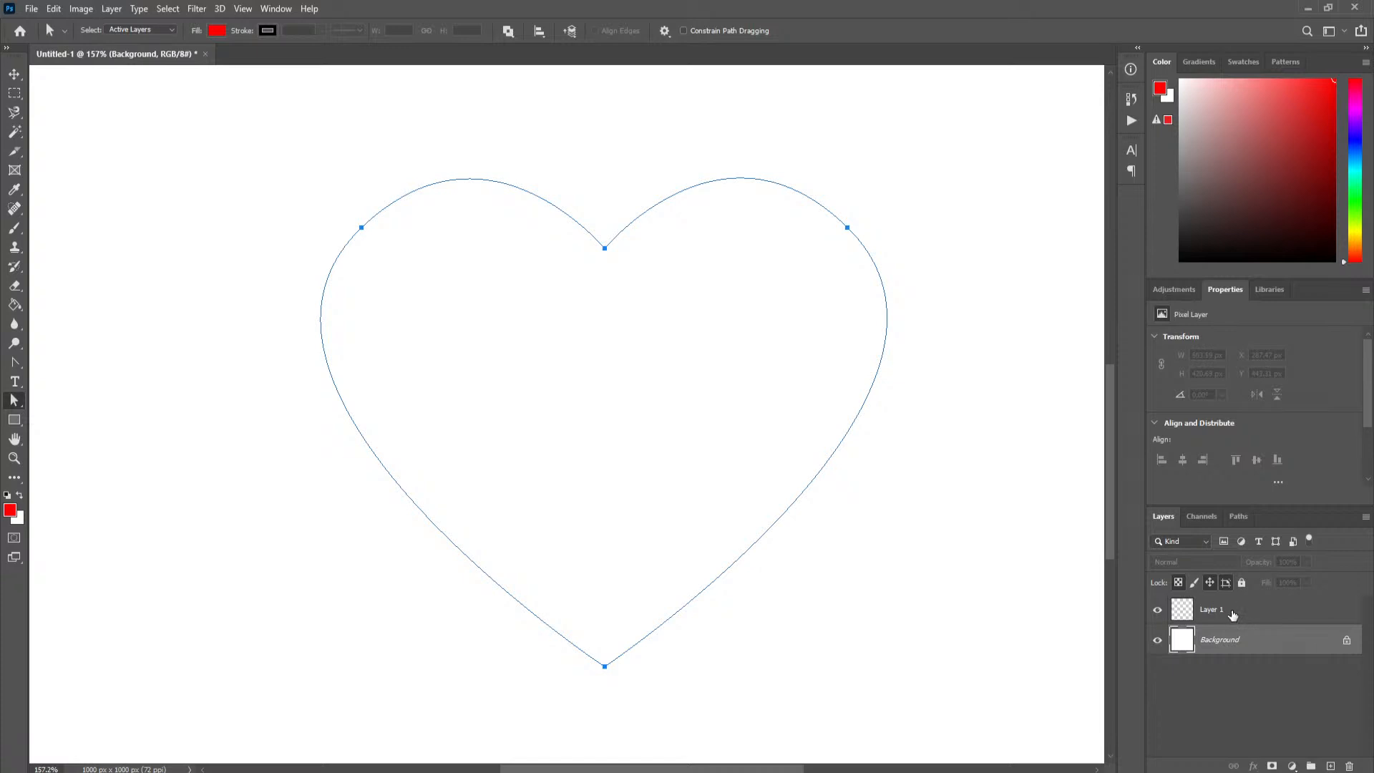
- Select Layer 1, activate the Horizontal Type tool and change its text color to black
click(1233, 613)
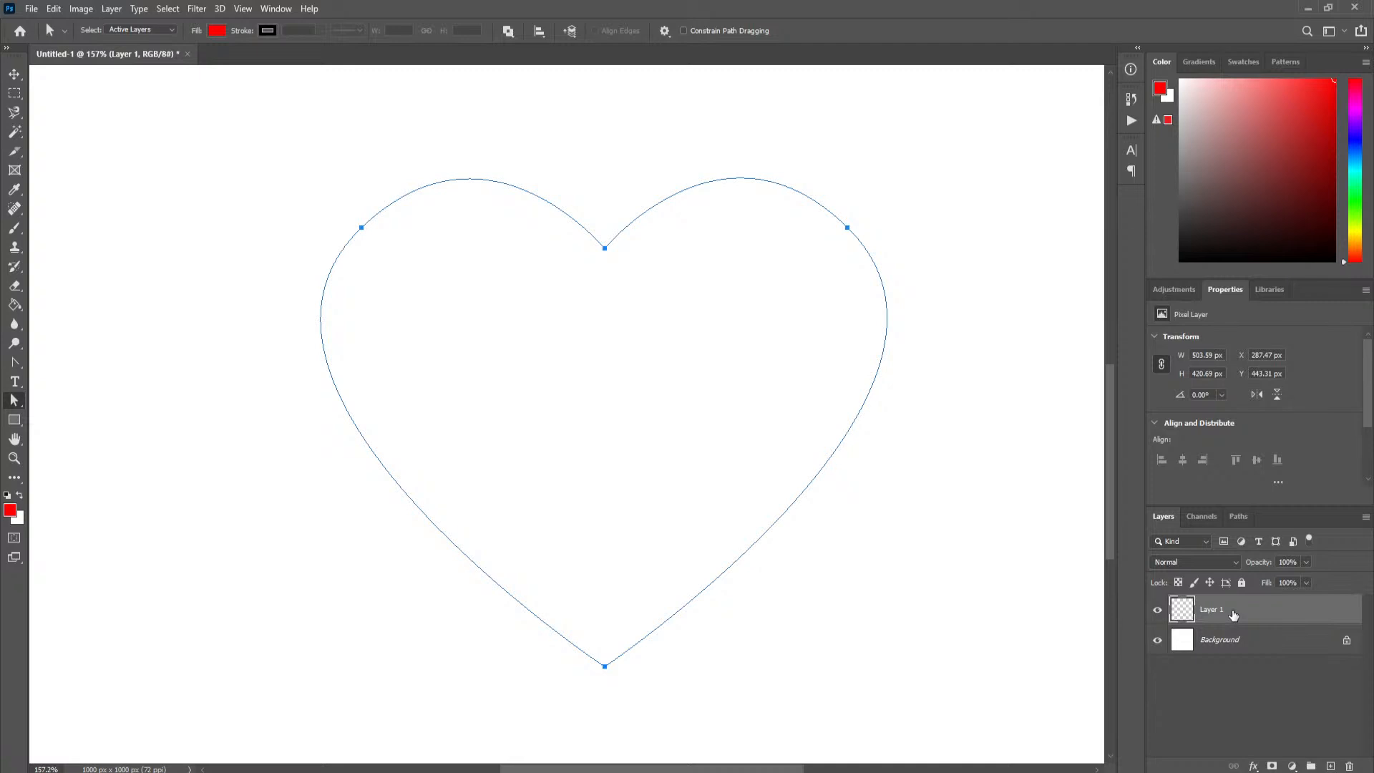
click(14, 382)
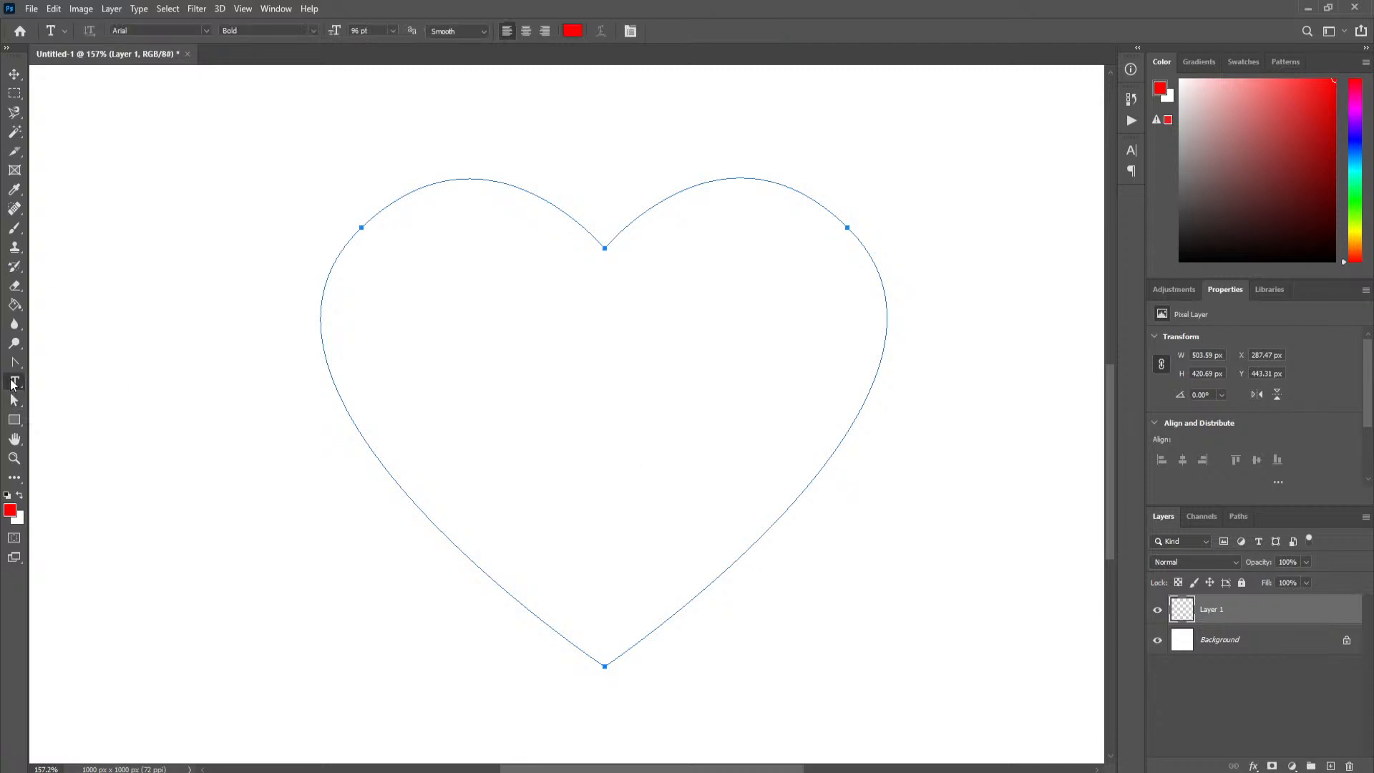
right_click(12, 383)
click(106, 390)
click(9, 510)
drag(687, 431, 614, 453)
click(942, 242)
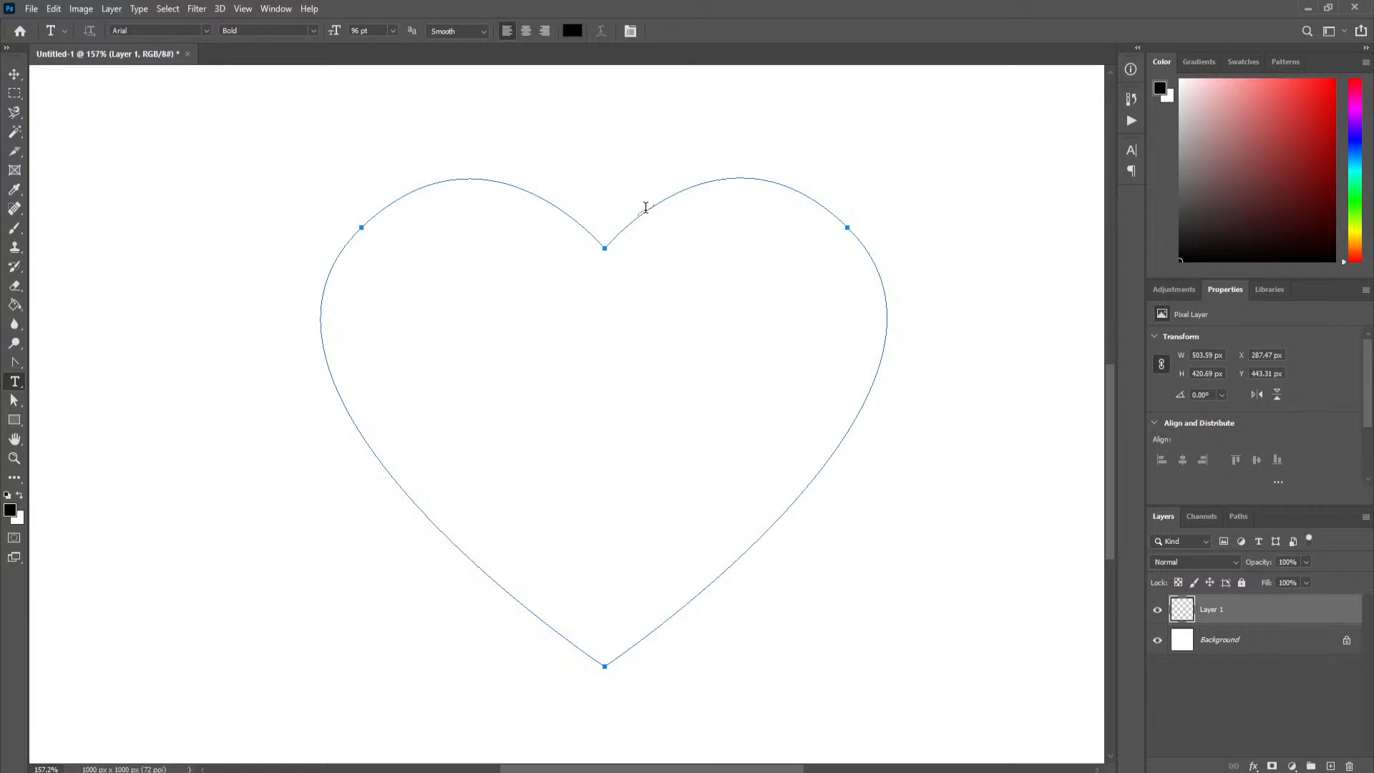
- Place Lorem ipsum text along the heart path, starting just right of the upper notch, at 28 pt with -80 tracking, and commit it
click(646, 208)
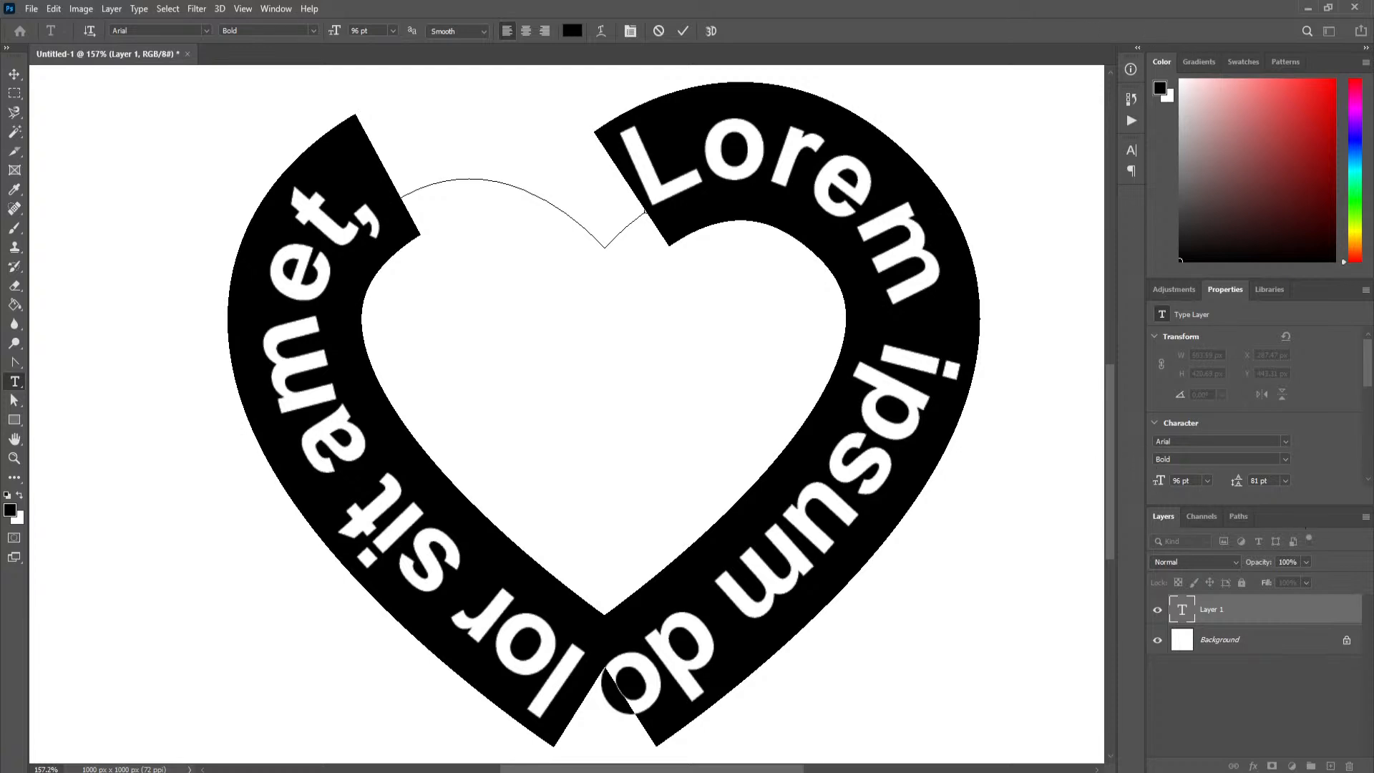
click(630, 32)
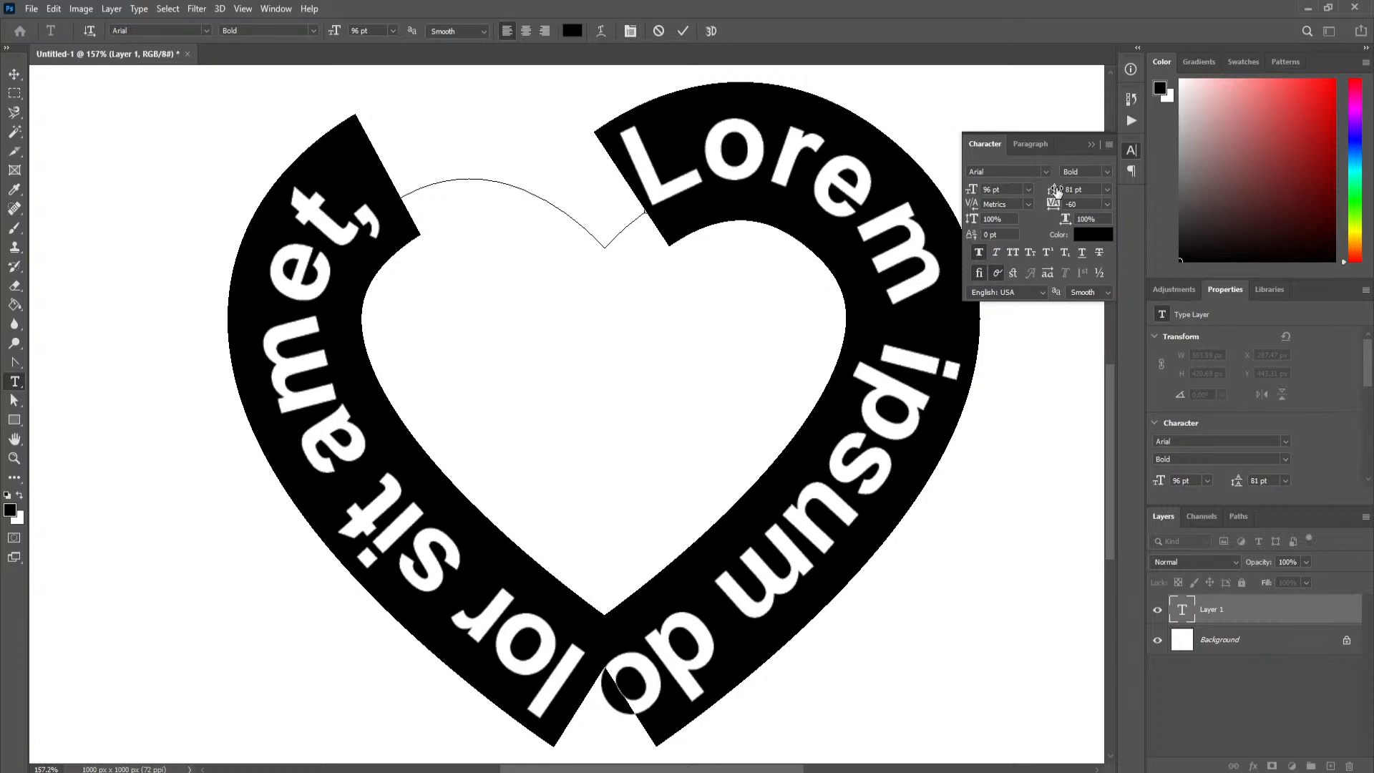
drag(975, 187, 931, 187)
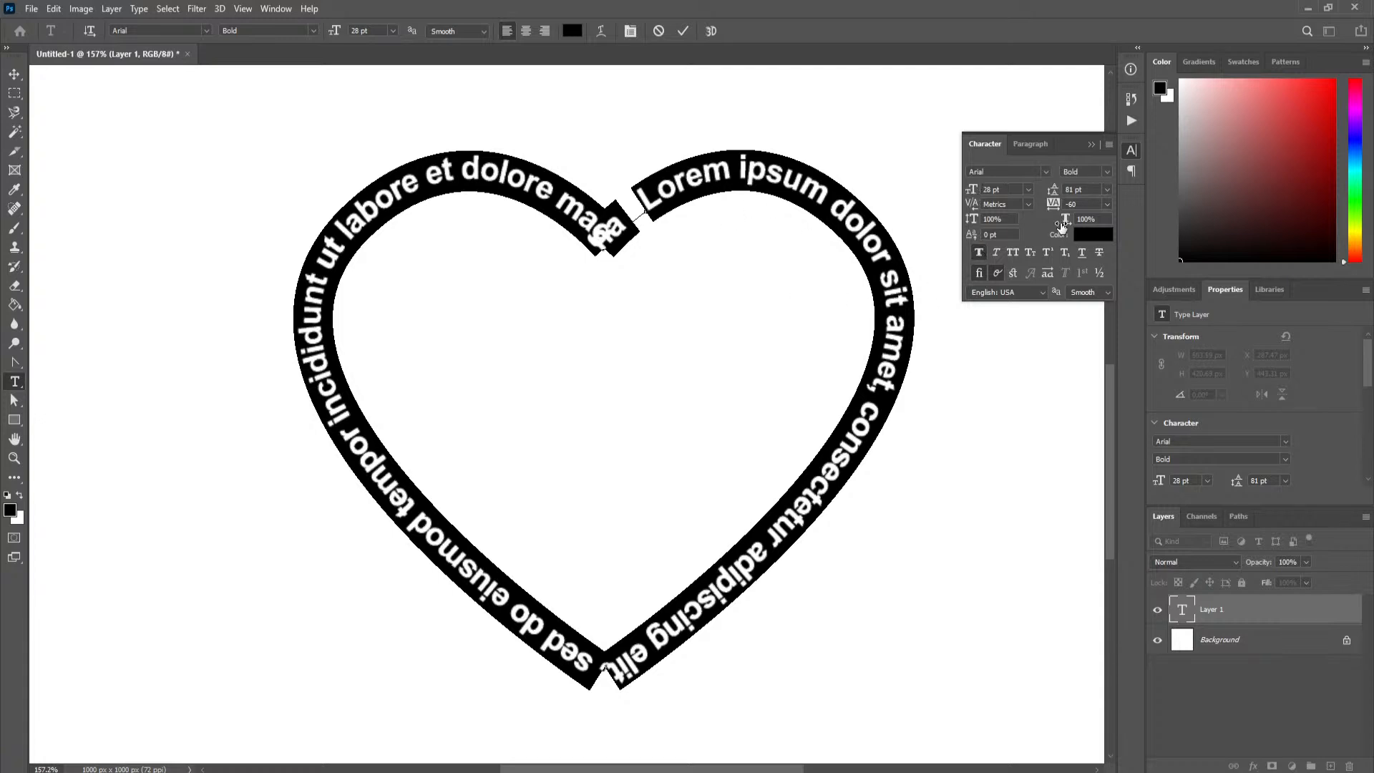
drag(1056, 207, 1057, 208)
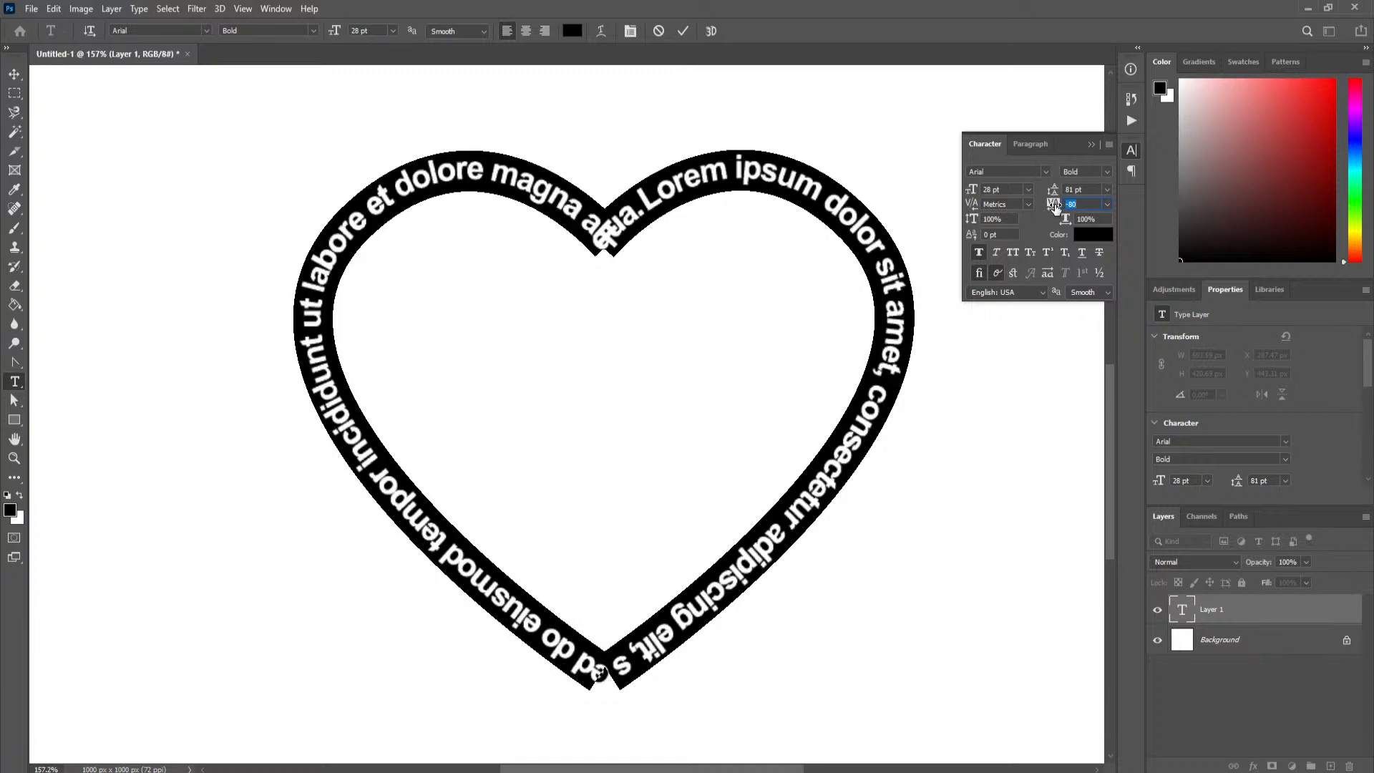
click(684, 31)
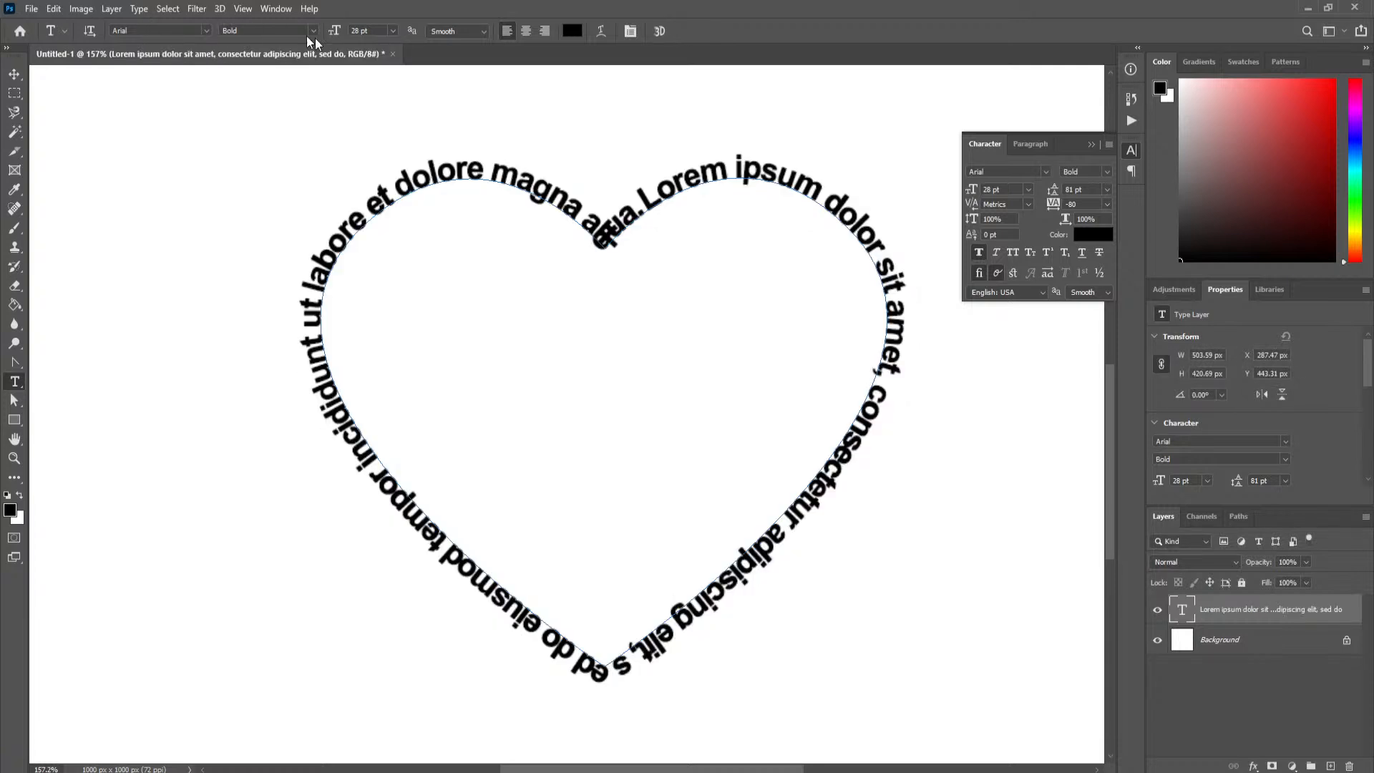
- Shift the start of the text along the heart path near the upper notch using the Direct Selection tool
click(14, 403)
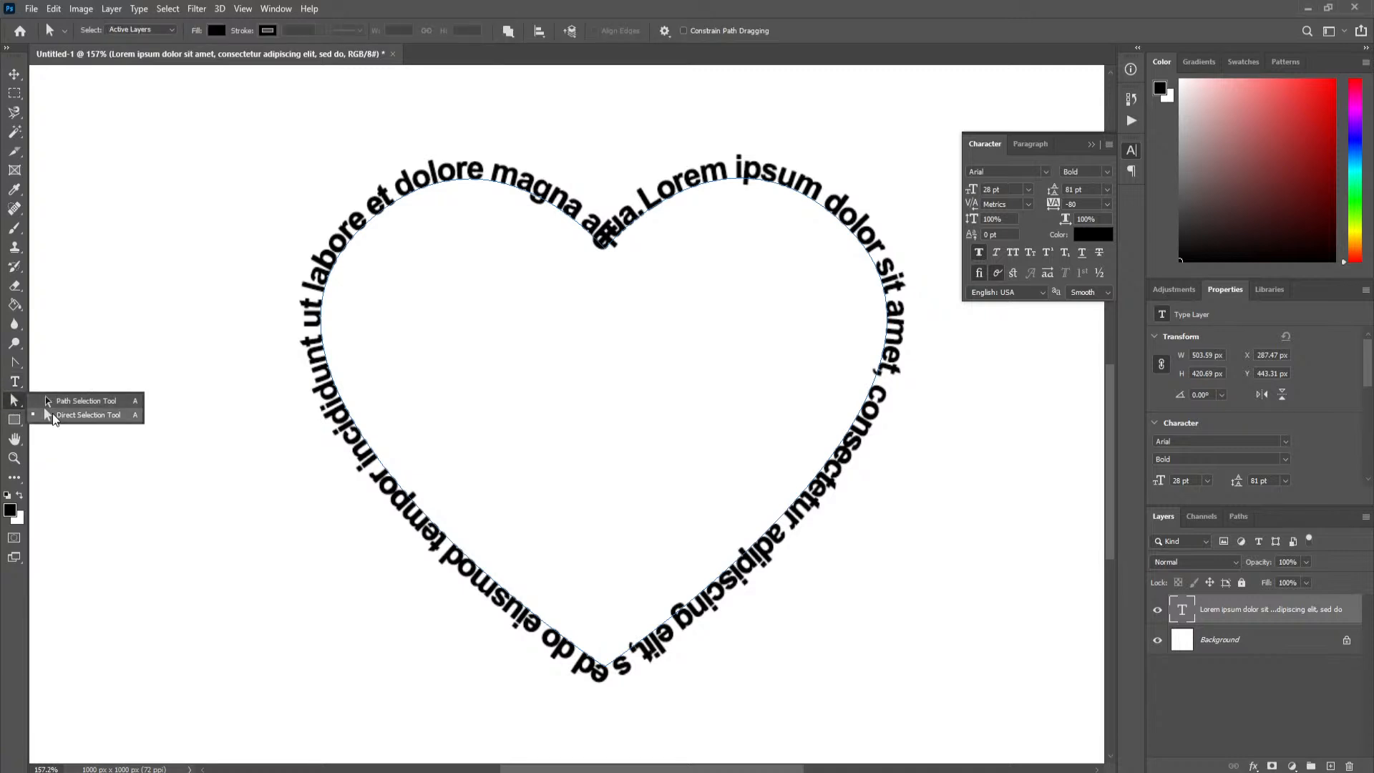
click(53, 414)
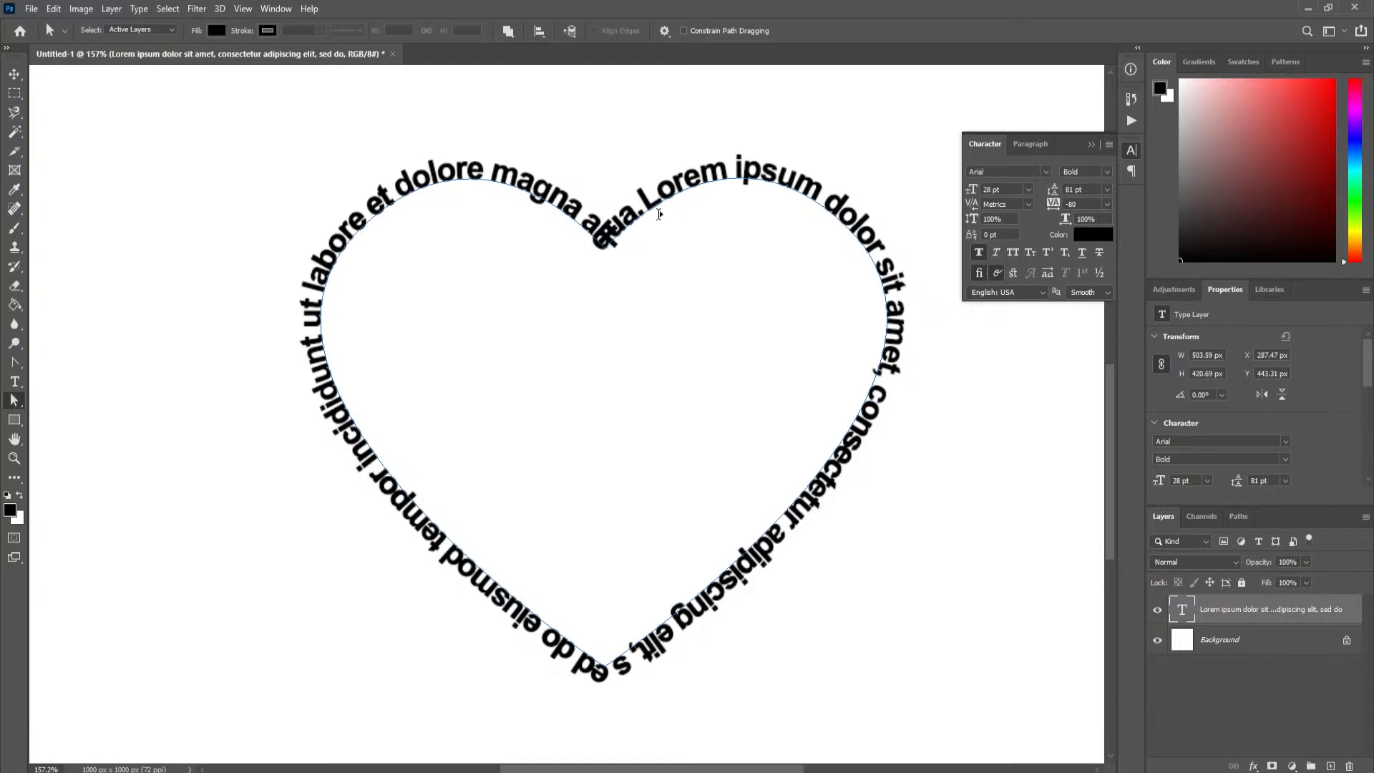
mouse_move(660, 215)
mouse_down()
mouse_move(817, 230)
mouse_move(790, 212)
mouse_move(687, 232)
mouse_move(682, 220)
mouse_move(596, 271)
mouse_move(491, 251)
mouse_move(392, 276)
mouse_move(376, 351)
mouse_move(476, 362)
mouse_move(517, 341)
mouse_move(393, 322)
mouse_move(315, 196)
mouse_move(305, 248)
mouse_move(361, 451)
mouse_move(598, 592)
mouse_move(793, 457)
mouse_move(790, 230)
mouse_move(685, 217)
mouse_move(722, 197)
mouse_move(731, 221)
mouse_move(727, 330)
mouse_move(746, 295)
mouse_move(709, 285)
mouse_move(704, 205)
mouse_move(660, 117)
mouse_move(841, 169)
mouse_move(883, 469)
mouse_move(583, 669)
mouse_move(367, 310)
mouse_move(437, 173)
mouse_move(626, 184)
mouse_up()
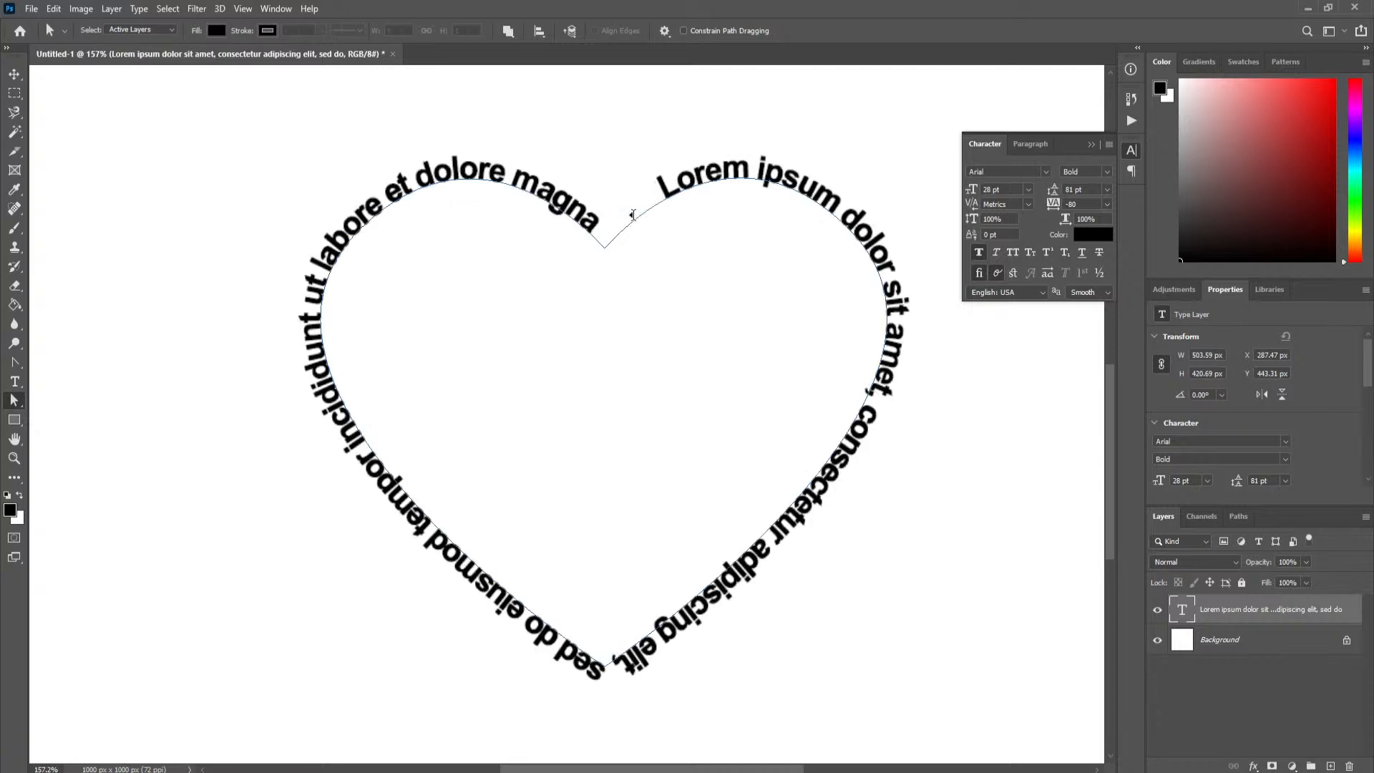
click(576, 157)
- Delete the Lorem ipsum text layer, reactivate the heart work path and return to the layer list
click(1349, 766)
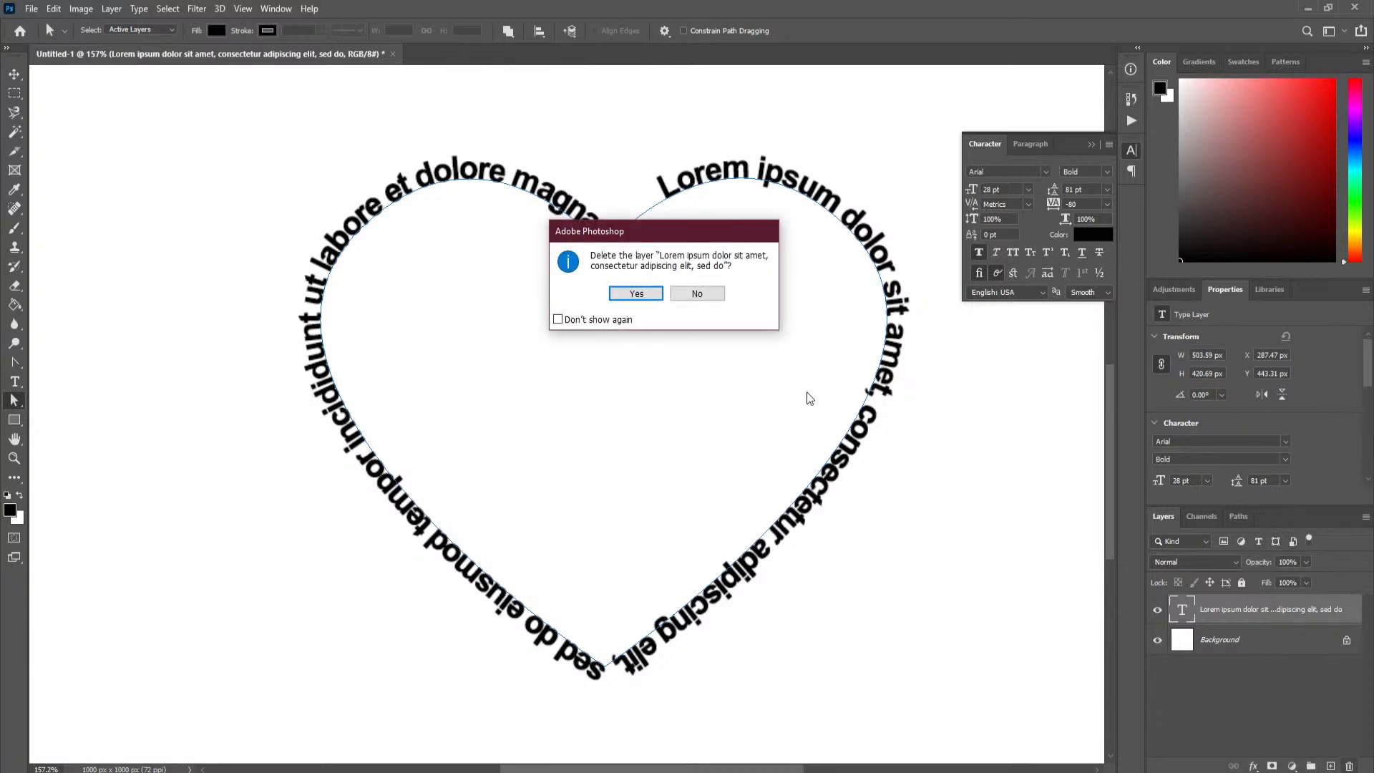
click(653, 295)
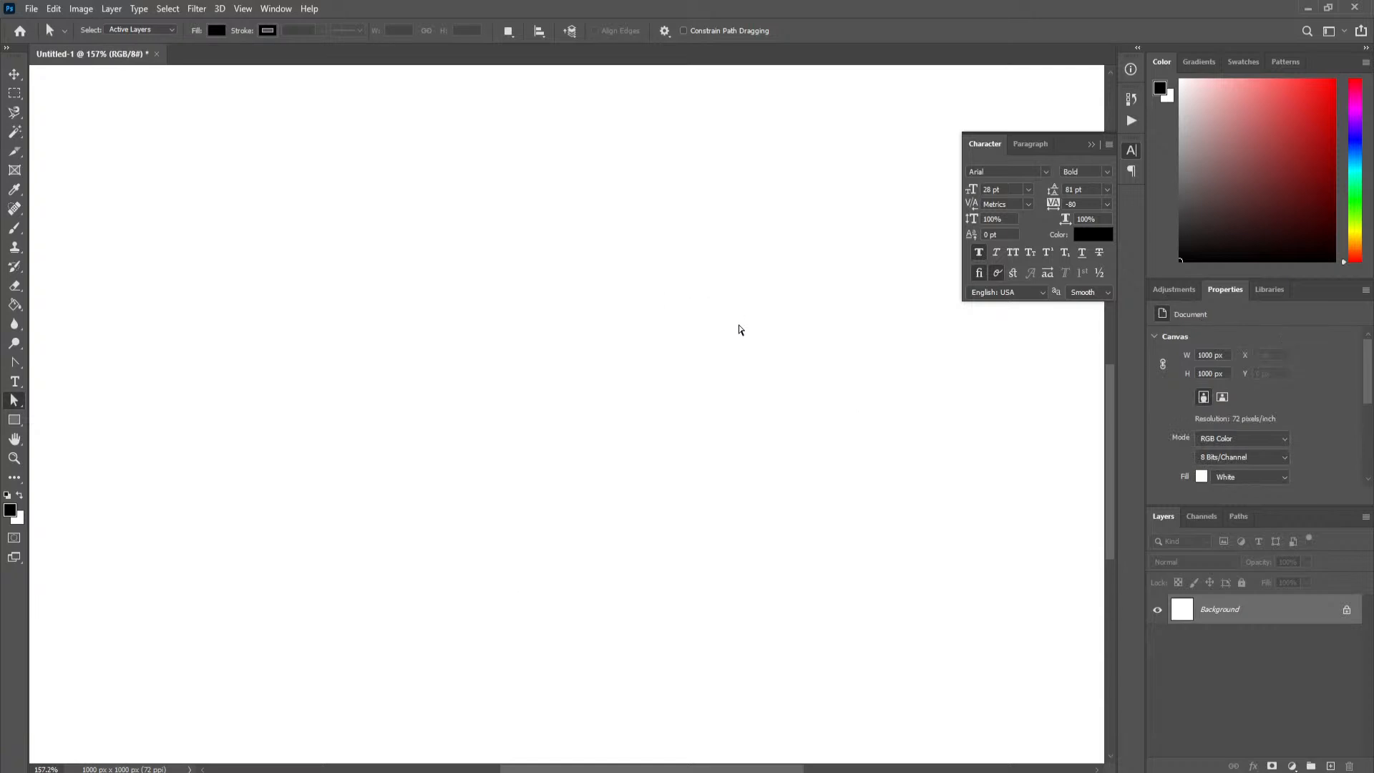
click(1244, 514)
click(1225, 546)
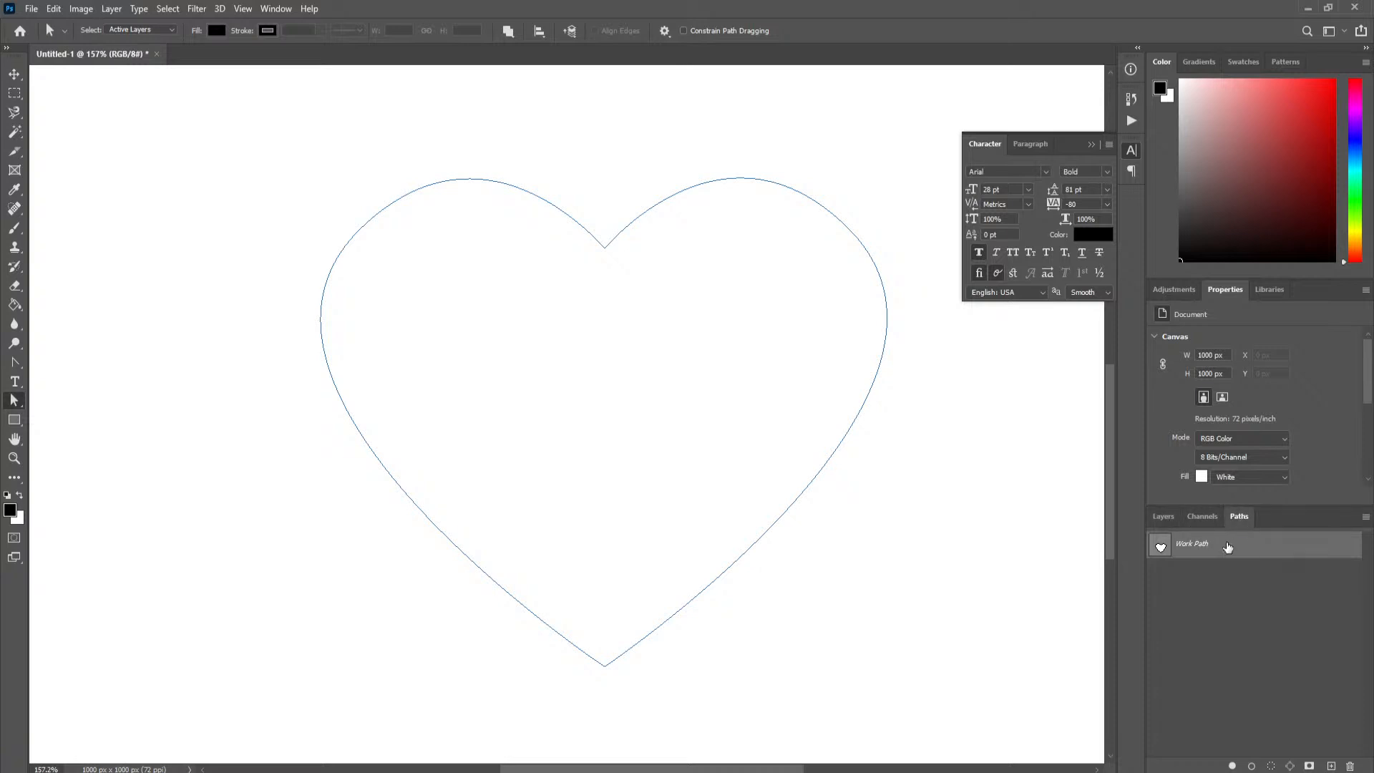
click(1164, 517)
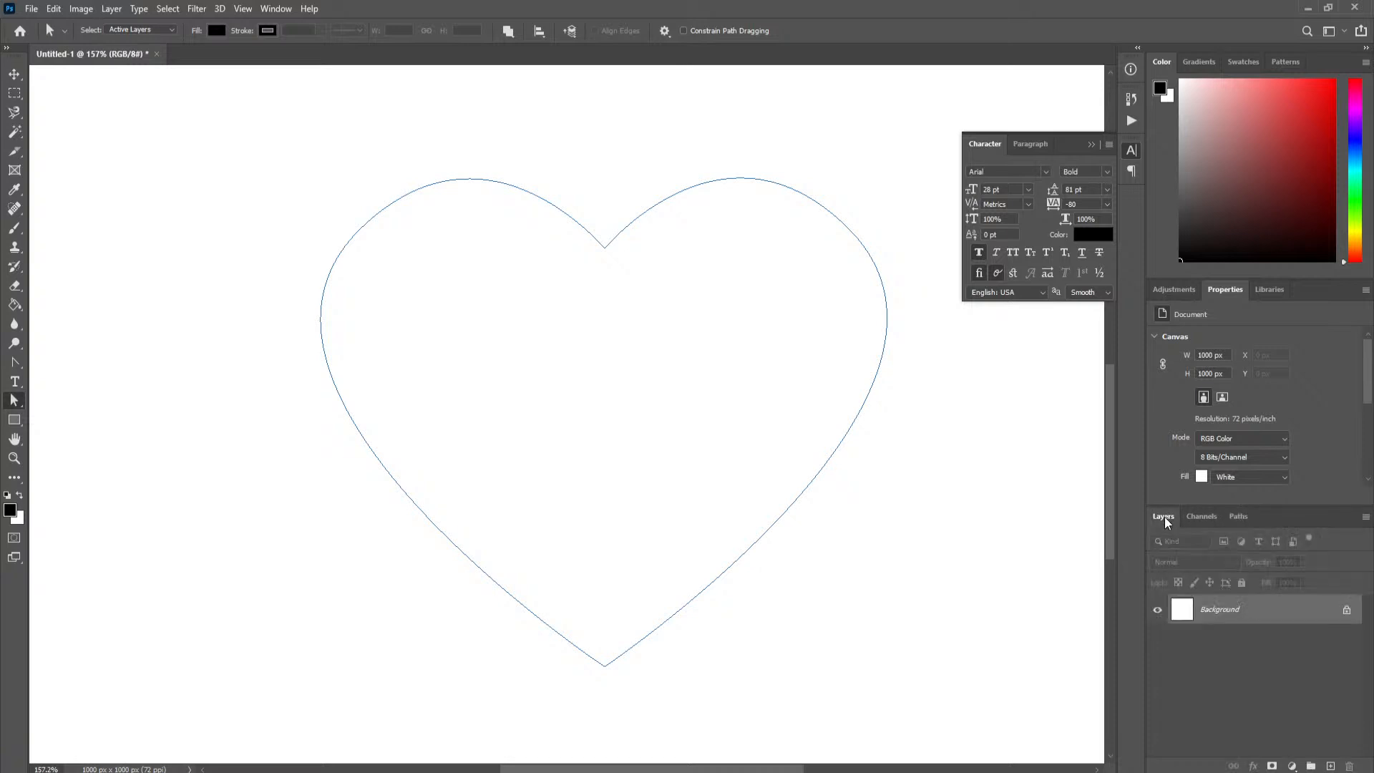
- Place Lorem ipsum text inside the heart path with the Type tool, at 14 pt with Auto leading
click(15, 382)
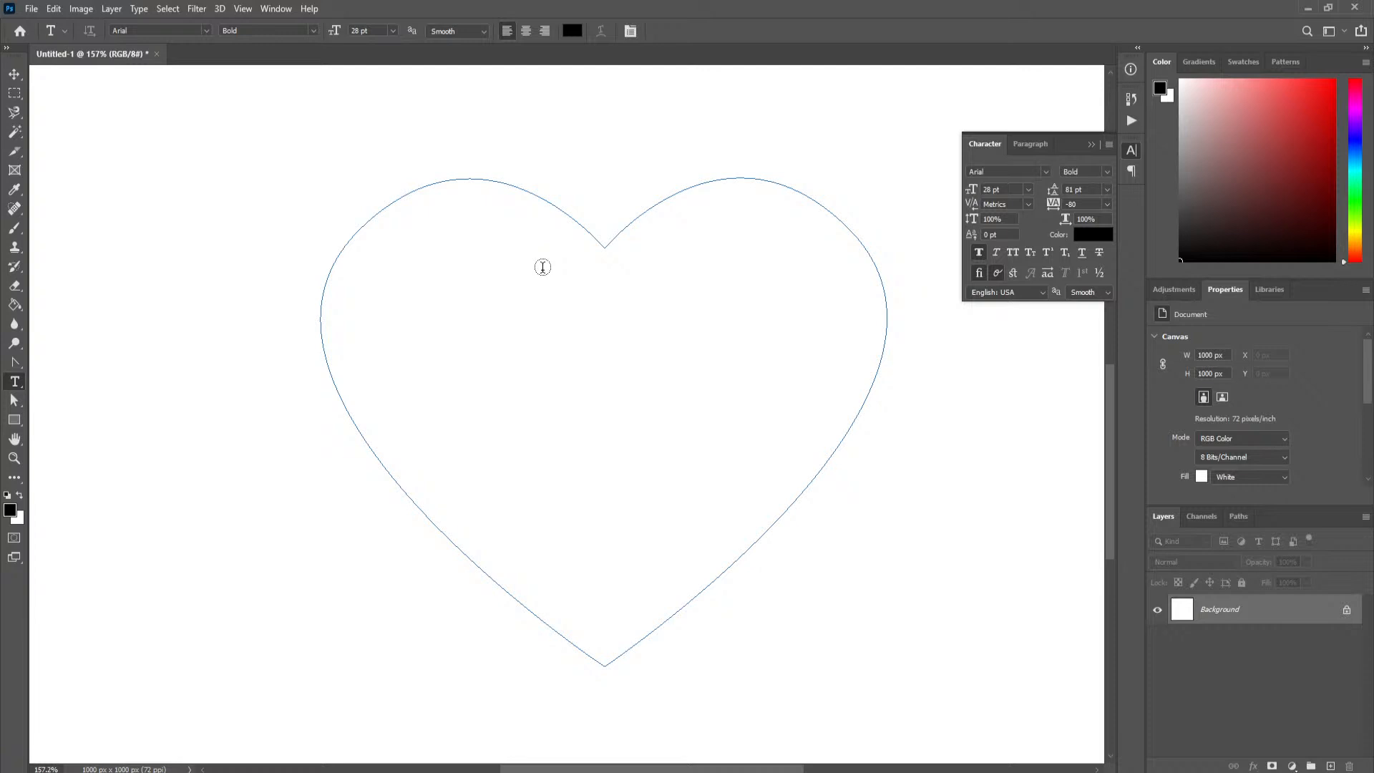
click(478, 206)
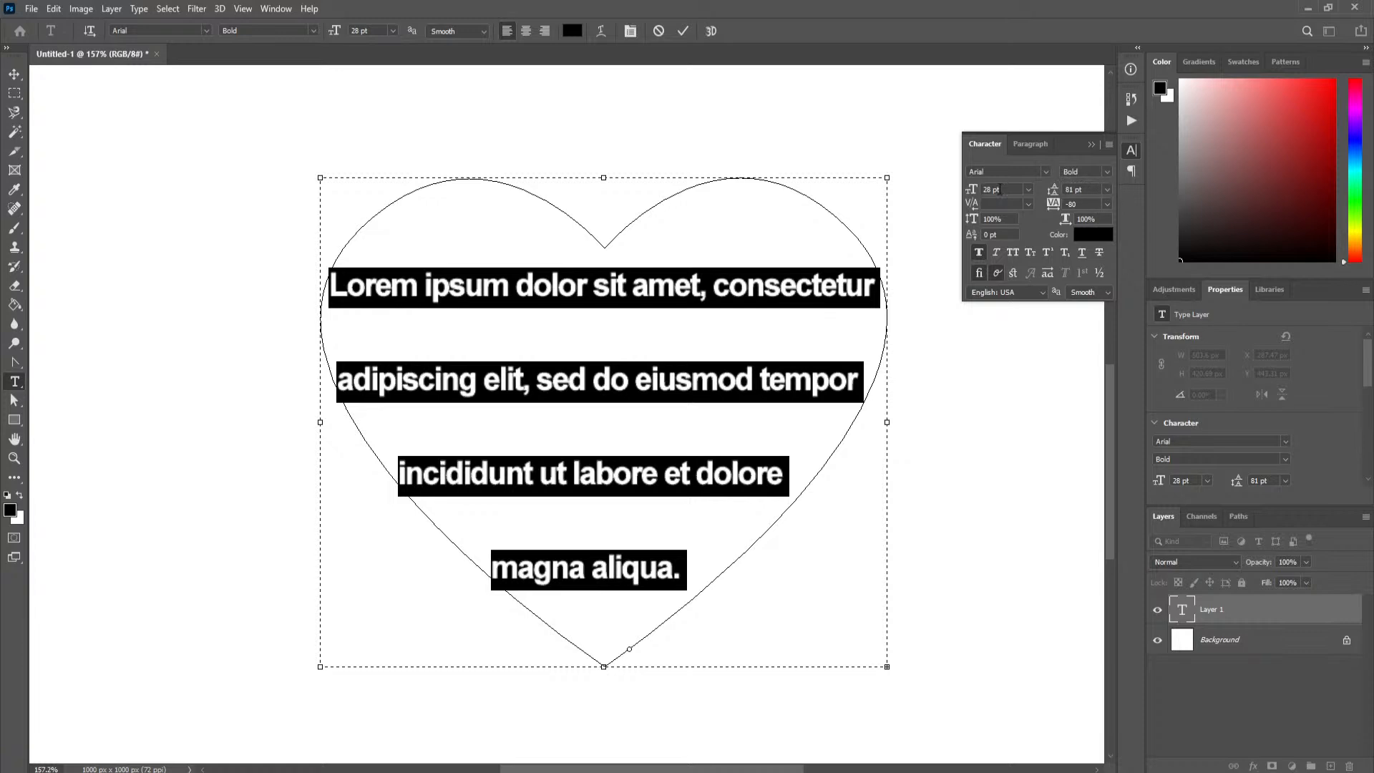
drag(975, 192, 951, 192)
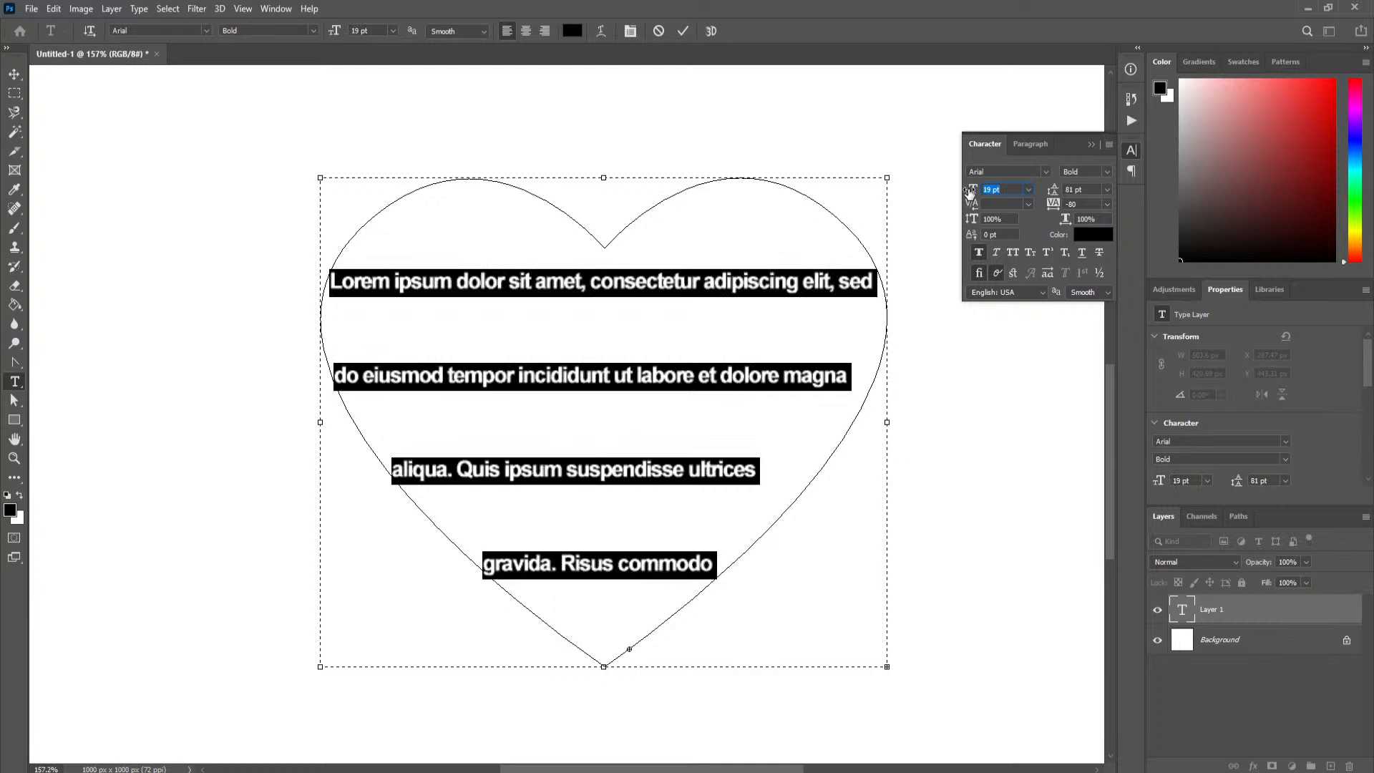
click(1106, 191)
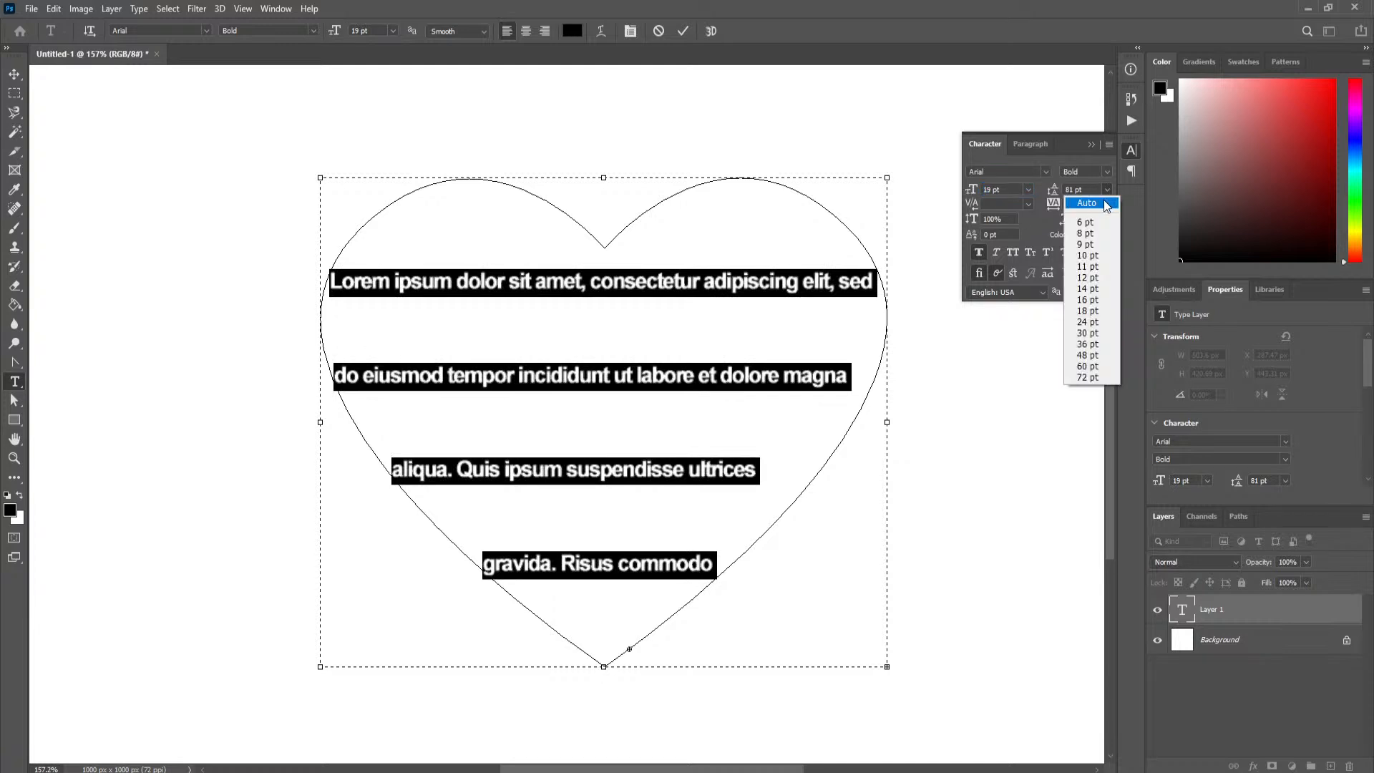
click(1104, 199)
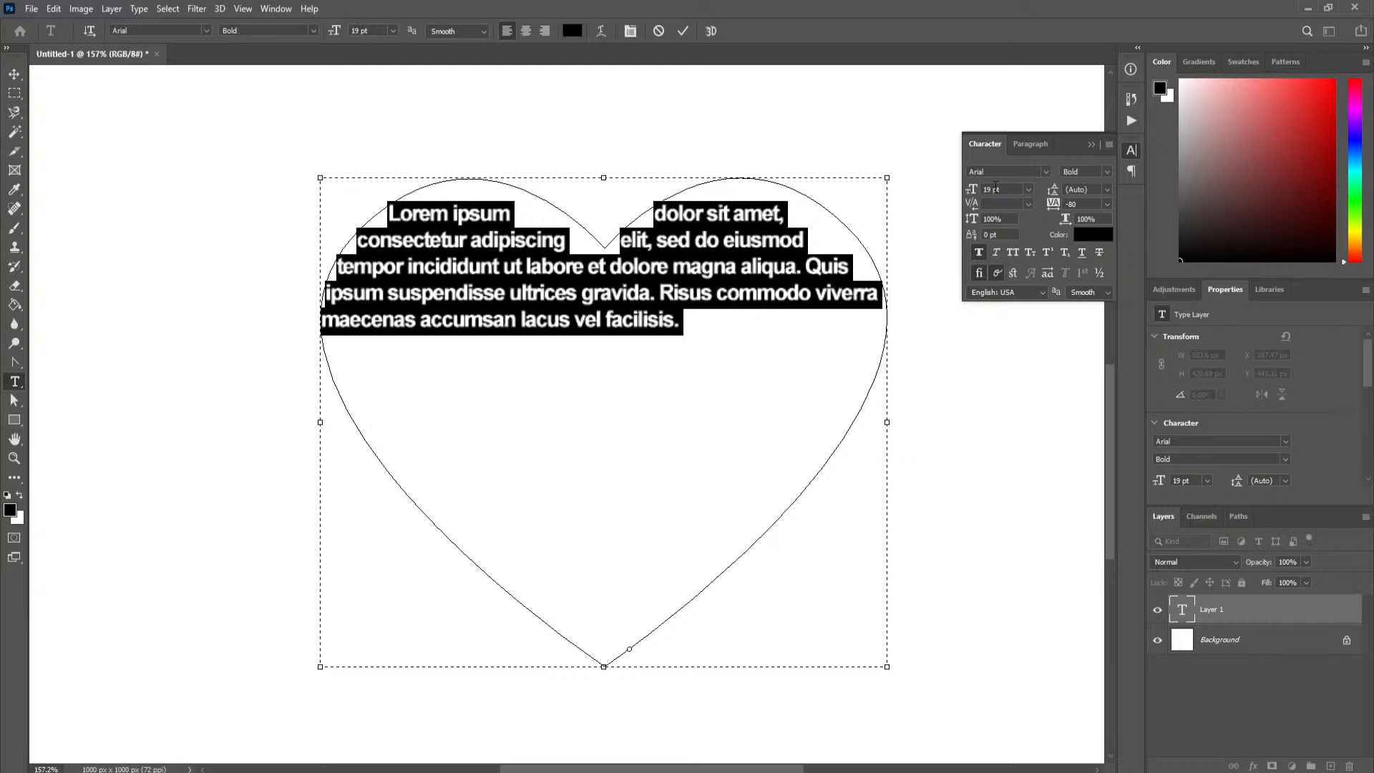
drag(976, 192, 971, 192)
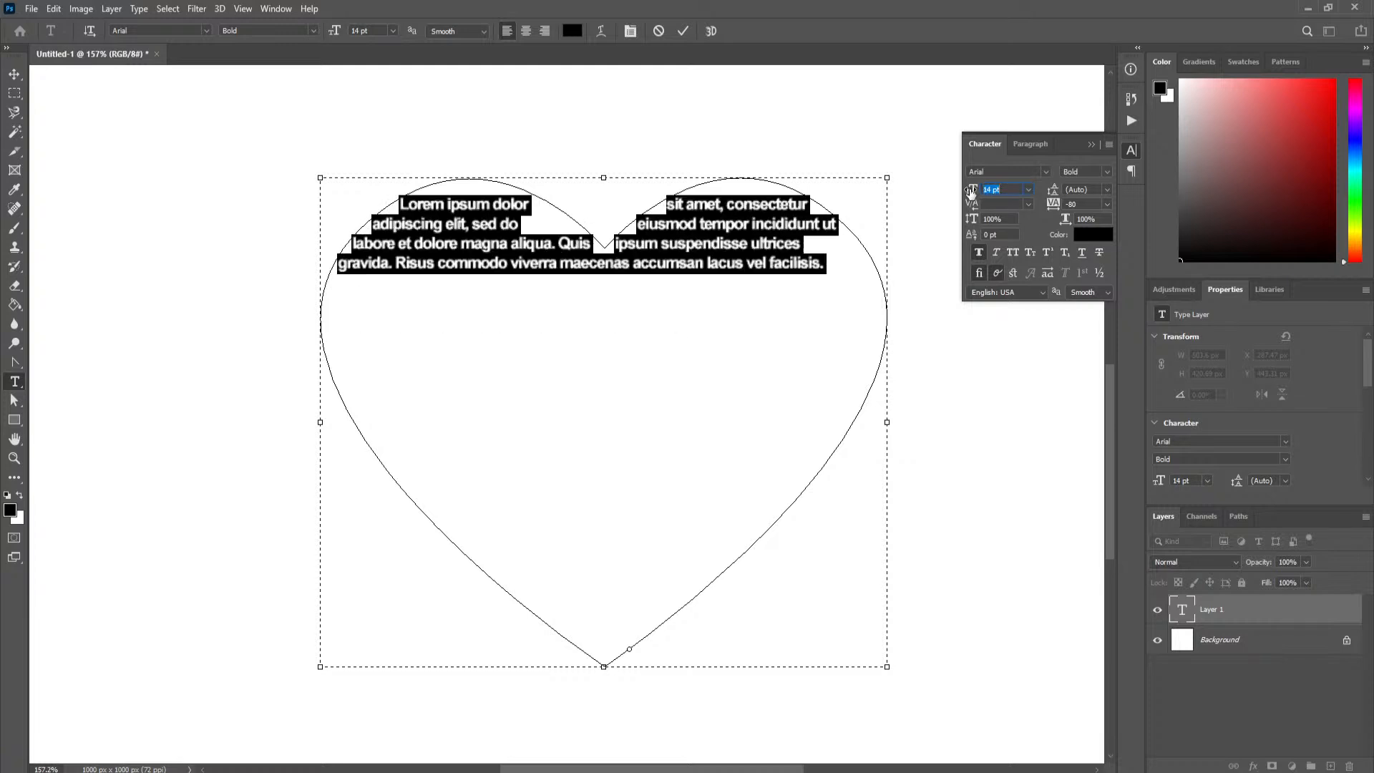
- Justify the heart text with its last line centered, fill the rest of the heart with two more Lorem ipsum passages and commit it
click(1033, 145)
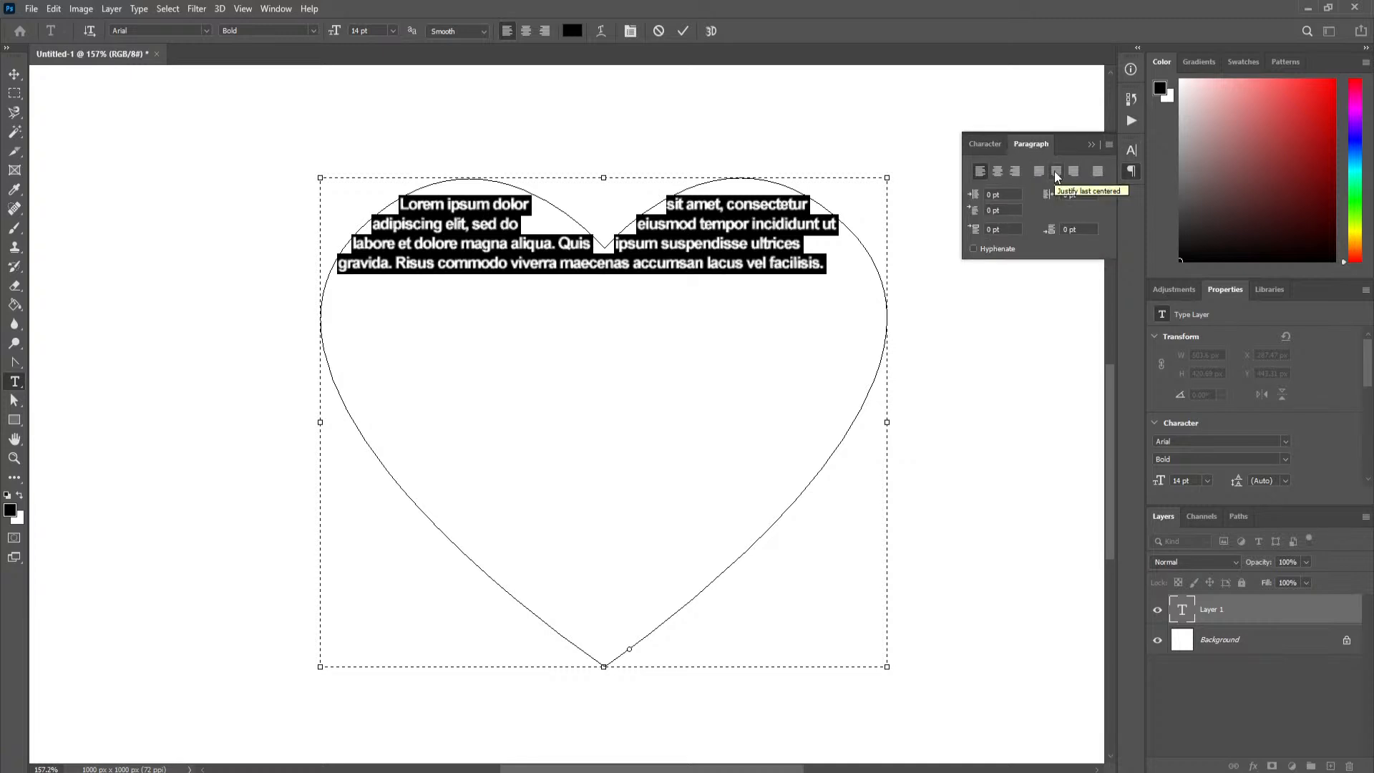
click(1055, 172)
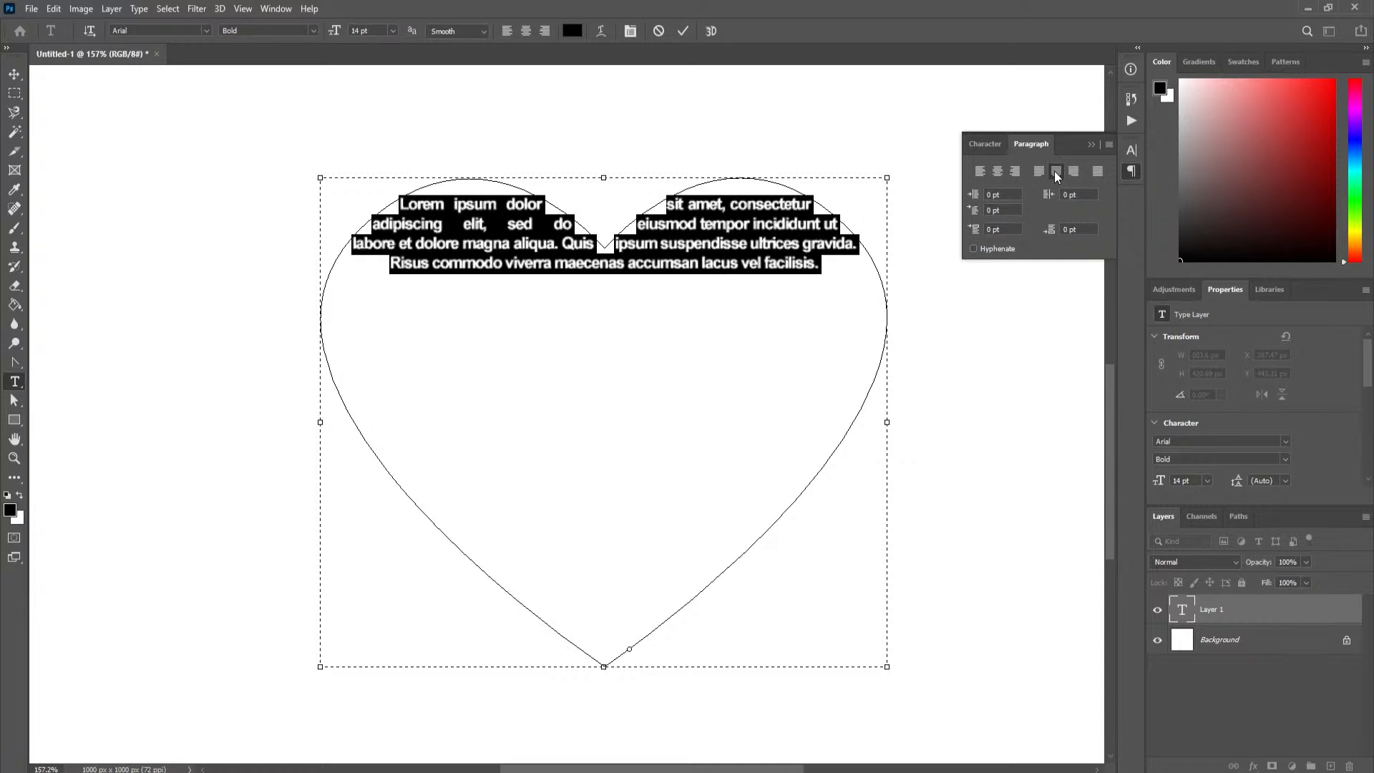
click(836, 262)
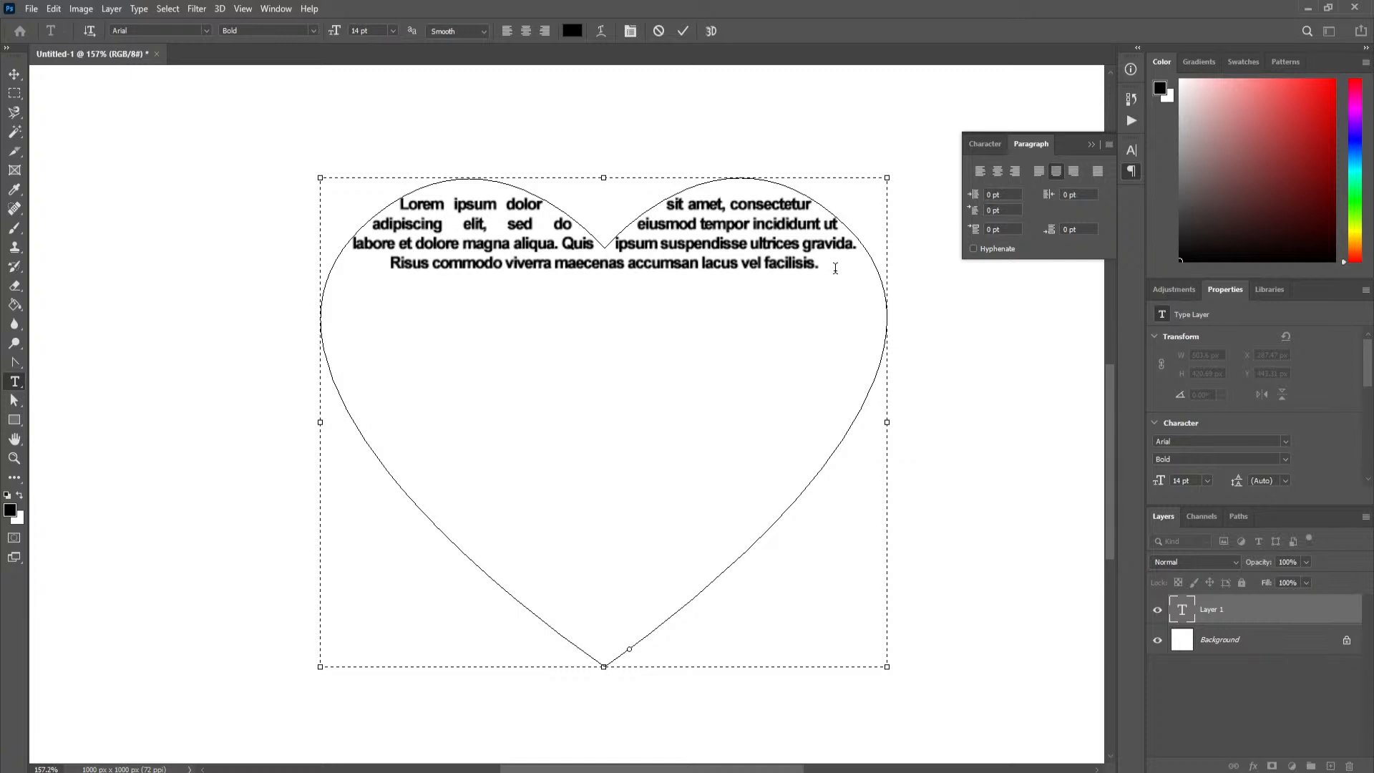
click(139, 9)
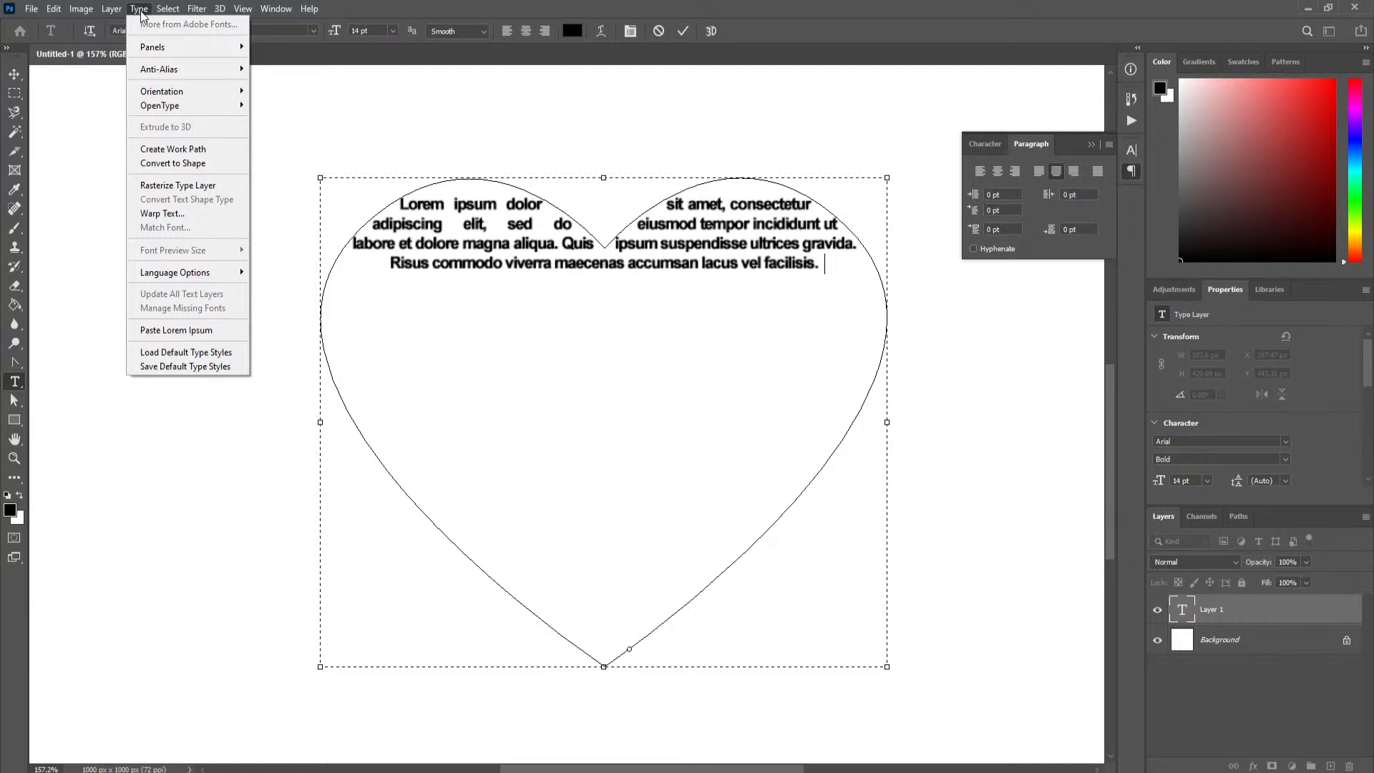
click(208, 334)
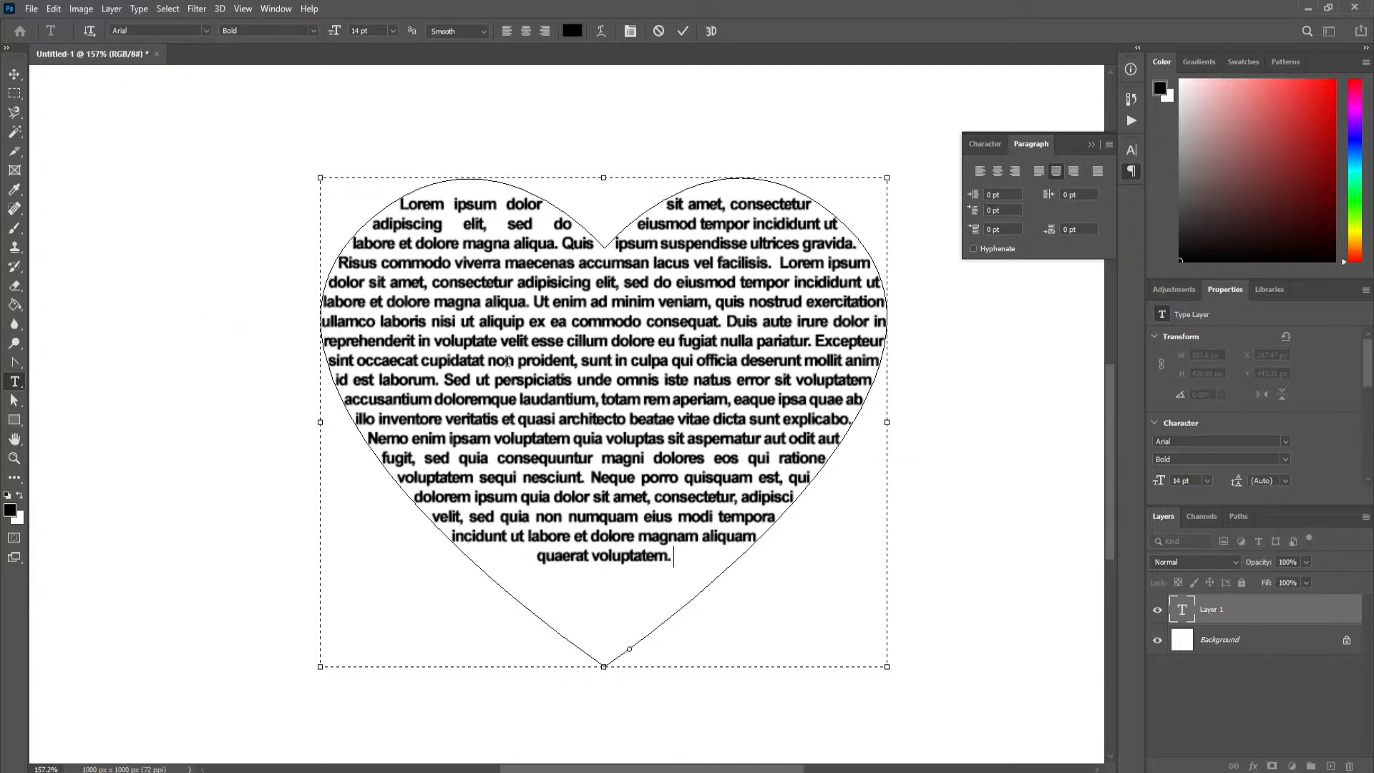
click(136, 10)
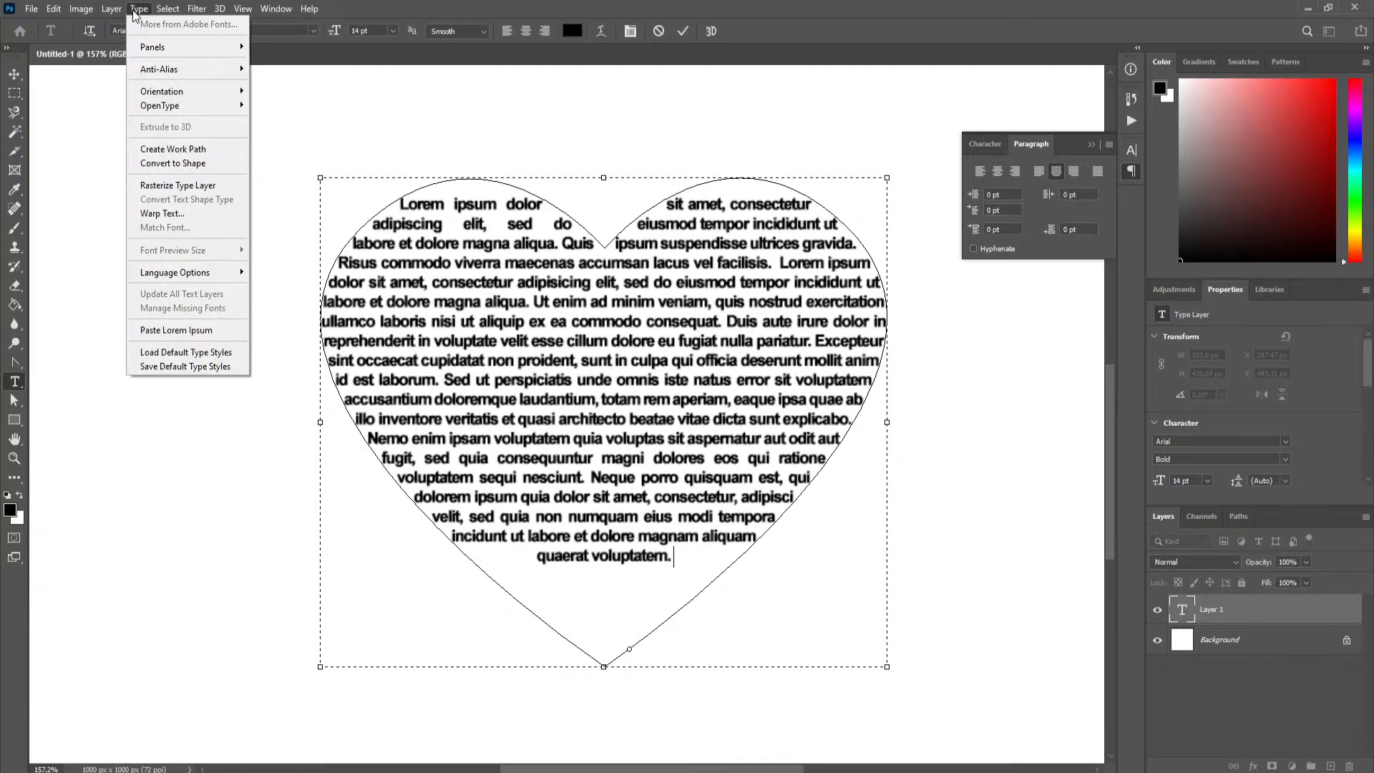
click(187, 332)
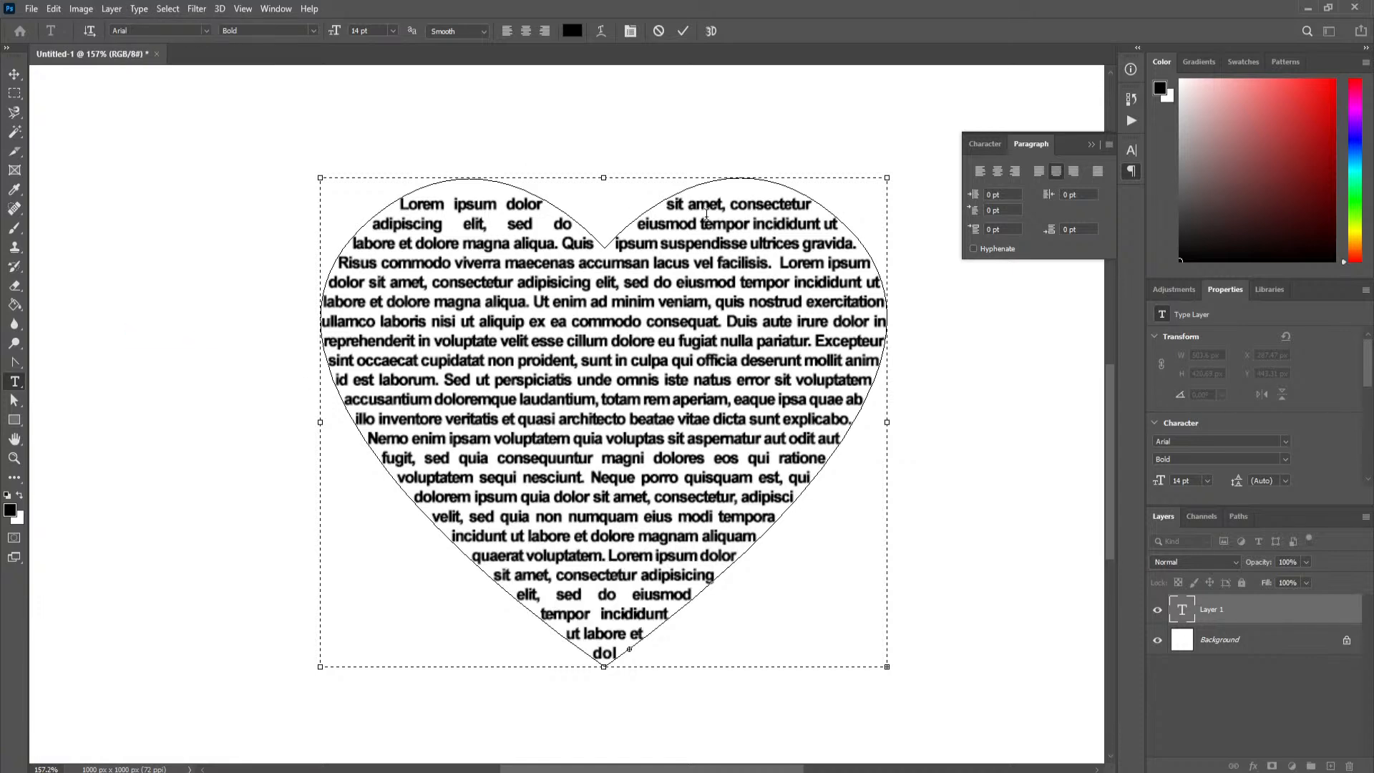
click(682, 32)
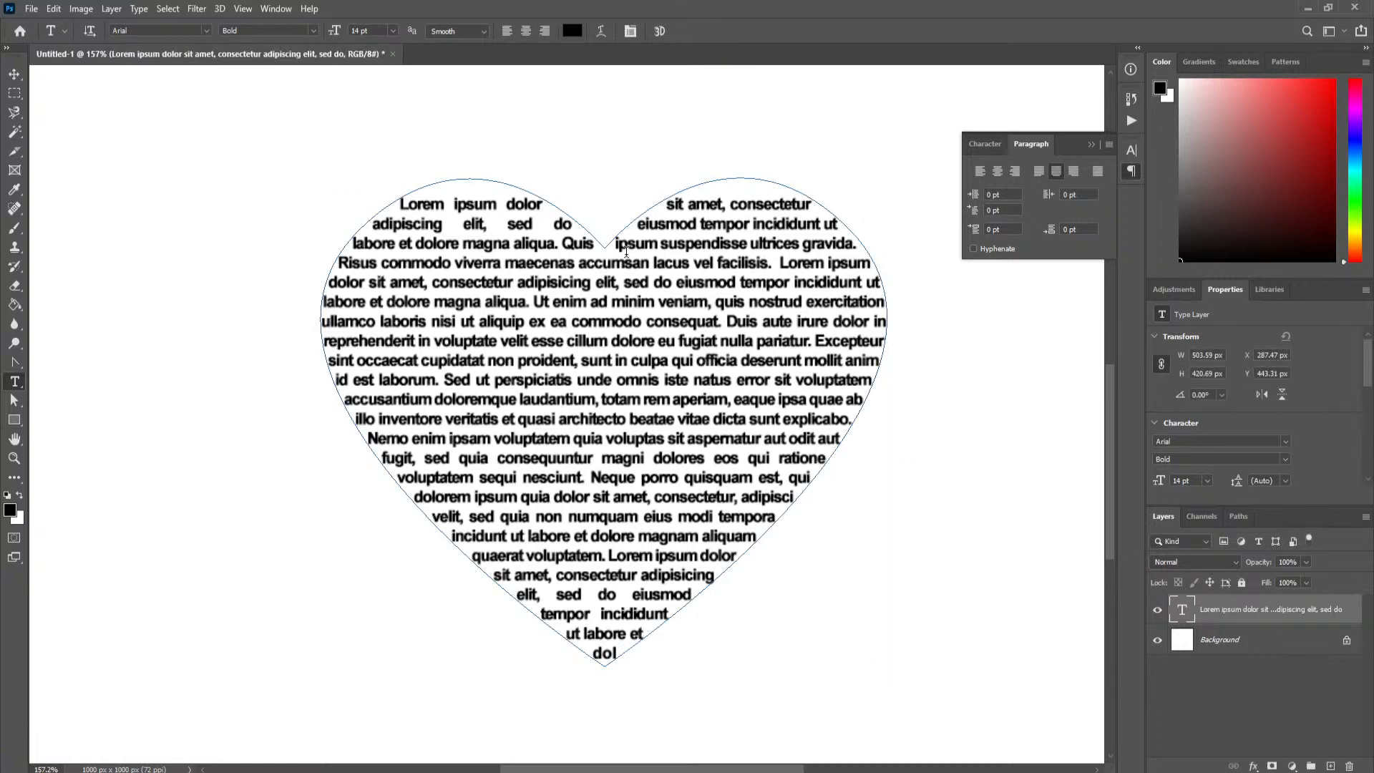
click(1092, 146)
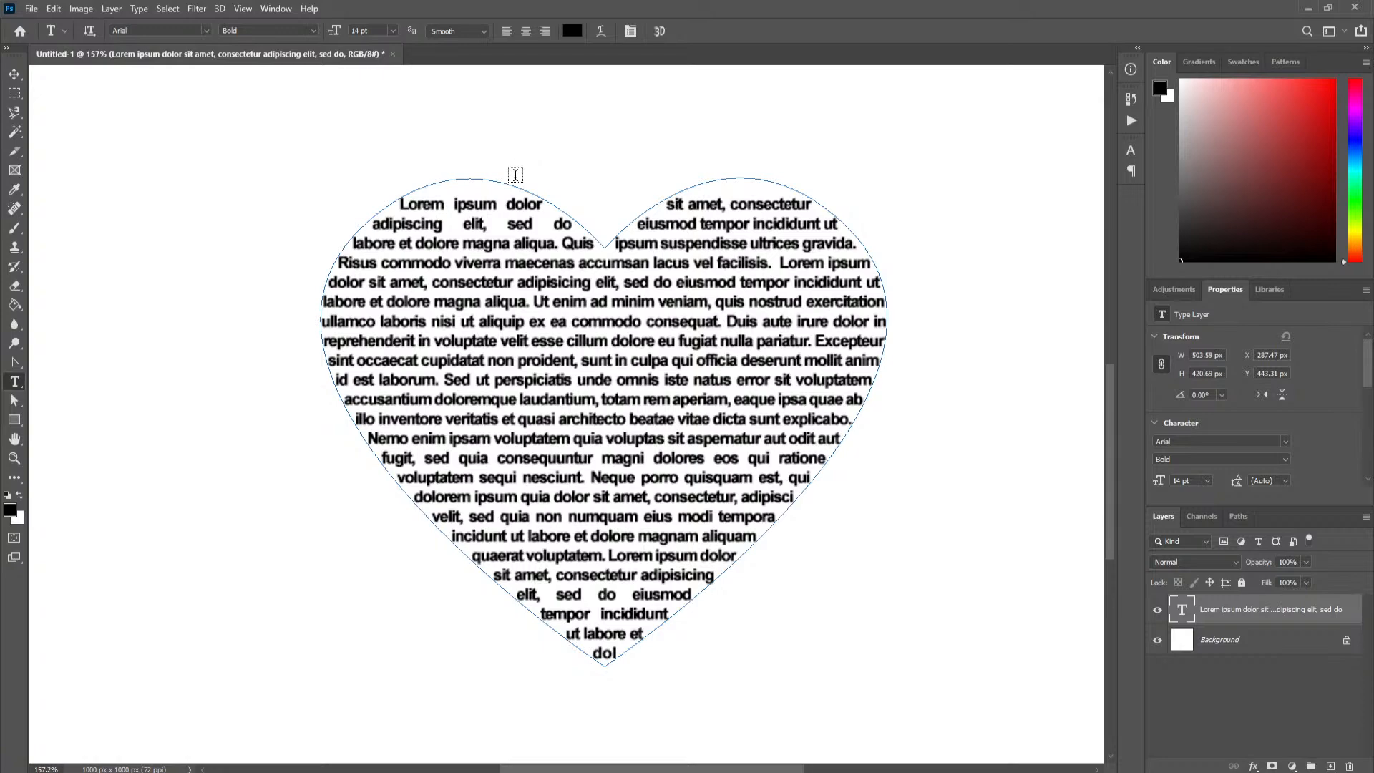
- Draw a closed curved path with four anchor points in the blank canvas area above and left of the text heart, using the Pen tool
scroll(541, 184, up, 2)
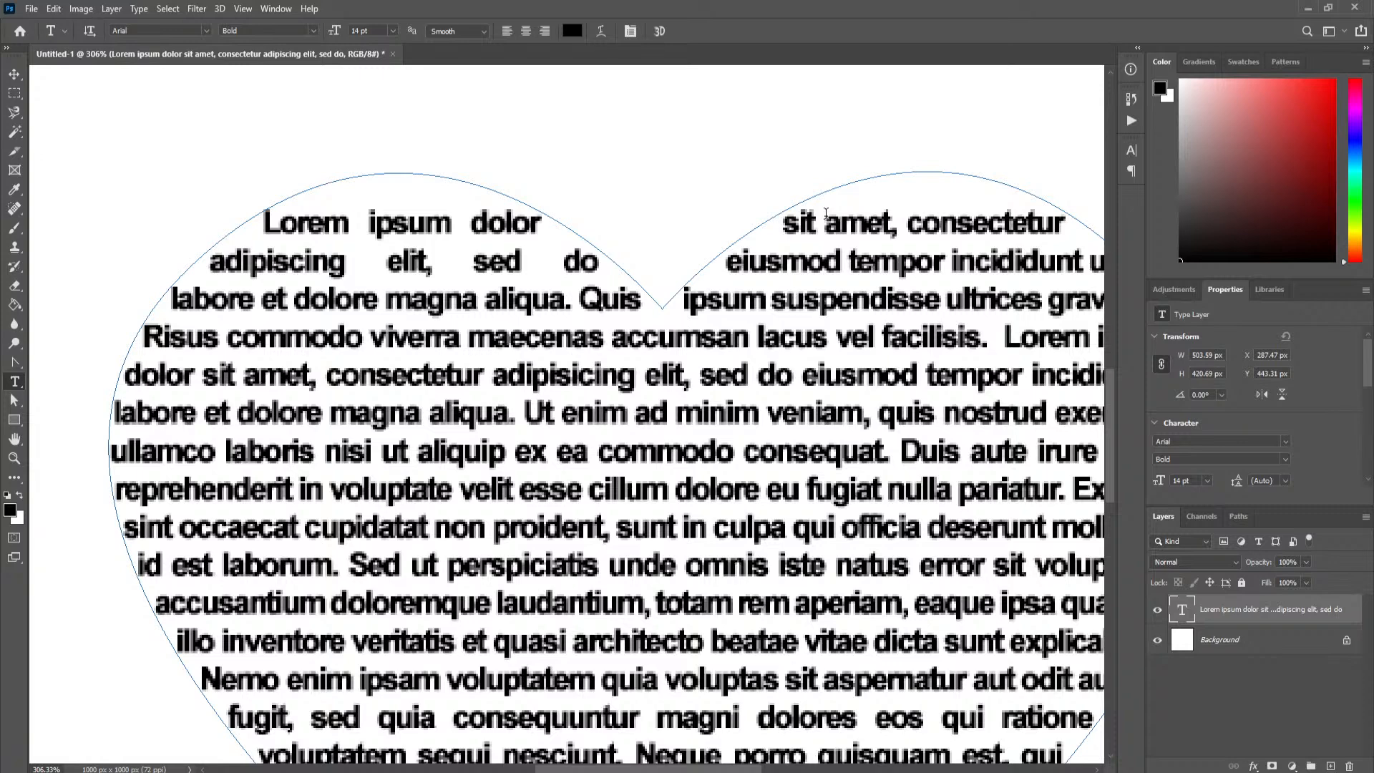
scroll(581, 286, down, 5)
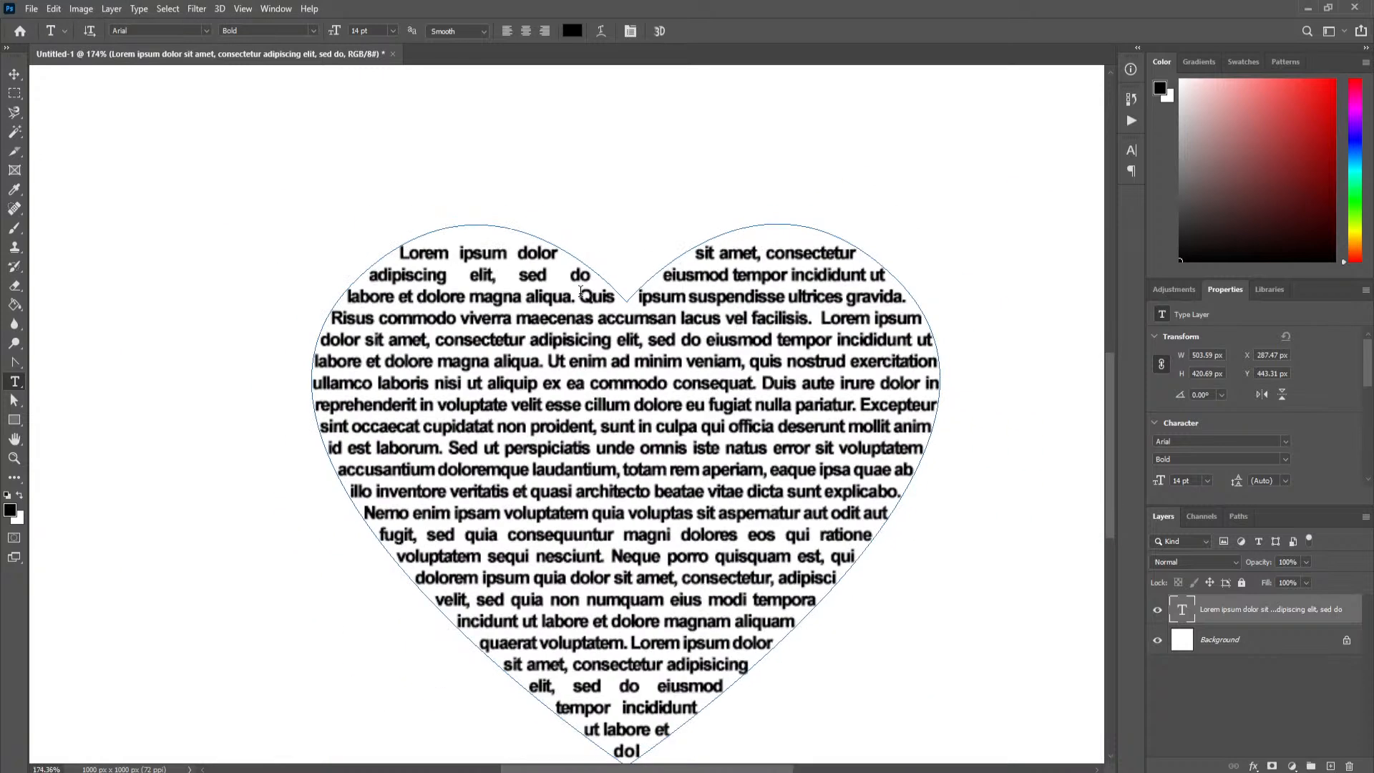
scroll(581, 292, up, 1)
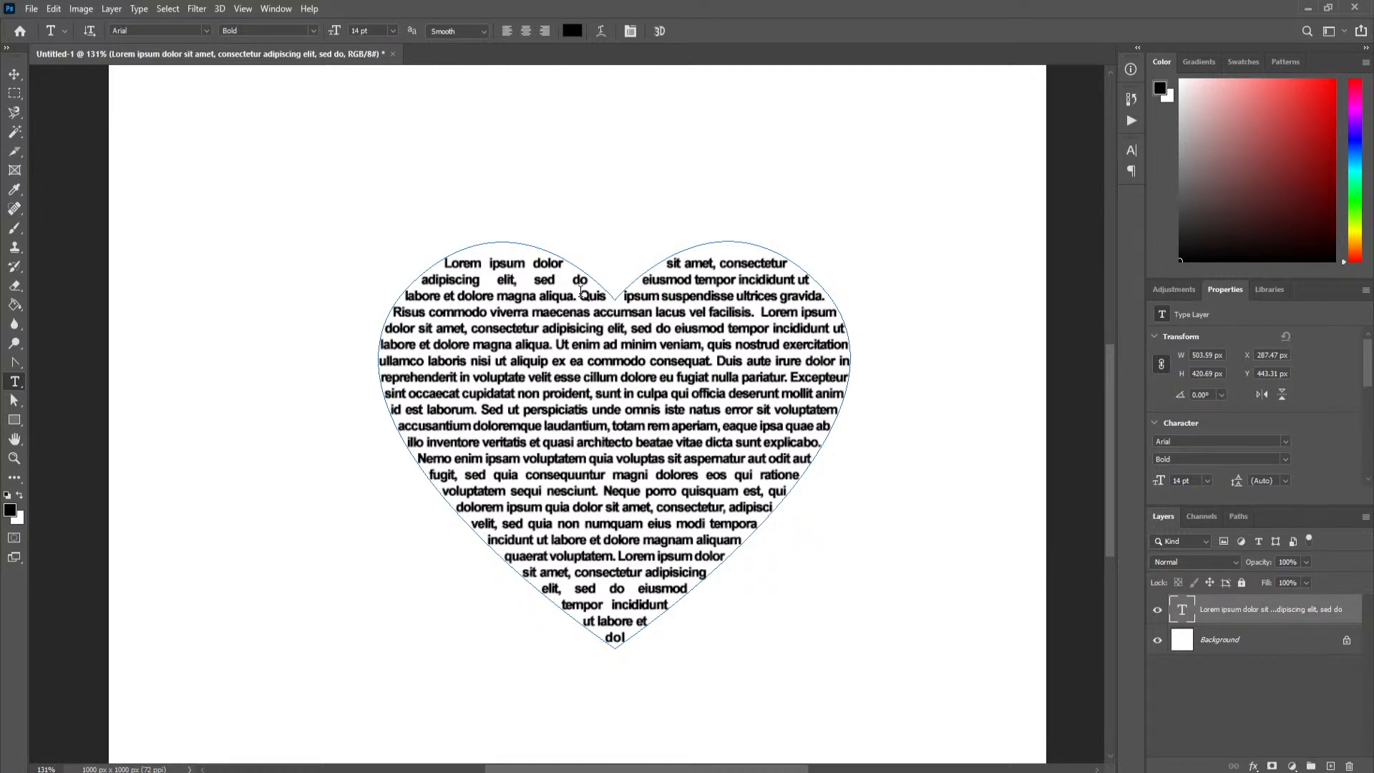
right_click(14, 363)
click(57, 359)
click(201, 121)
drag(180, 202, 196, 233)
drag(230, 277, 290, 245)
drag(321, 175, 307, 116)
click(201, 121)
- Draw a second closed curved path, about 141 by 172 px, overlapping the right part of the first one
drag(258, 158, 259, 173)
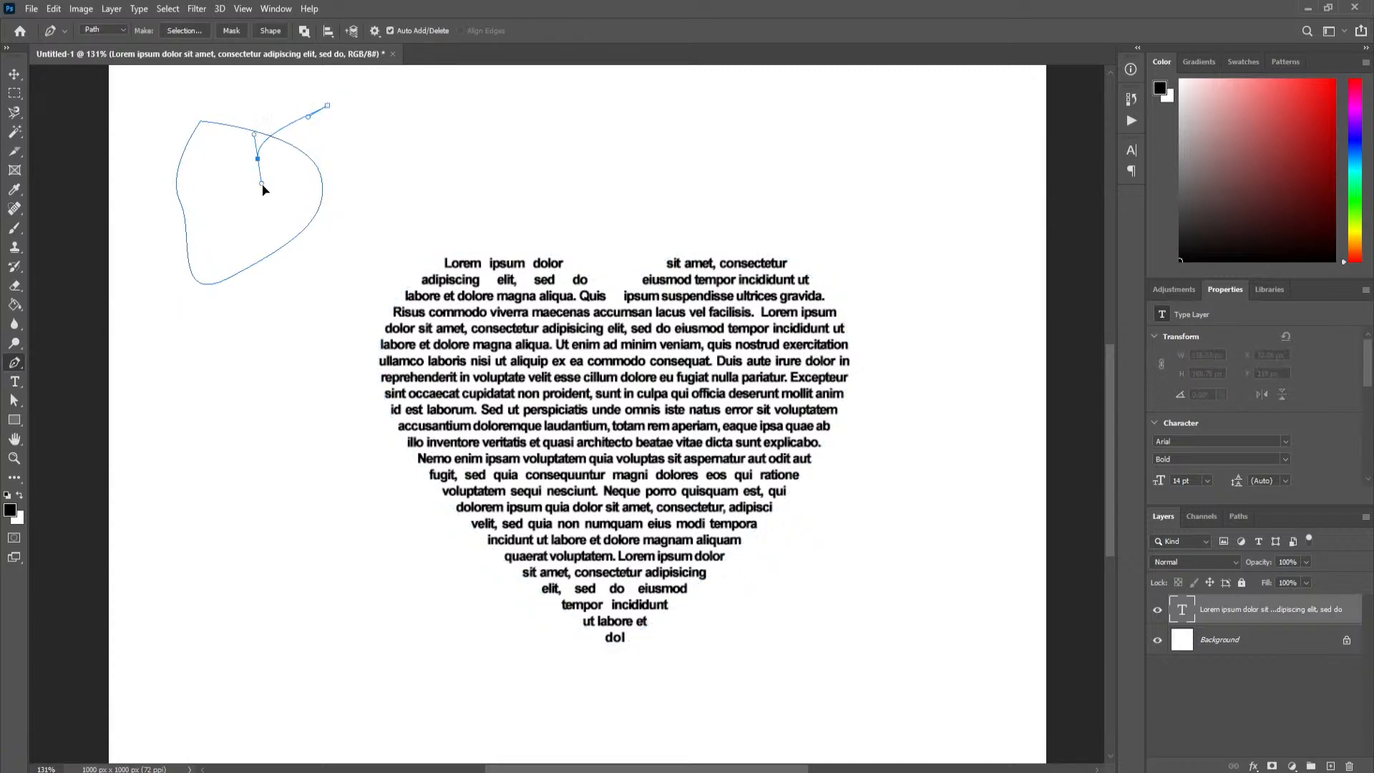
drag(317, 262, 351, 230)
drag(384, 163, 363, 119)
click(328, 109)
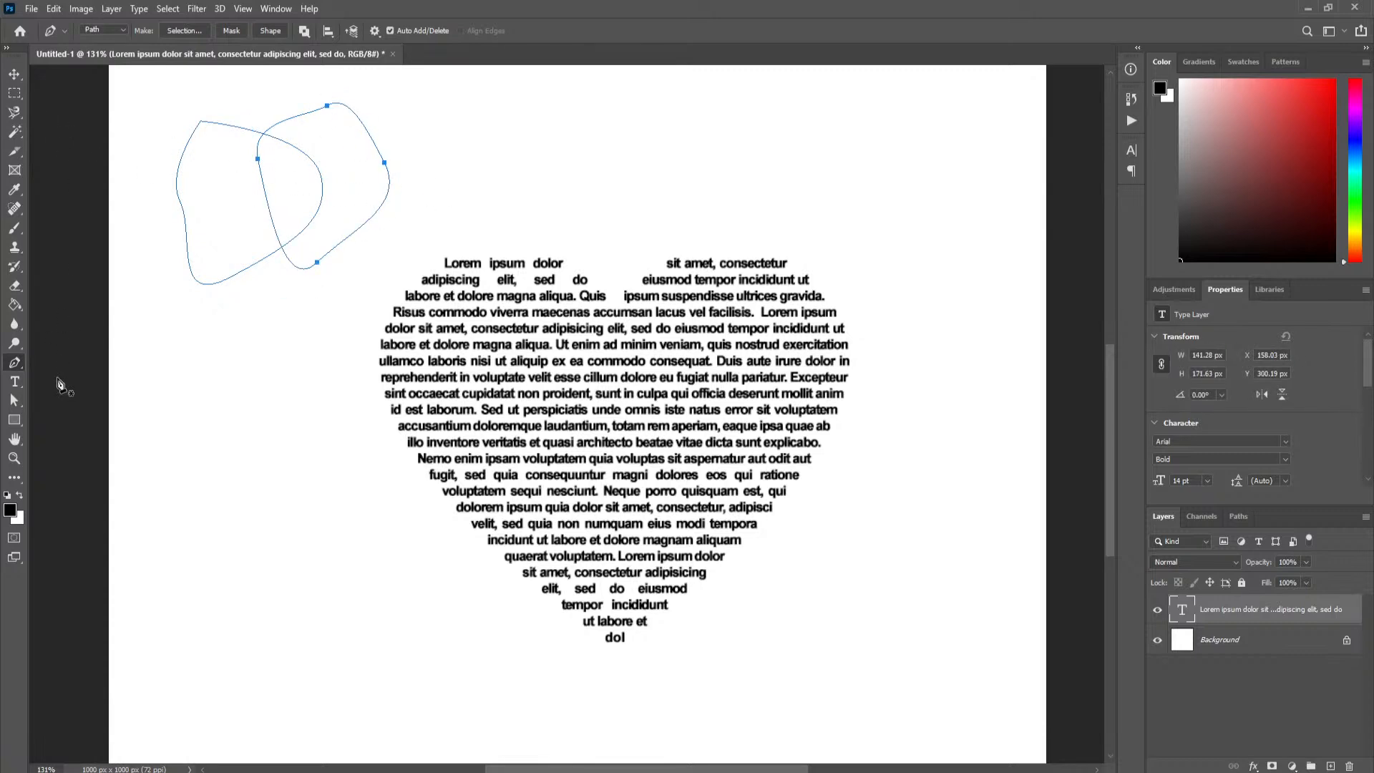
- Select both overlapping paths with the Path Selection tool and try Combine Shapes, ending on the Subtract Front Shape operation
drag(15, 401, 75, 398)
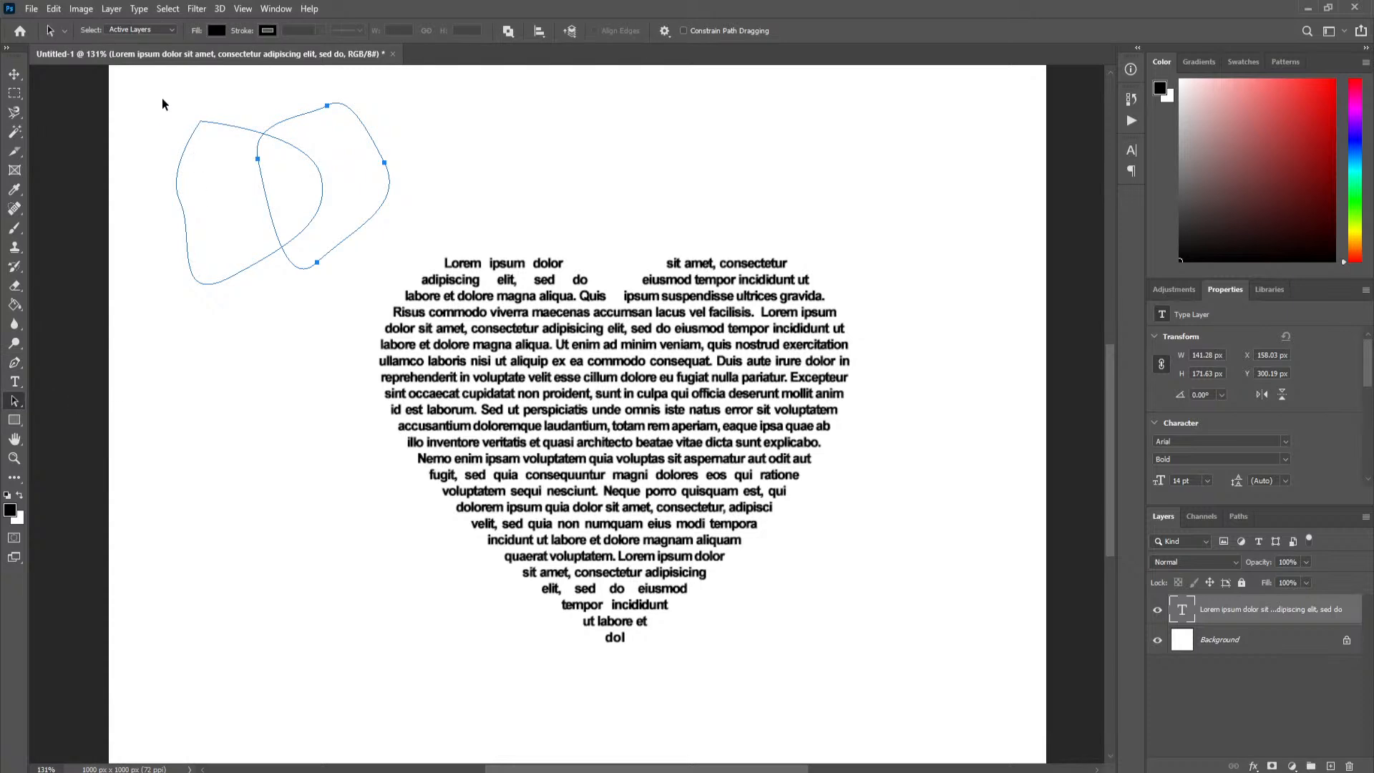
drag(159, 80, 366, 298)
click(508, 31)
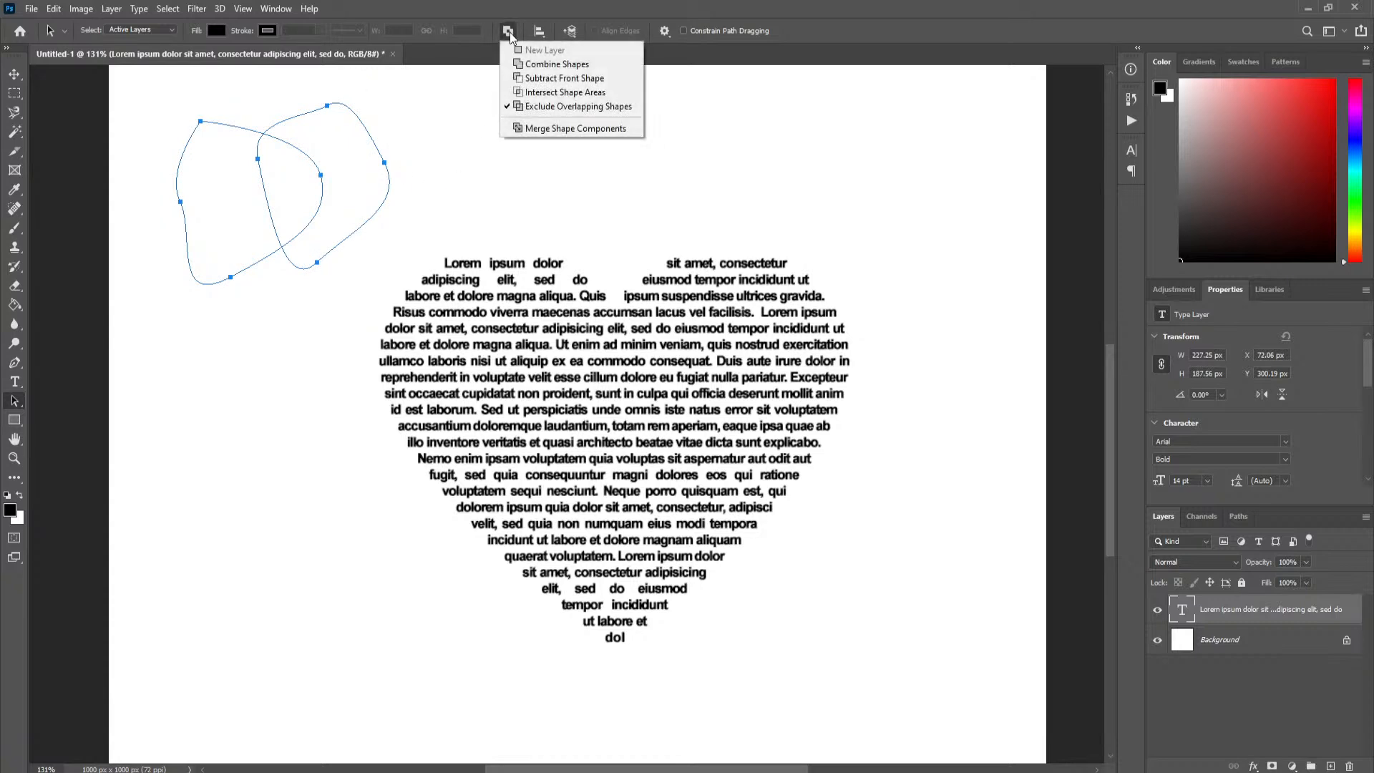
click(552, 64)
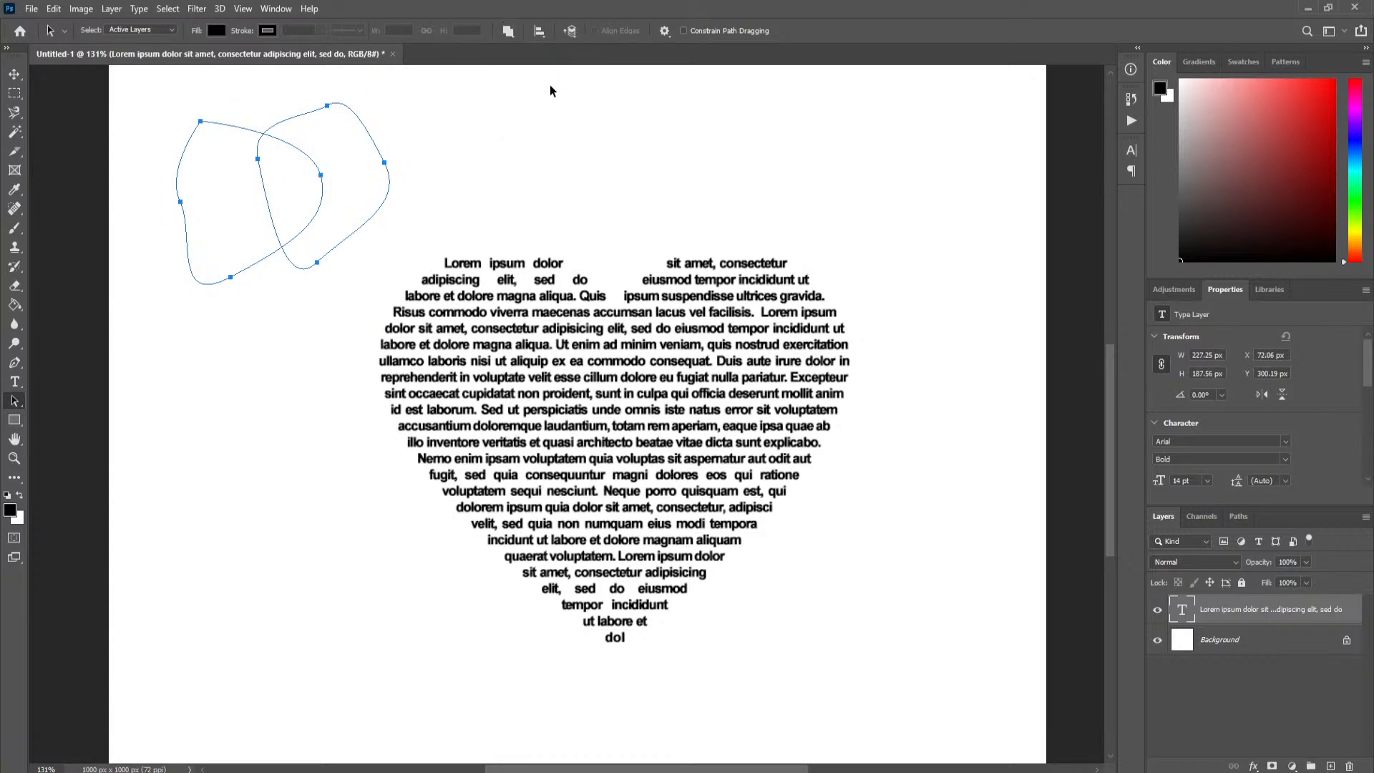
click(511, 32)
click(555, 79)
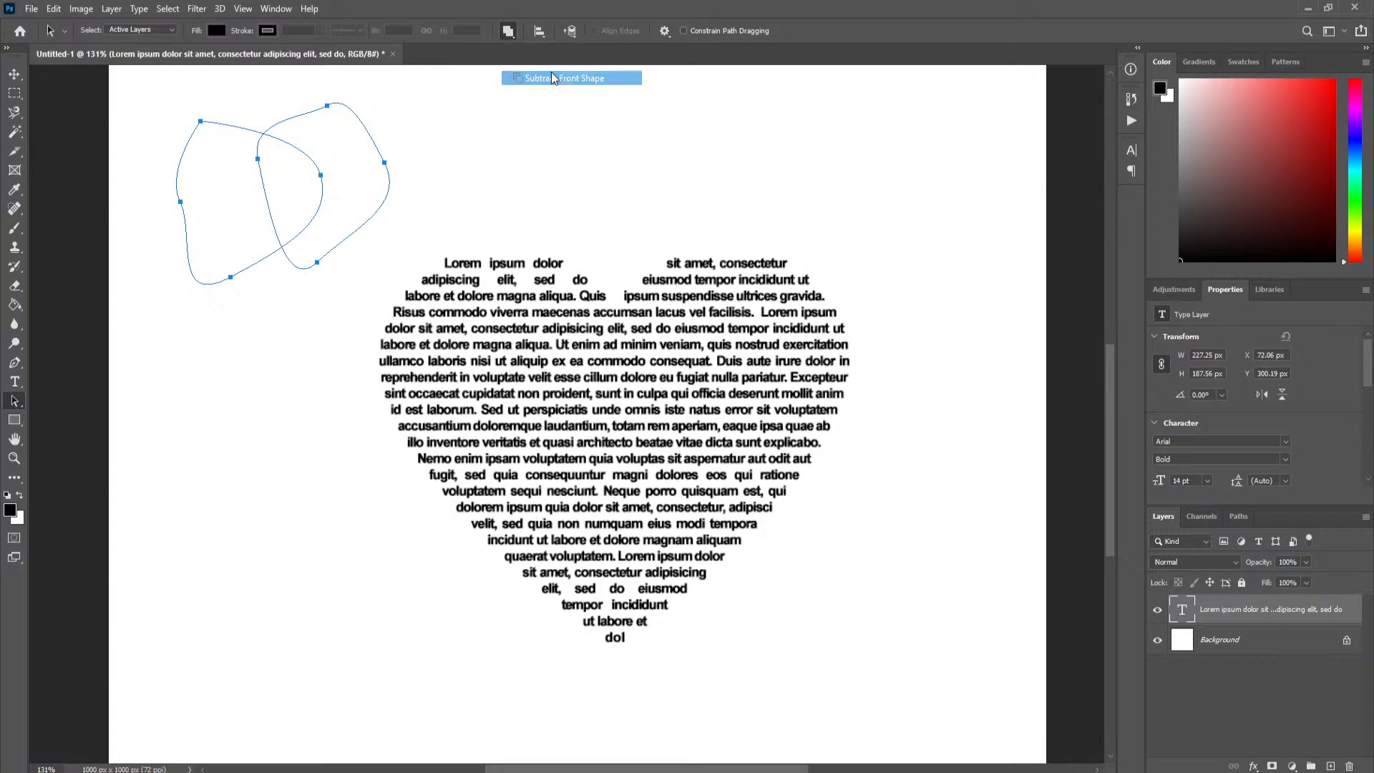
- Merge the two paths' shape components and try Combine Shapes and Exclude Overlapping Shapes on the merged outline
click(515, 33)
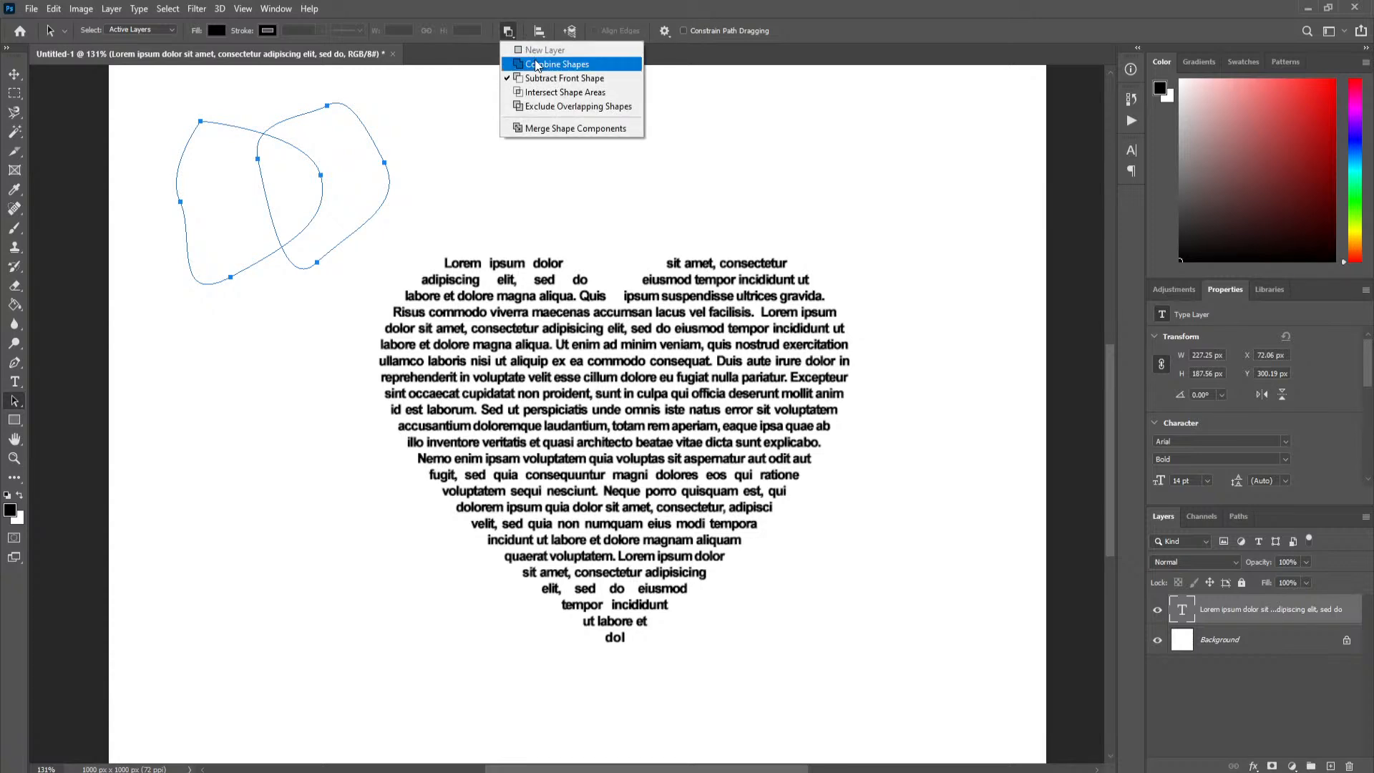
click(557, 130)
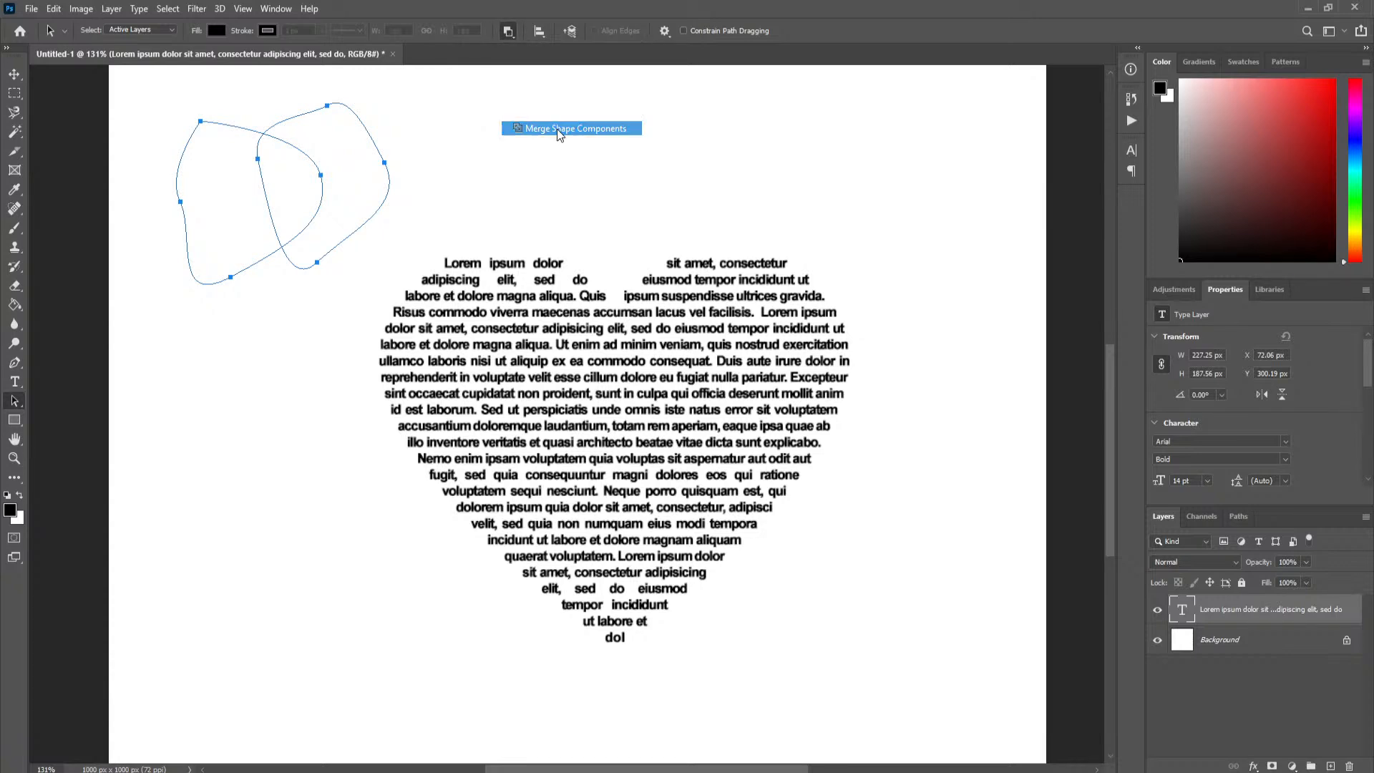
click(508, 32)
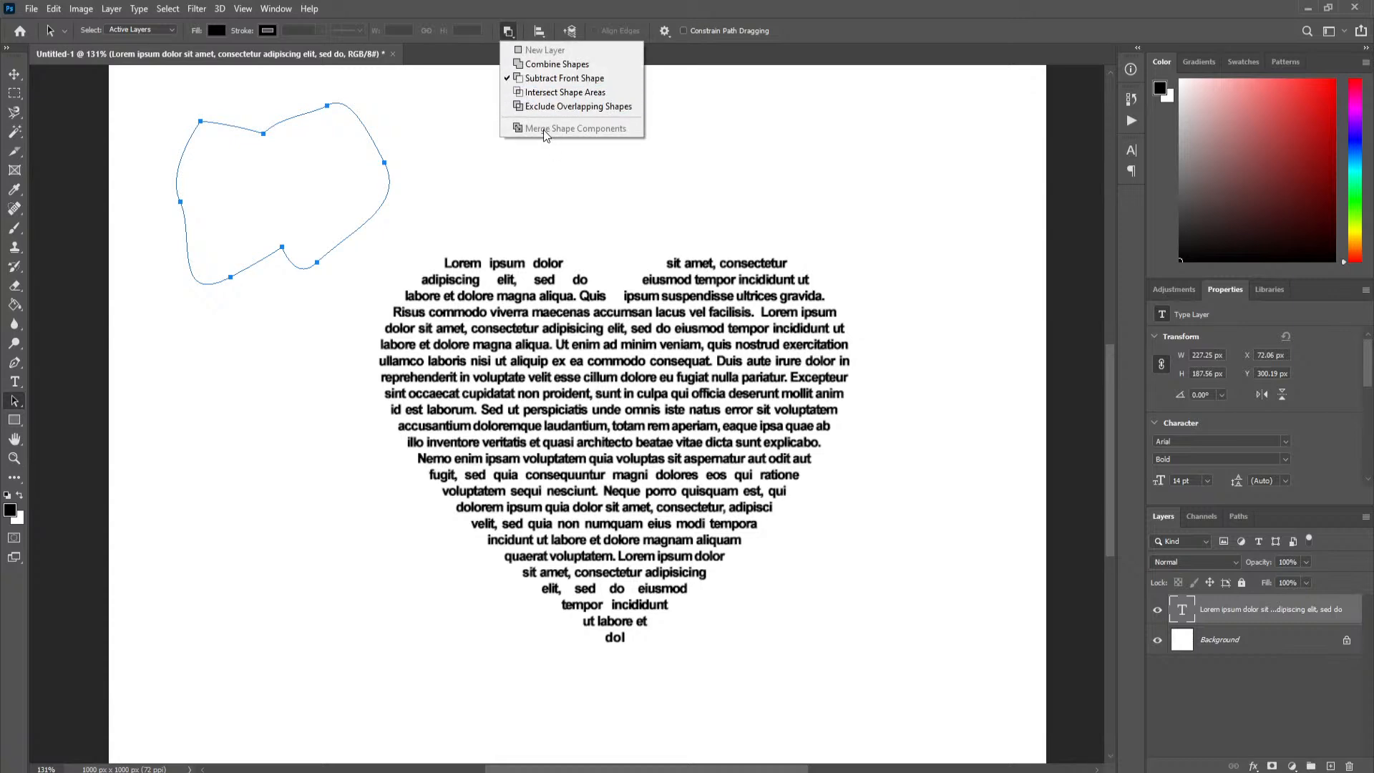
click(541, 65)
click(508, 33)
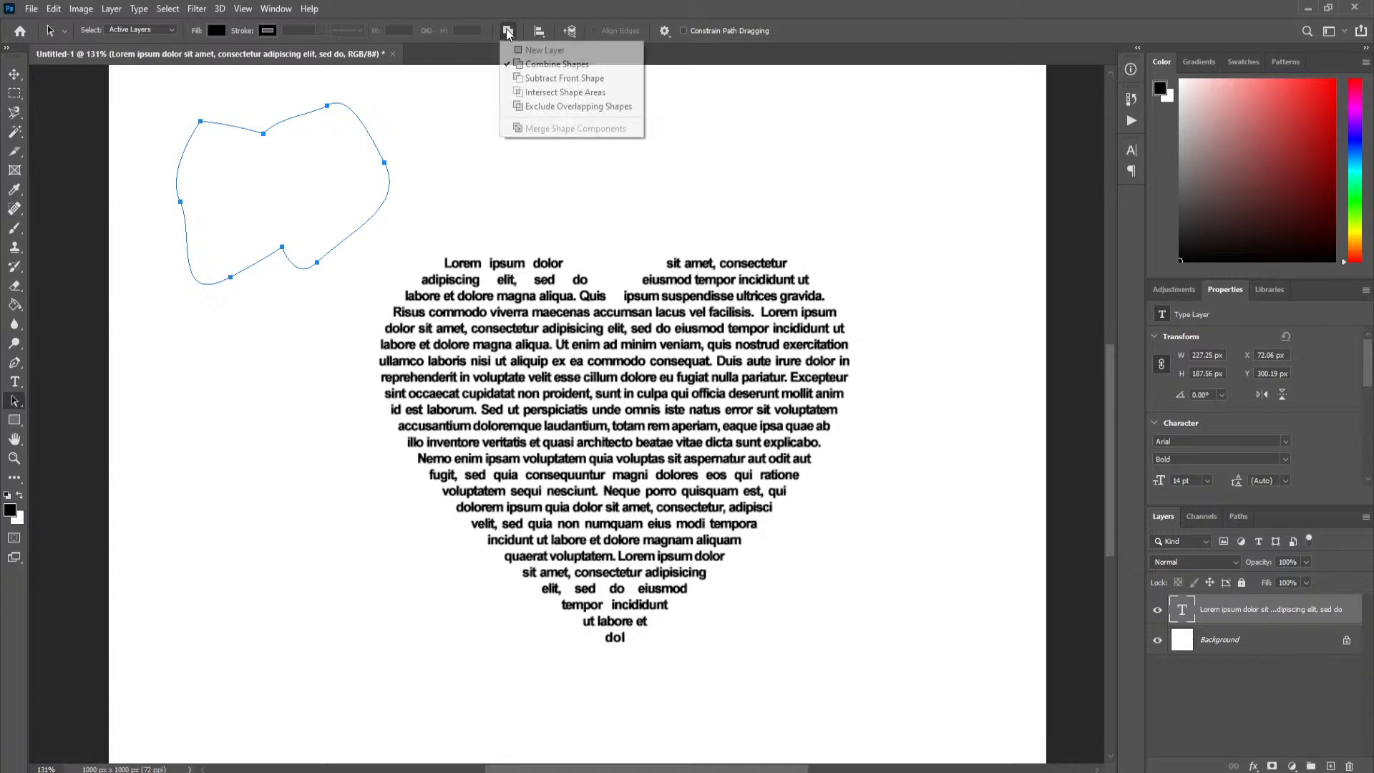
click(561, 106)
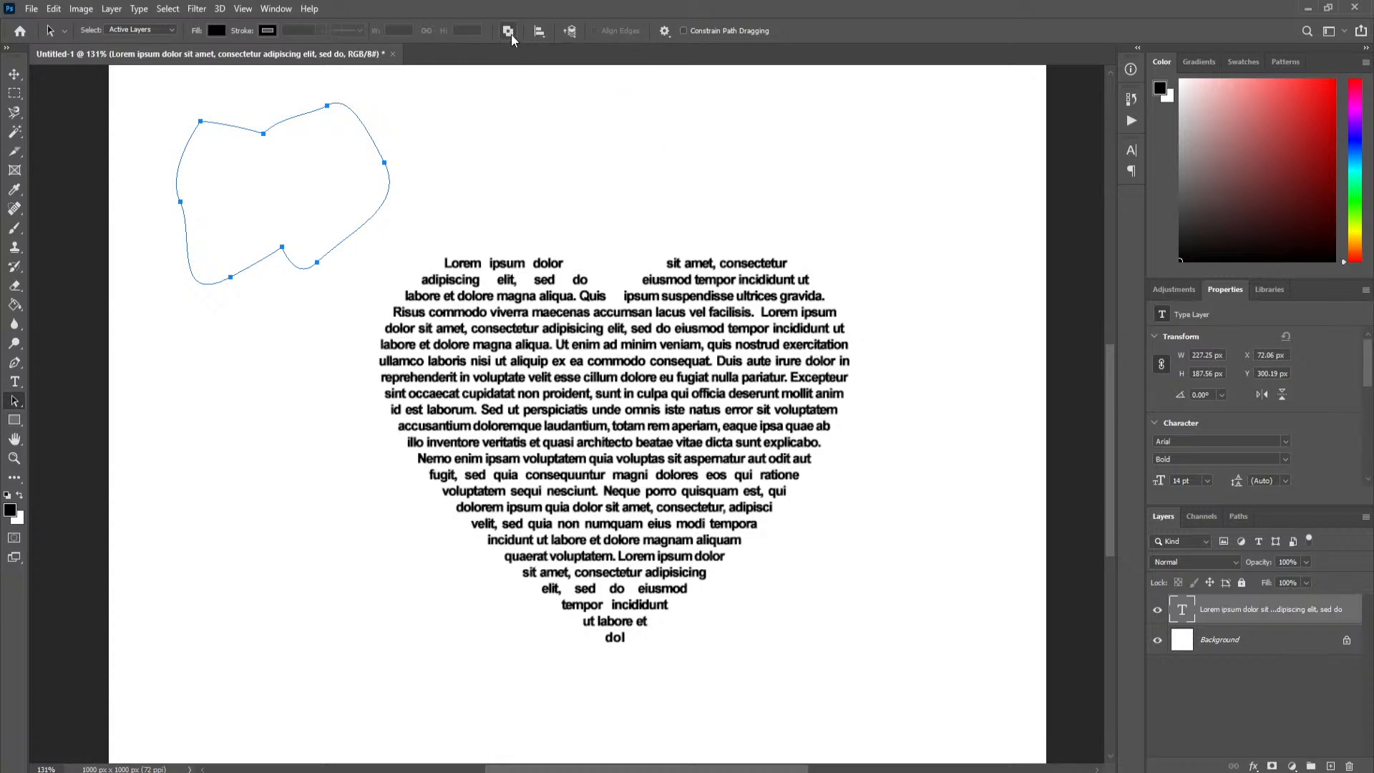
- Undo the operation changes and the merge to return to two separate overlapping paths
key(ctrl+z)
key(ctrl+z)
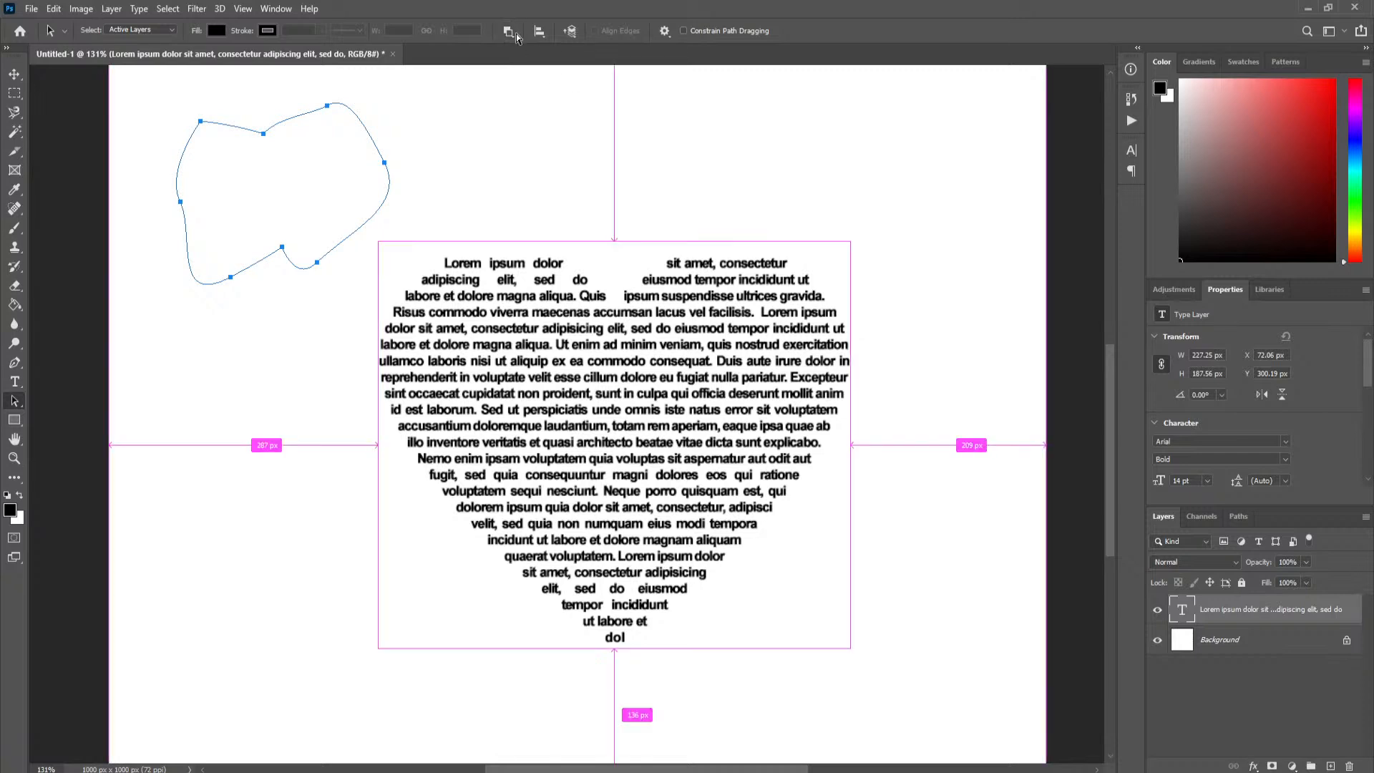
key(ctrl+shift+z)
- Set the two selected paths to Intersect Shape Areas, merge their shape components and undo the merge
click(507, 31)
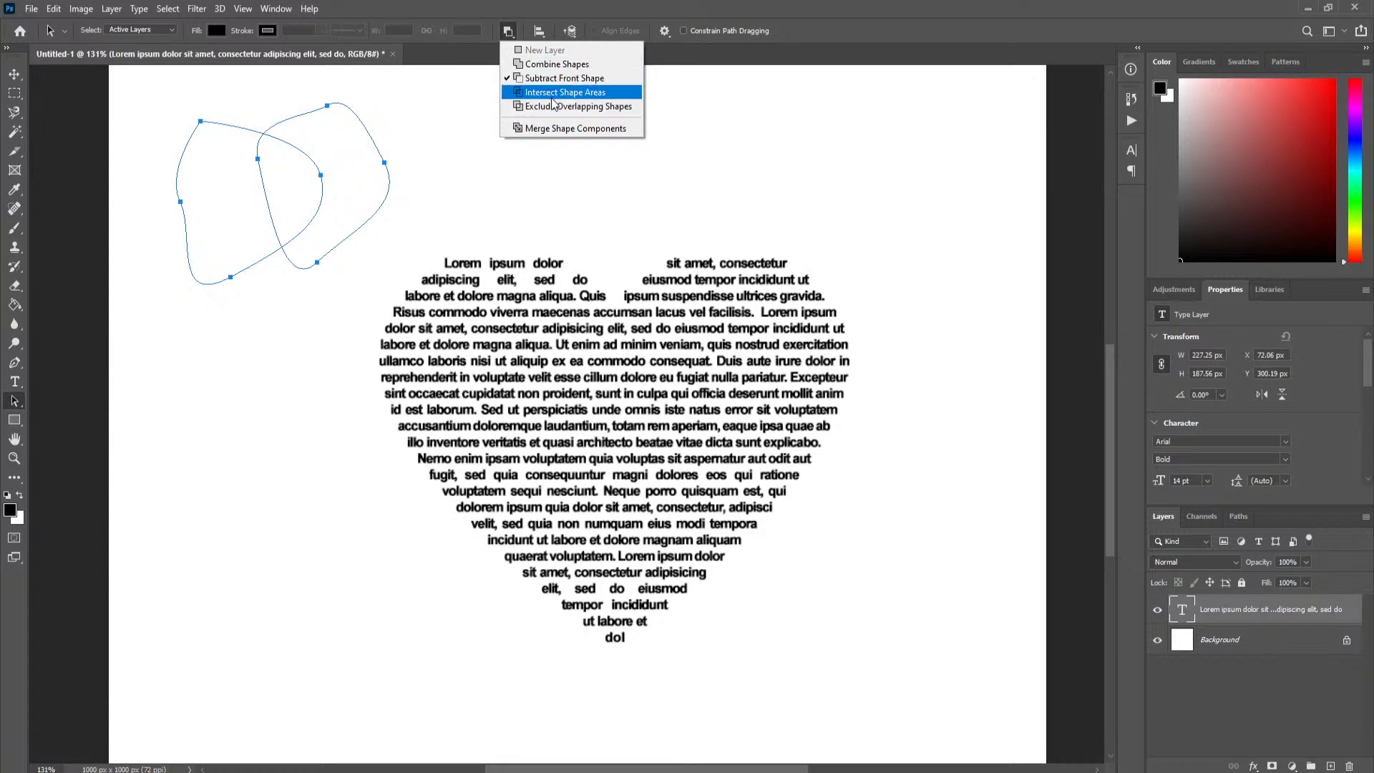
click(556, 93)
click(514, 34)
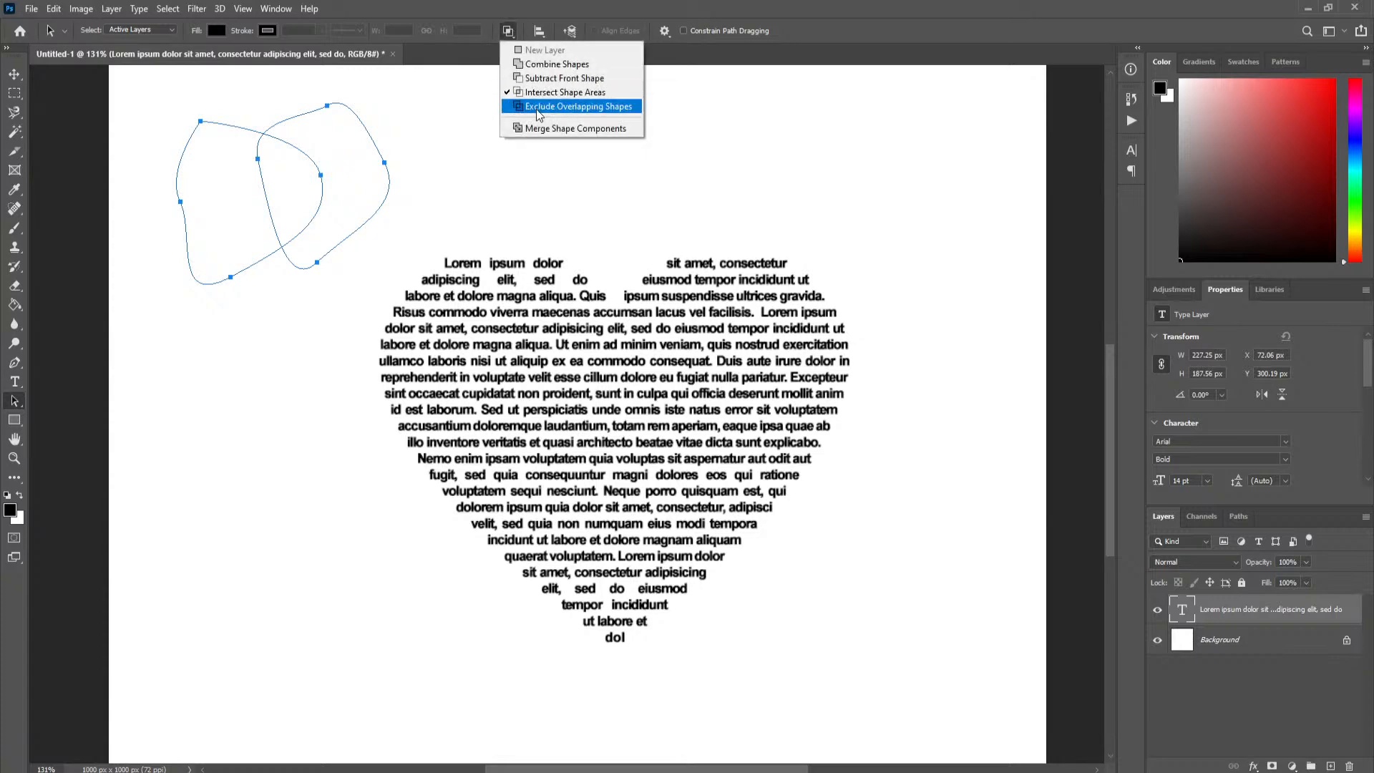
click(541, 127)
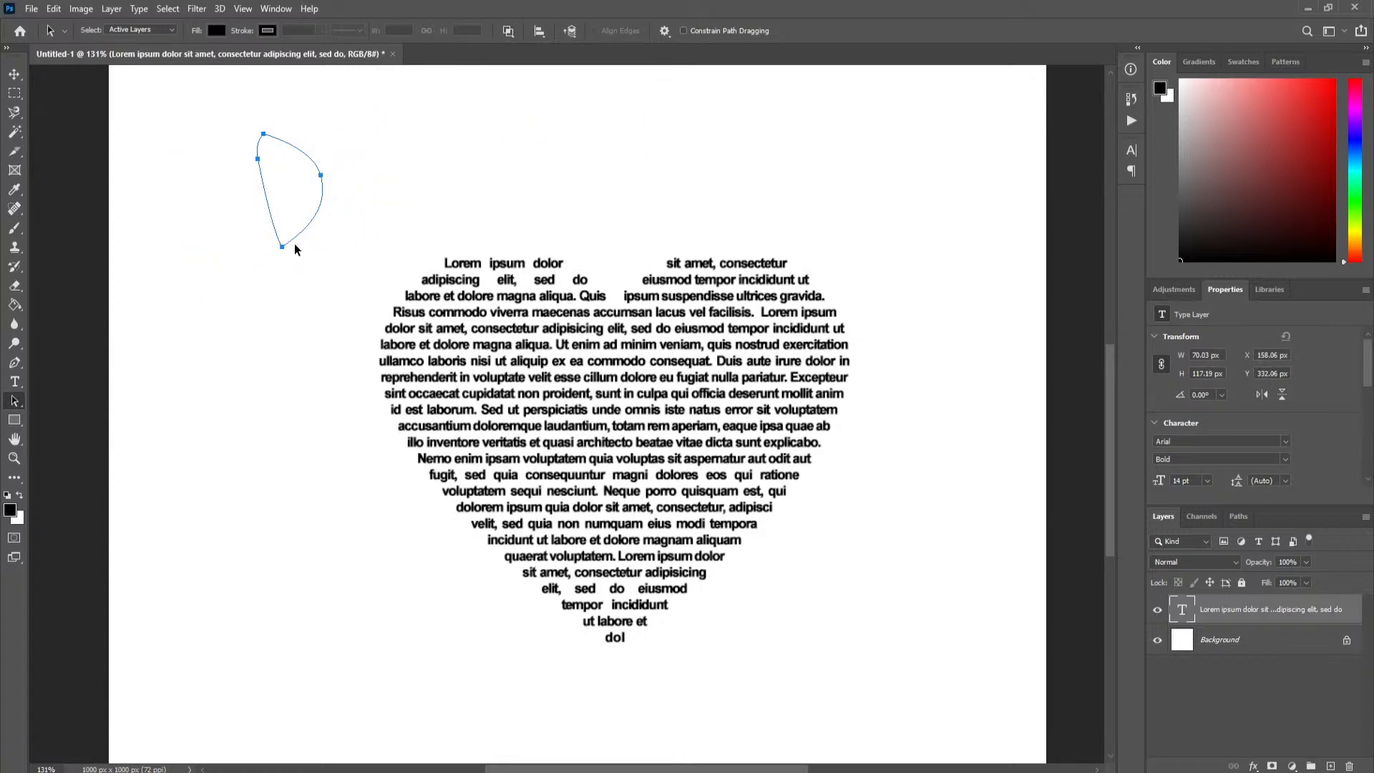
key(ctrl+z)
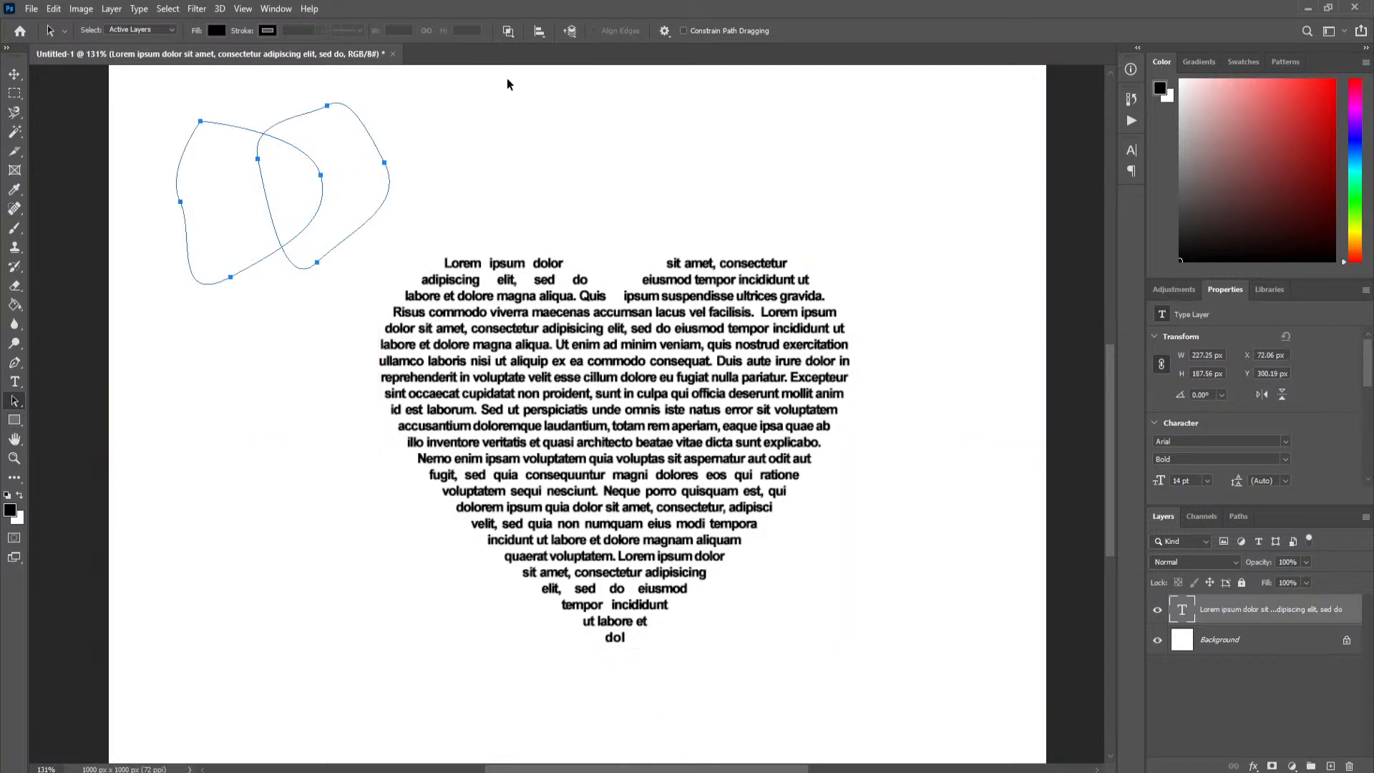
- Set the two selected paths to Combine Shapes, merge their shape components and undo the merge
click(511, 33)
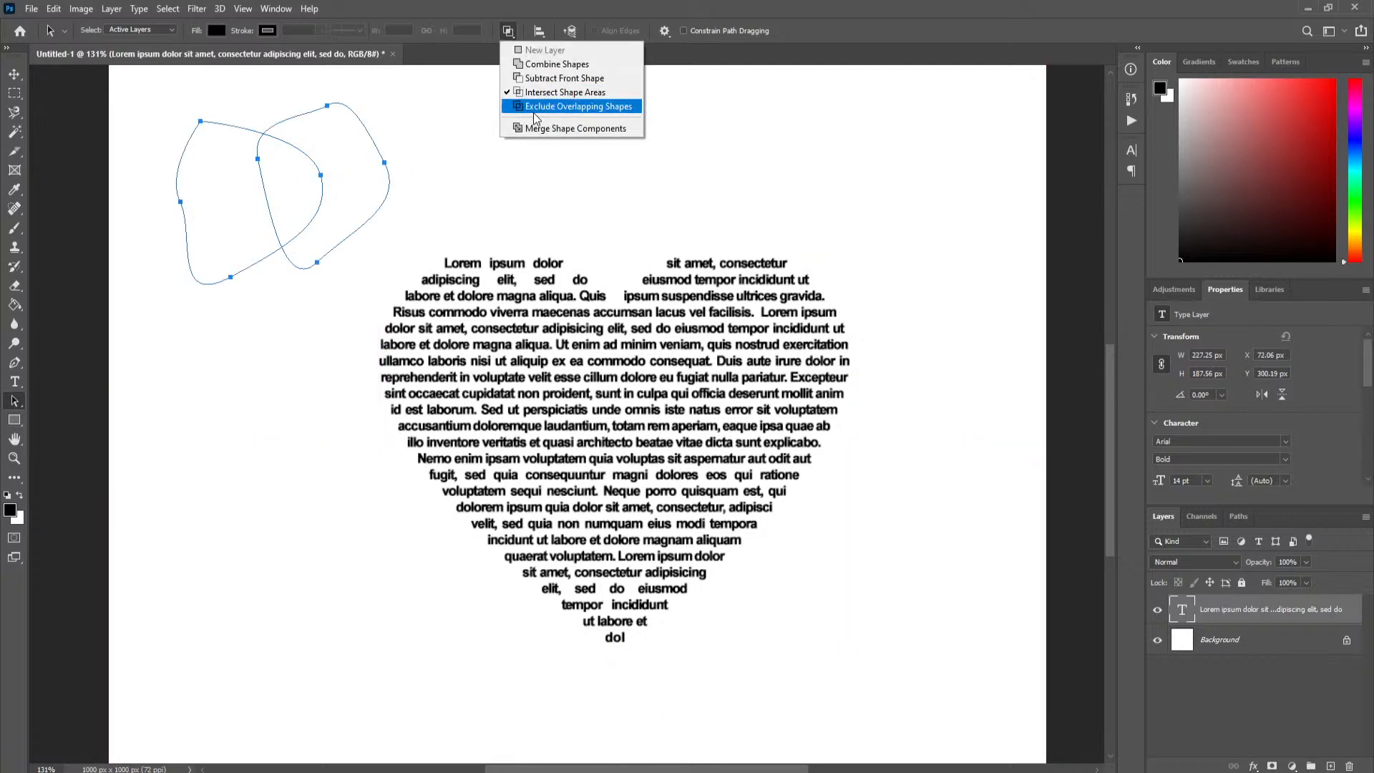
click(541, 66)
click(508, 31)
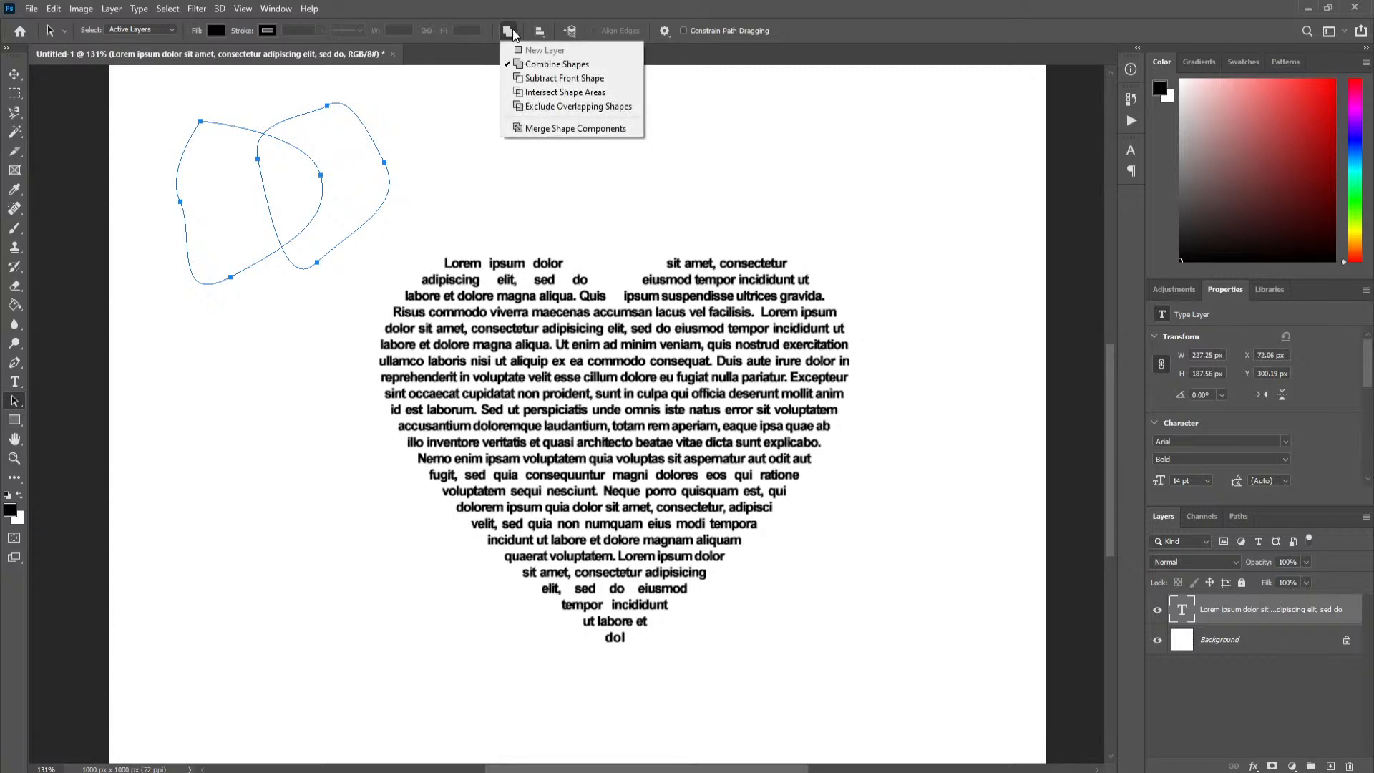
click(538, 129)
key(ctrl)
key(ctrl+z)
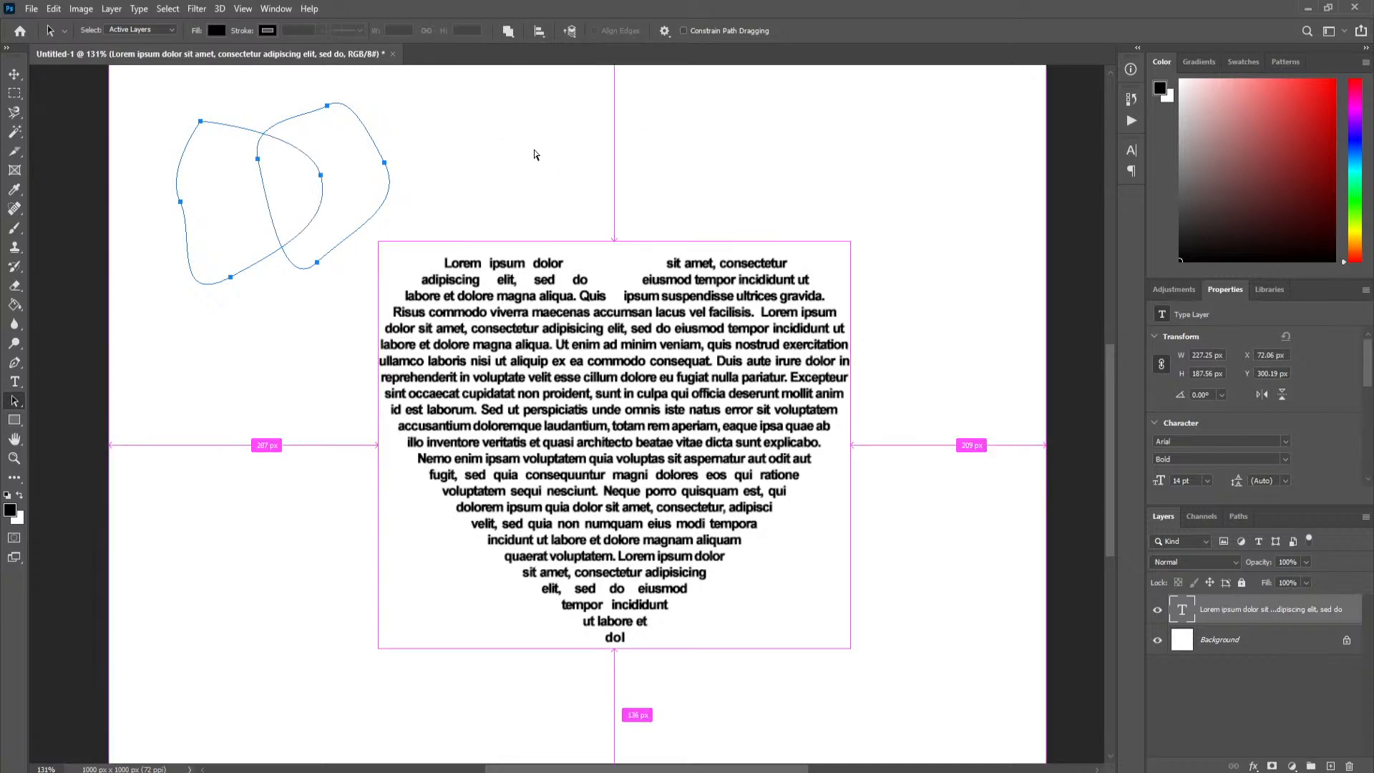
- Try merging the two paths with Subtract Front Shape, undo the merge and dismiss the paths
click(508, 30)
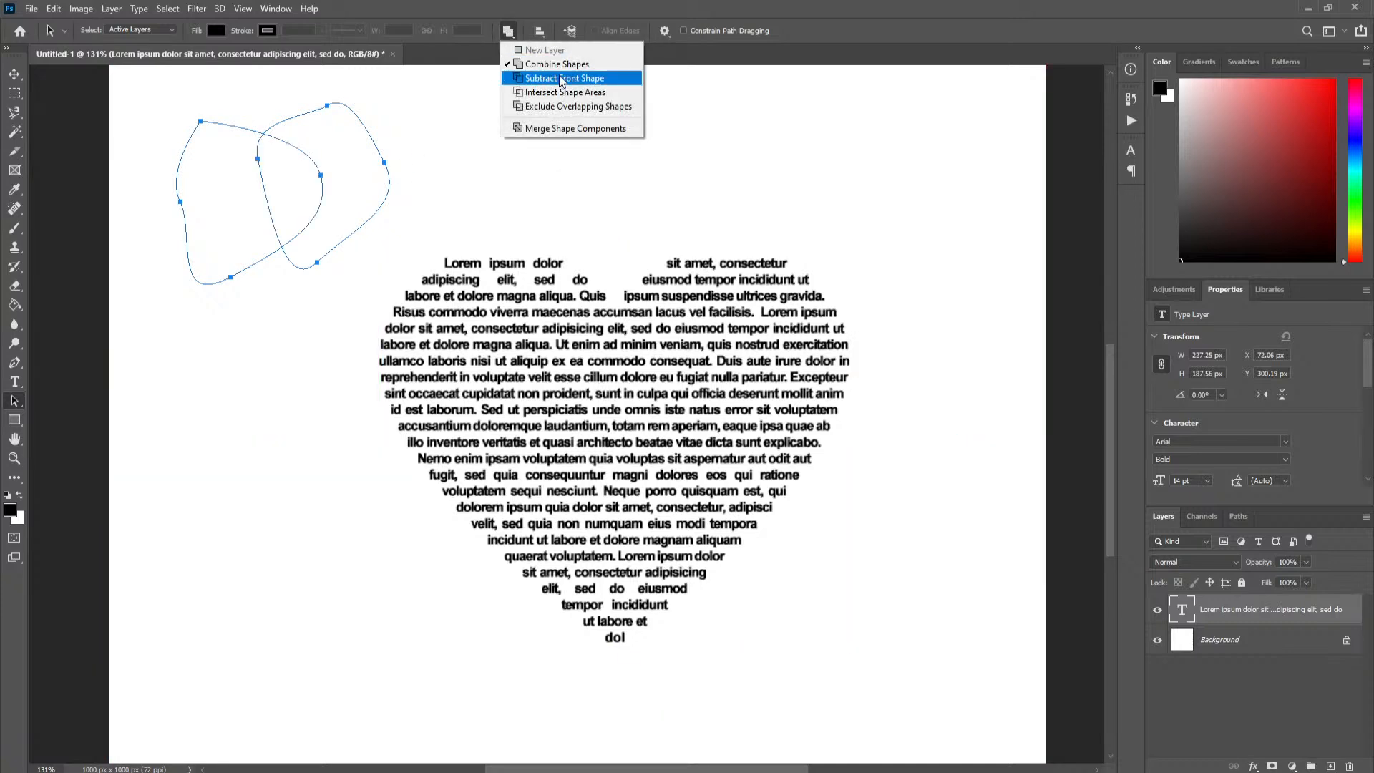
click(562, 80)
click(508, 30)
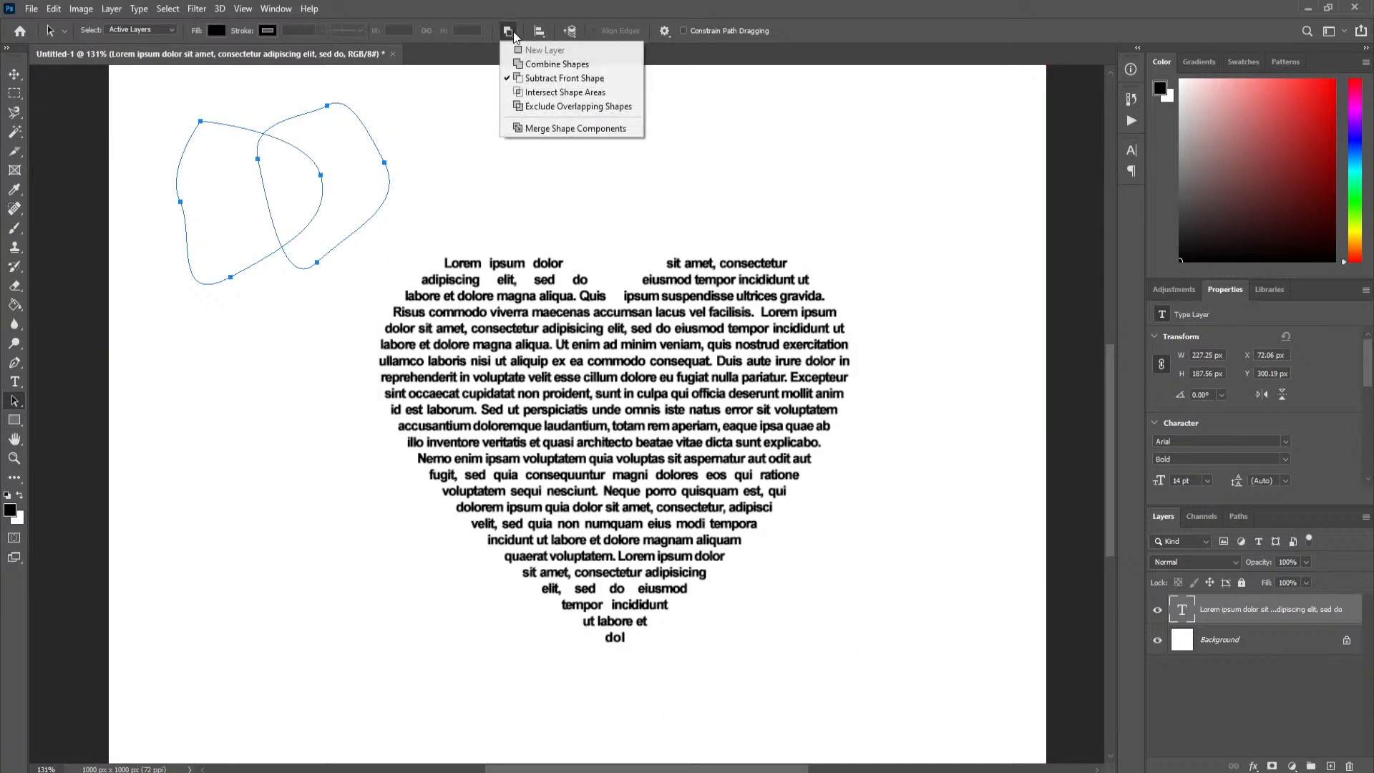
click(538, 129)
key(ctrl+z)
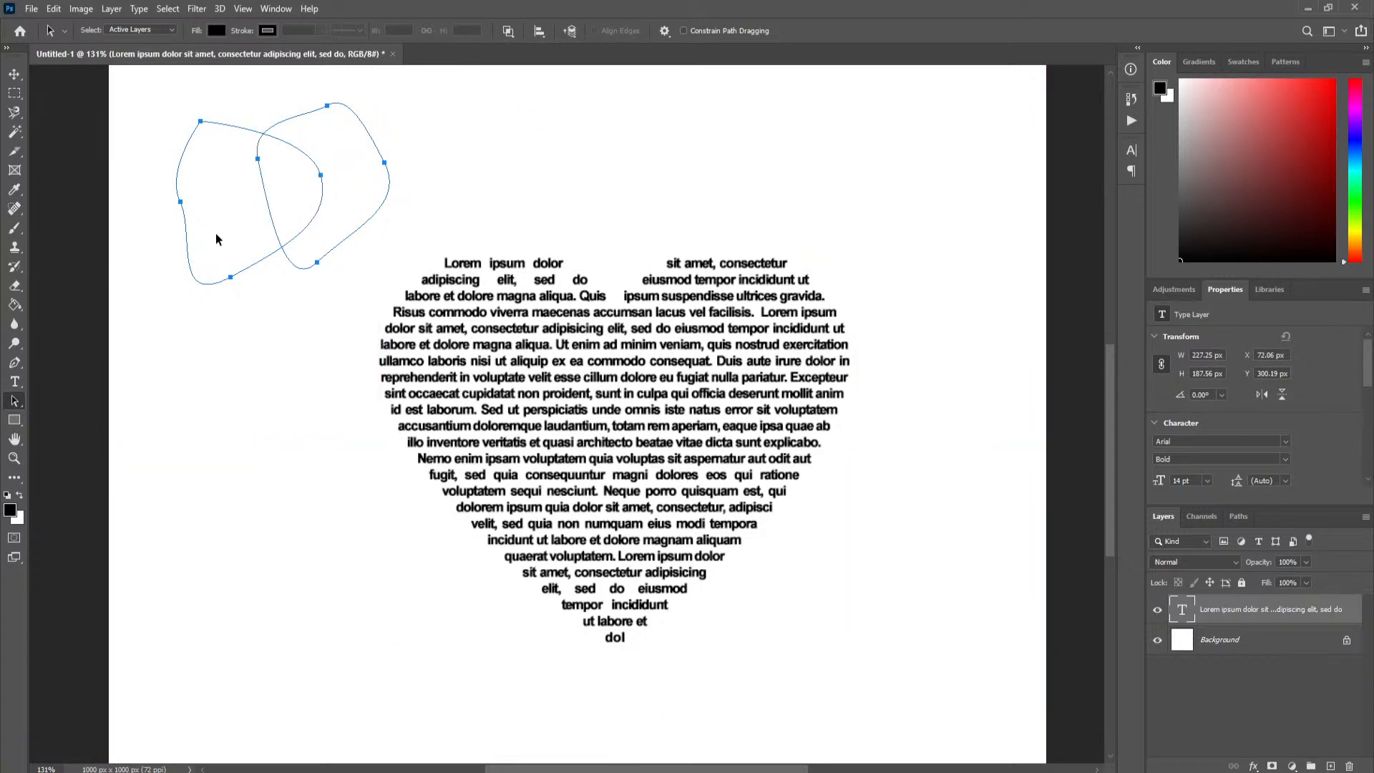
key(Escape)
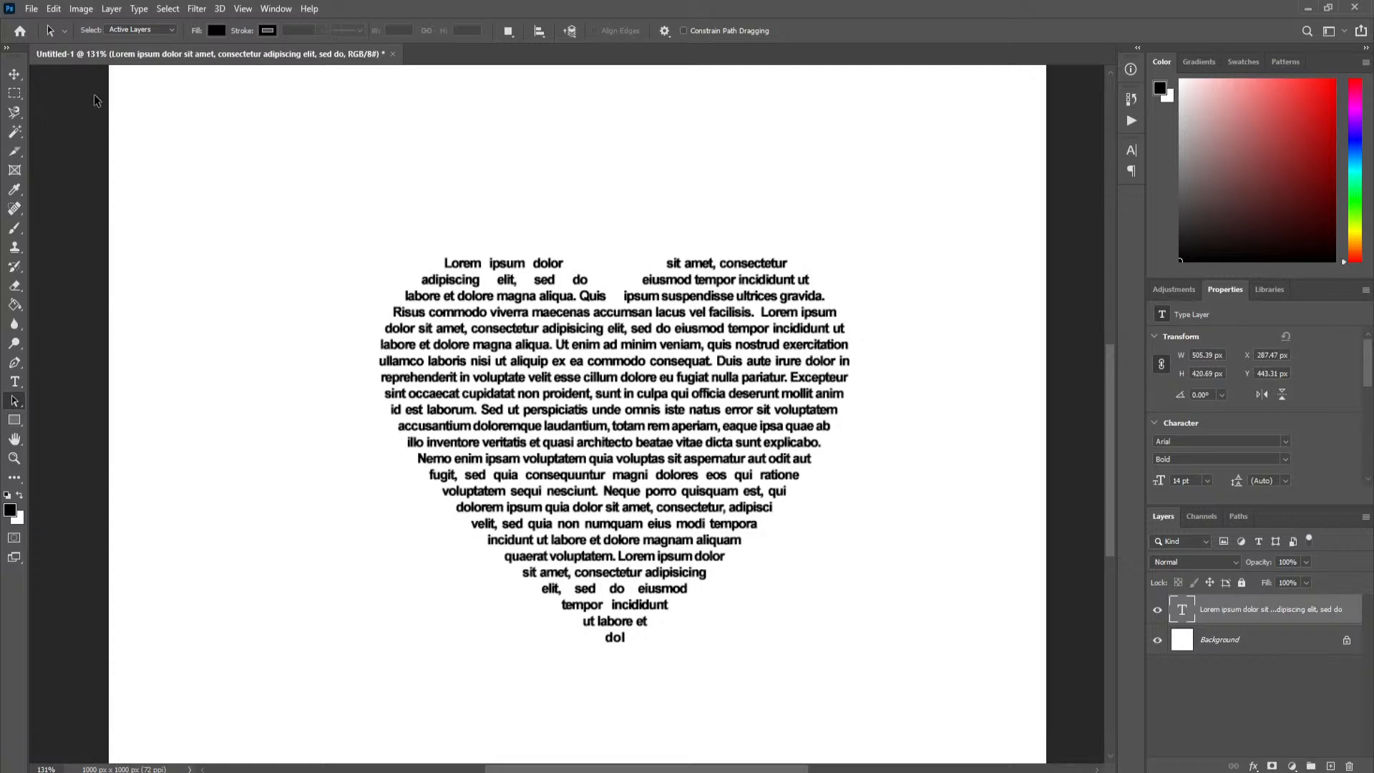
- Display the text layer's heart-shaped type path and add a new empty layer beneath the text layer
click(14, 75)
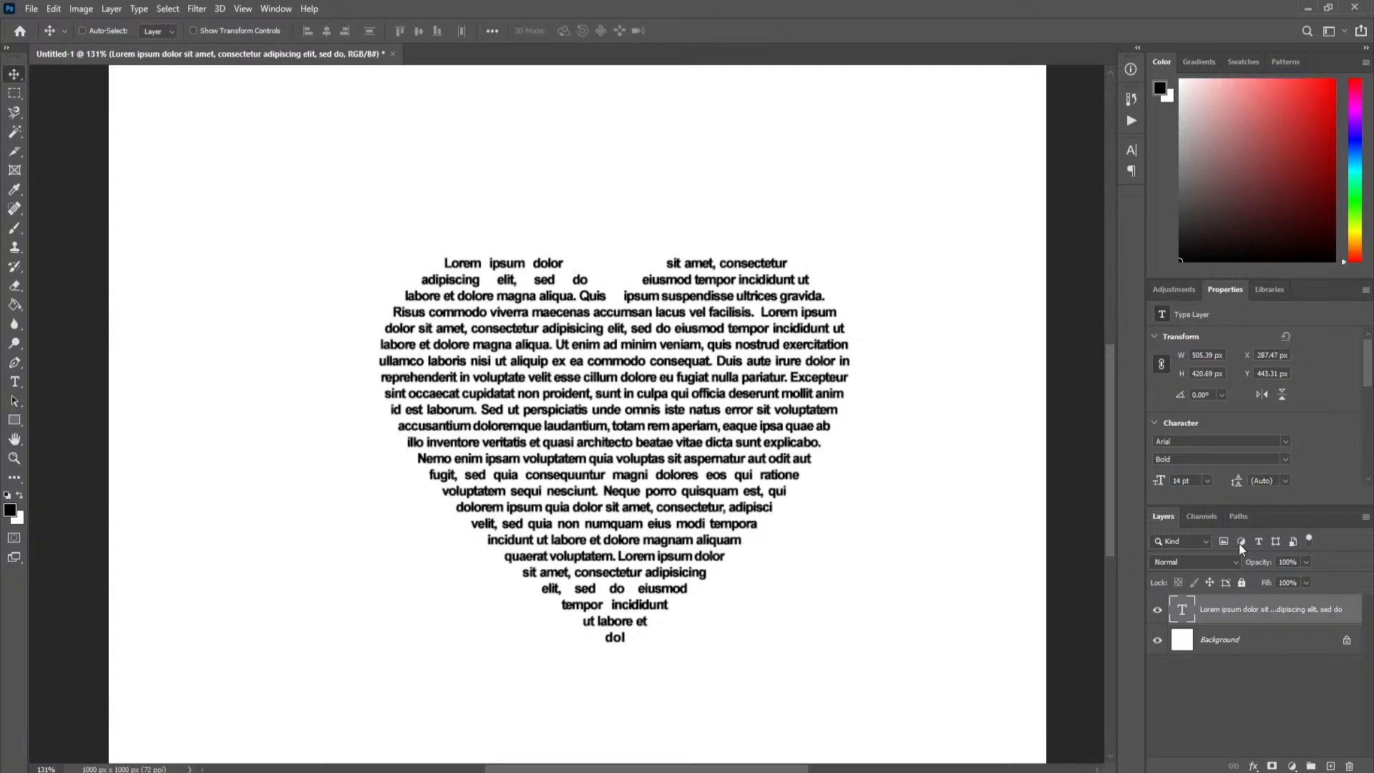
click(1240, 515)
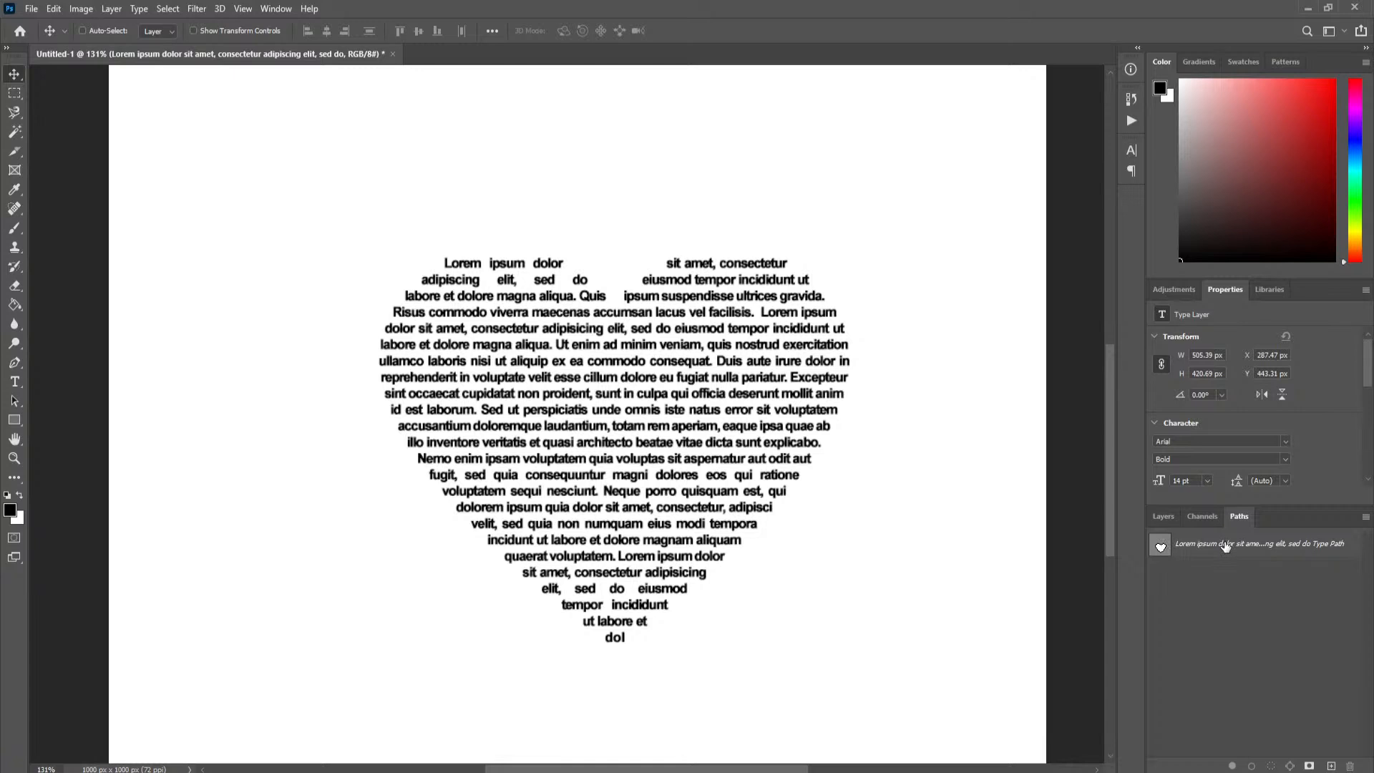
click(1224, 546)
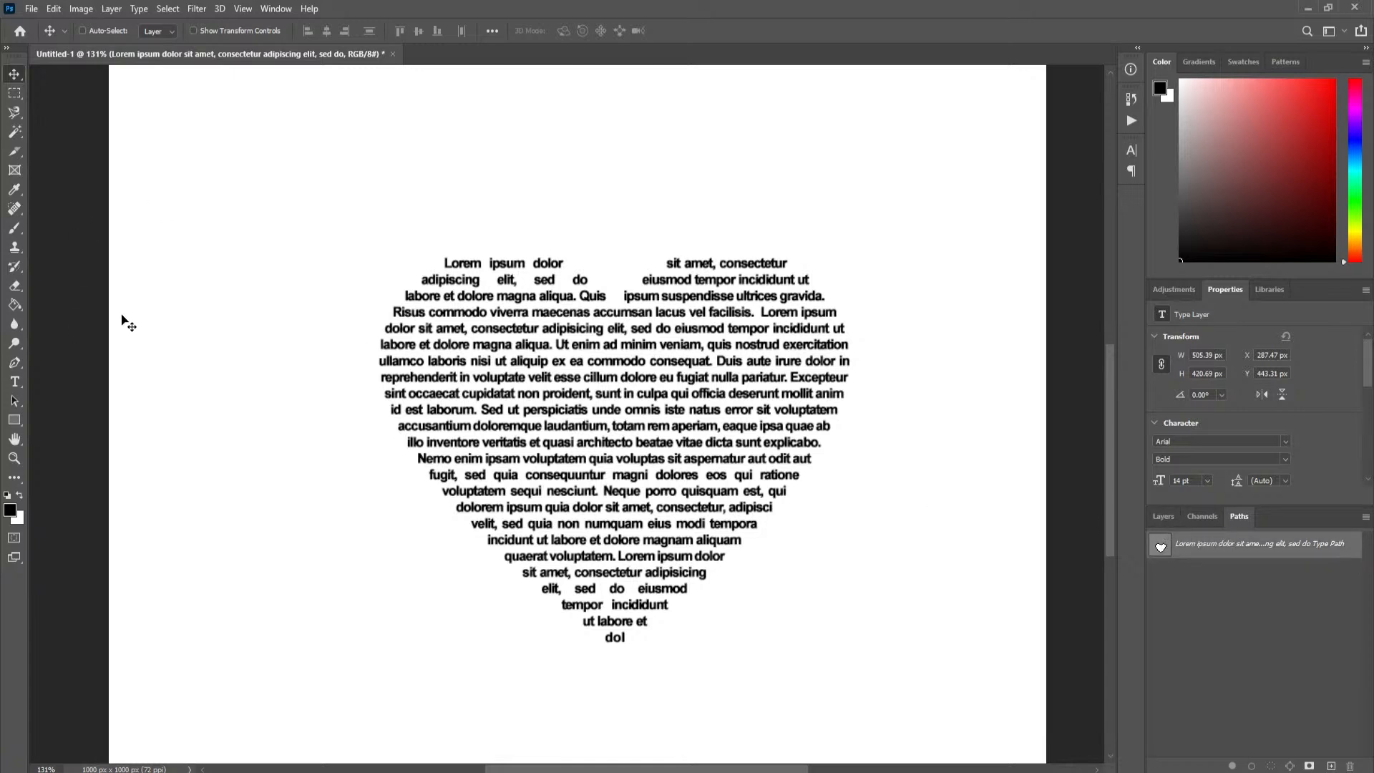
click(14, 400)
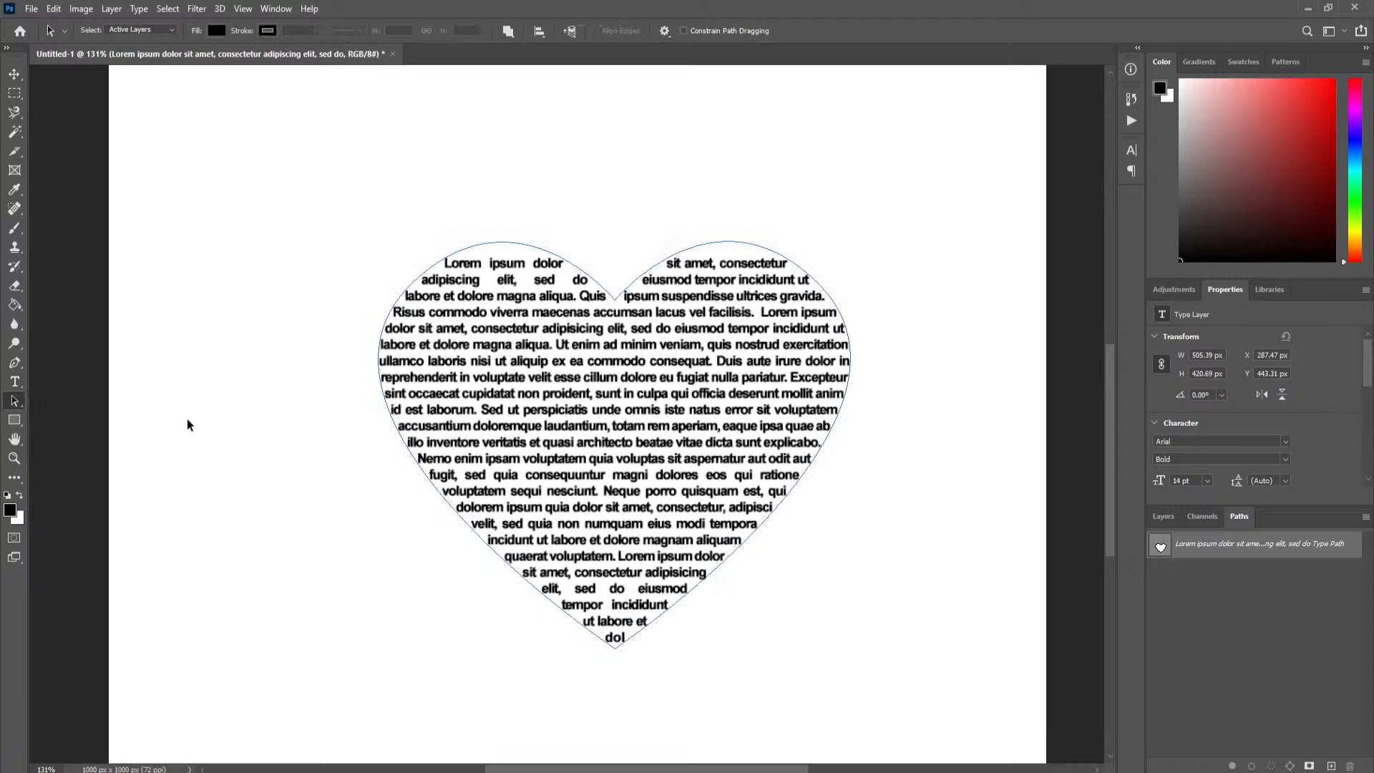
click(1162, 516)
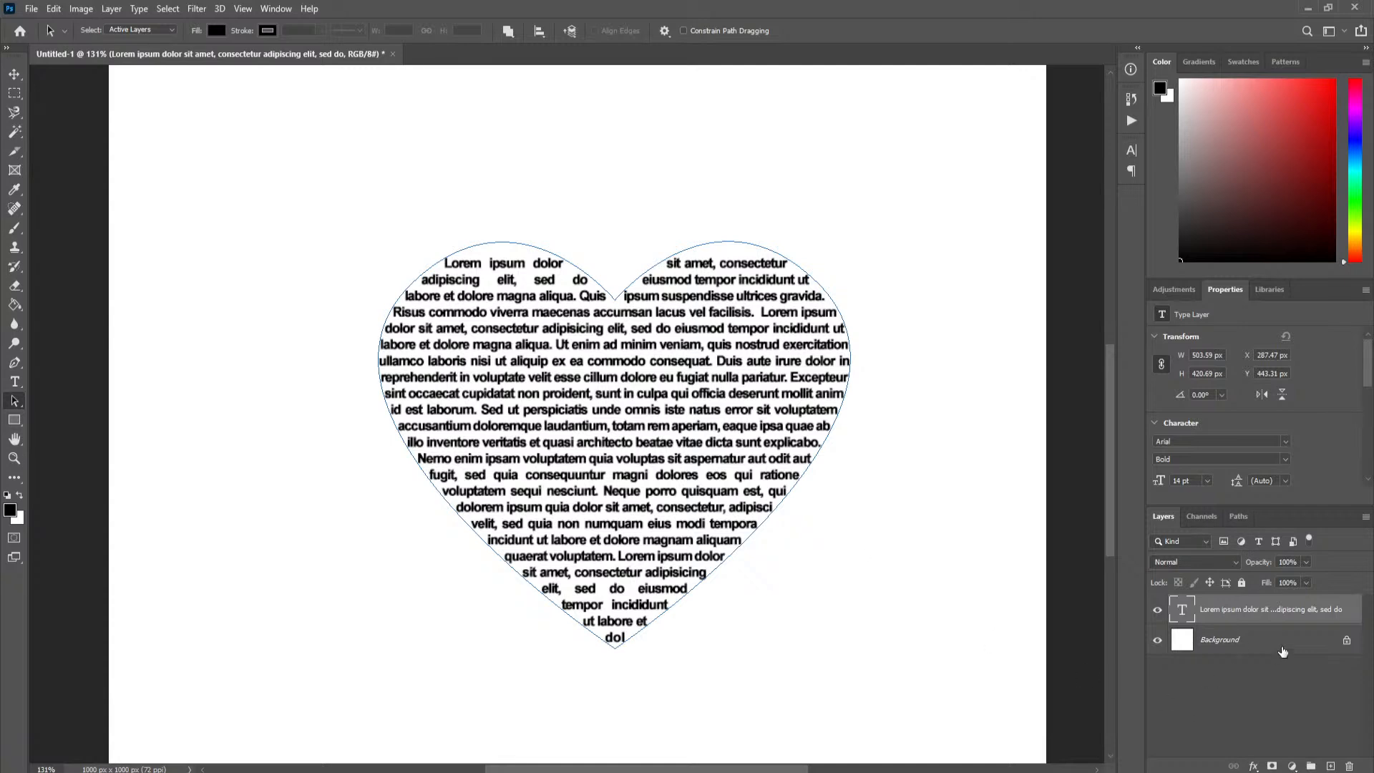
ctrl+click(1331, 765)
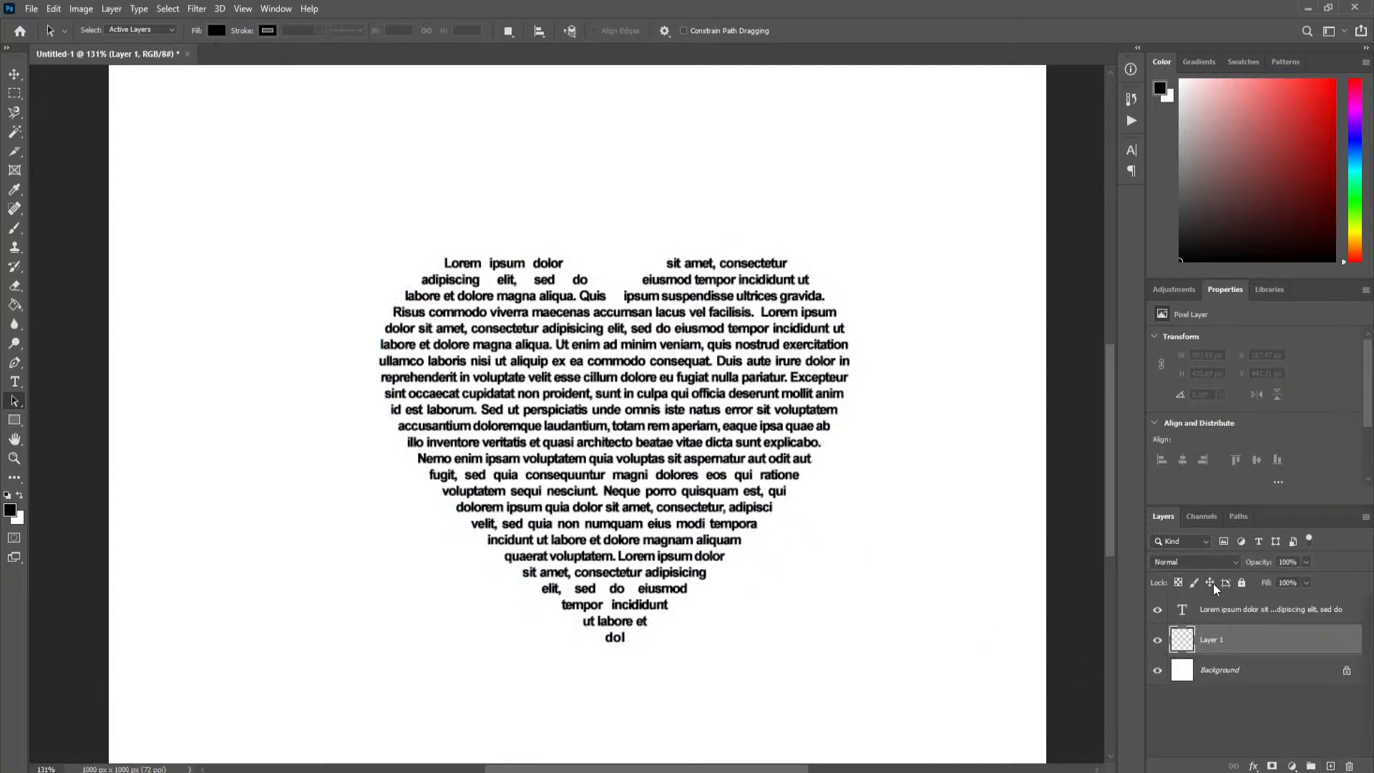
click(1237, 516)
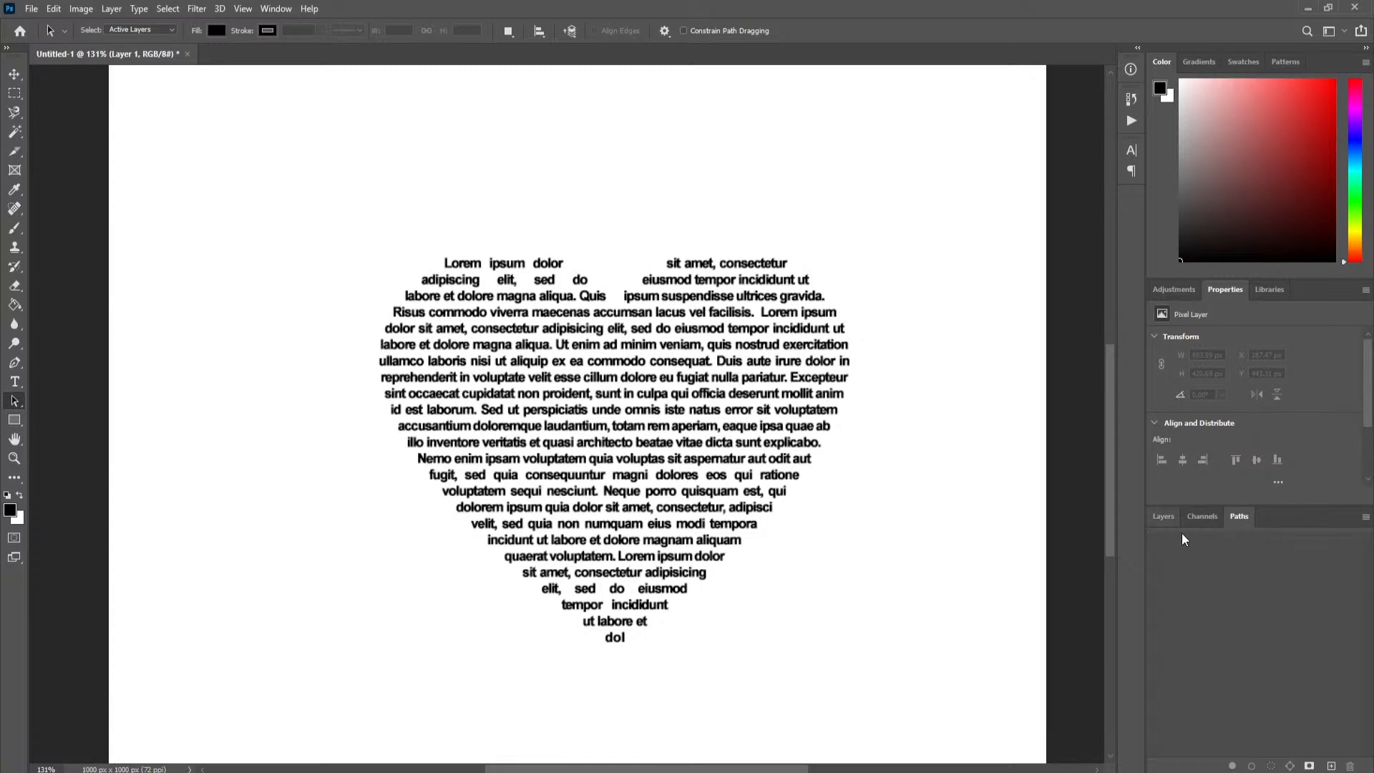
click(1164, 516)
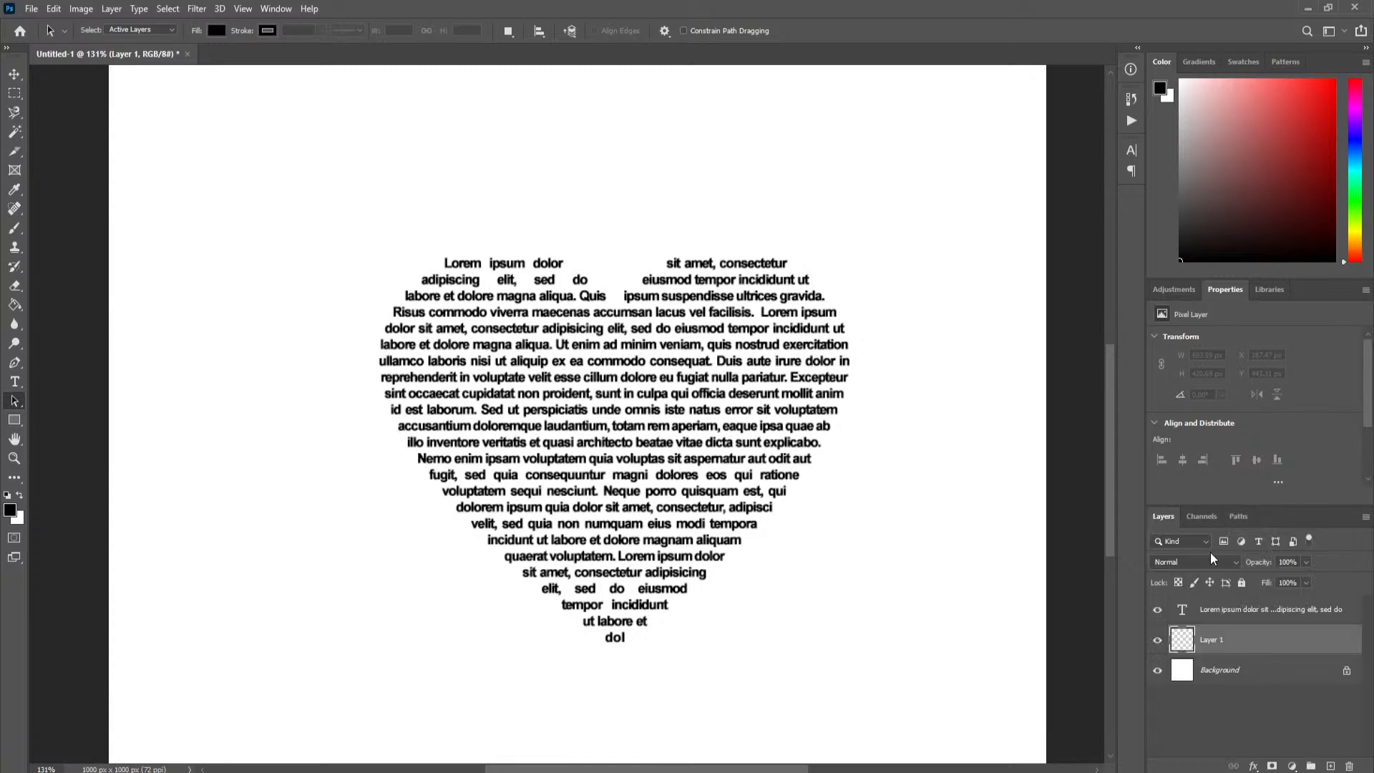
click(1232, 612)
click(1235, 637)
click(1237, 517)
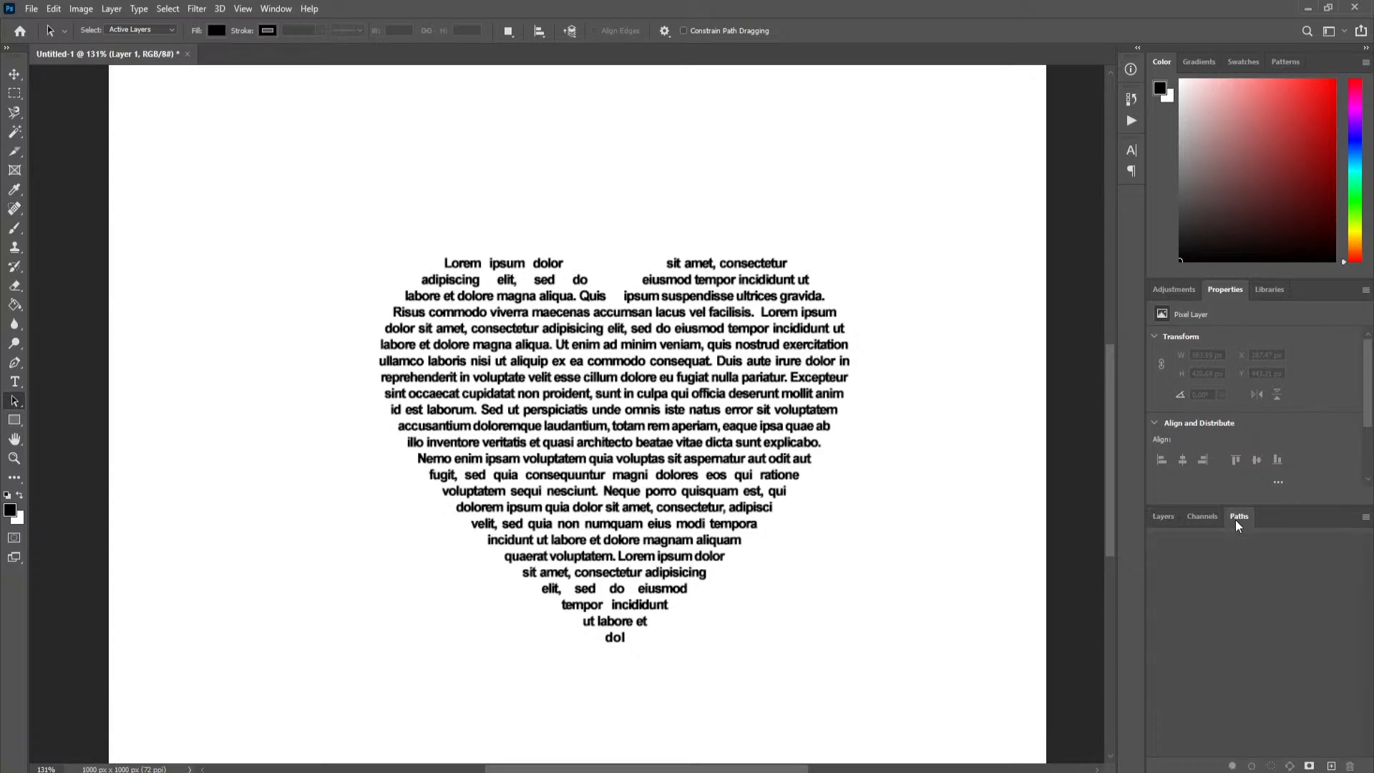
click(1332, 767)
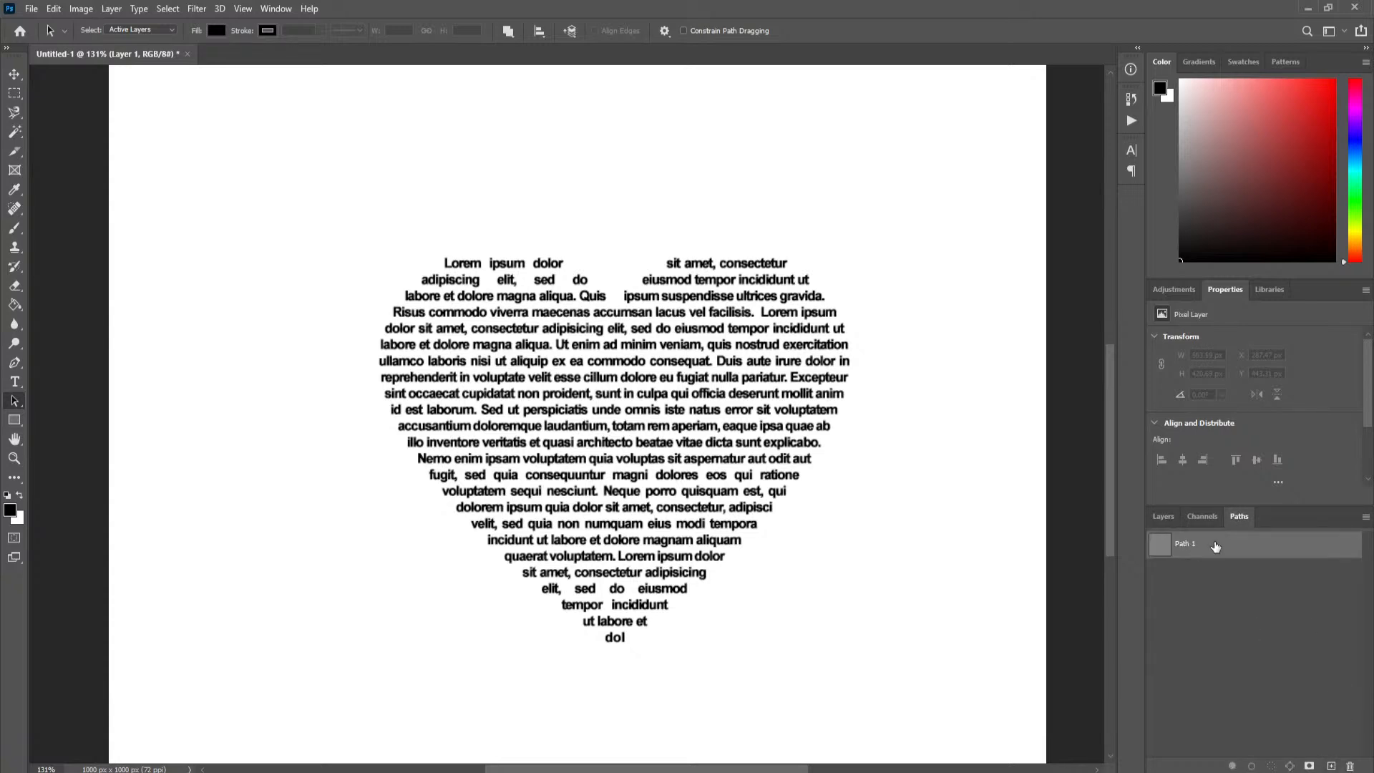
click(1352, 767)
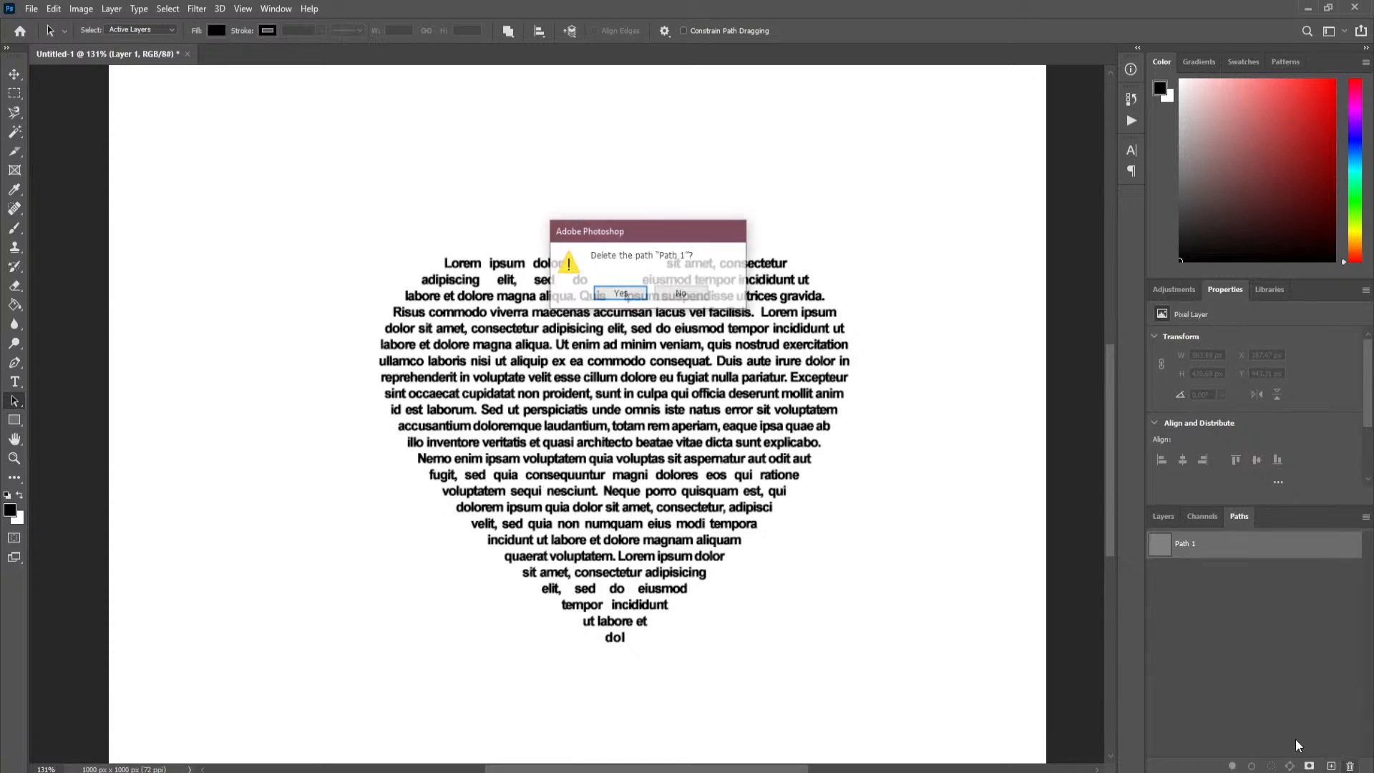
click(612, 295)
- Select all anchor points of the text layer's heart path and compare which paths belong to the text layer and Layer 1
click(1159, 518)
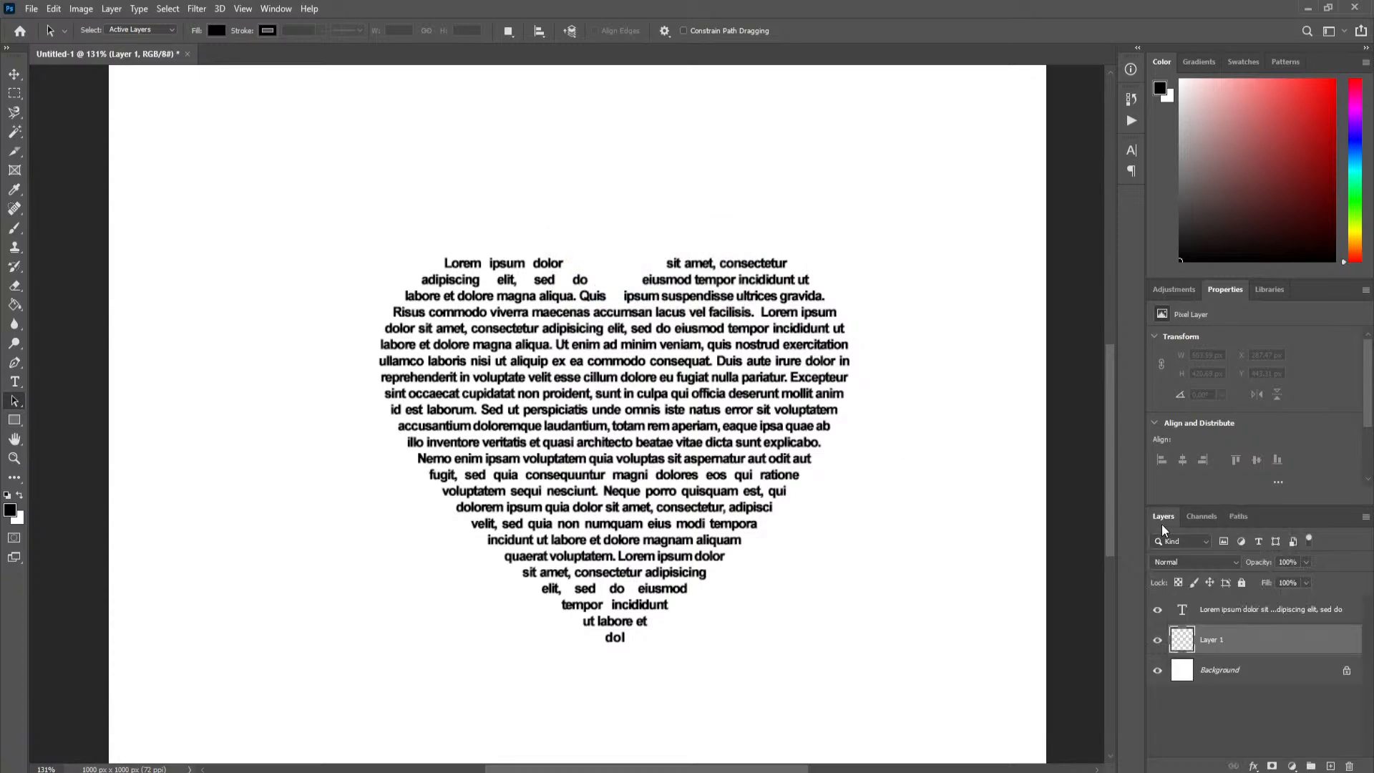
click(1240, 610)
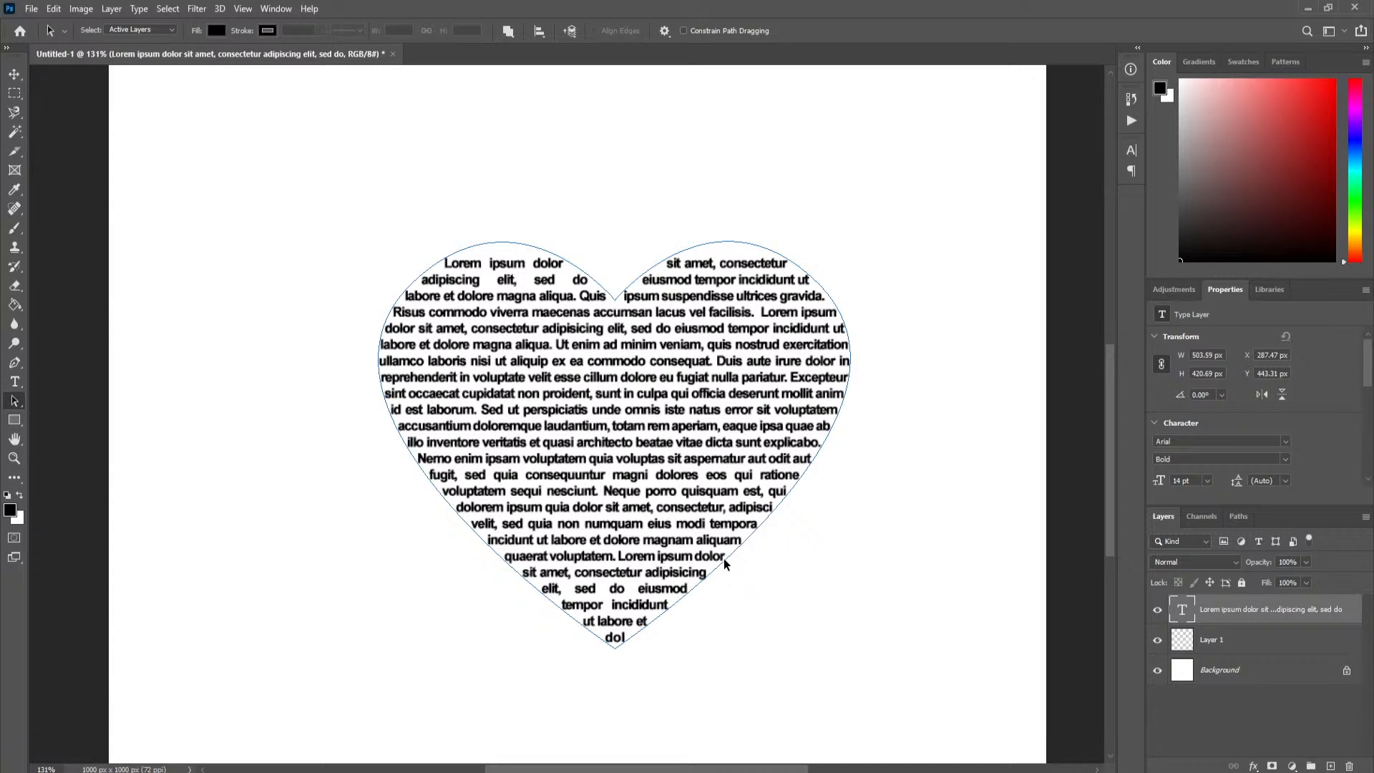
drag(342, 171, 885, 693)
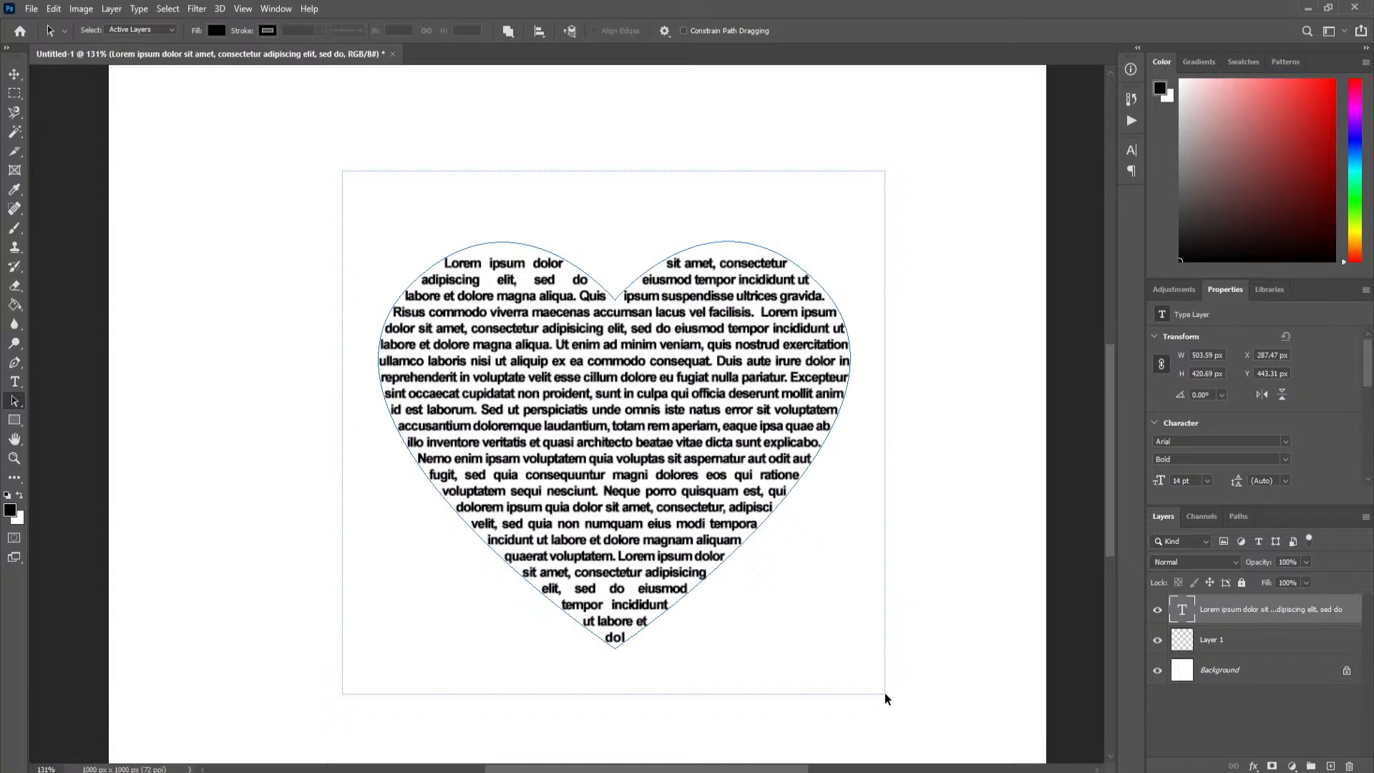
drag(885, 698, 884, 698)
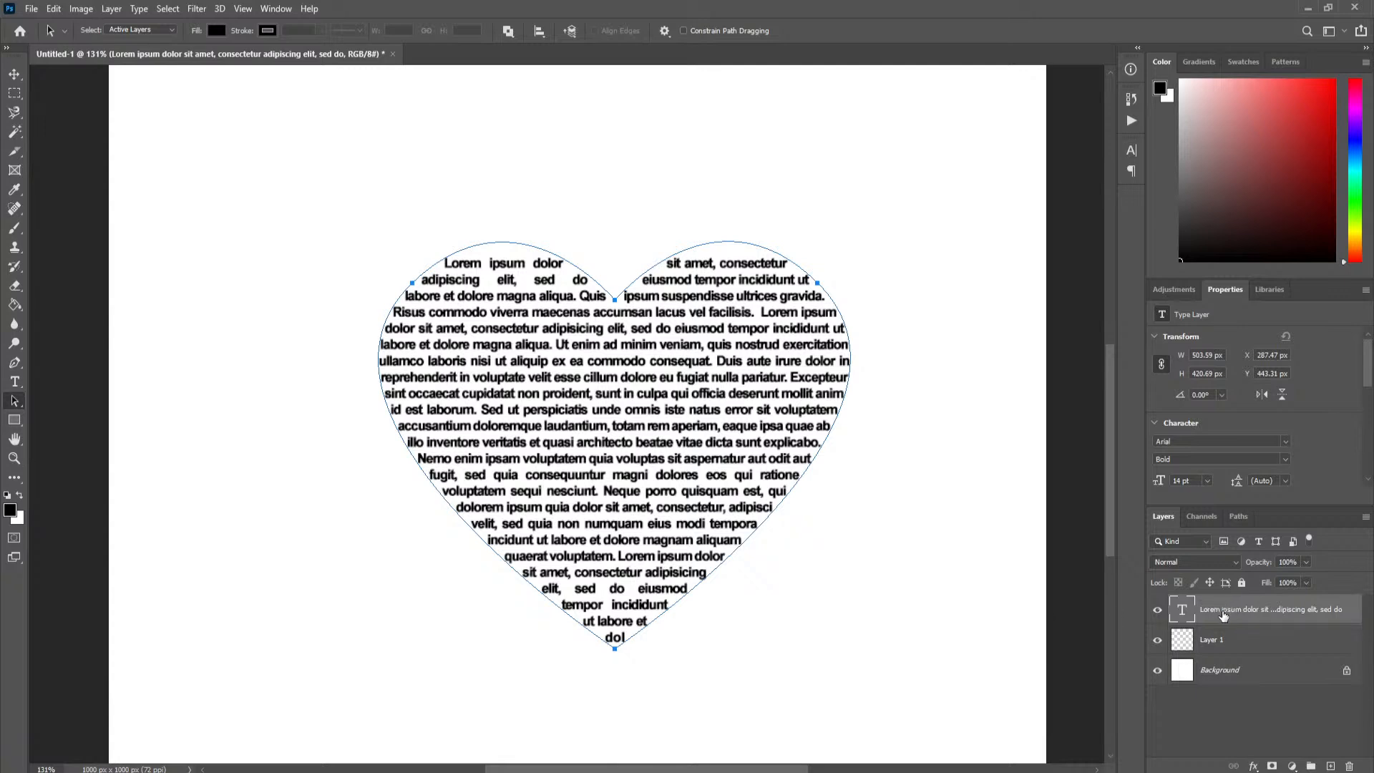
click(1244, 518)
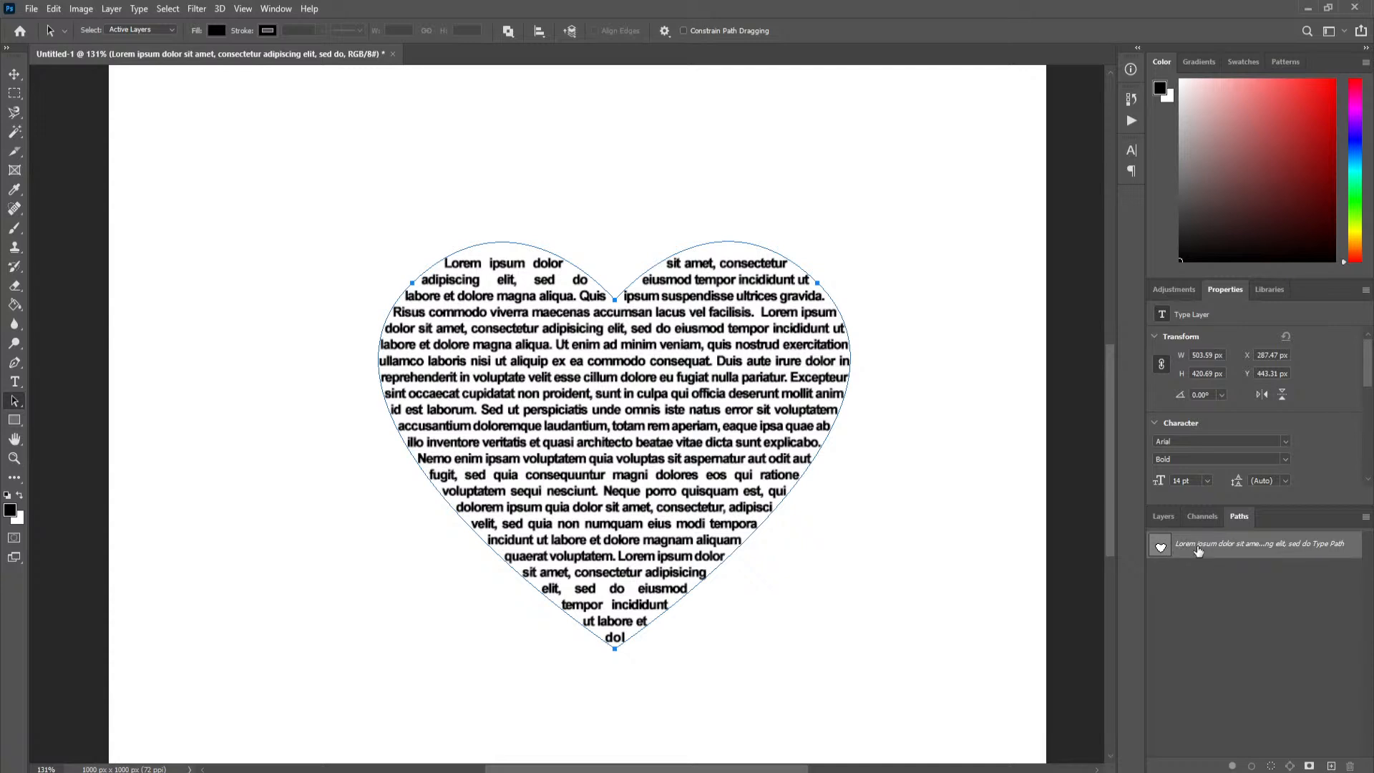
click(1169, 521)
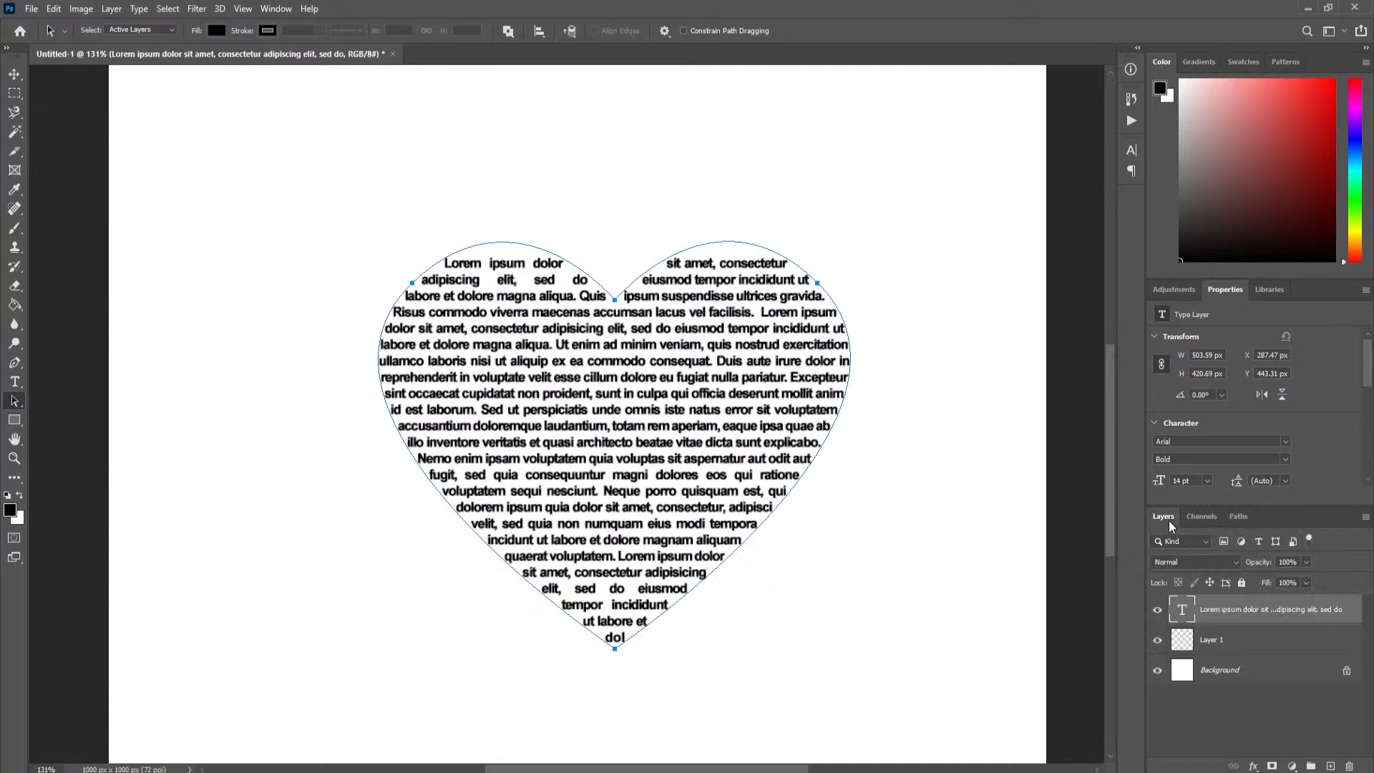
click(1230, 641)
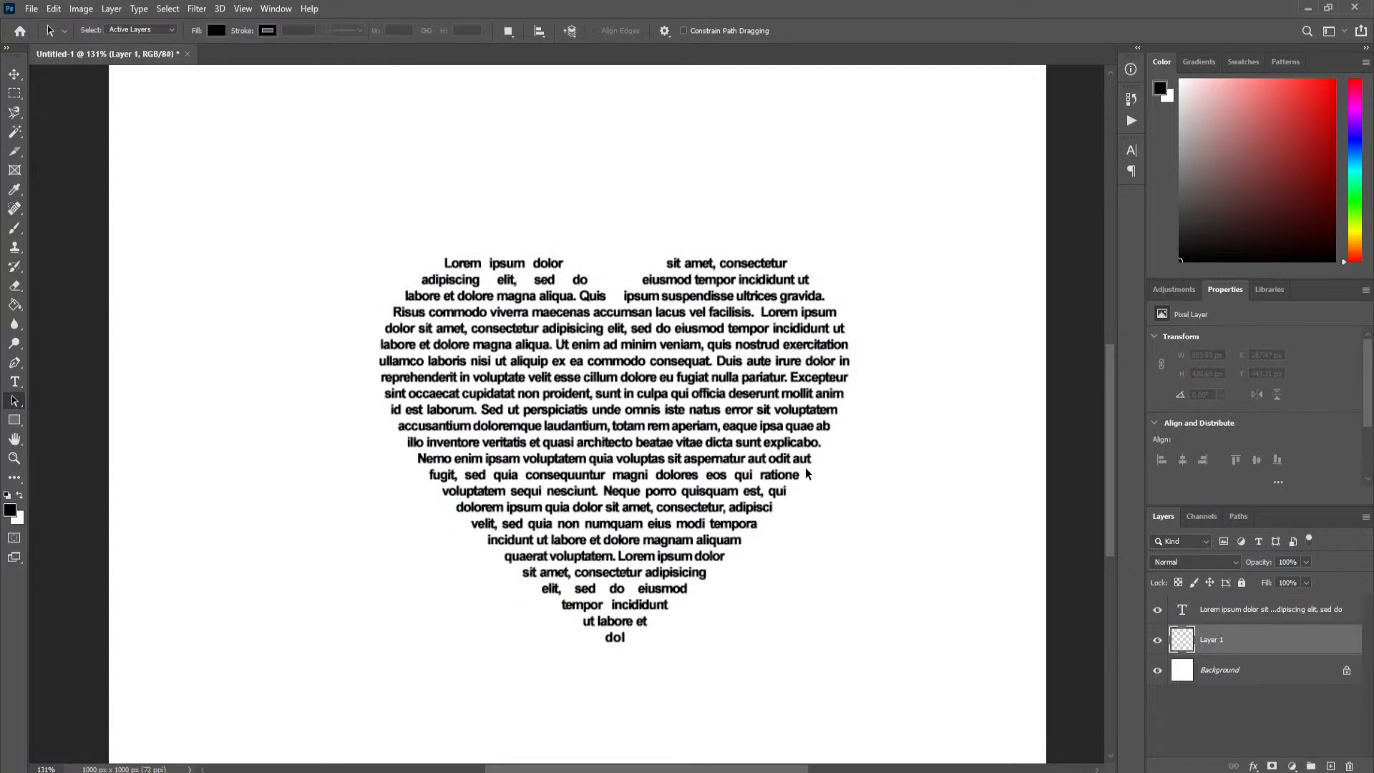
- Create a new empty path while the text layer is active
click(1254, 610)
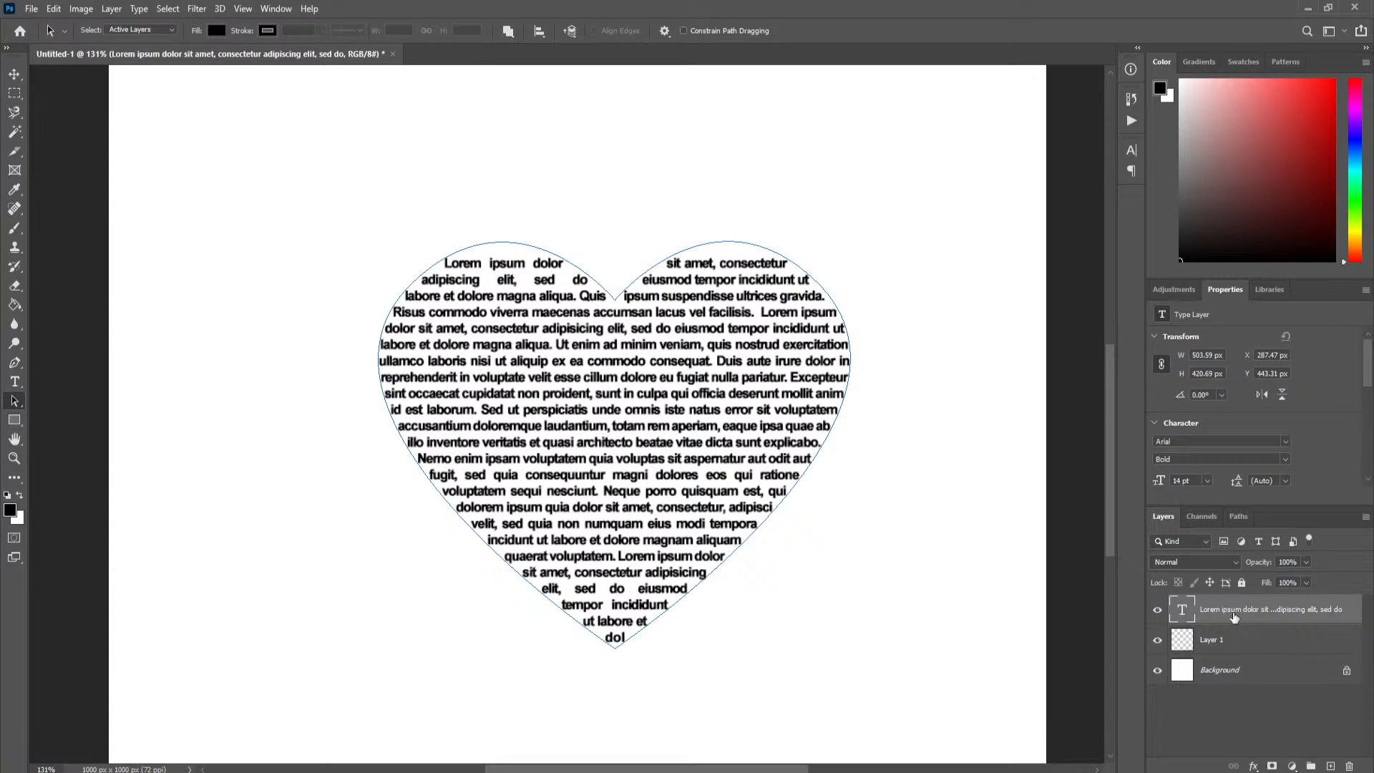
click(1236, 520)
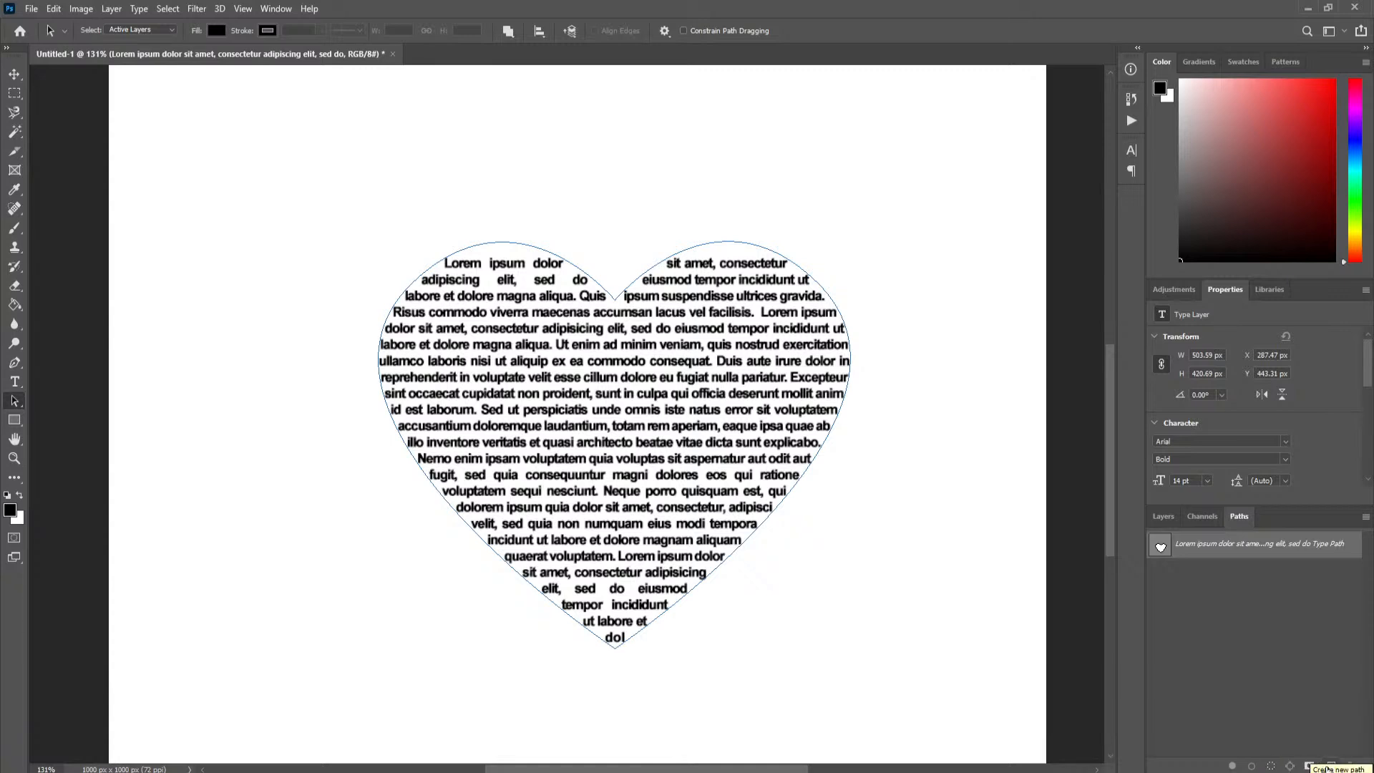
click(1330, 767)
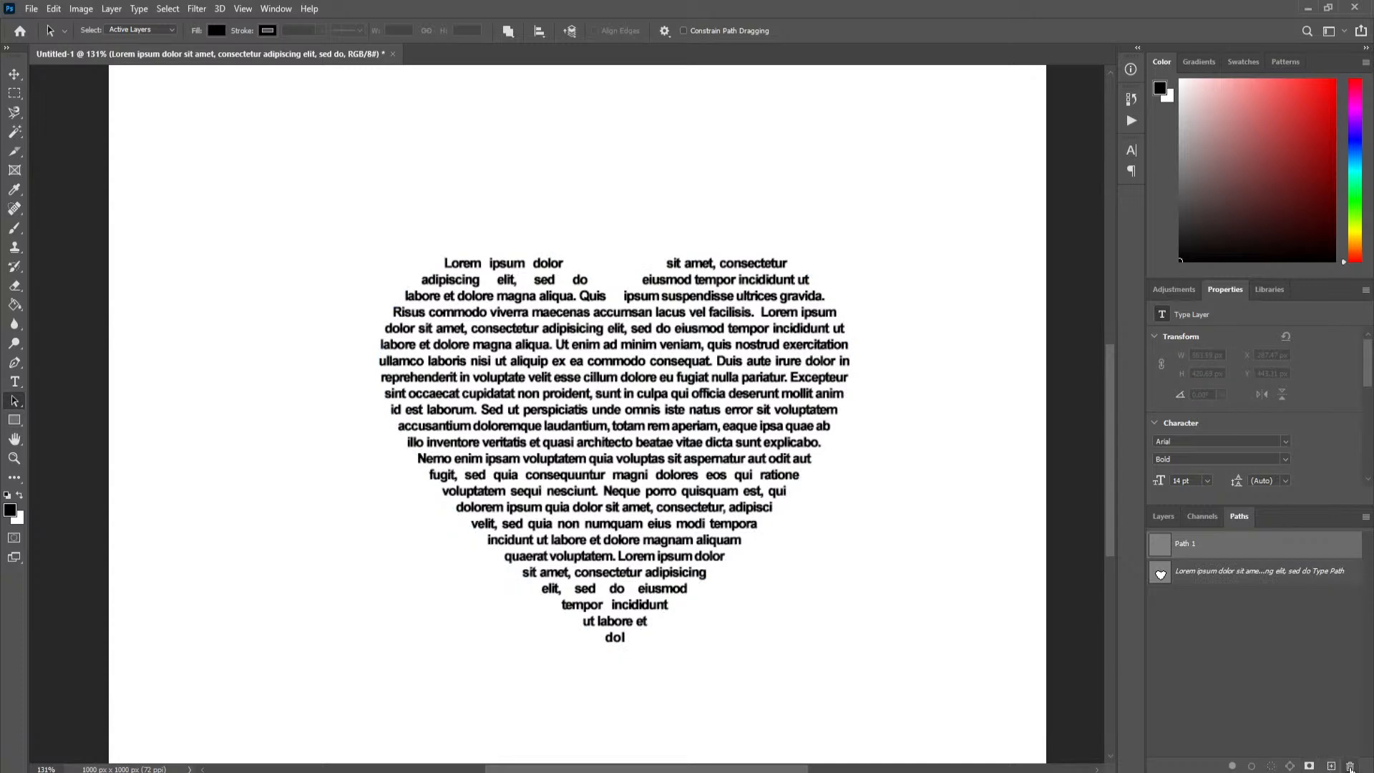
- Nudge the text's heart-shaped type path slightly upward and paste a copy of it into the empty Path 1
click(1206, 574)
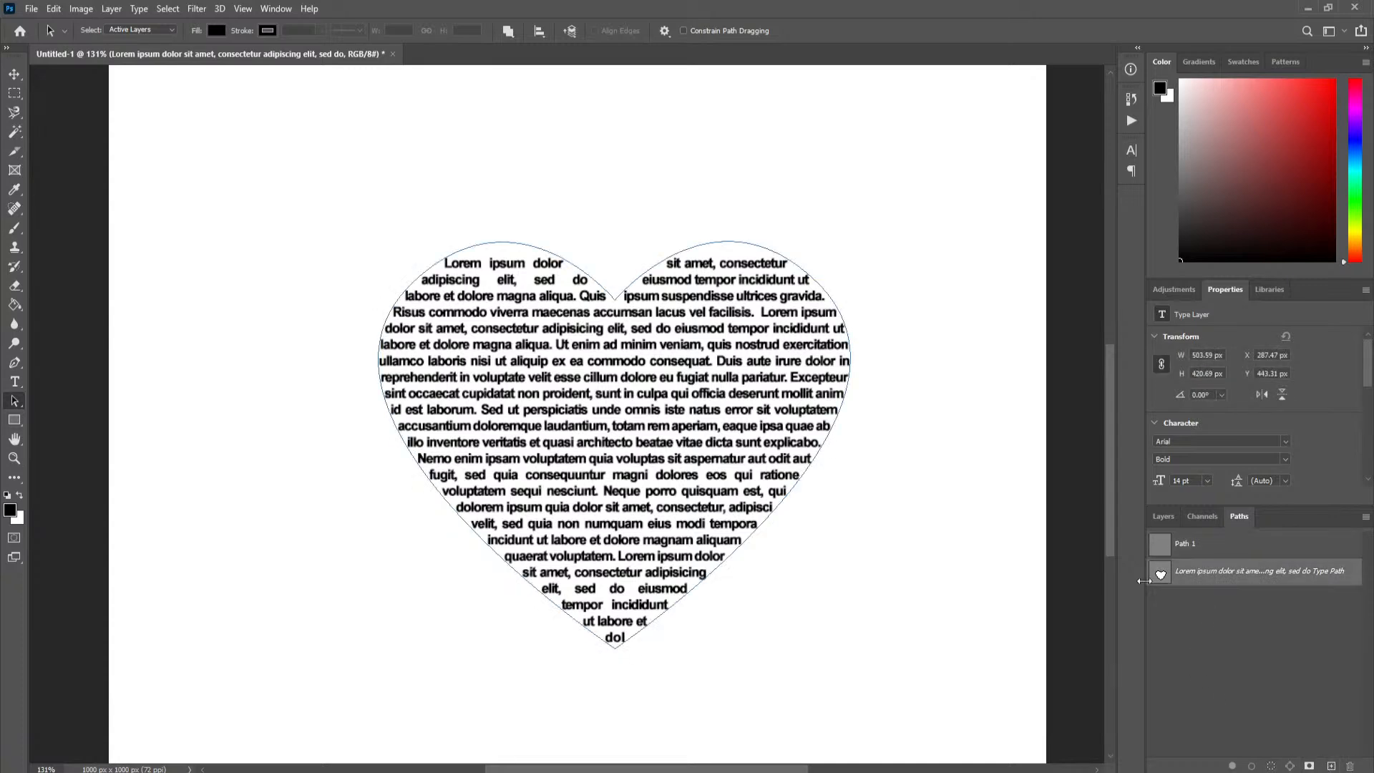
drag(746, 548, 747, 544)
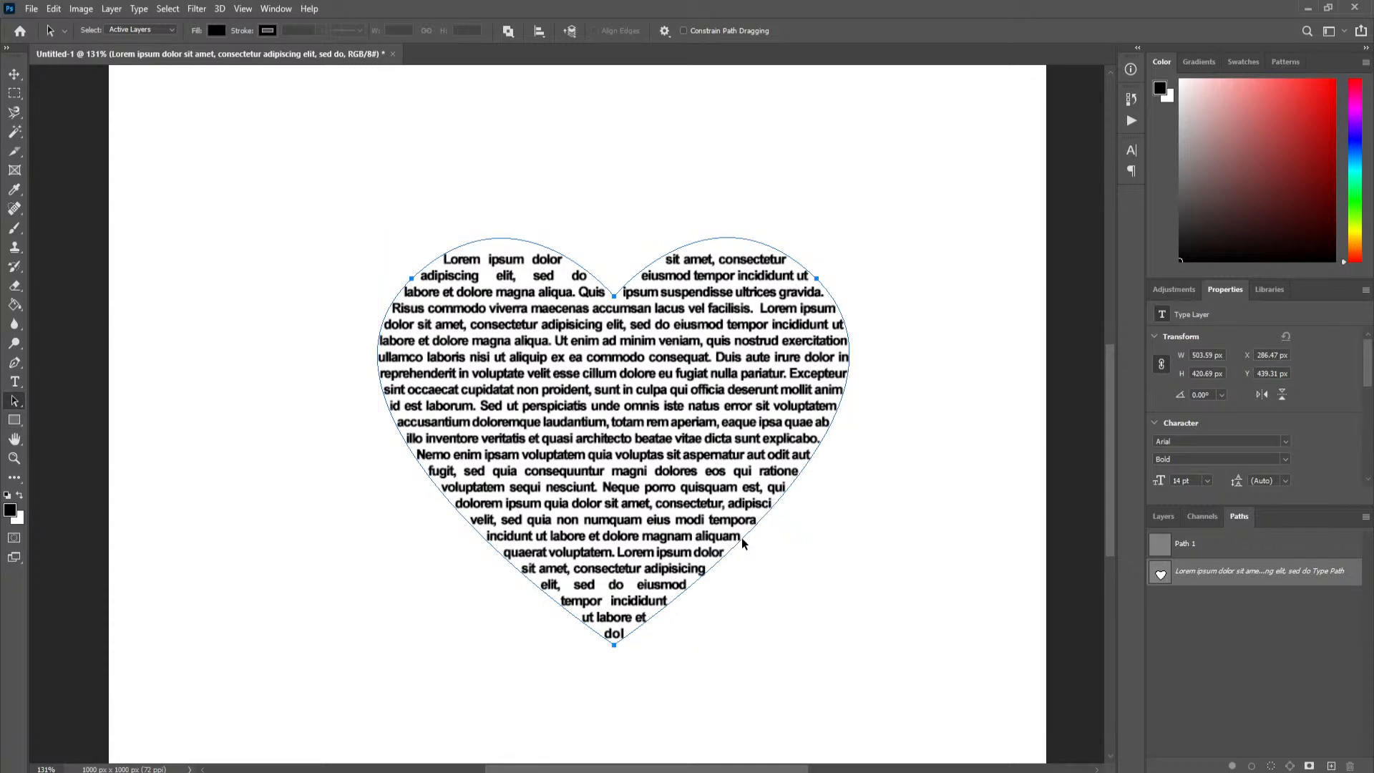
right_click(743, 543)
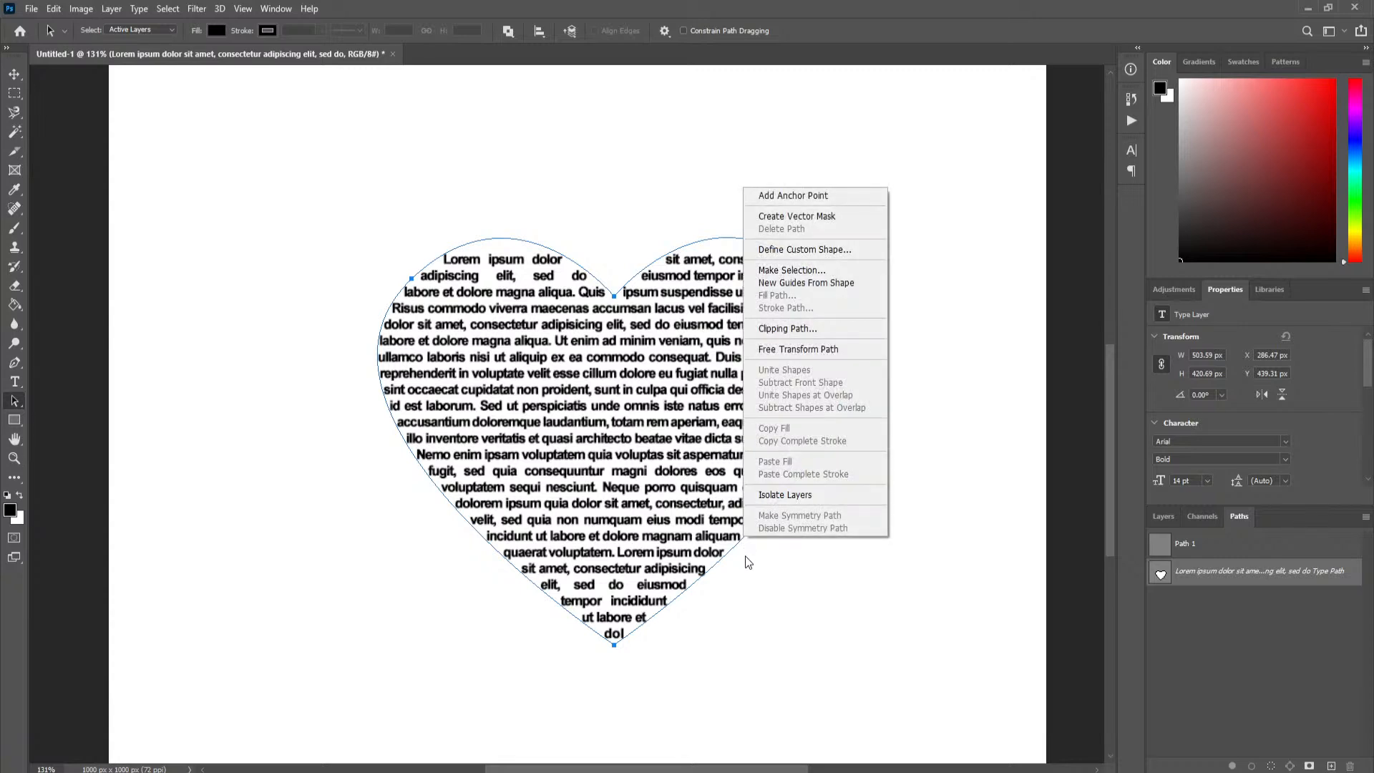
click(728, 552)
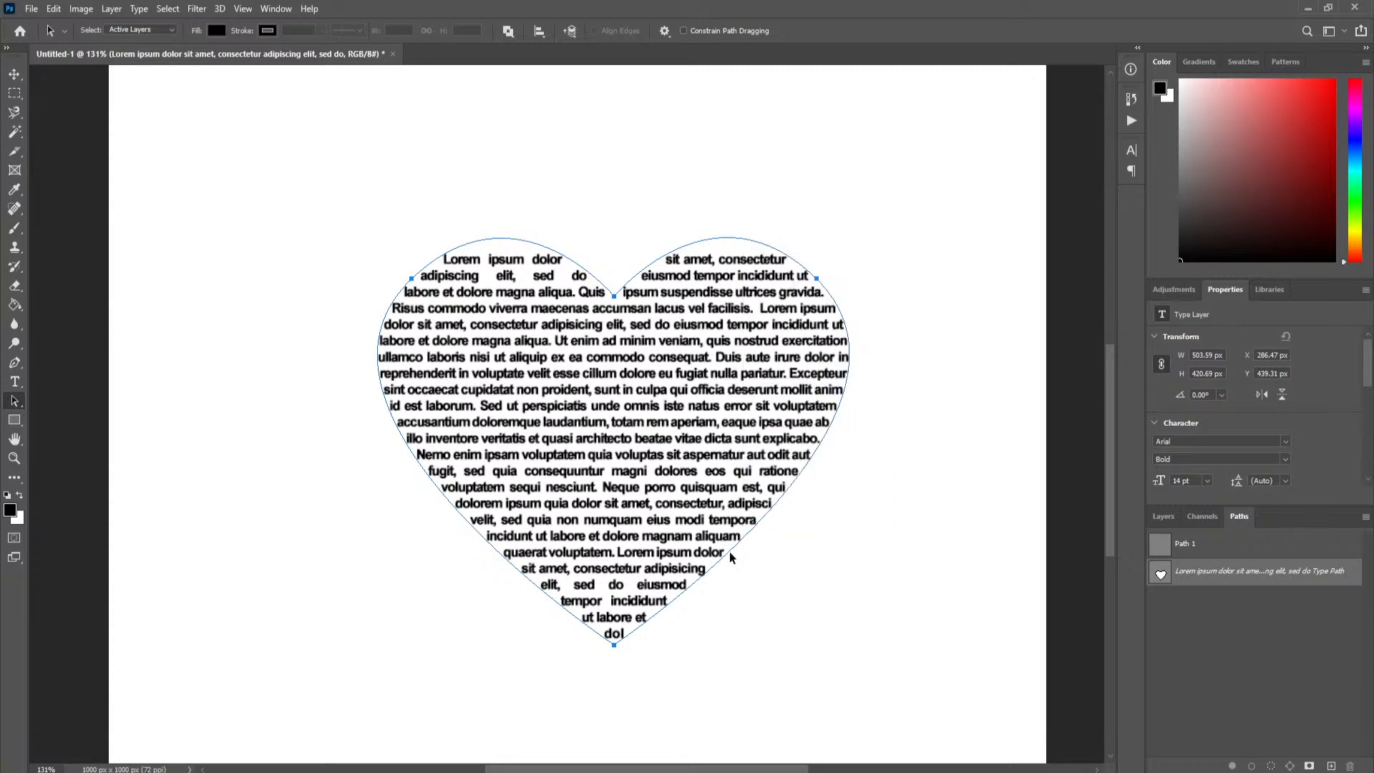
click(1211, 547)
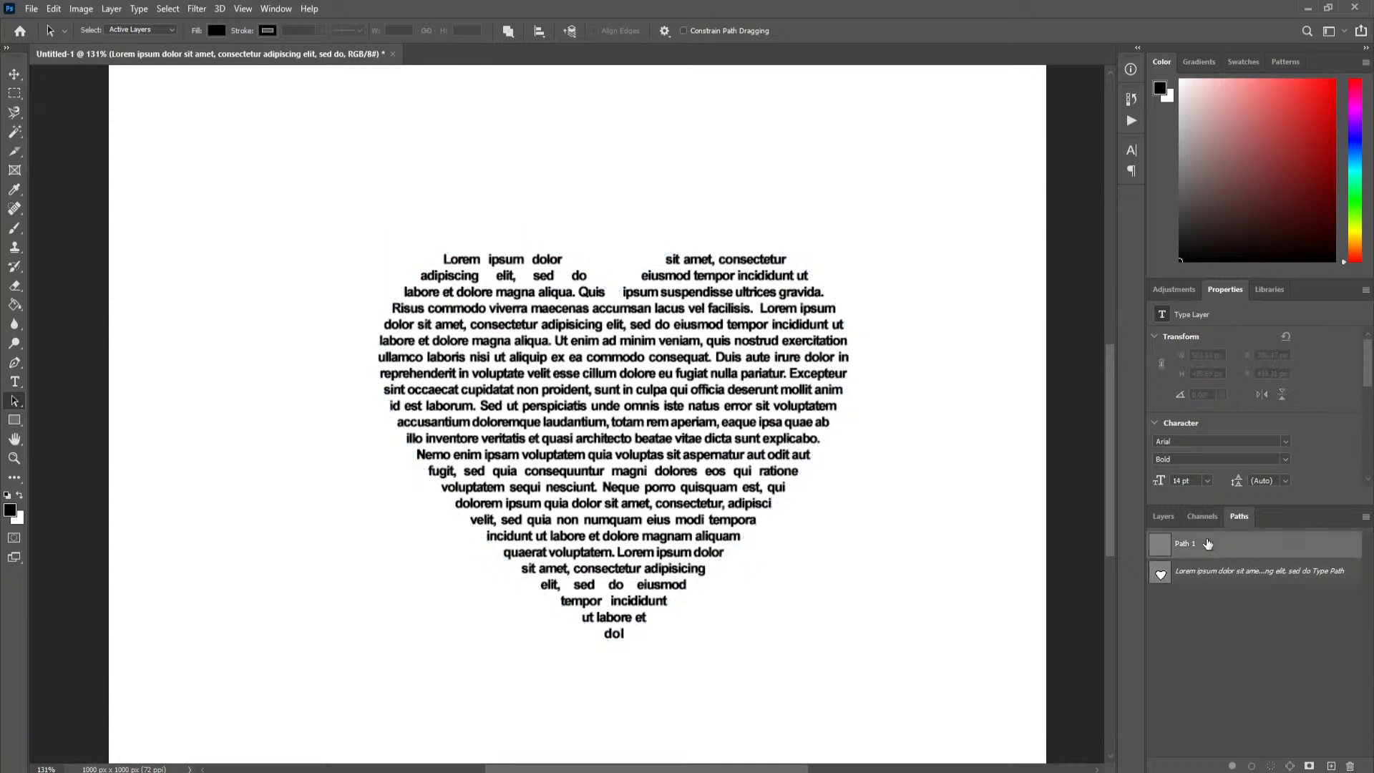
key(ctrl+v)
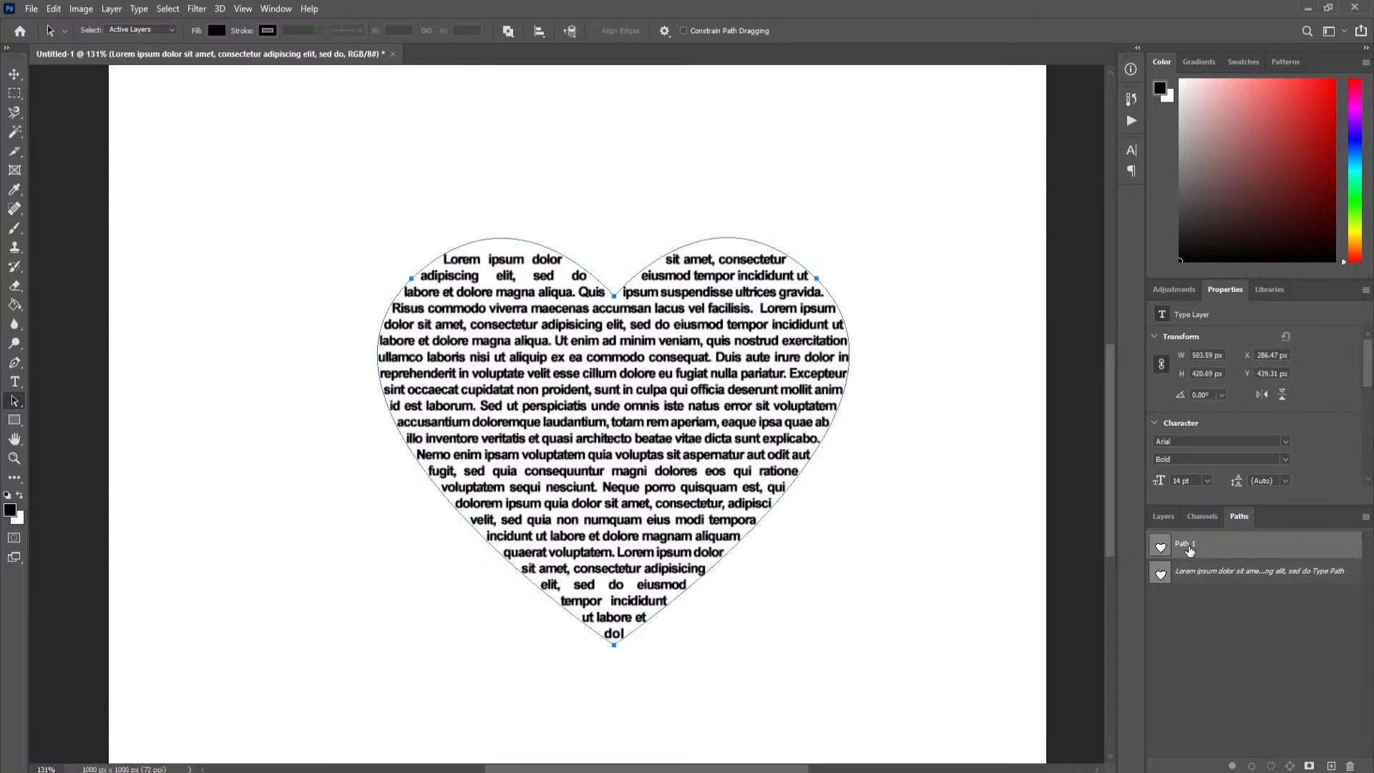
- Fill the heart in Path 1 with a muted red custom color on Layer 1, at Normal mode and 100% opacity
click(1165, 516)
click(1238, 642)
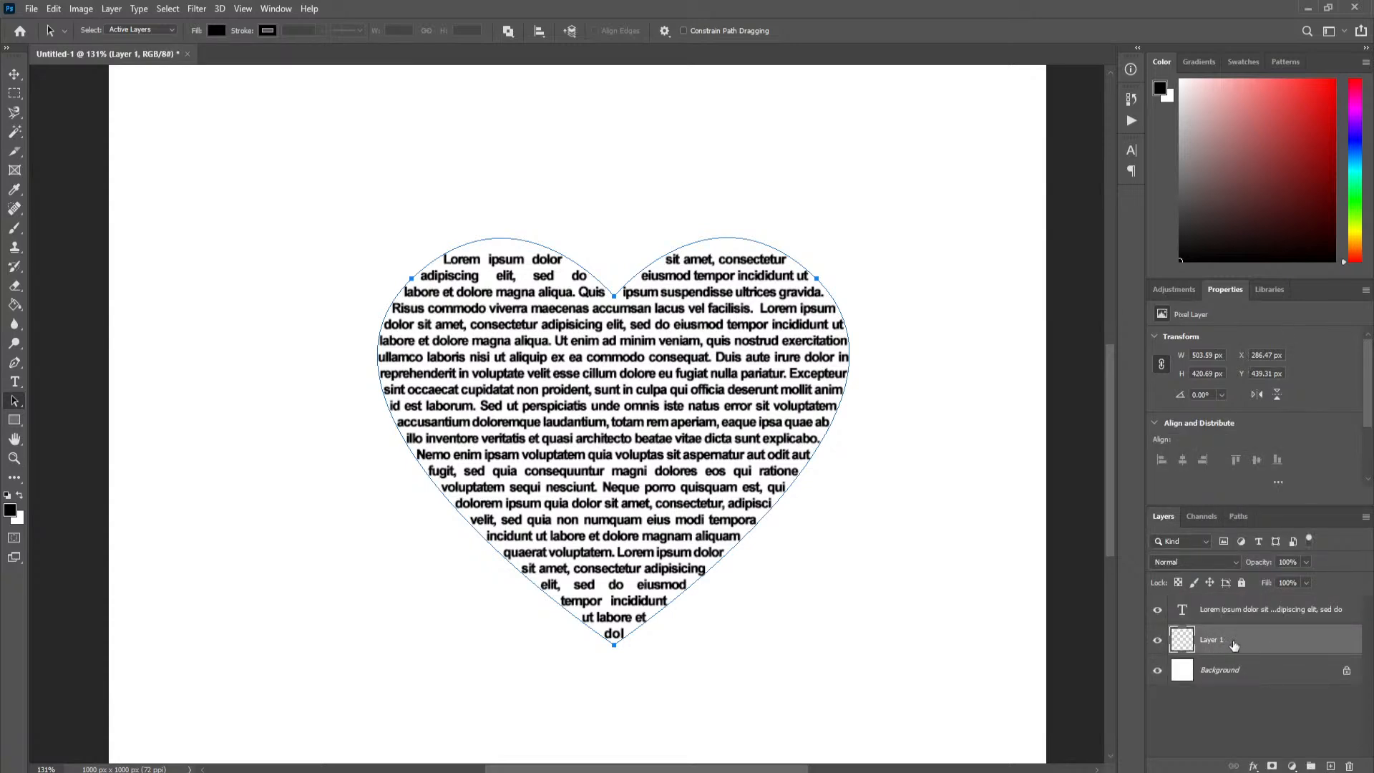
click(1235, 518)
right_click(1189, 543)
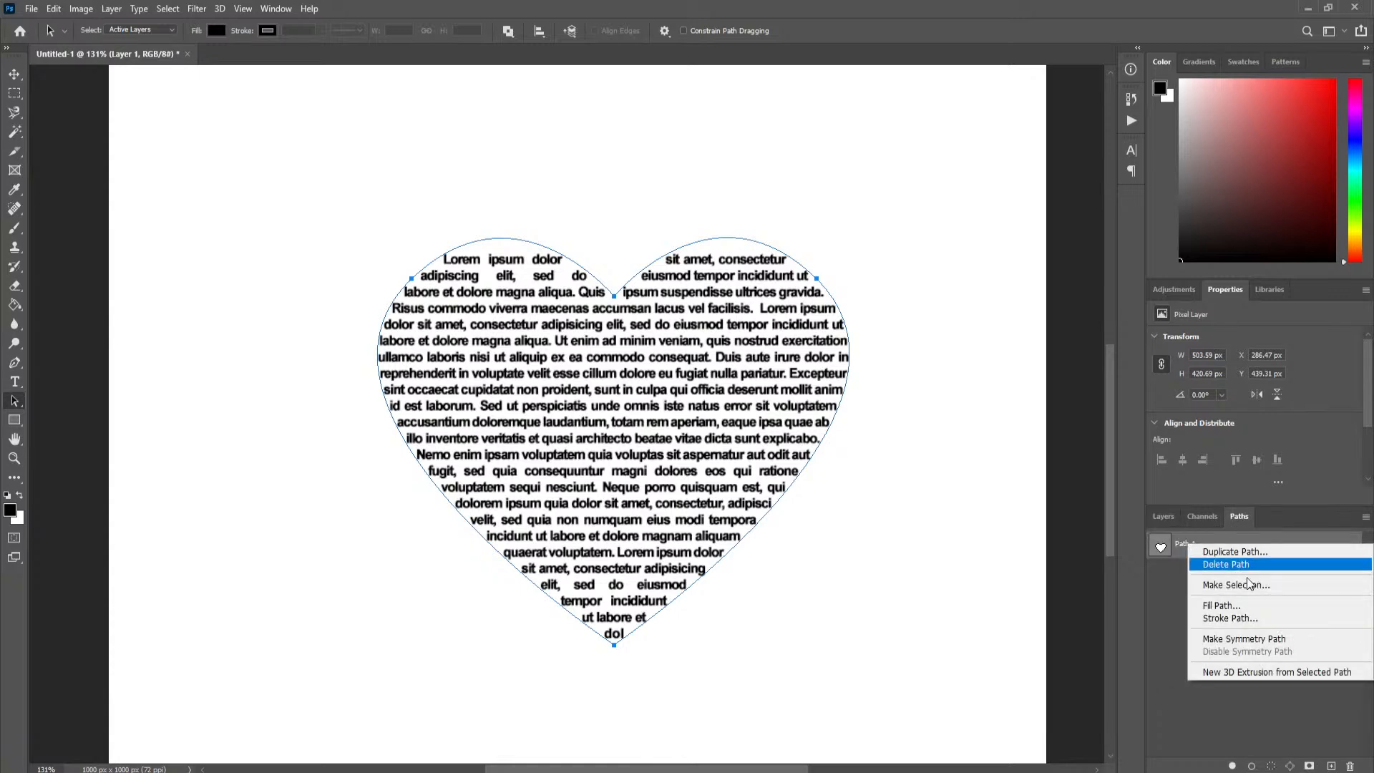
click(1253, 605)
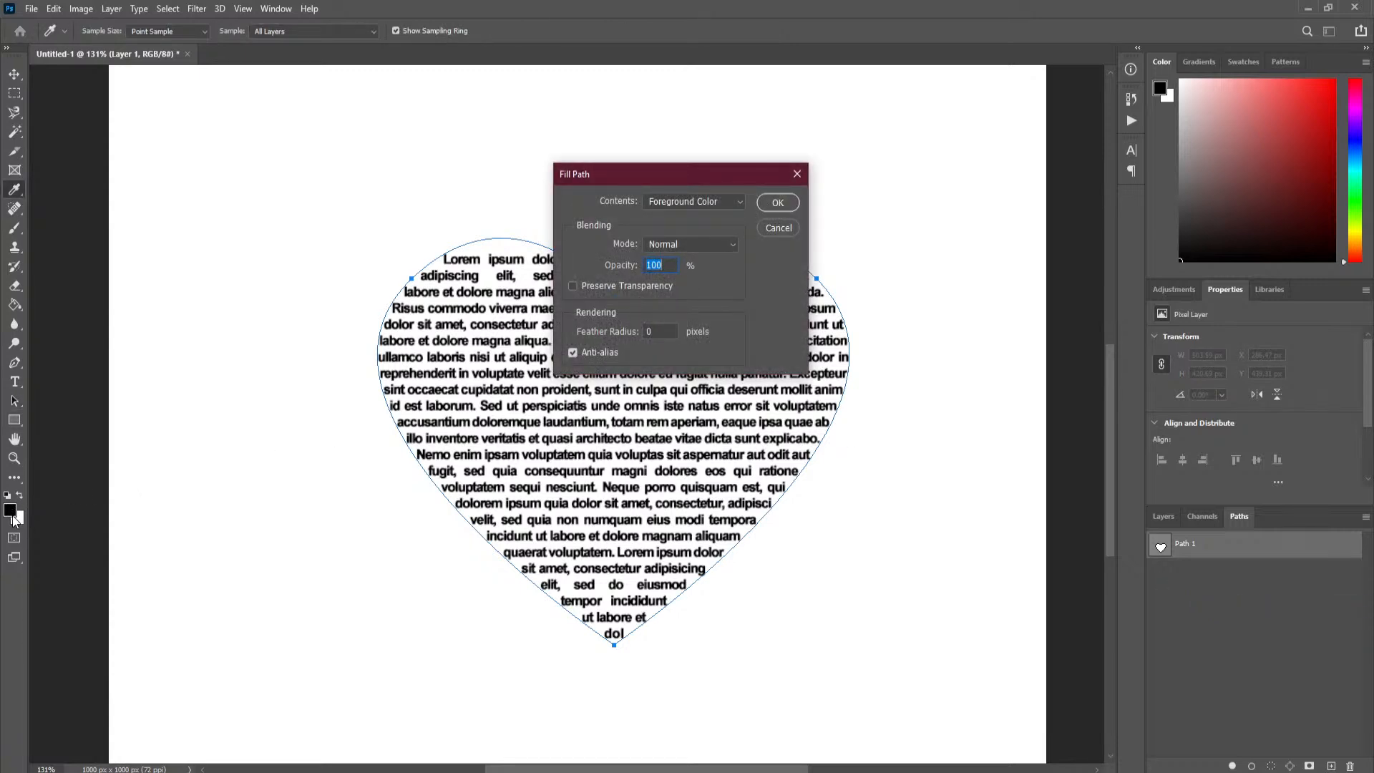
click(741, 204)
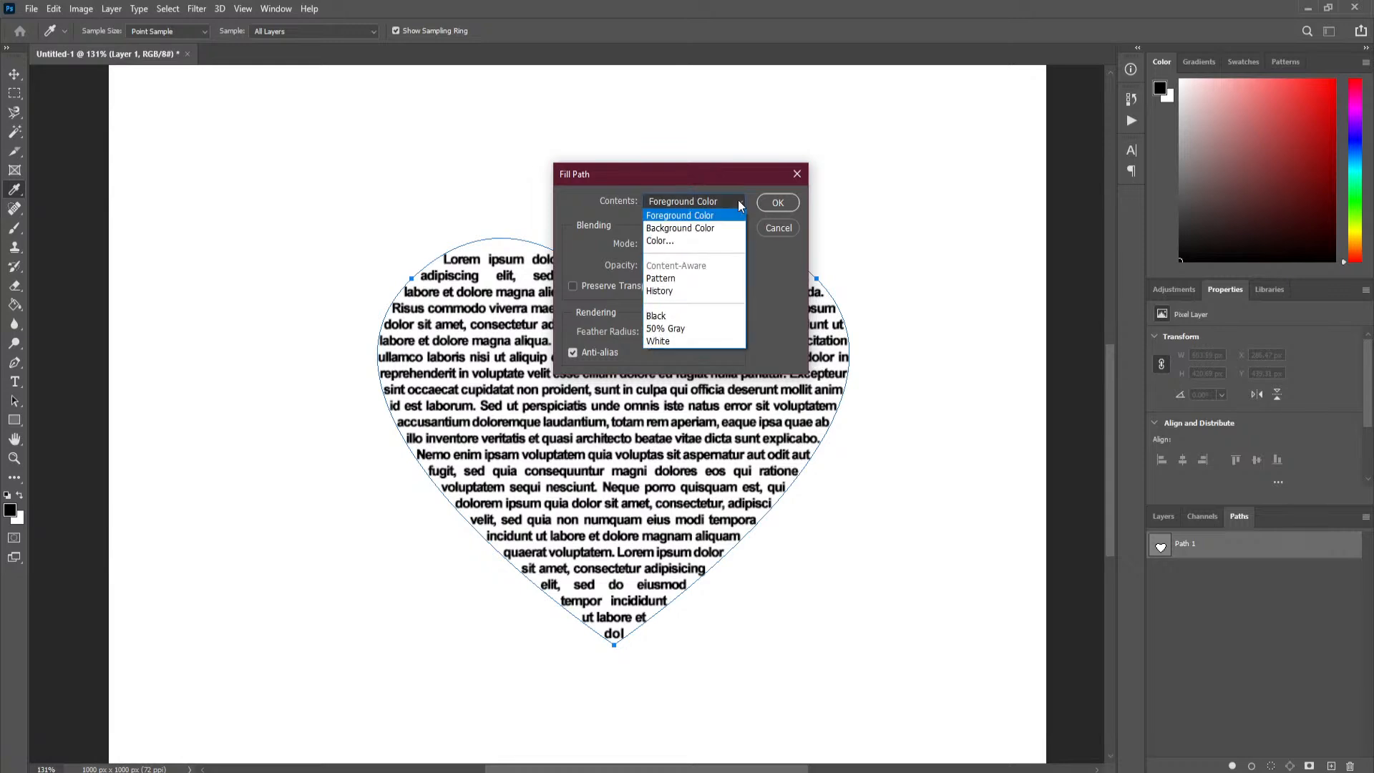
click(716, 241)
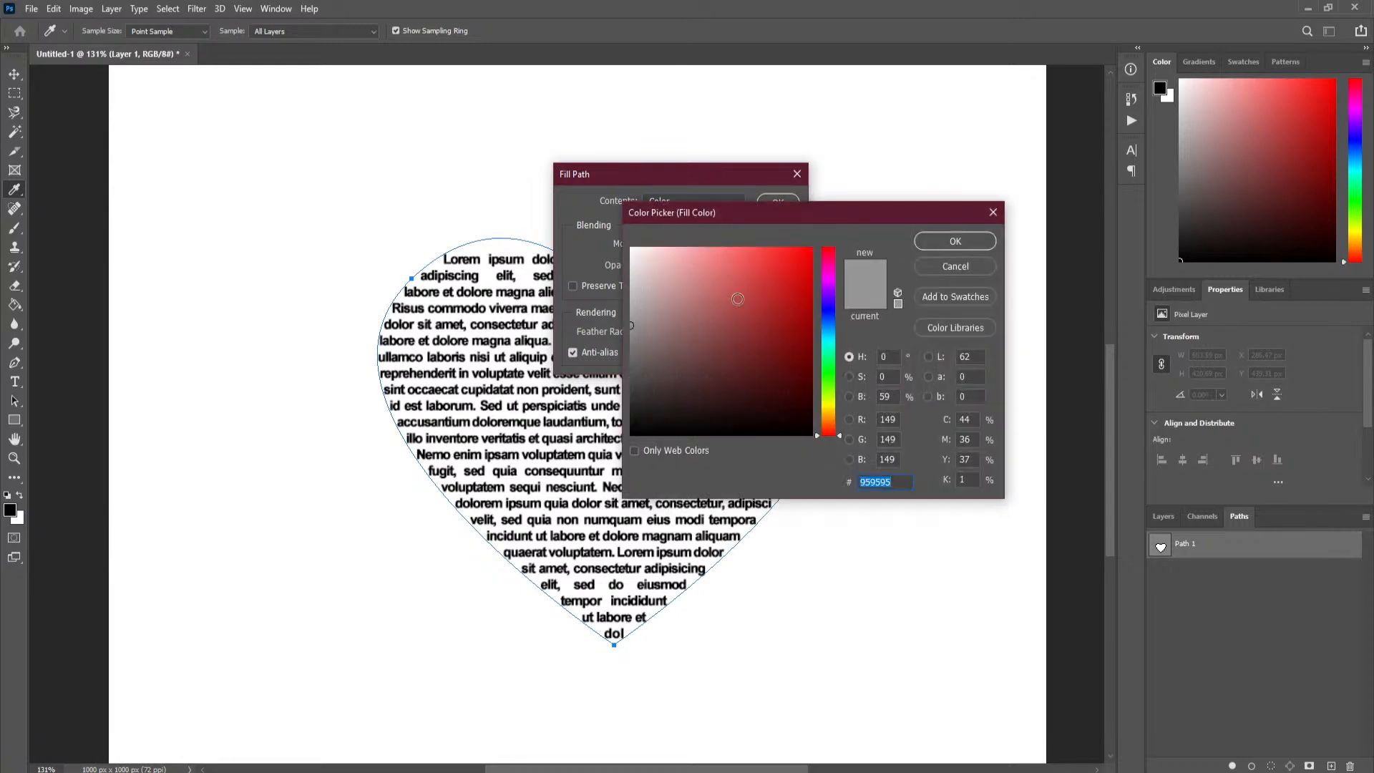
click(953, 242)
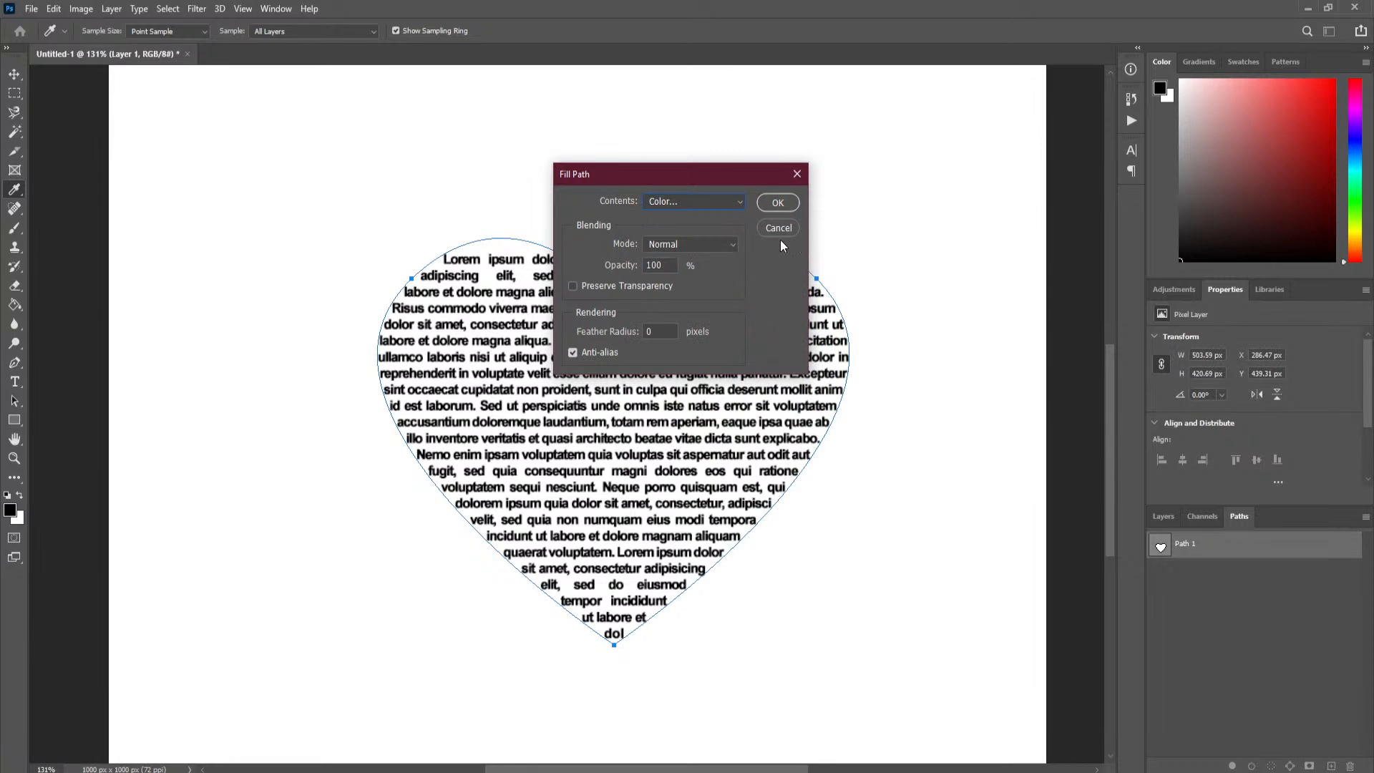
click(777, 203)
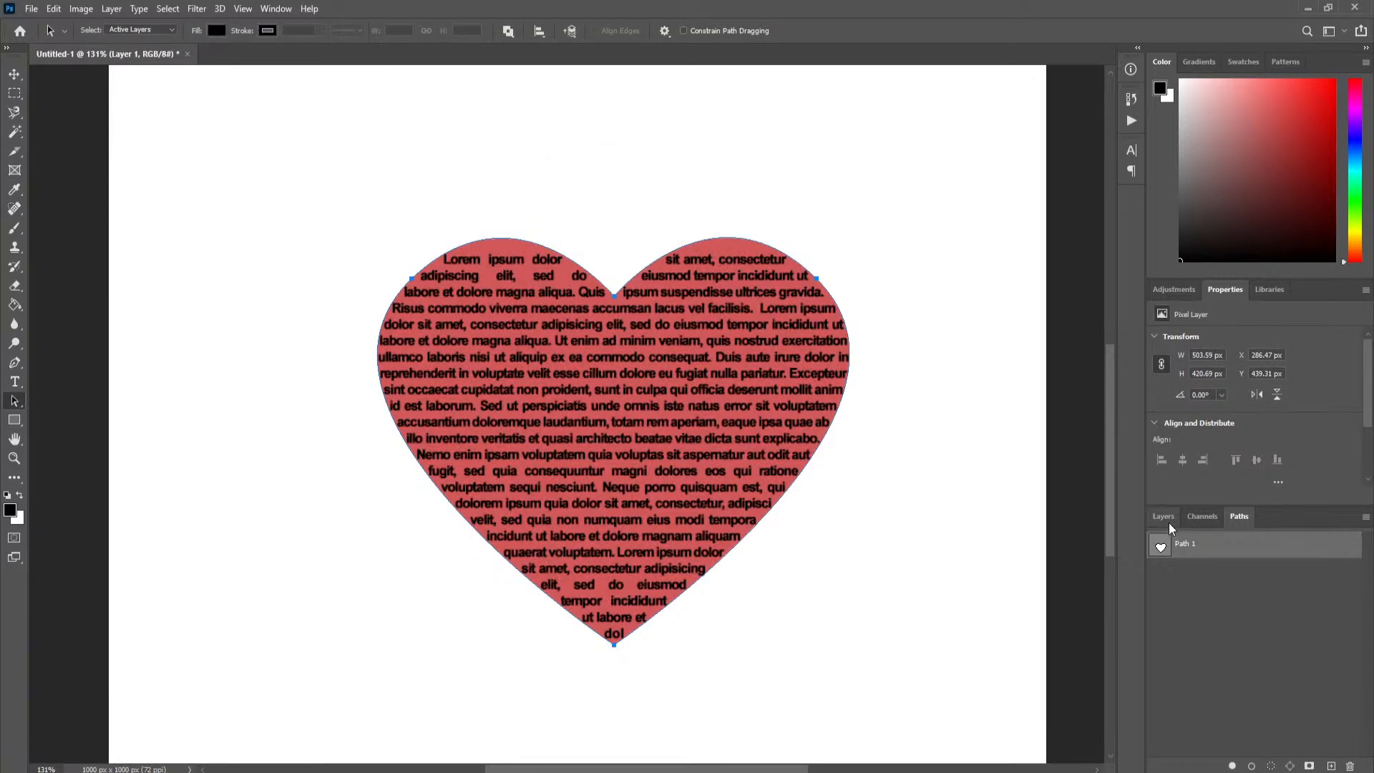
click(1167, 519)
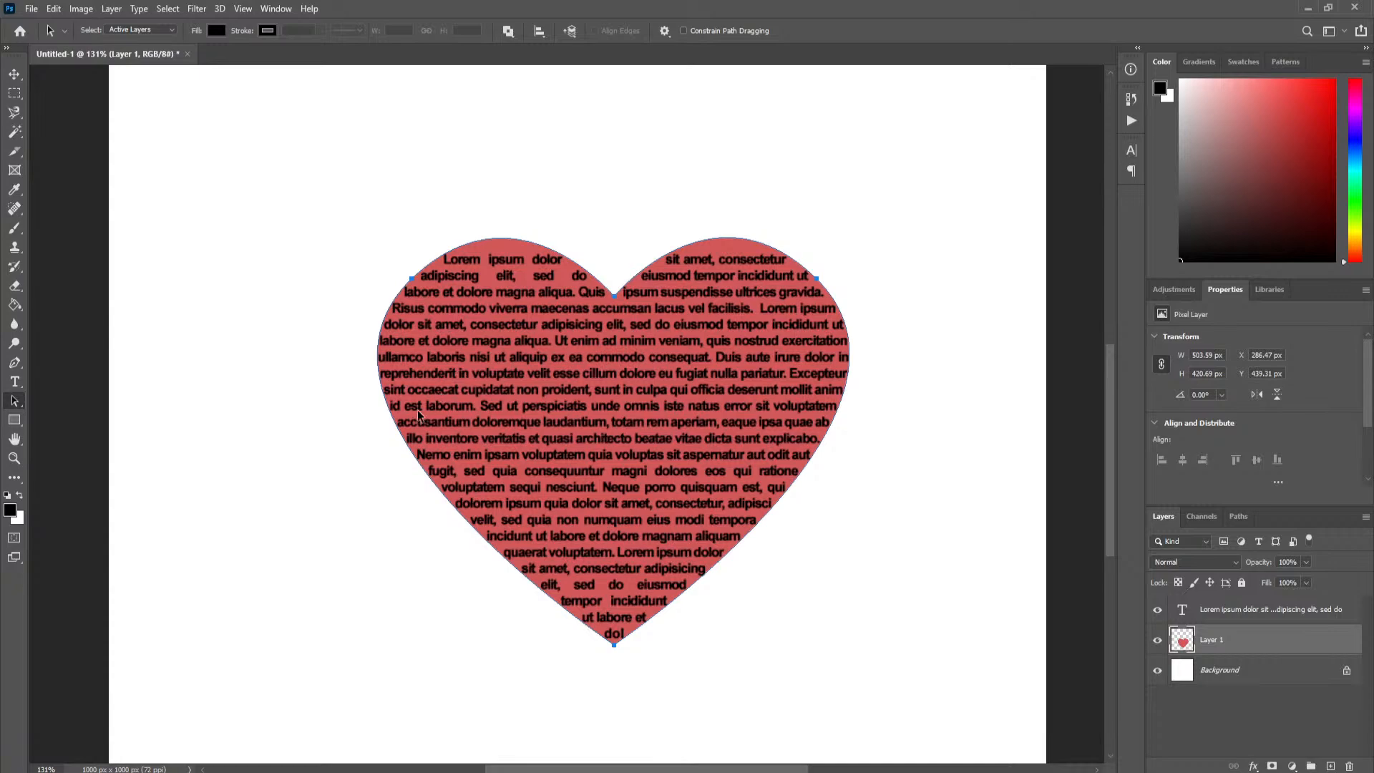
- Inspect the edge of the filled heart up close and undo its red fill on Layer 1
scroll(369, 406, up, 5)
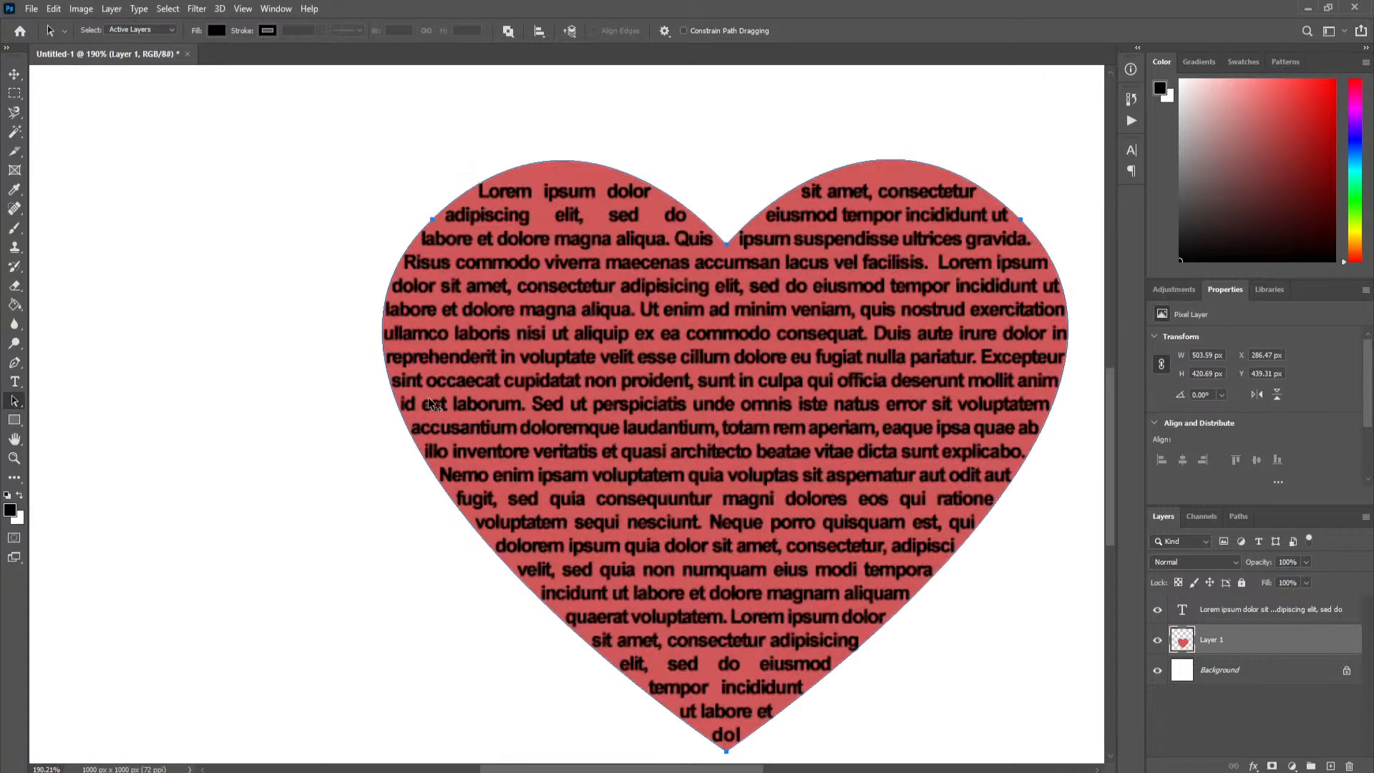
scroll(396, 394, up, 1)
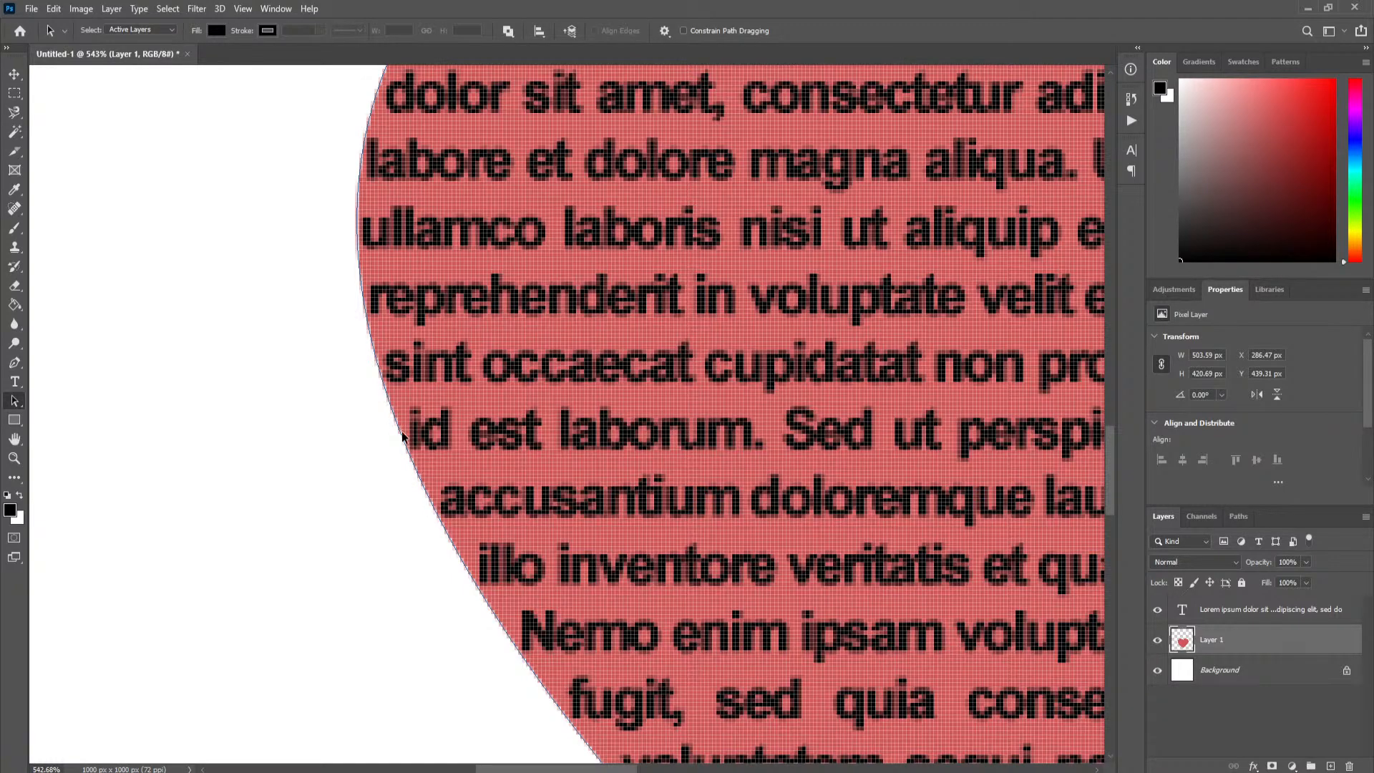
scroll(438, 457, down, 6)
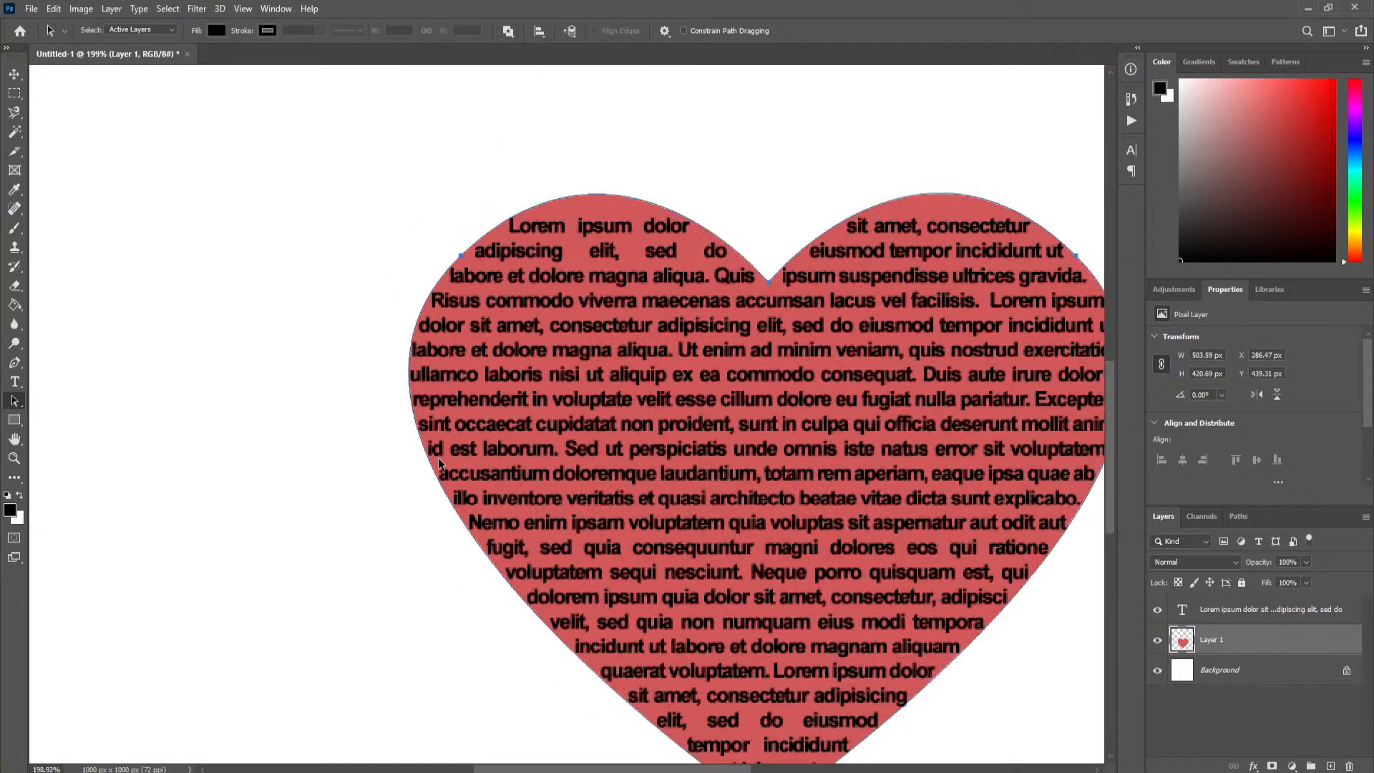
drag(736, 496, 718, 451)
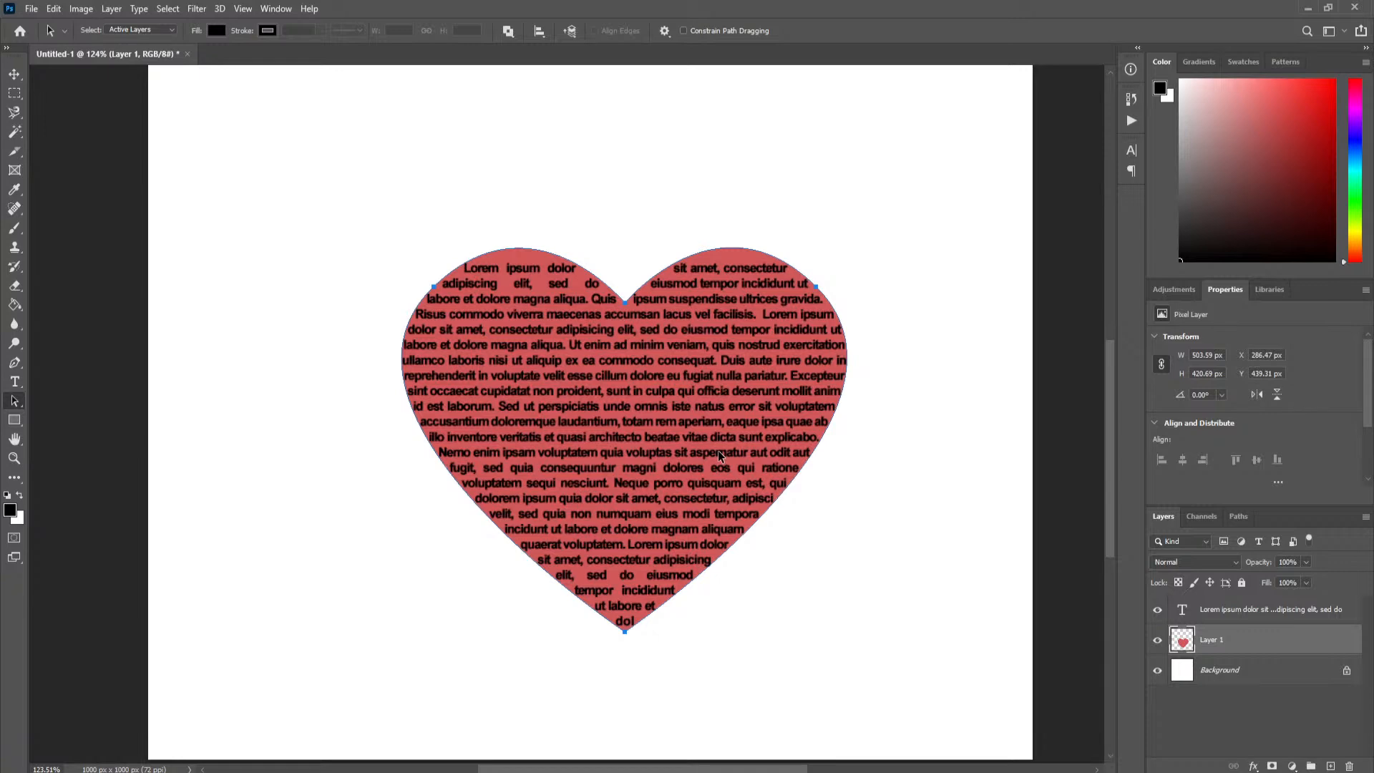
key(ctrl)
key(ctrl+z)
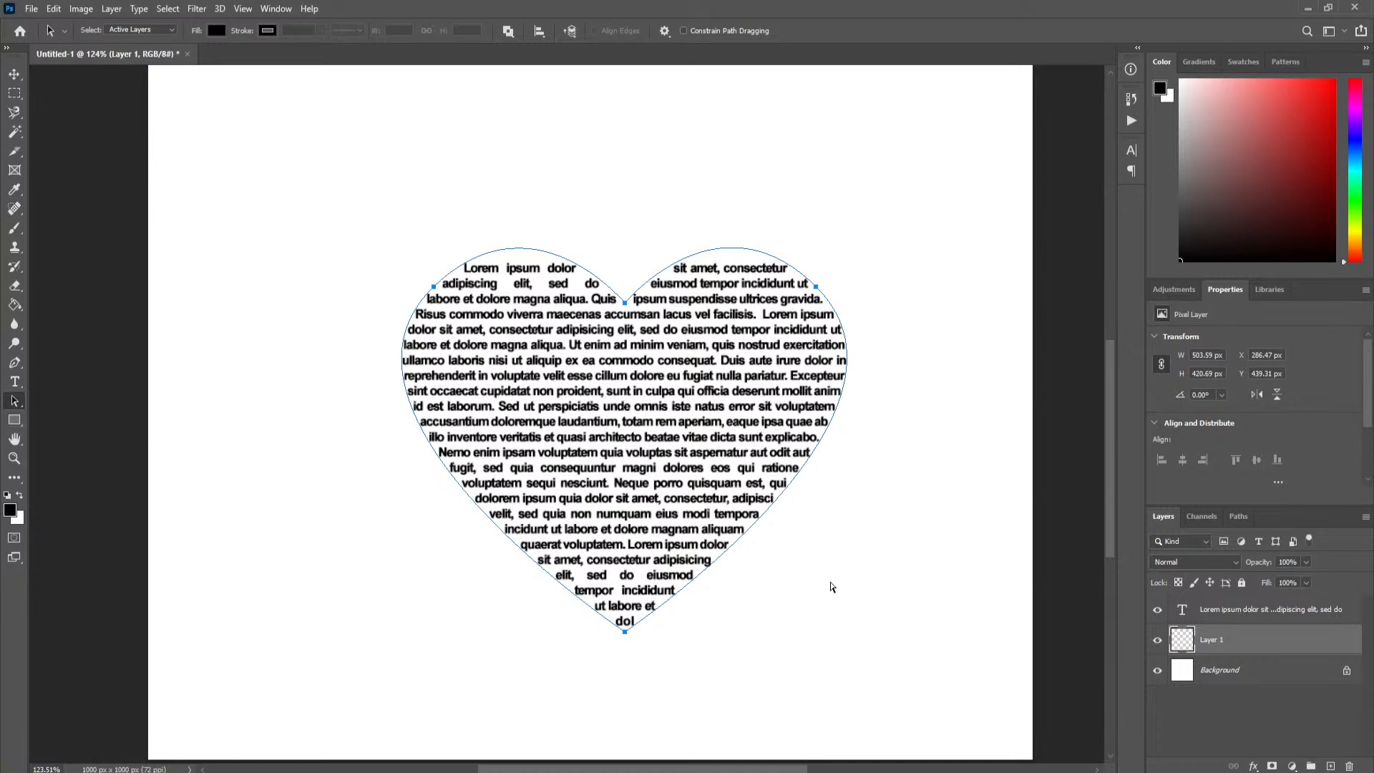
- Scale the heart in Path 1 proportionally about its center to about 106.6% using Free Transform Path
click(53, 9)
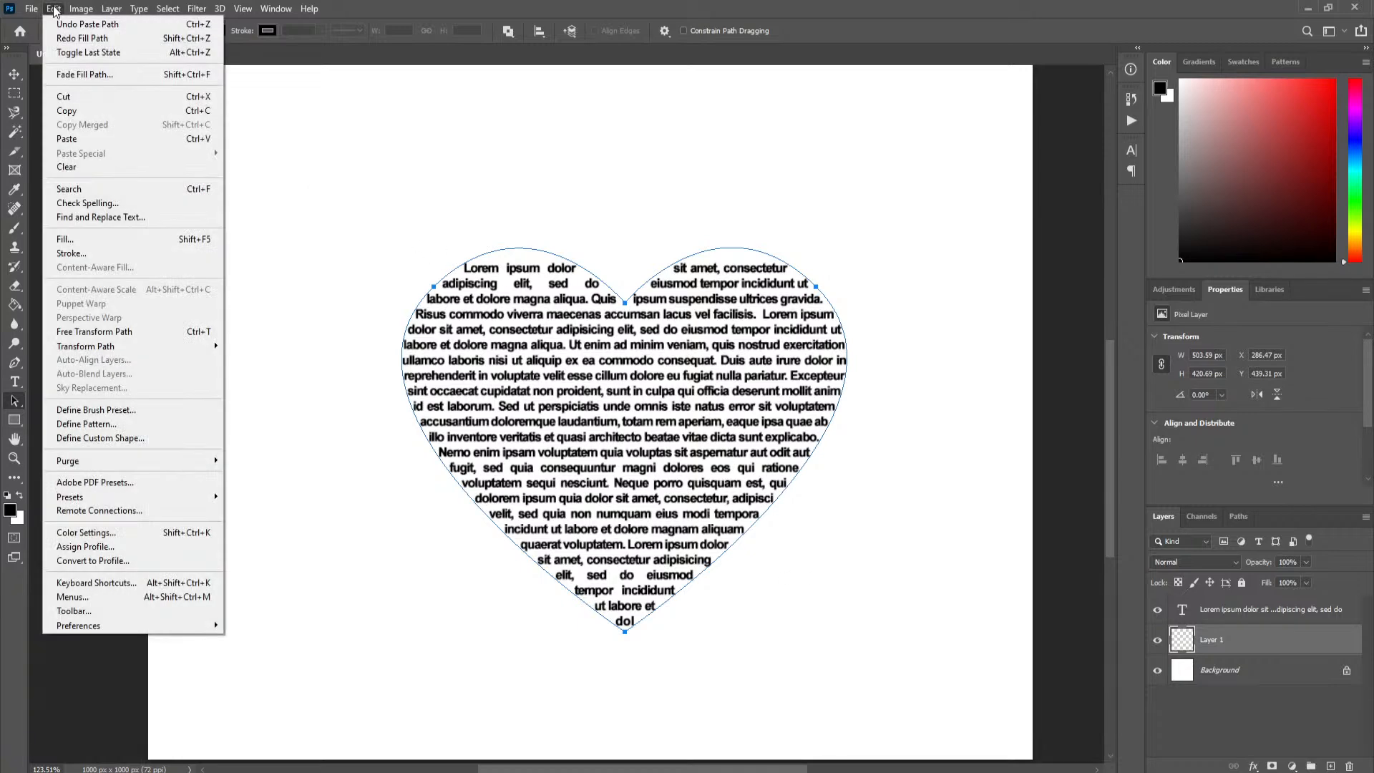
mouse_move(137, 355)
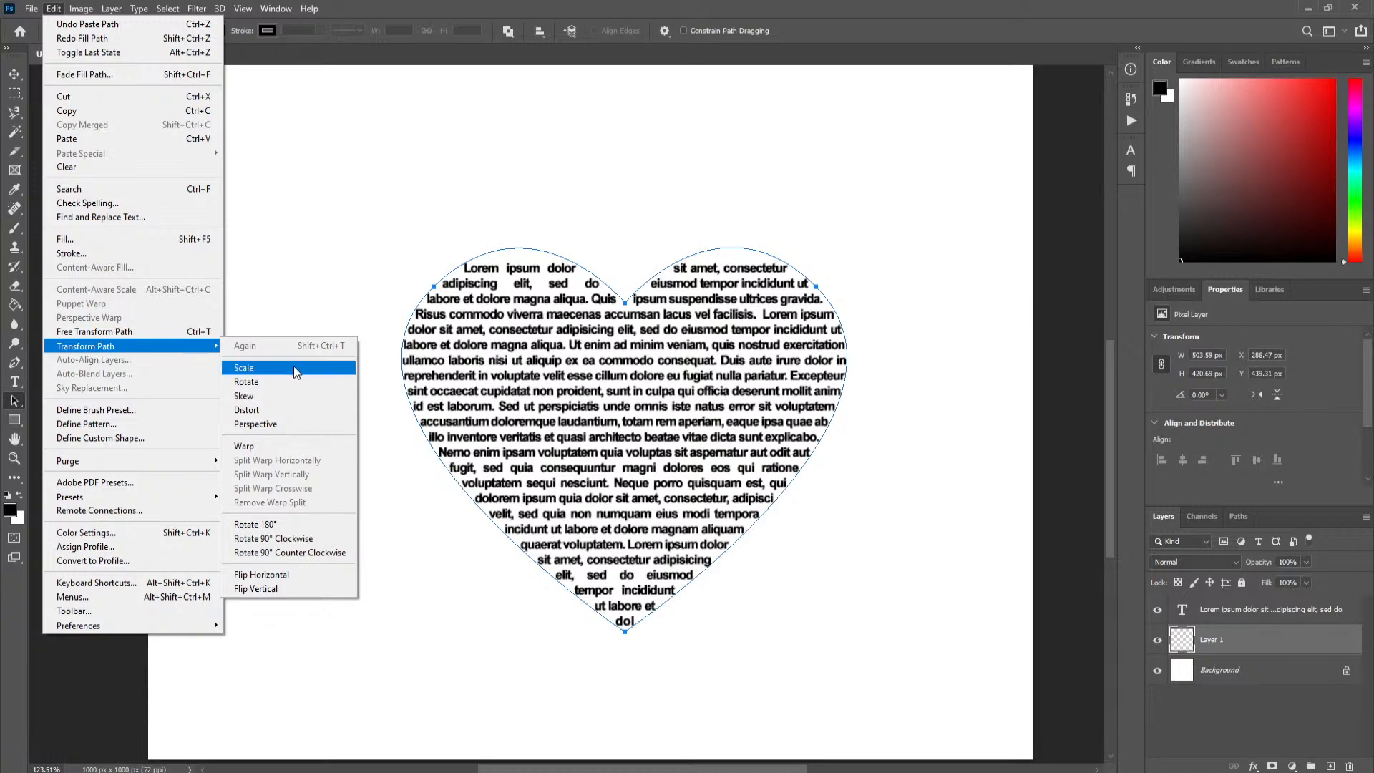
click(131, 333)
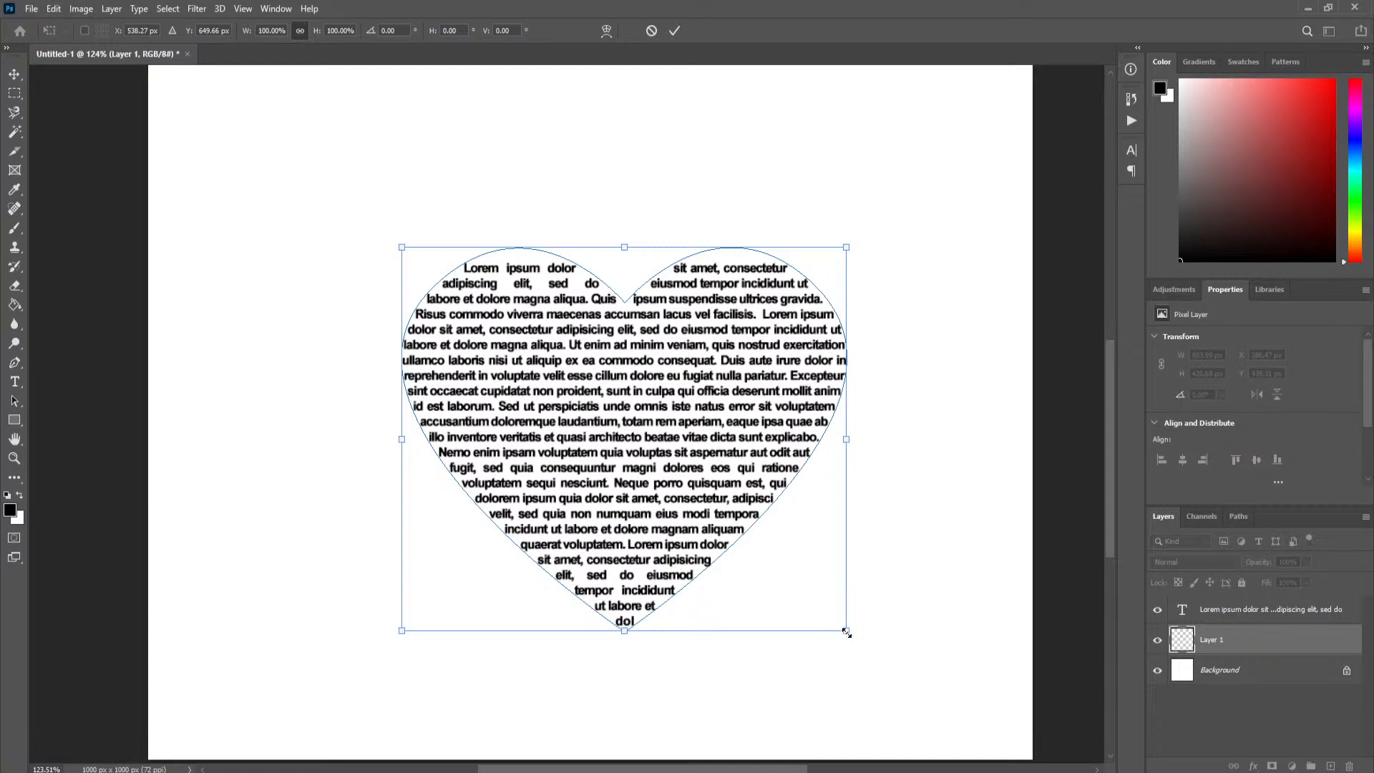
drag(846, 632, 861, 645)
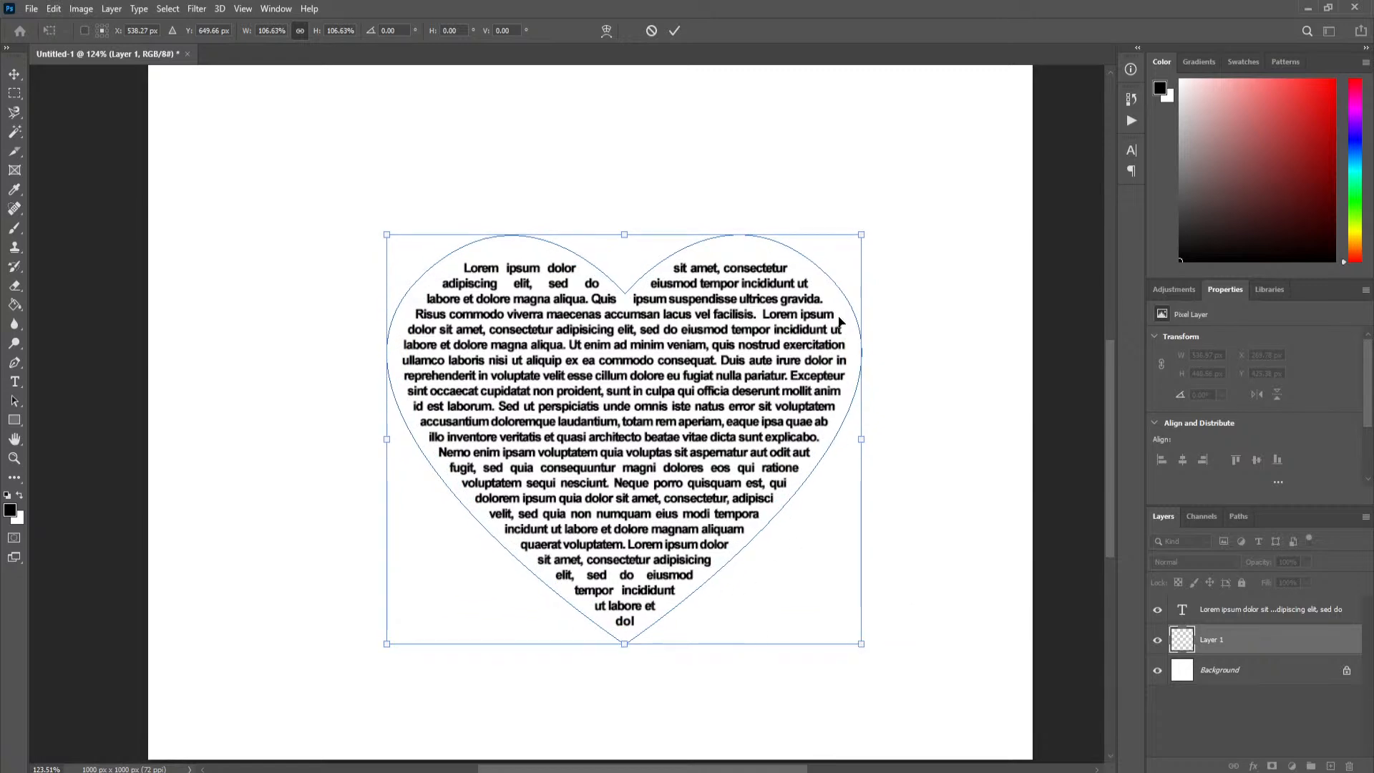
click(674, 30)
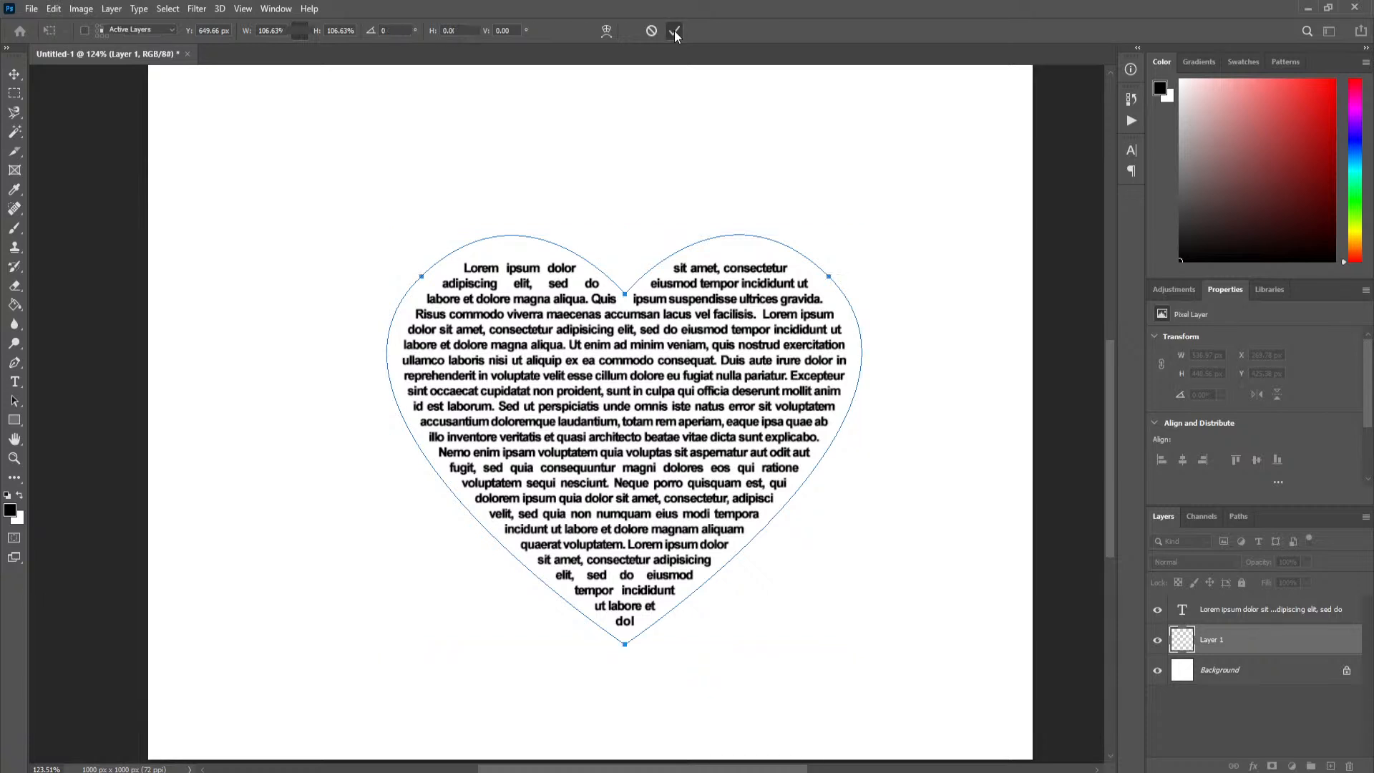
key(a)
- Fill the enlarged heart in Path 1 with the custom light red color #ea8282 at Normal mode and 100% opacity
click(1236, 517)
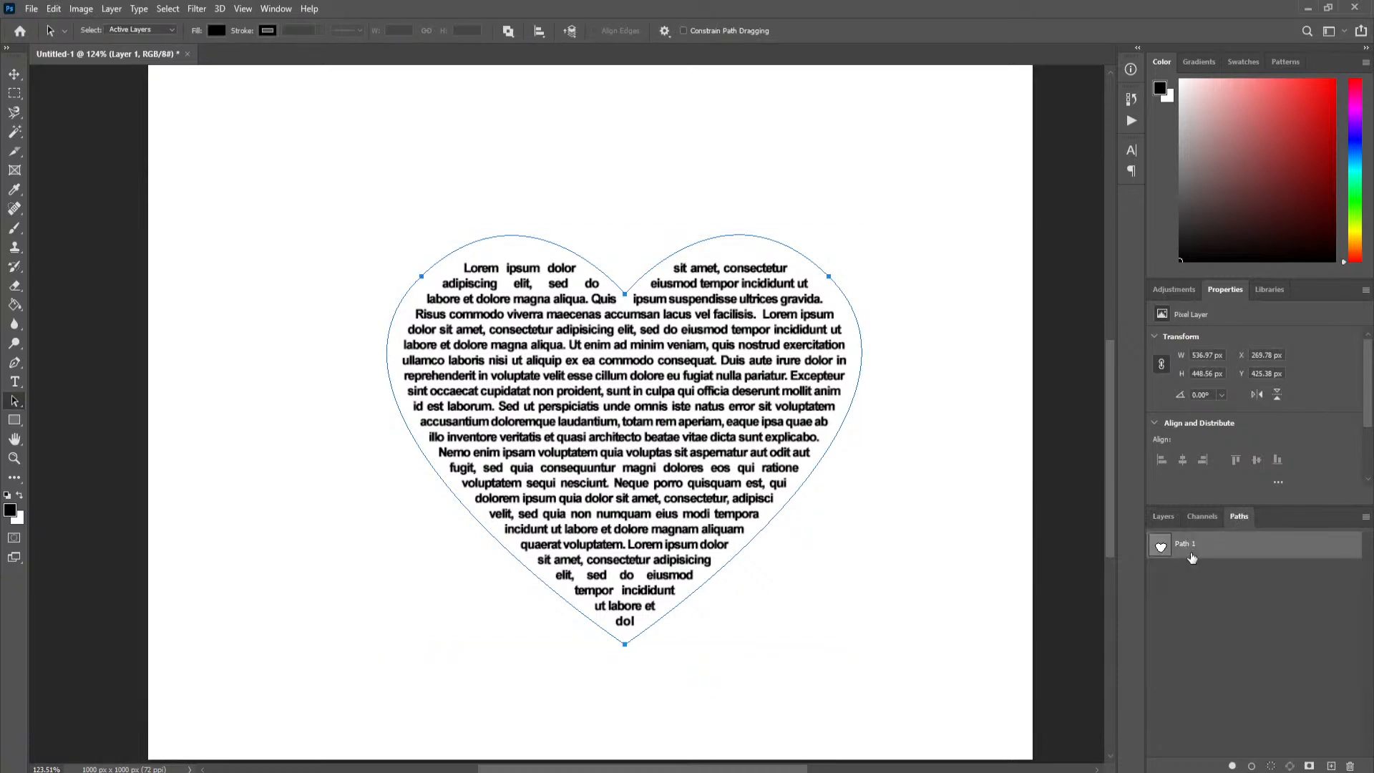
right_click(1205, 548)
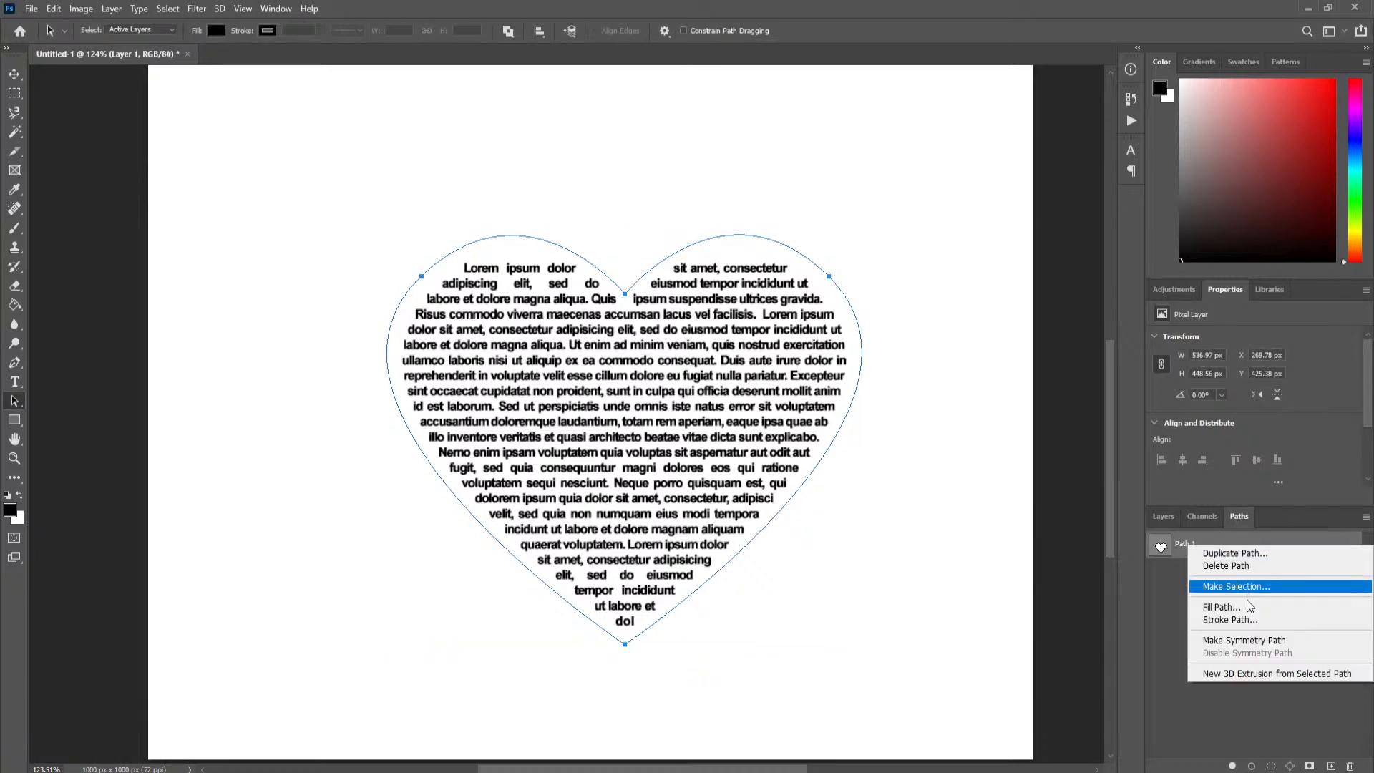
click(1217, 604)
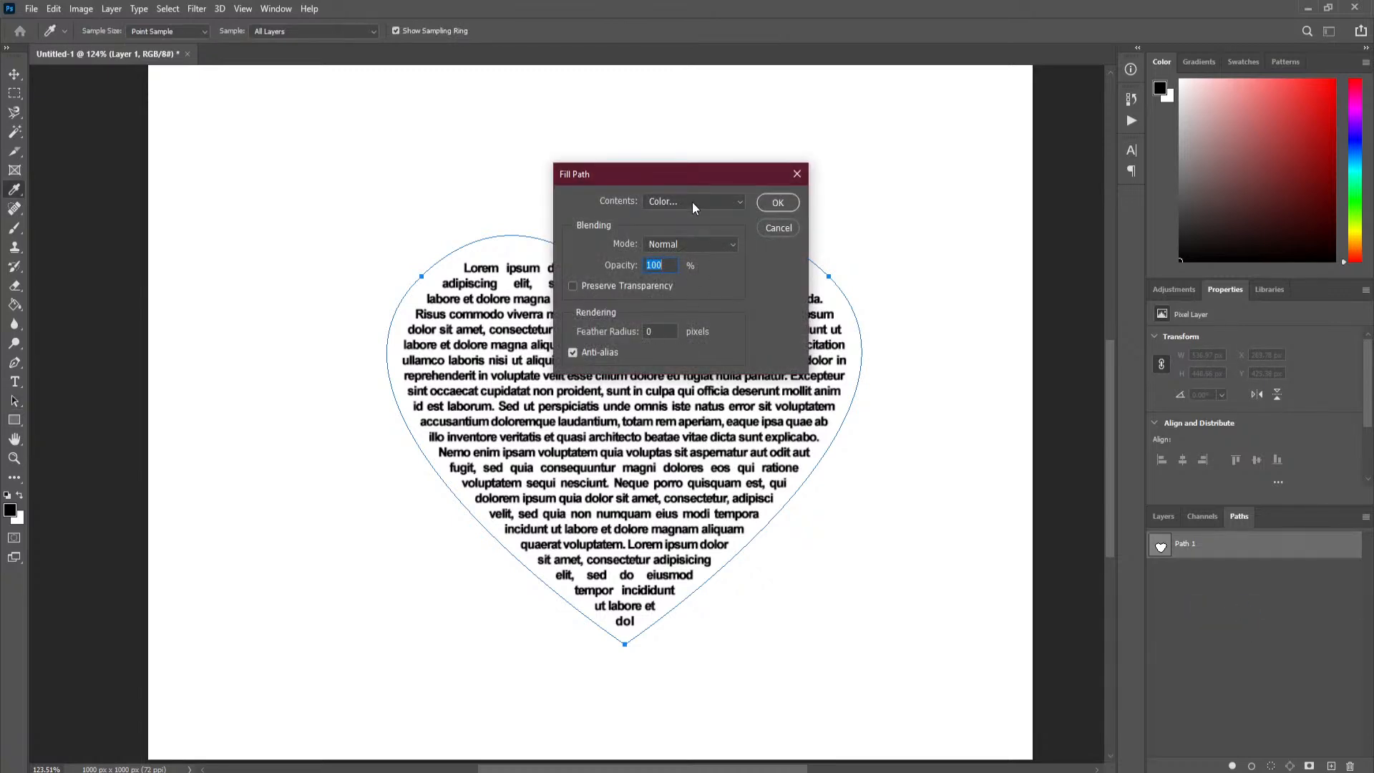
click(740, 202)
click(675, 243)
click(711, 263)
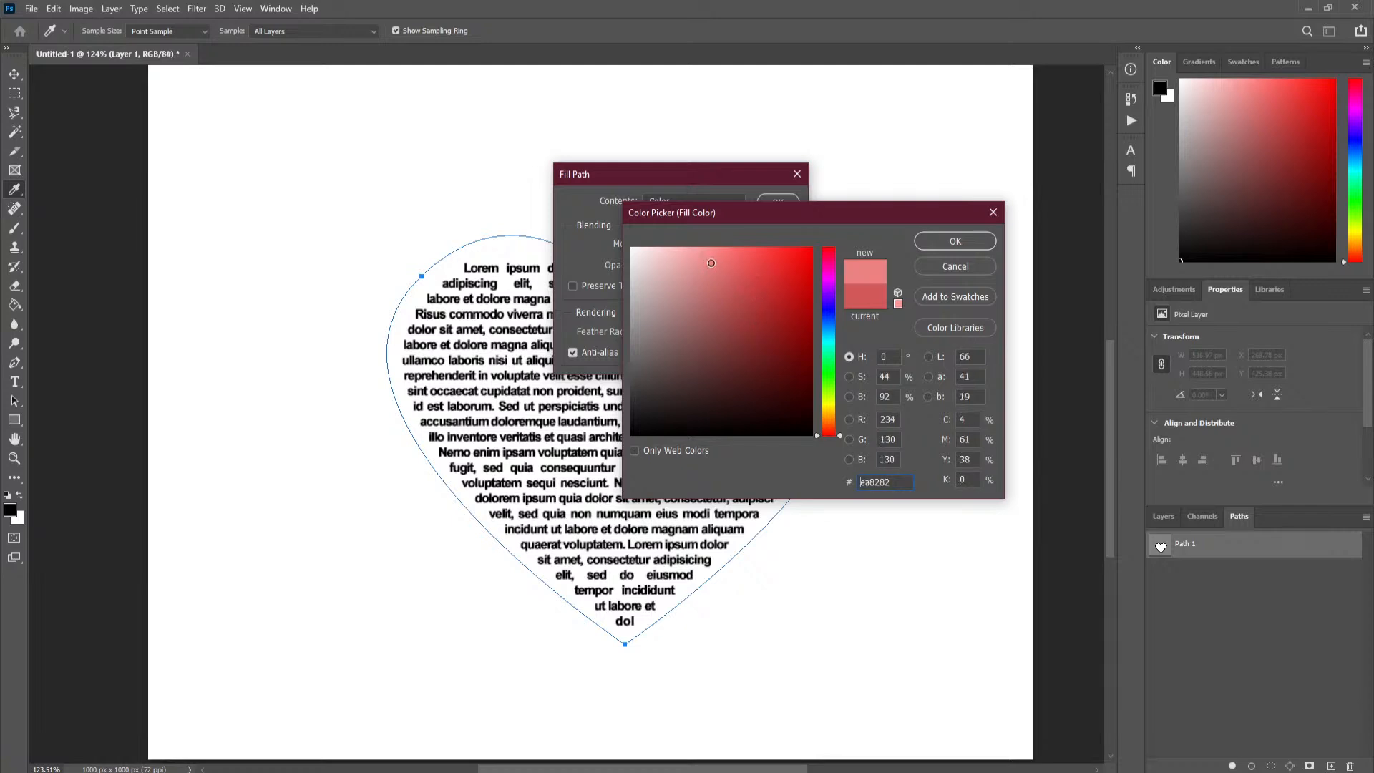
click(914, 242)
click(780, 203)
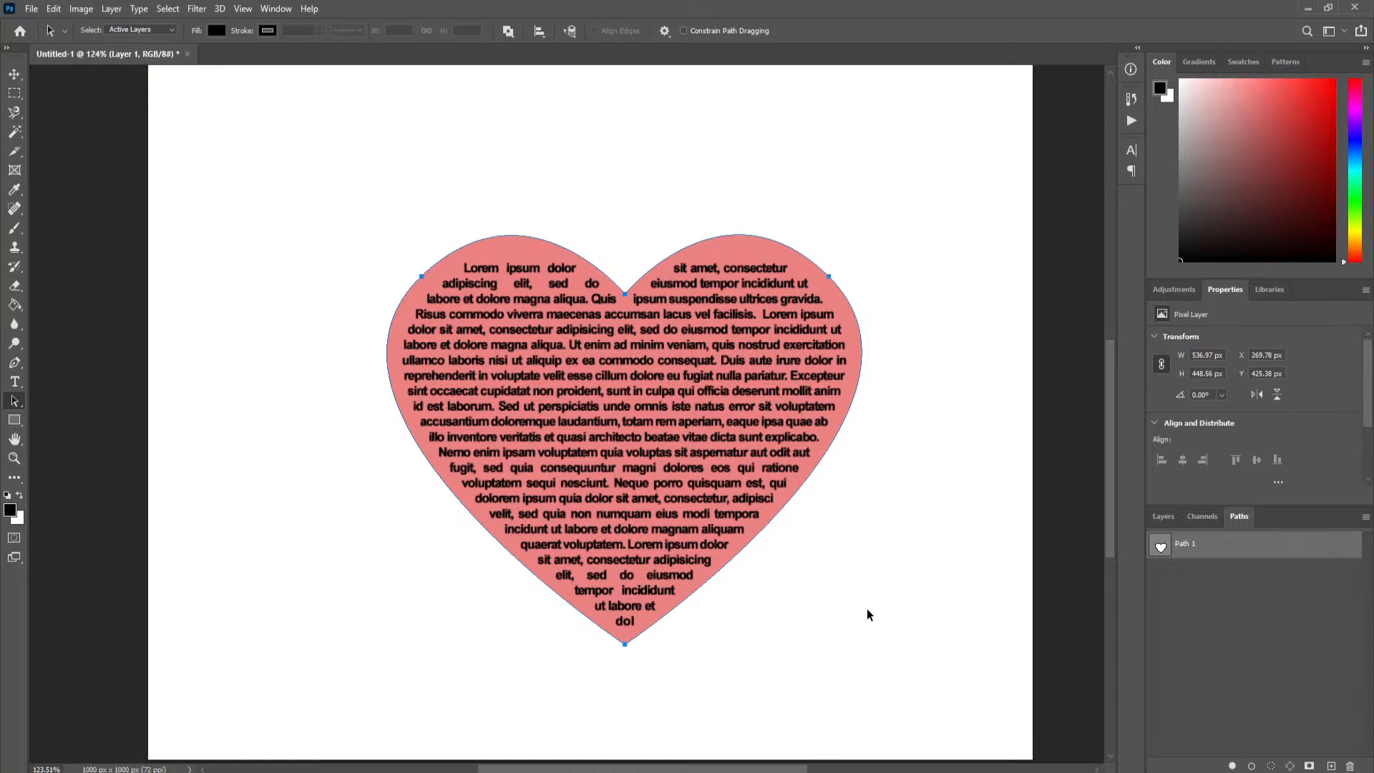
- Choose the Freeform Pen Tool and create a new 1000 x 1000 px, 72 ppi RGB document with a white background
right_click(17, 402)
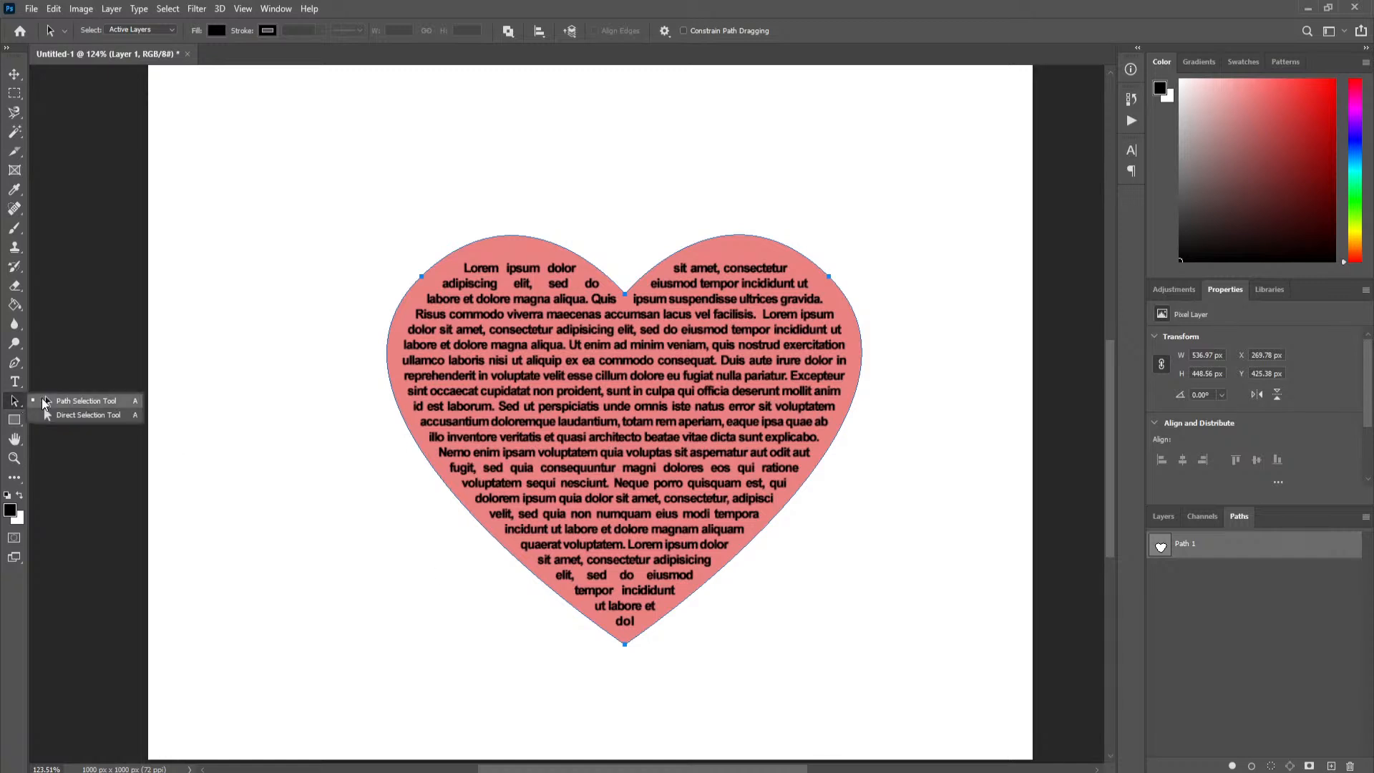
click(15, 362)
right_click(14, 363)
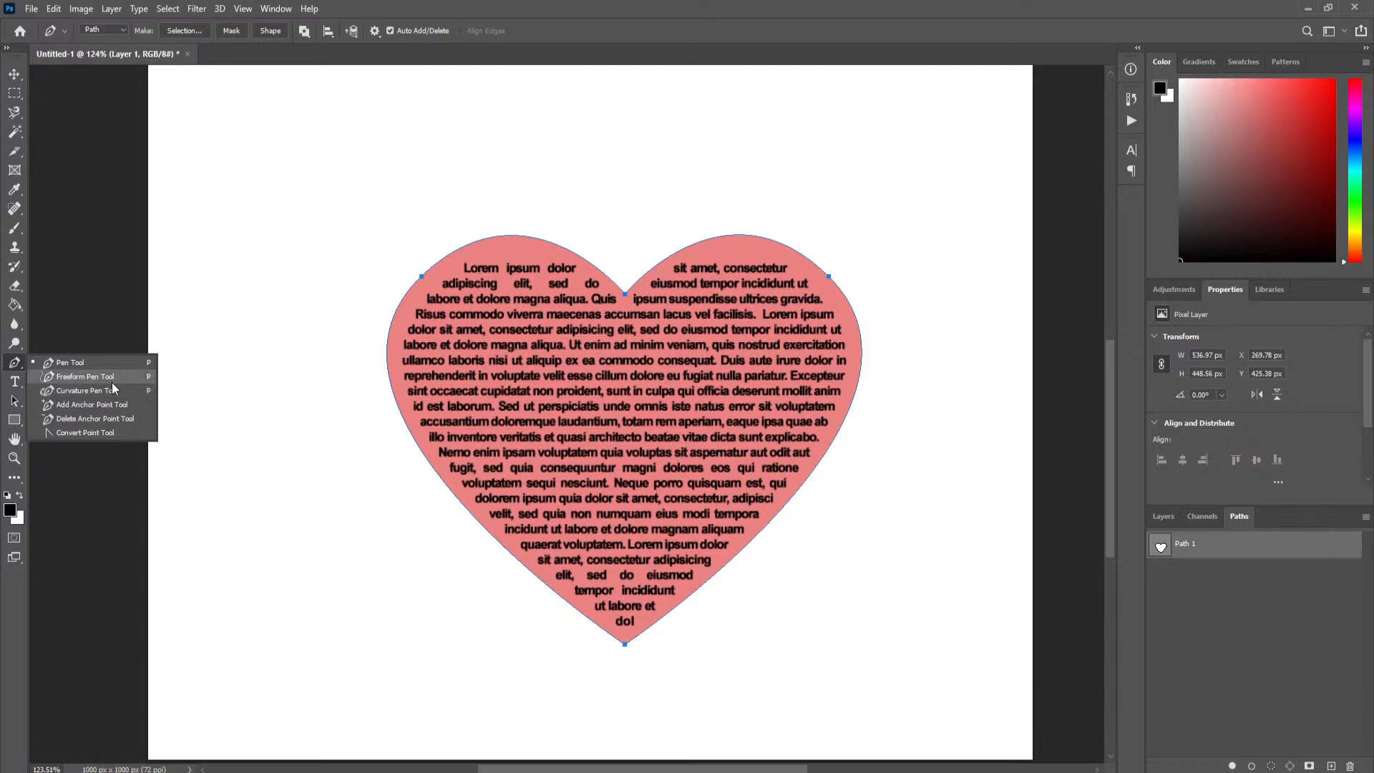
click(112, 380)
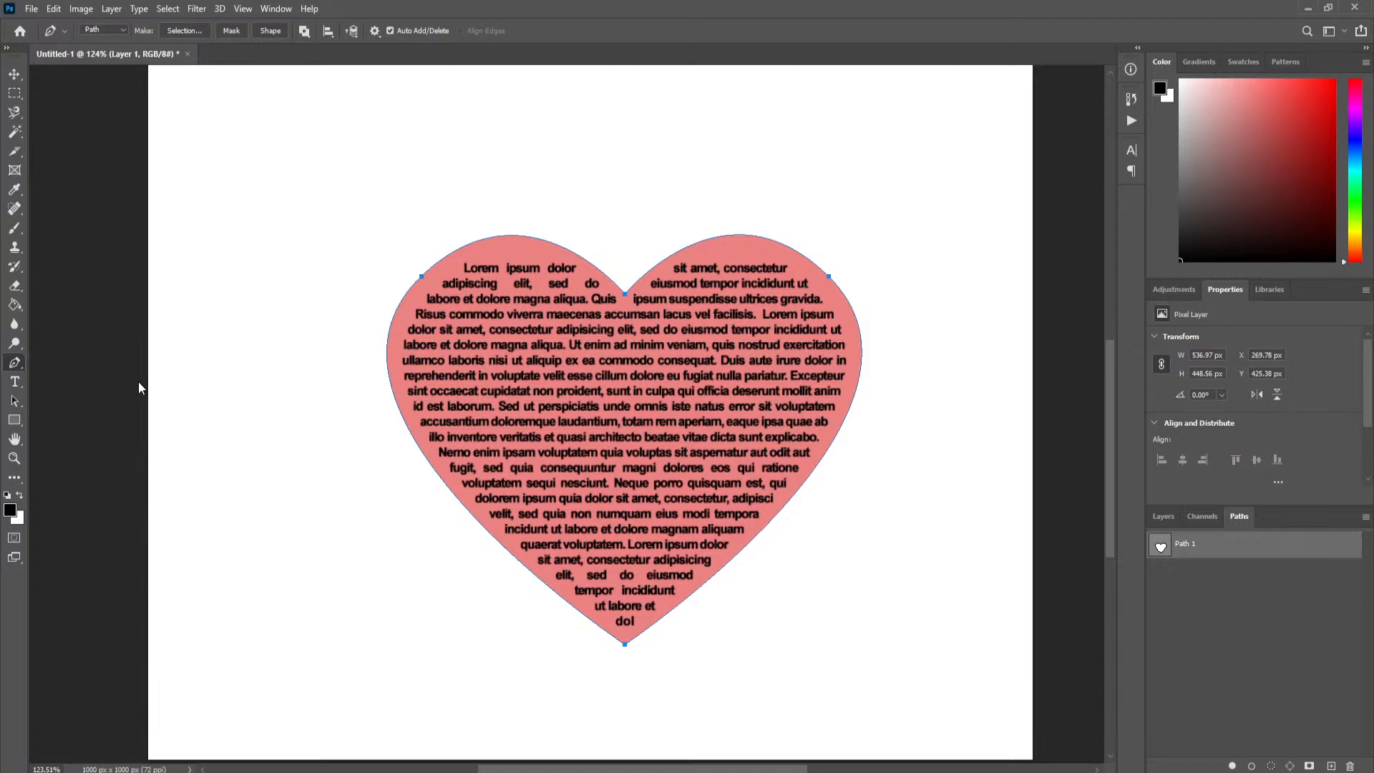
click(32, 10)
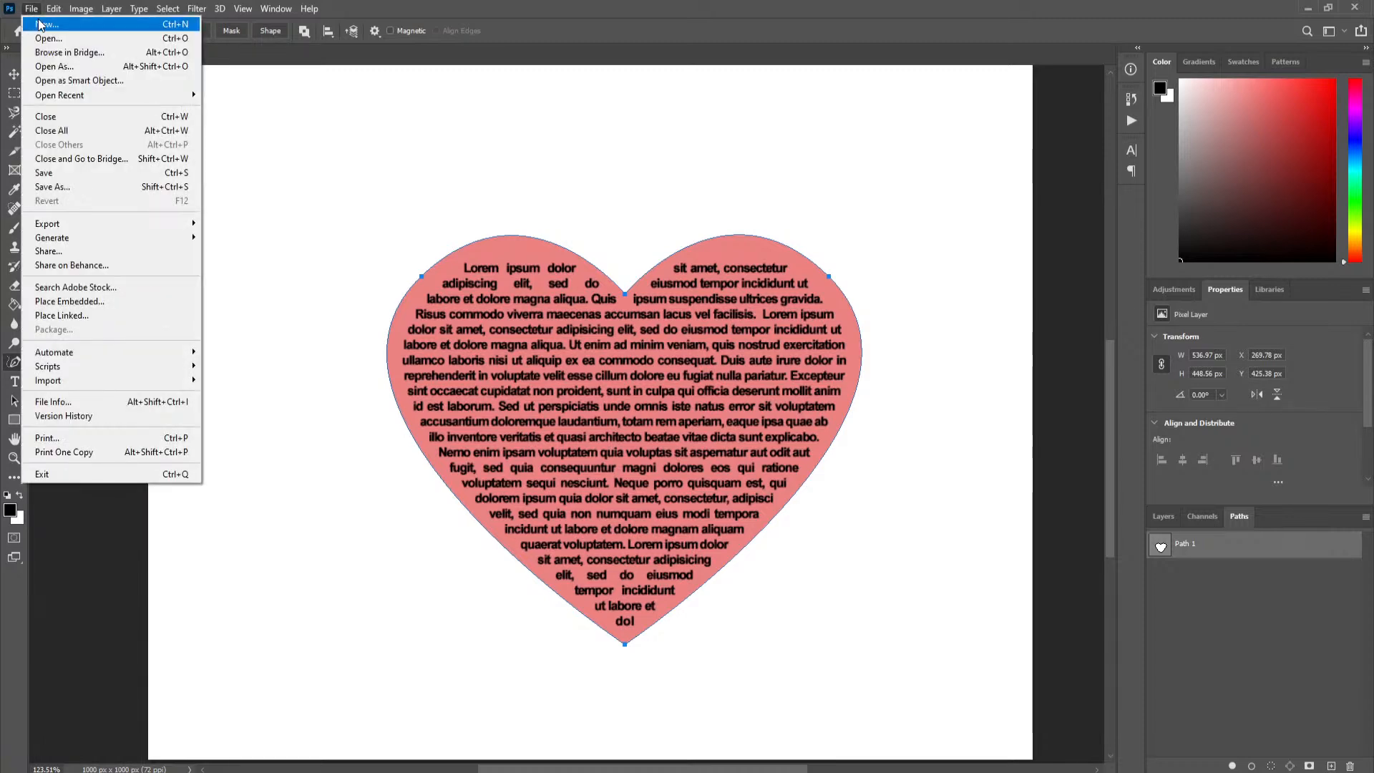
click(40, 26)
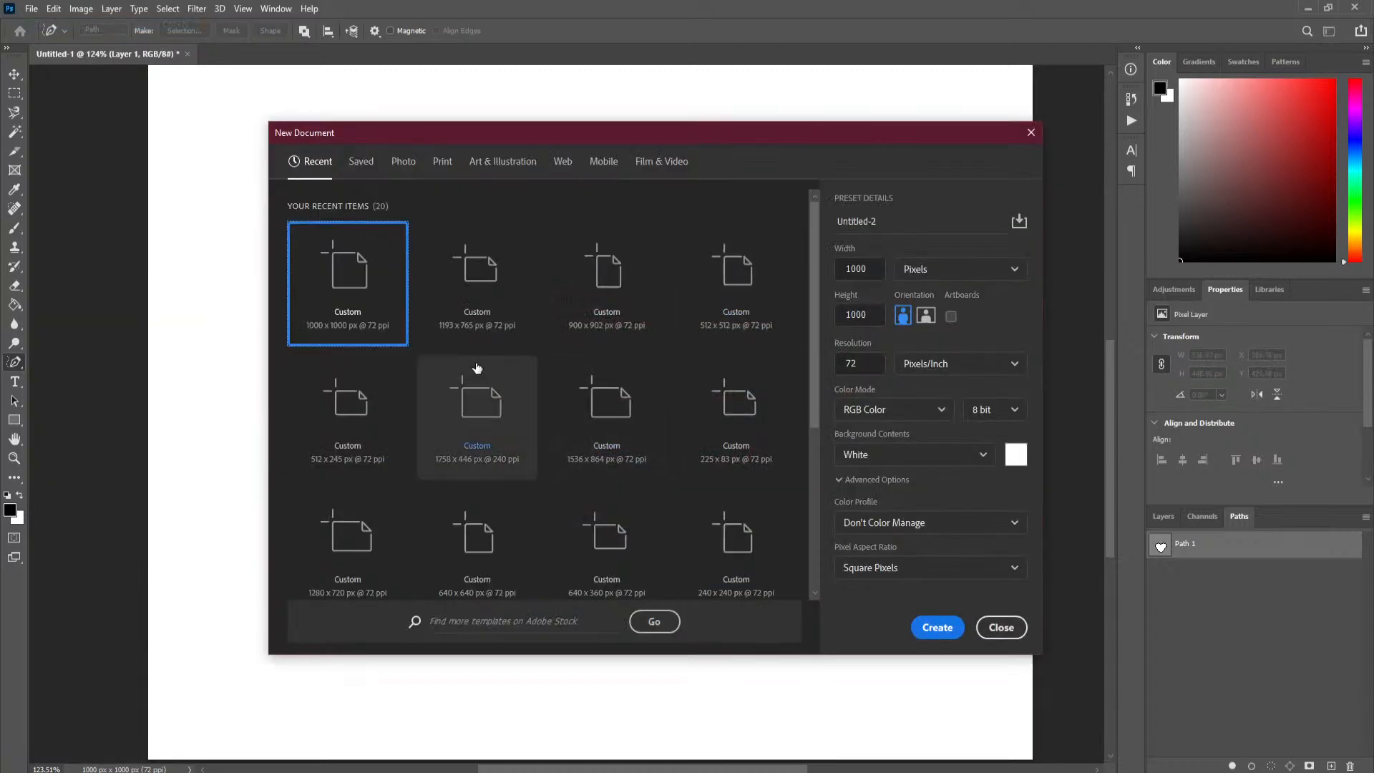
click(943, 628)
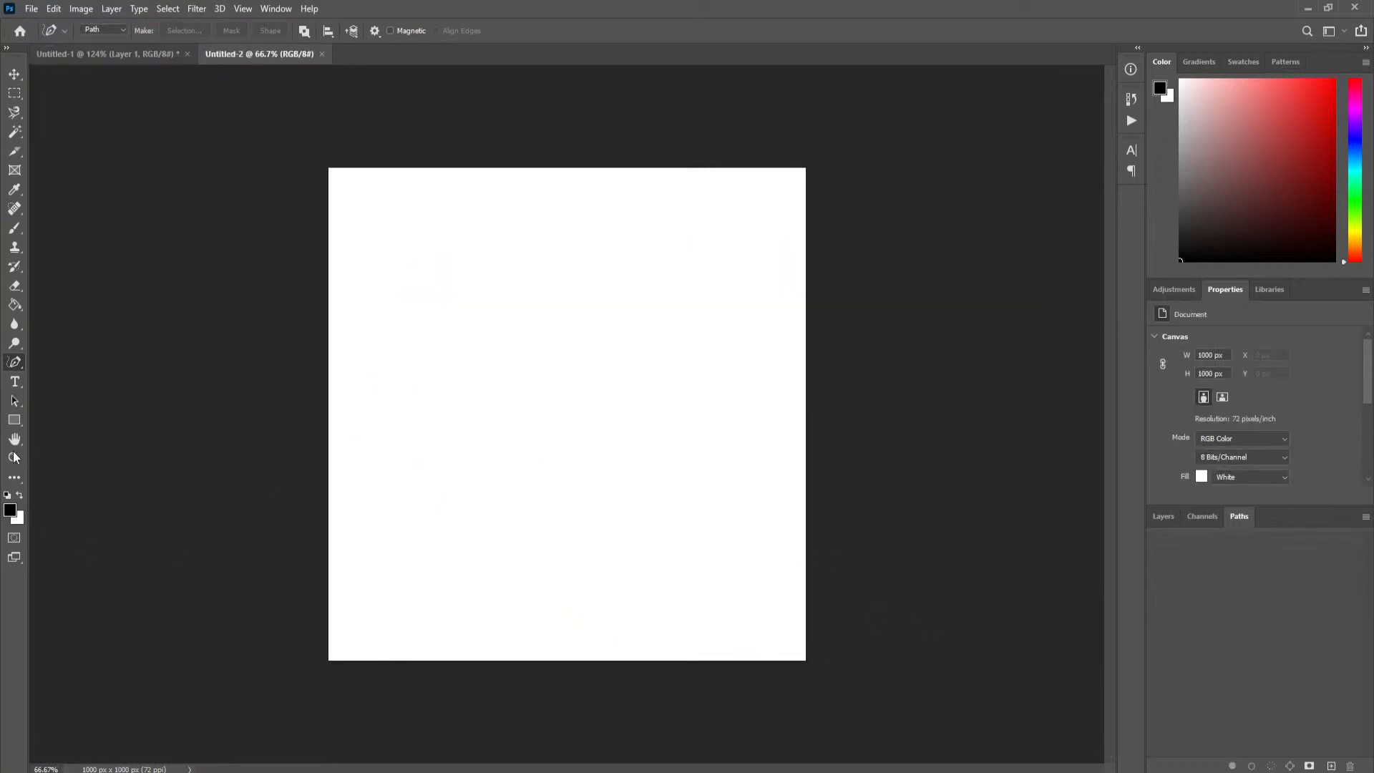
- Draw a closed freehand heart as a path in the middle of the blank canvas with the Freeform Pen Tool
right_click(15, 363)
click(85, 376)
click(14, 228)
right_click(15, 228)
click(73, 242)
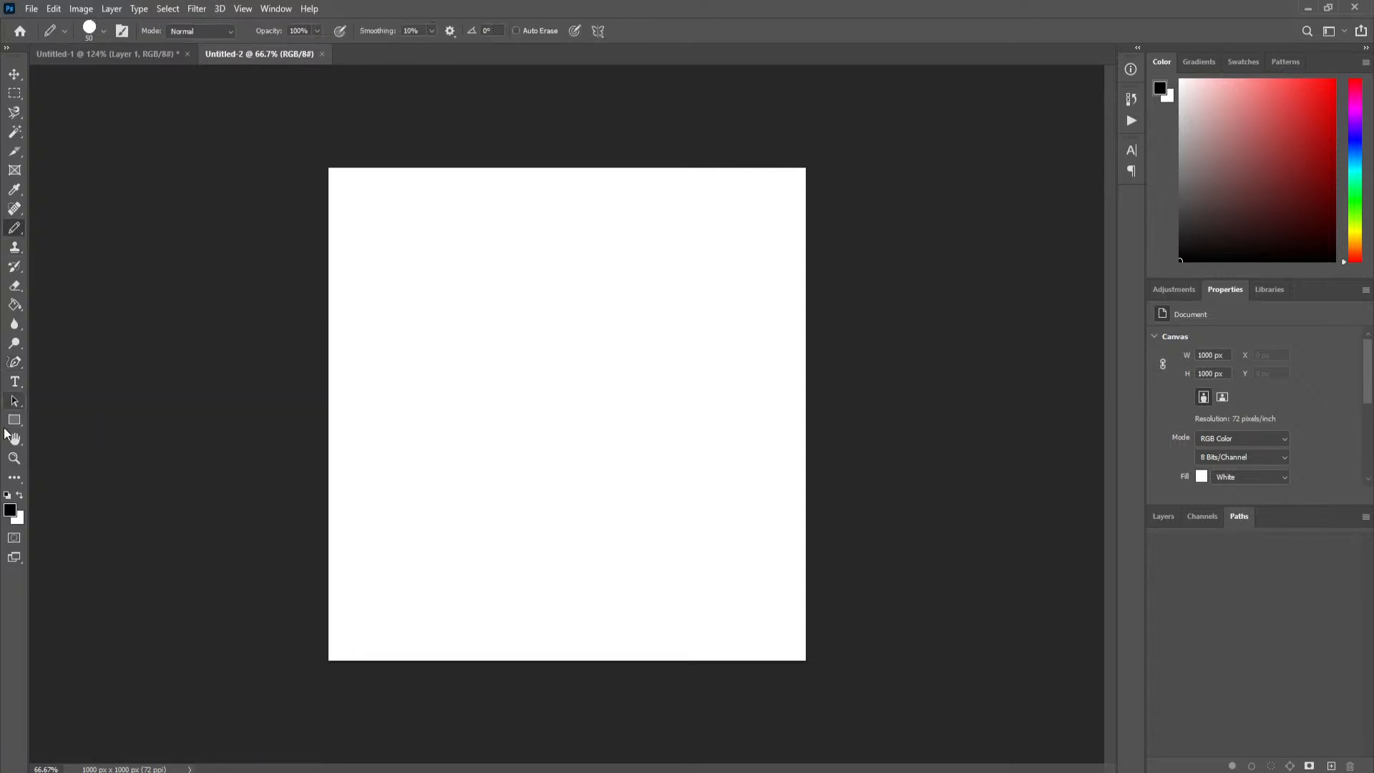
click(15, 365)
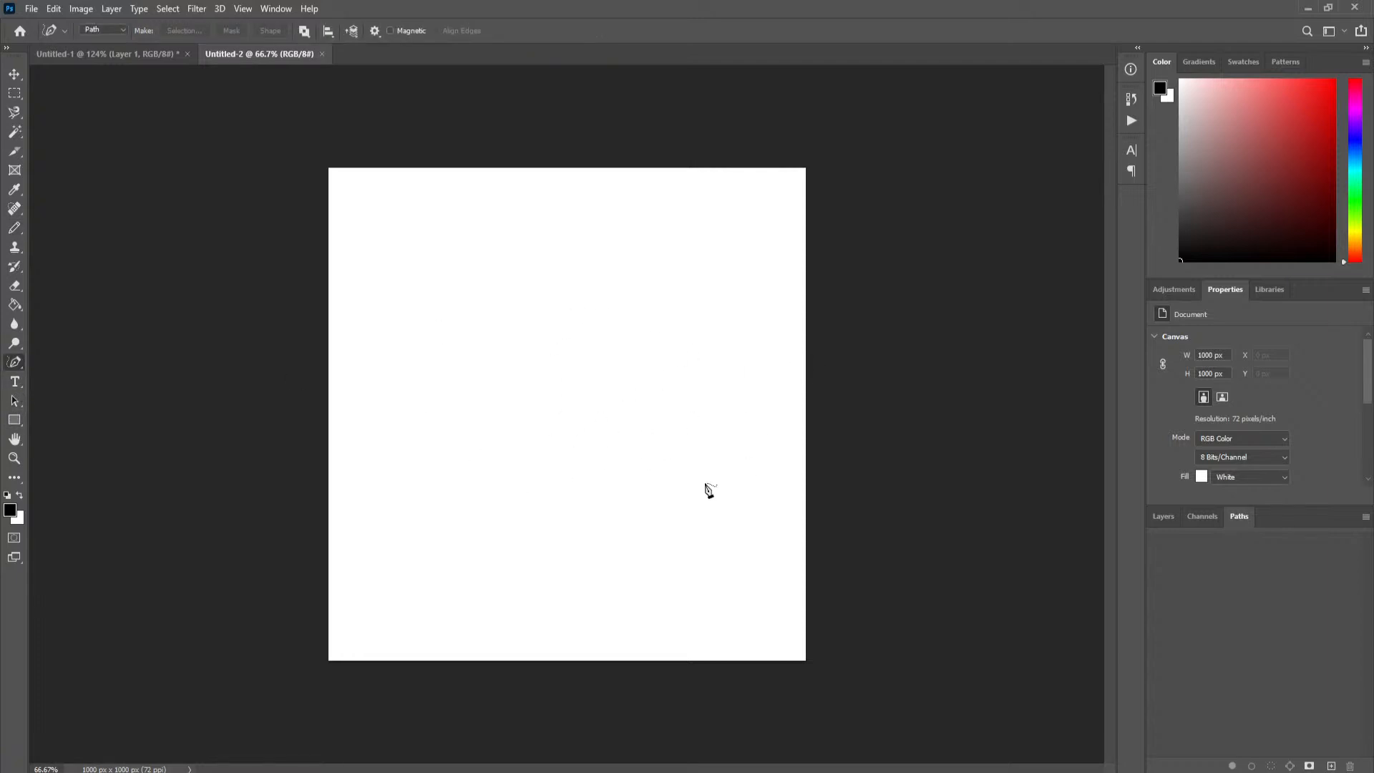
mouse_move(559, 550)
mouse_down()
mouse_move(489, 493)
mouse_move(442, 400)
mouse_move(469, 281)
mouse_move(562, 306)
mouse_move(589, 365)
mouse_move(599, 323)
mouse_move(675, 279)
mouse_move(737, 350)
mouse_move(700, 477)
mouse_move(586, 585)
mouse_move(569, 559)
mouse_up()
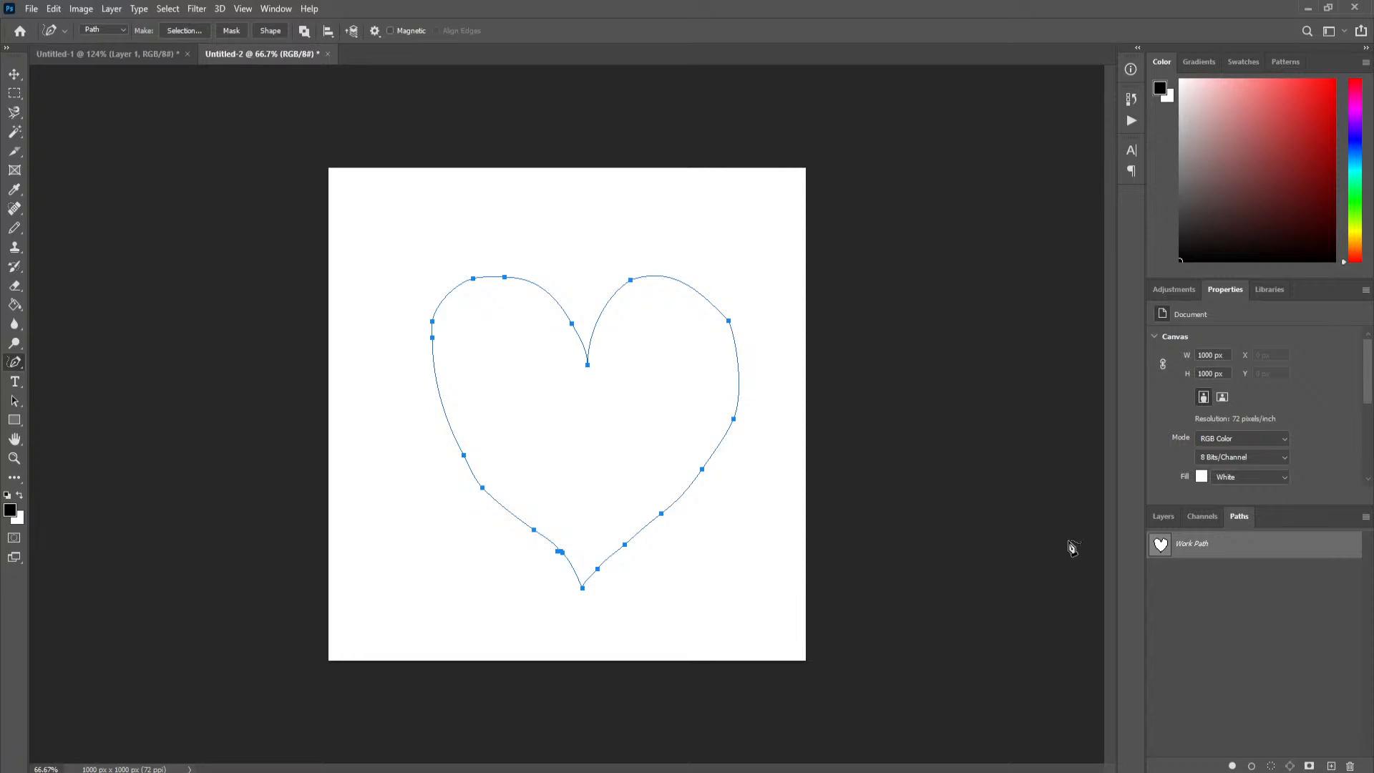
- Compare the freehand heart path with the filled heart in Untitled-1, and deselect the work path in Untitled-2
click(1164, 516)
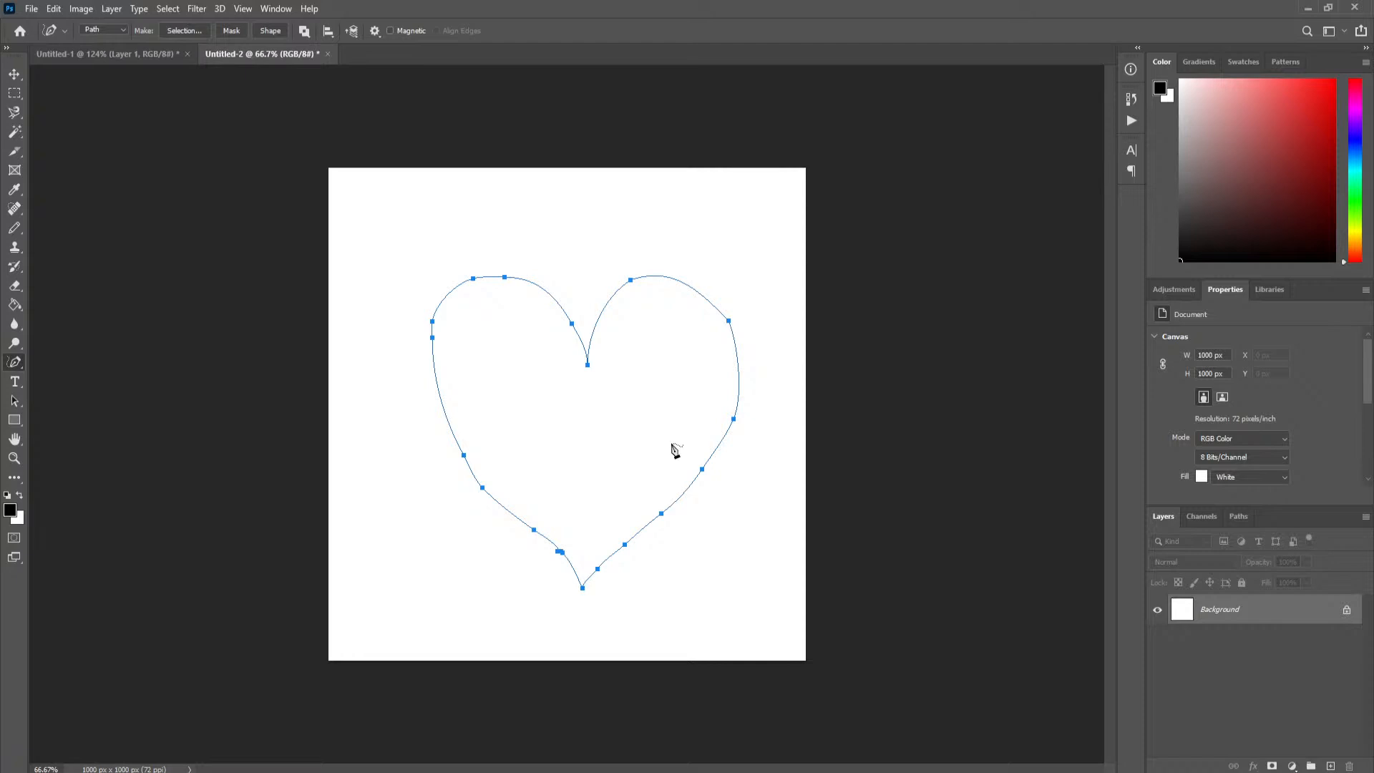
click(696, 476)
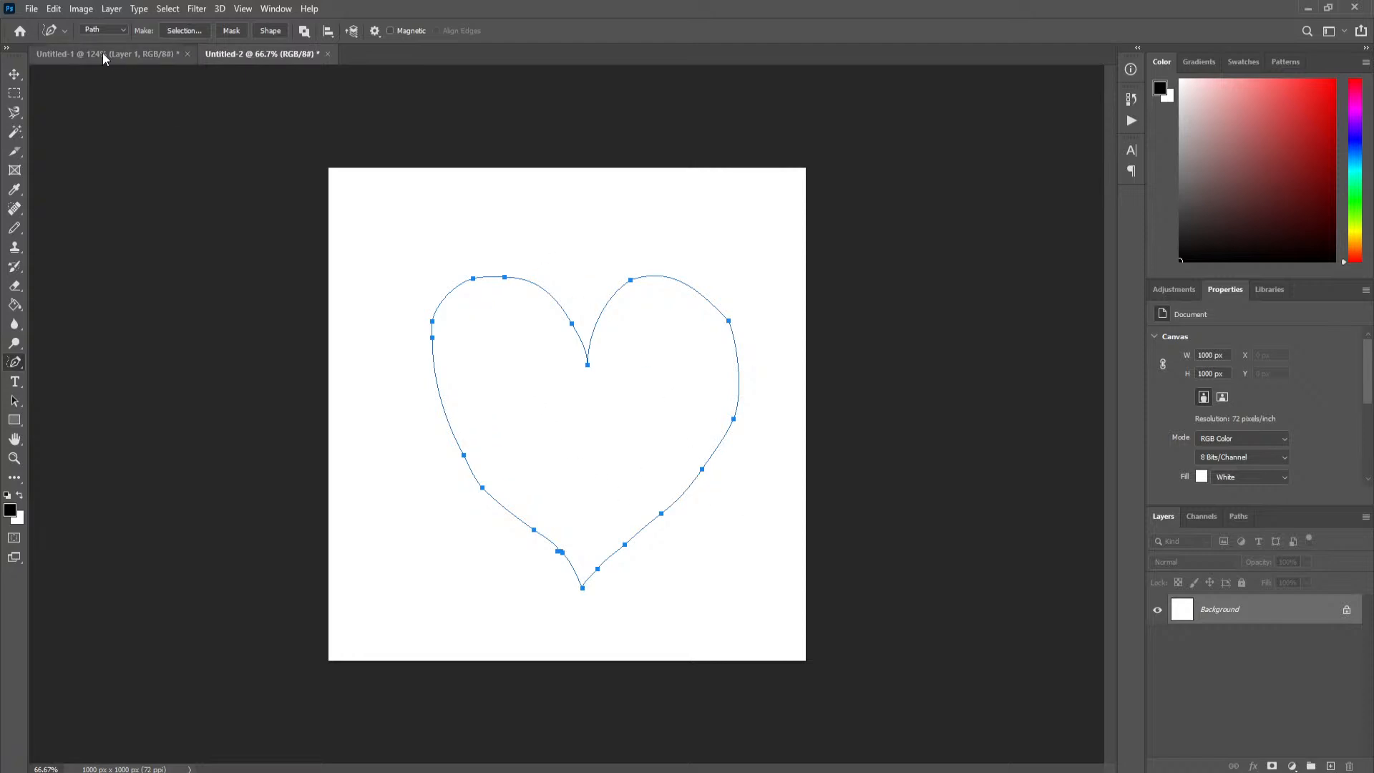
click(104, 54)
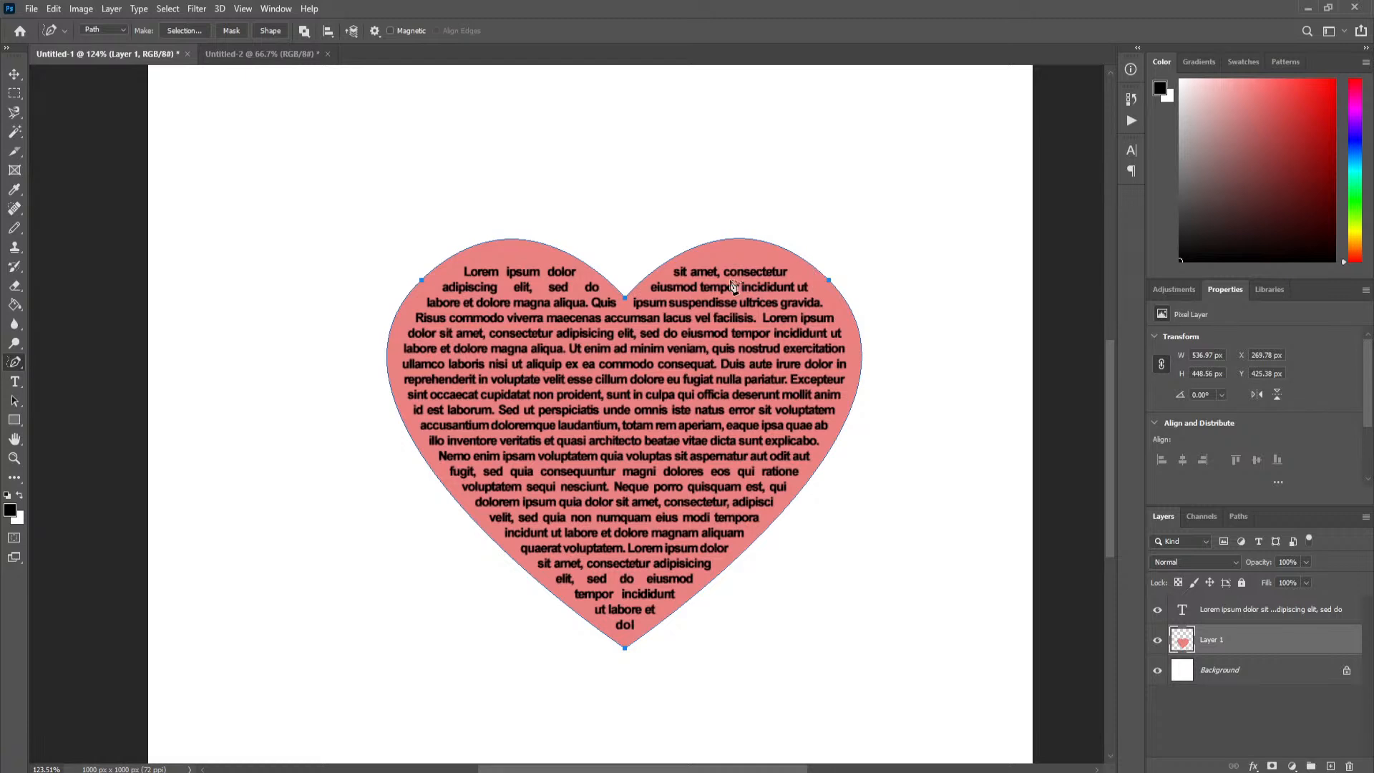
click(239, 51)
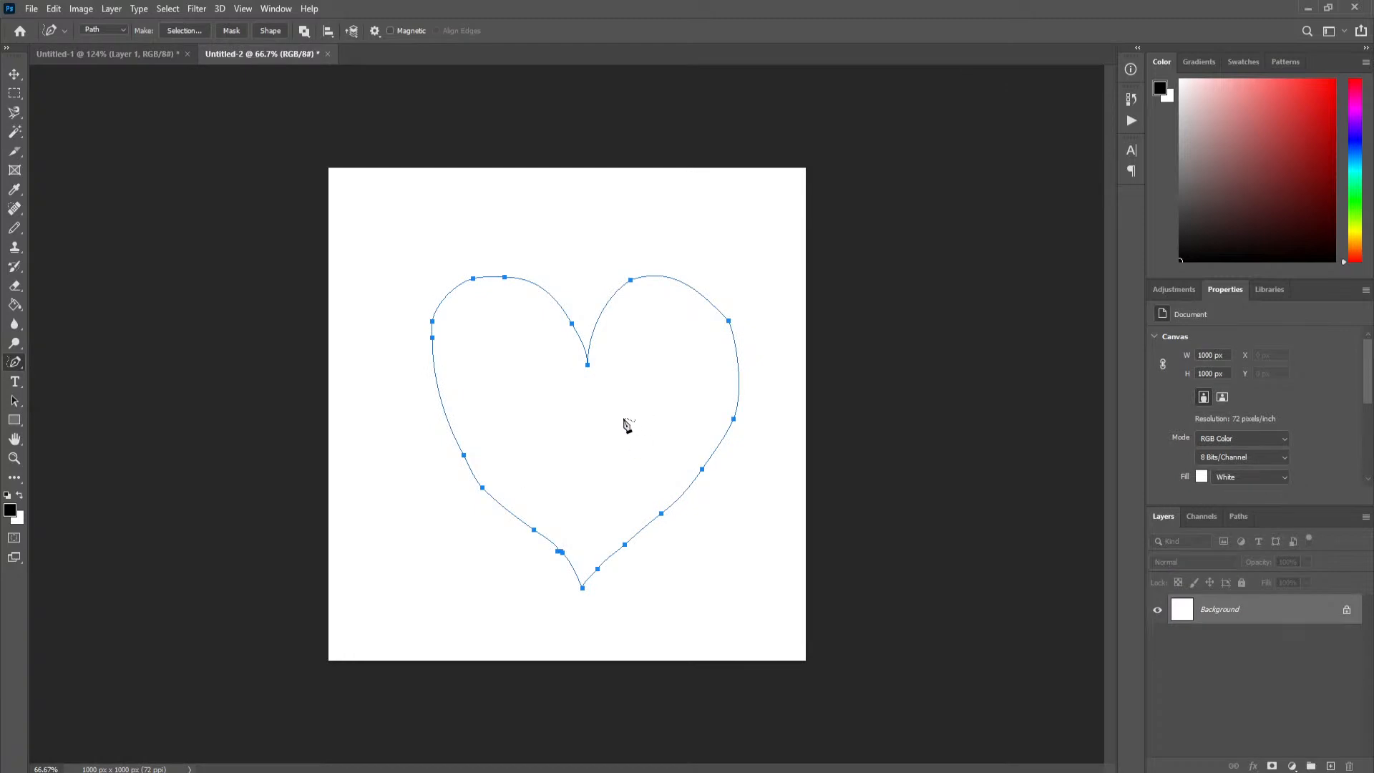
key(Escape)
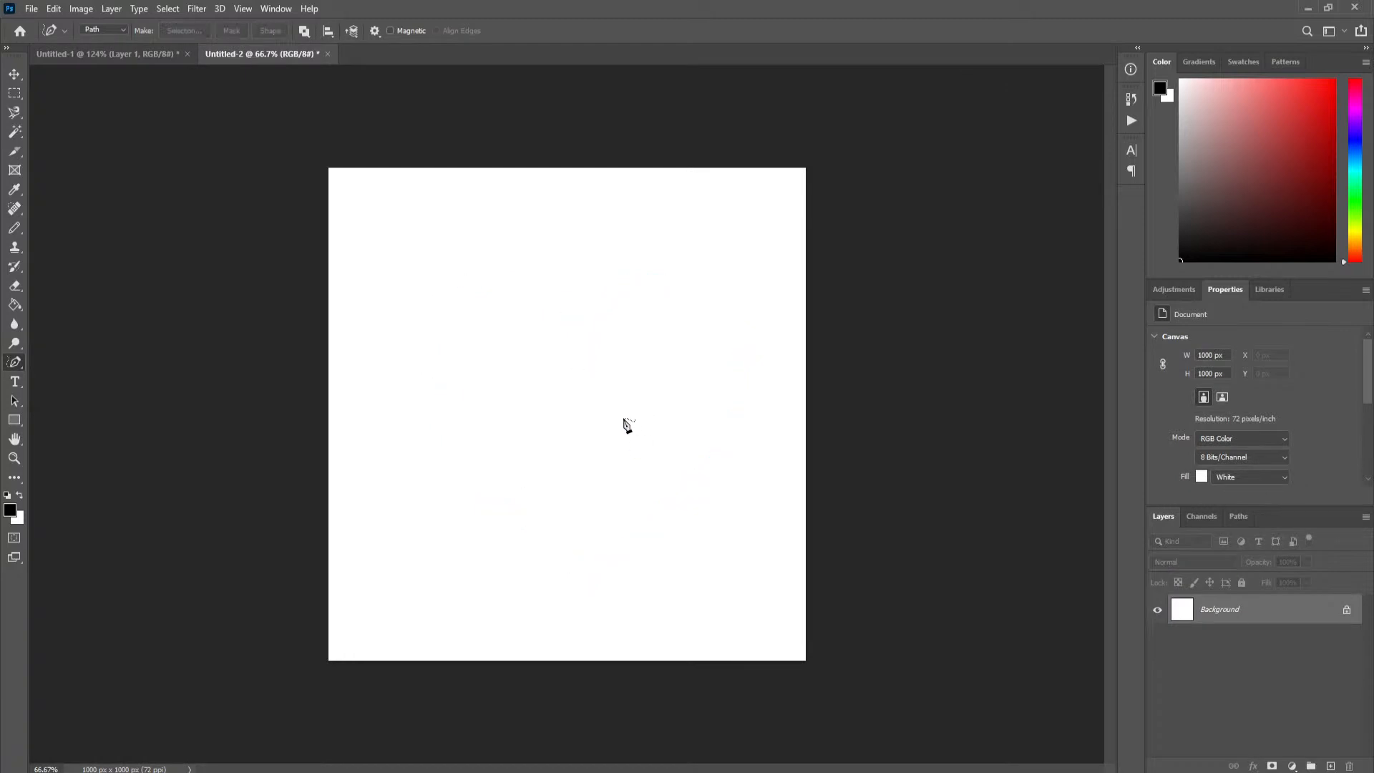
- Open the photo 035cd156-f591-4f64-ae1a-222cd87e3e30.jpg from the "my sample images" folder and frame the red book in view
click(32, 9)
click(54, 41)
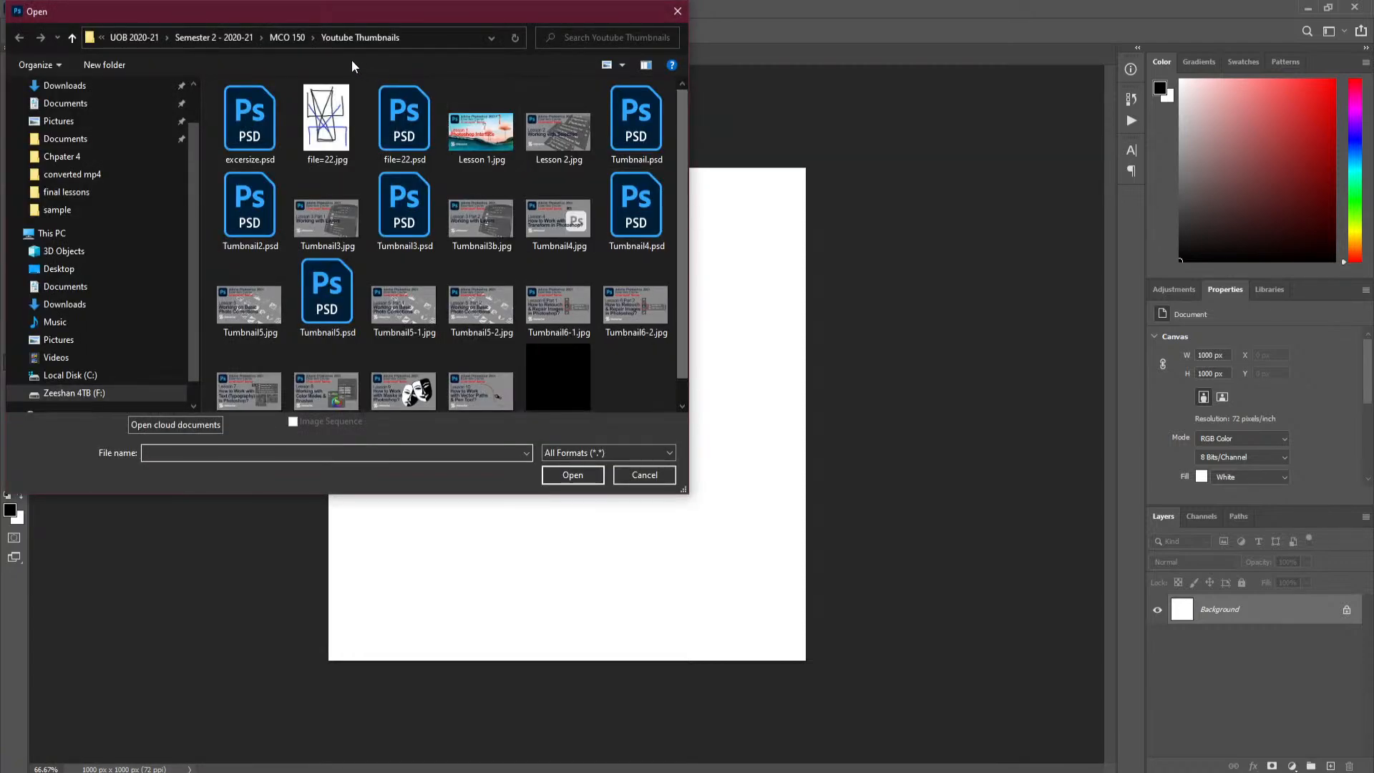
click(287, 37)
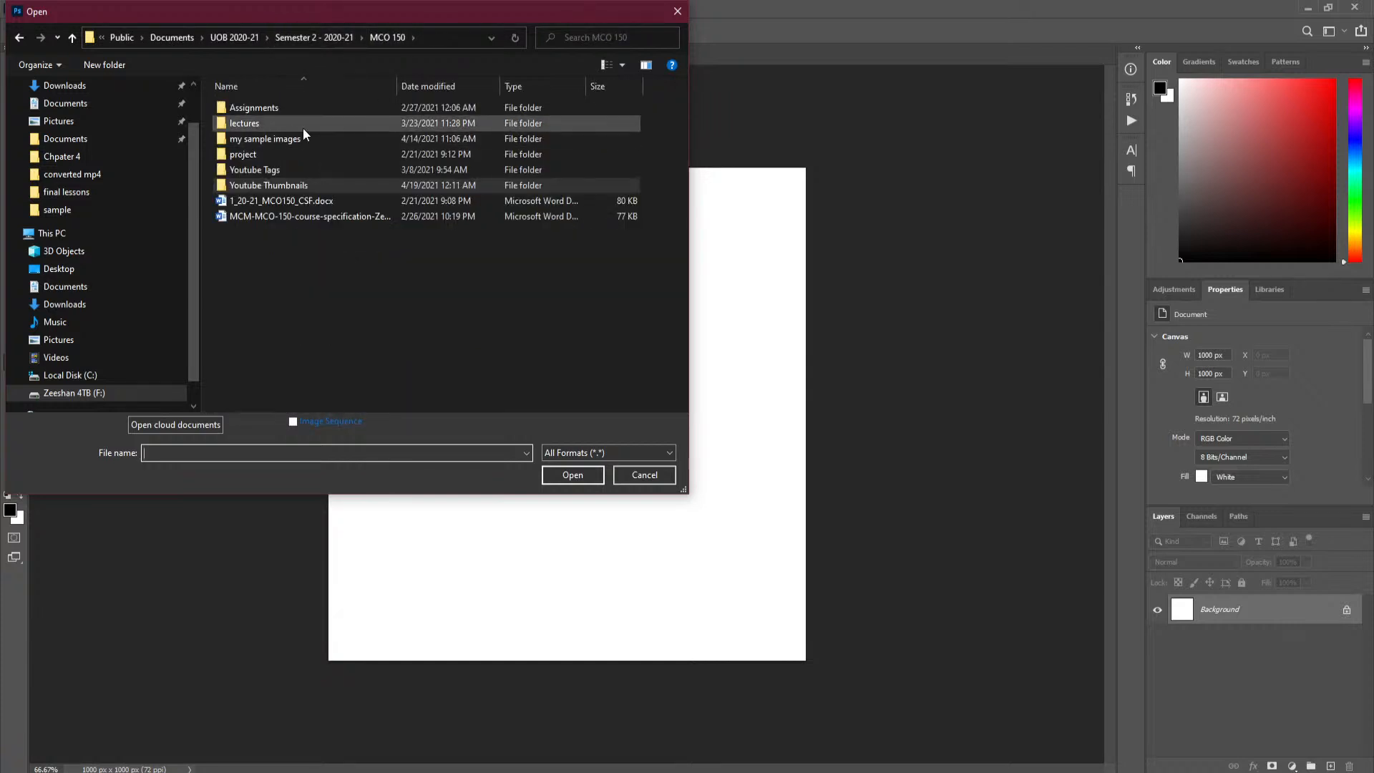
double_click(328, 138)
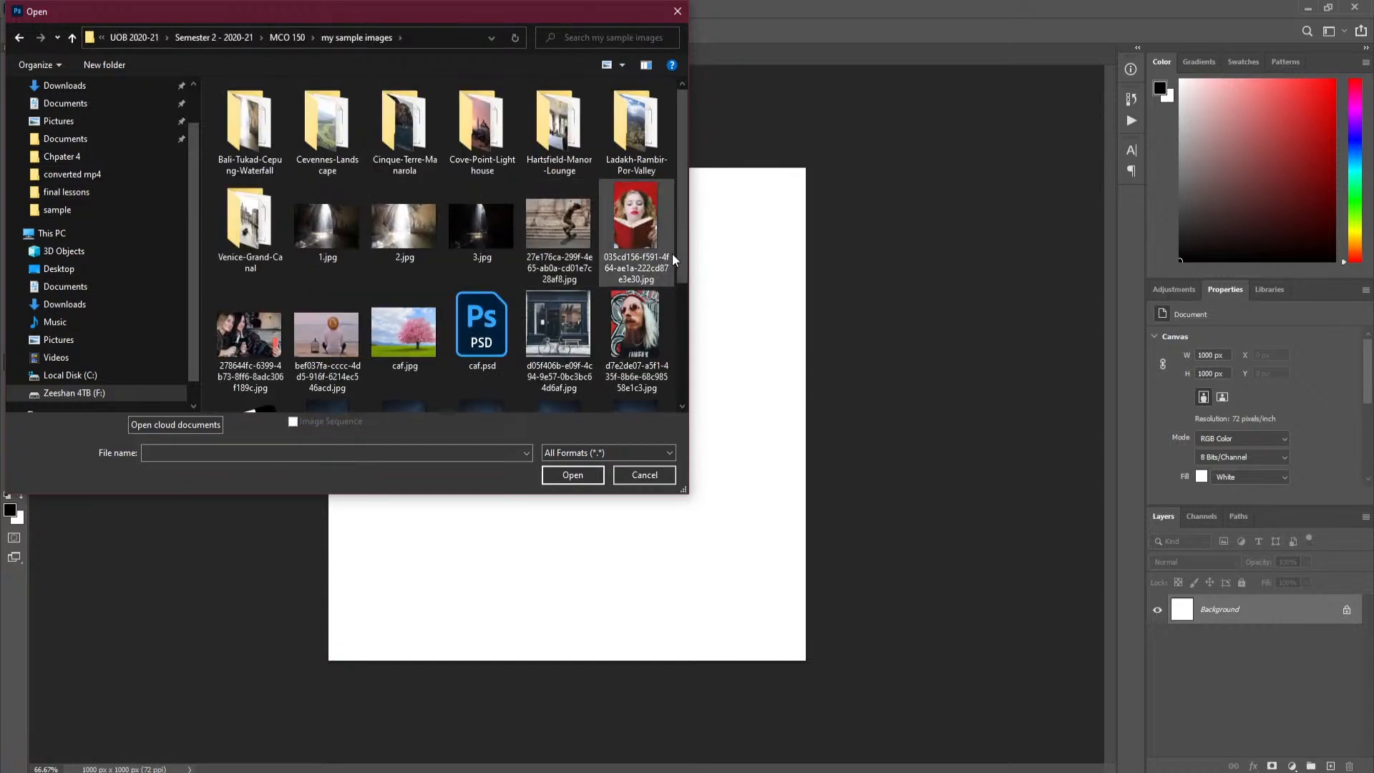
click(660, 274)
click(581, 475)
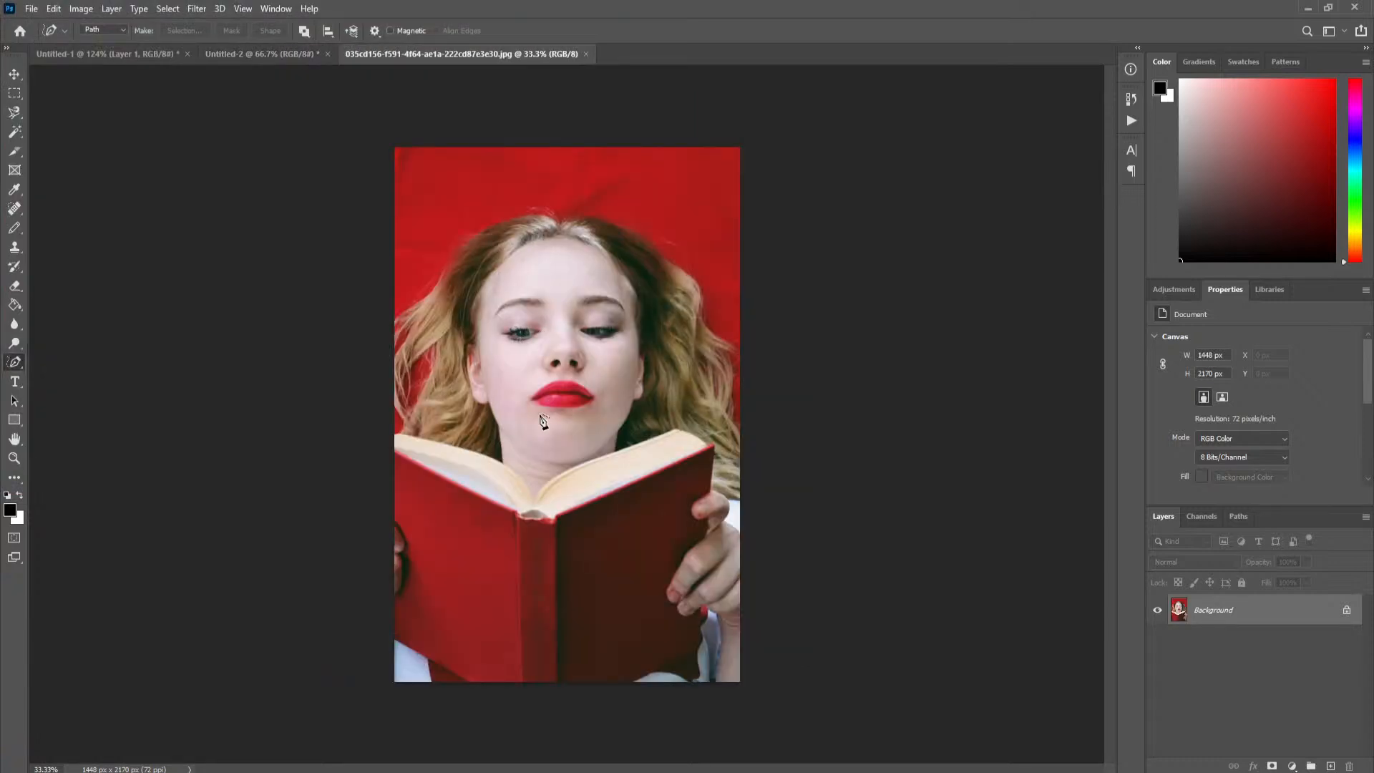
scroll(536, 569, up, 3)
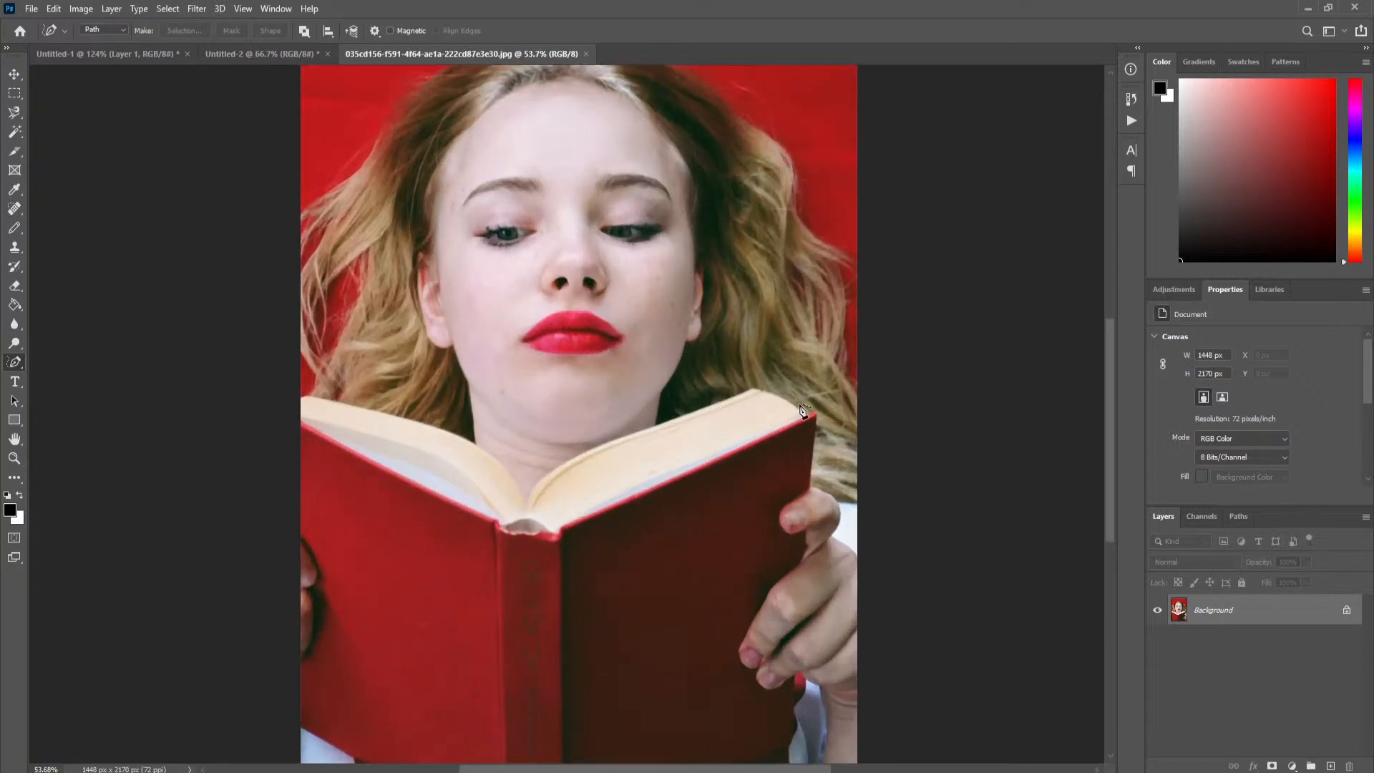
drag(1106, 453, 1108, 469)
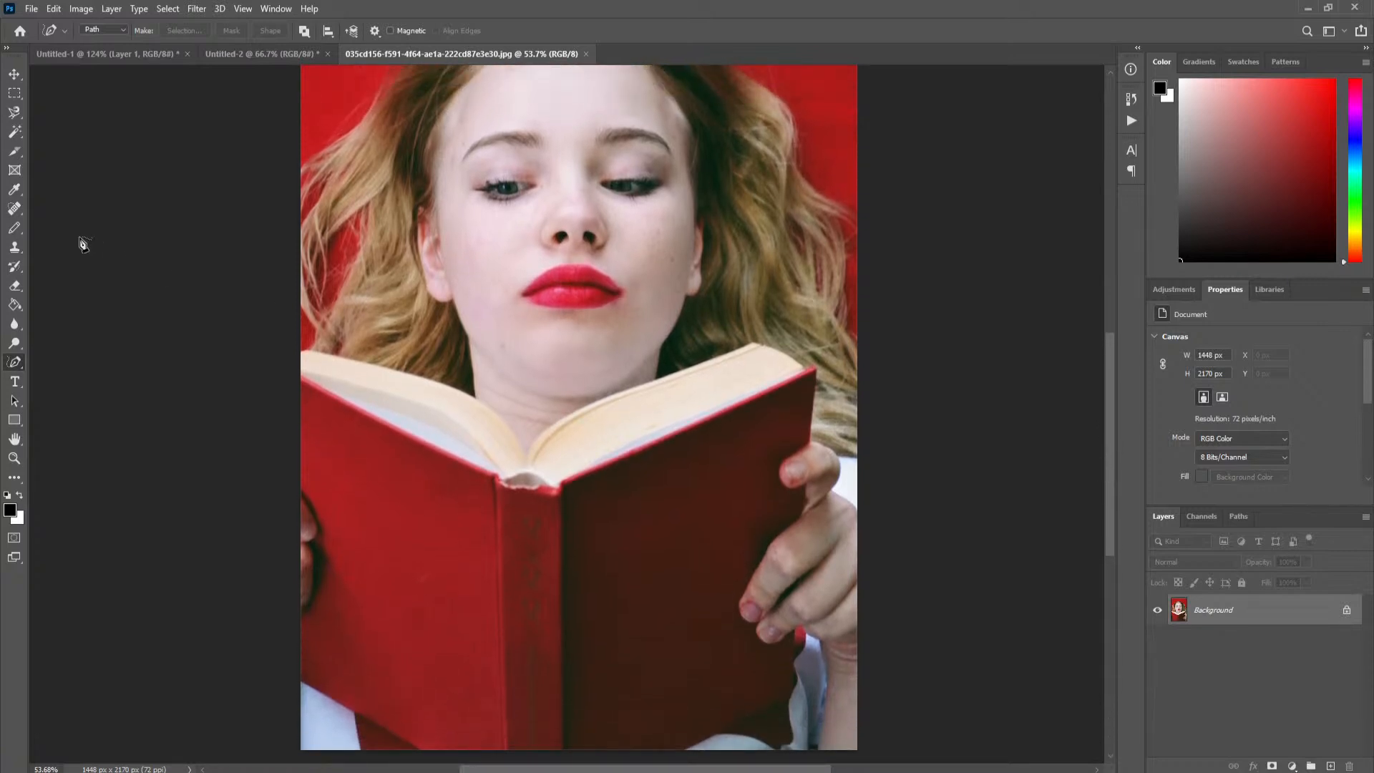
- Try to trace around the right half of the red book with the Magnetic Lasso Tool, and cancel the trace
click(15, 113)
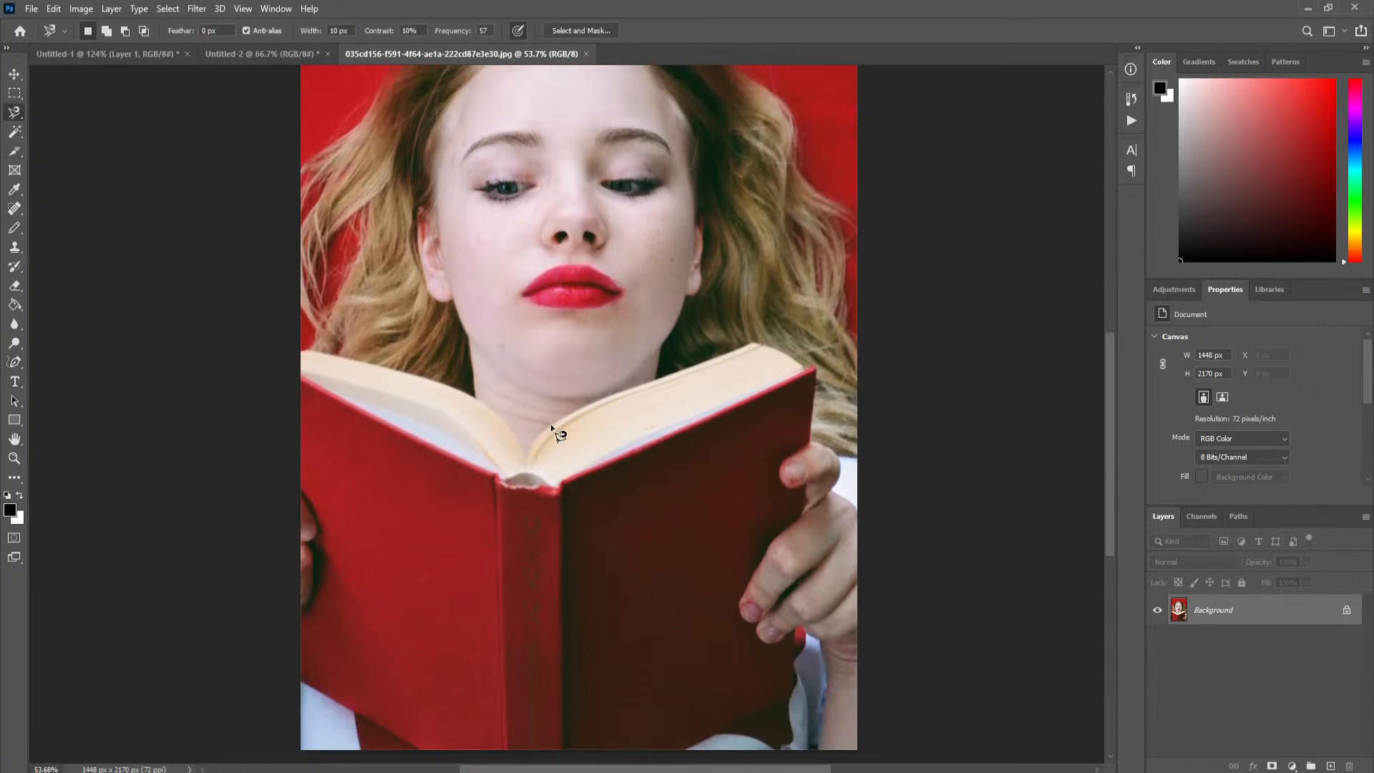
click(527, 454)
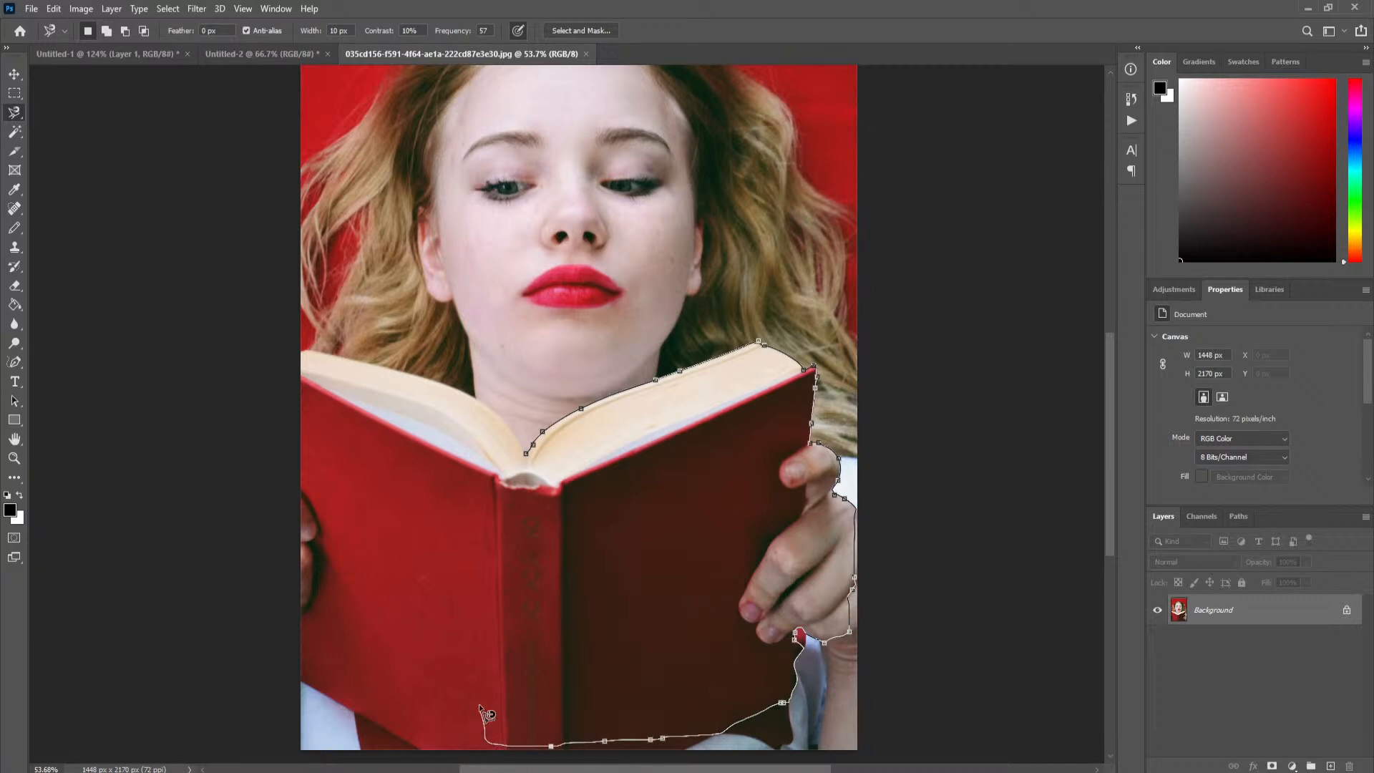
key(Escape)
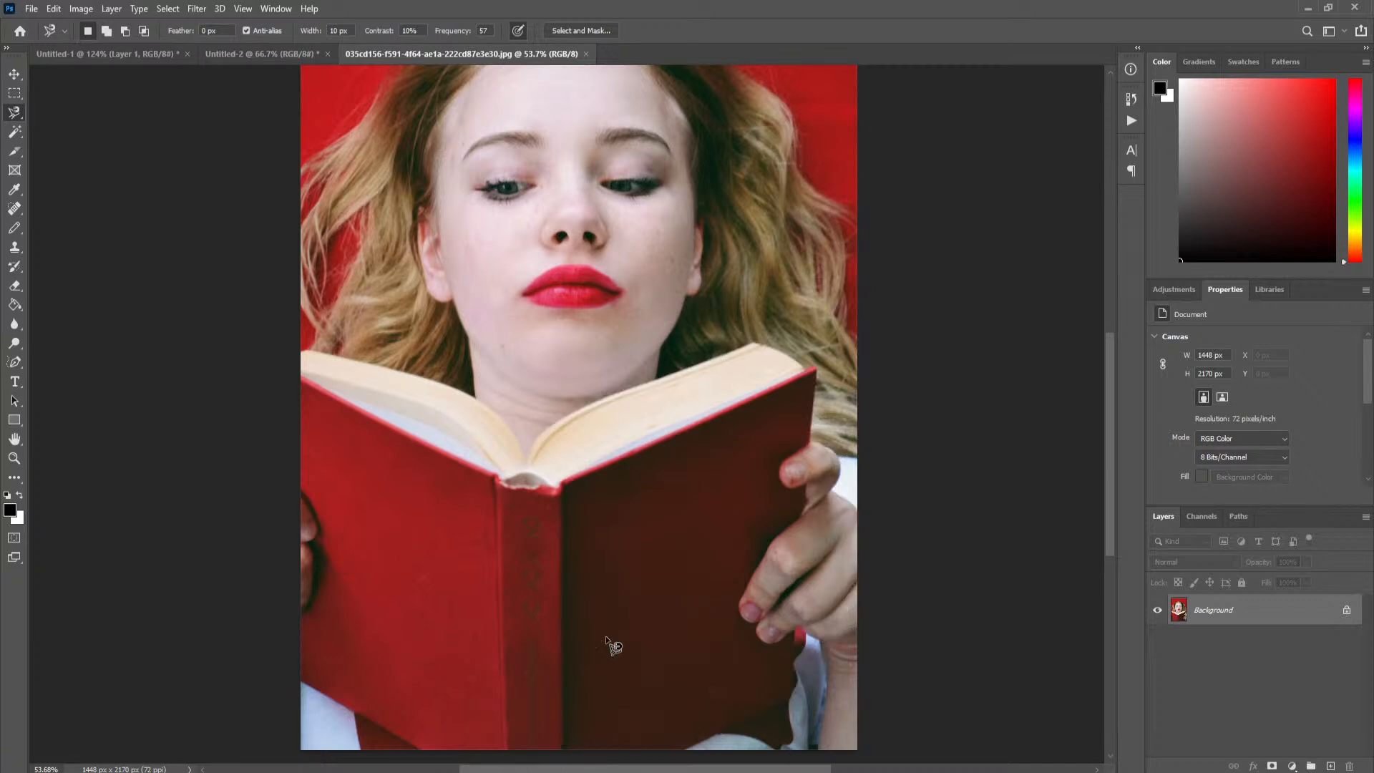
- Try to trace the book's right page edge with the Freeform Pen Tool without the Magnetic option, and delete that path
click(14, 361)
click(103, 376)
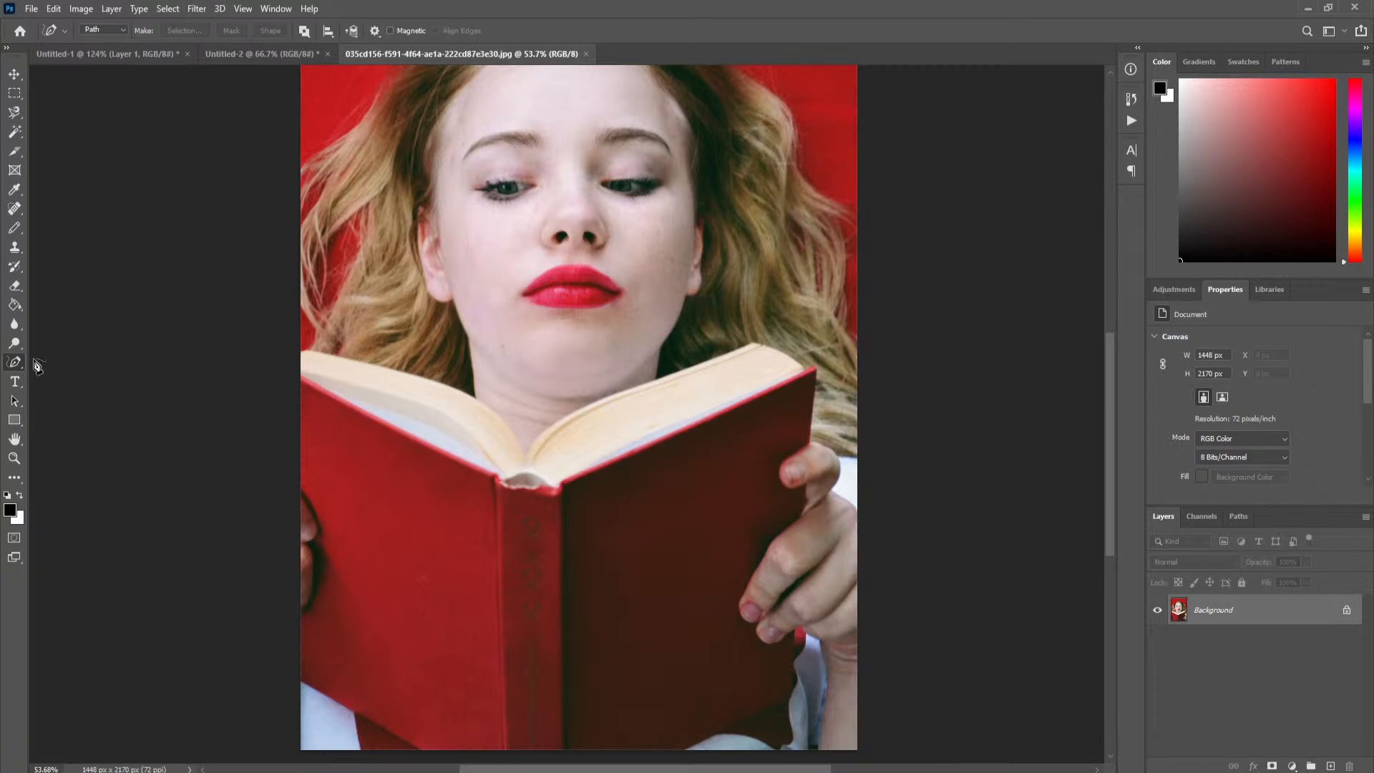
mouse_move(528, 458)
mouse_down()
mouse_move(582, 413)
mouse_move(770, 343)
mouse_move(799, 444)
mouse_move(787, 472)
mouse_up()
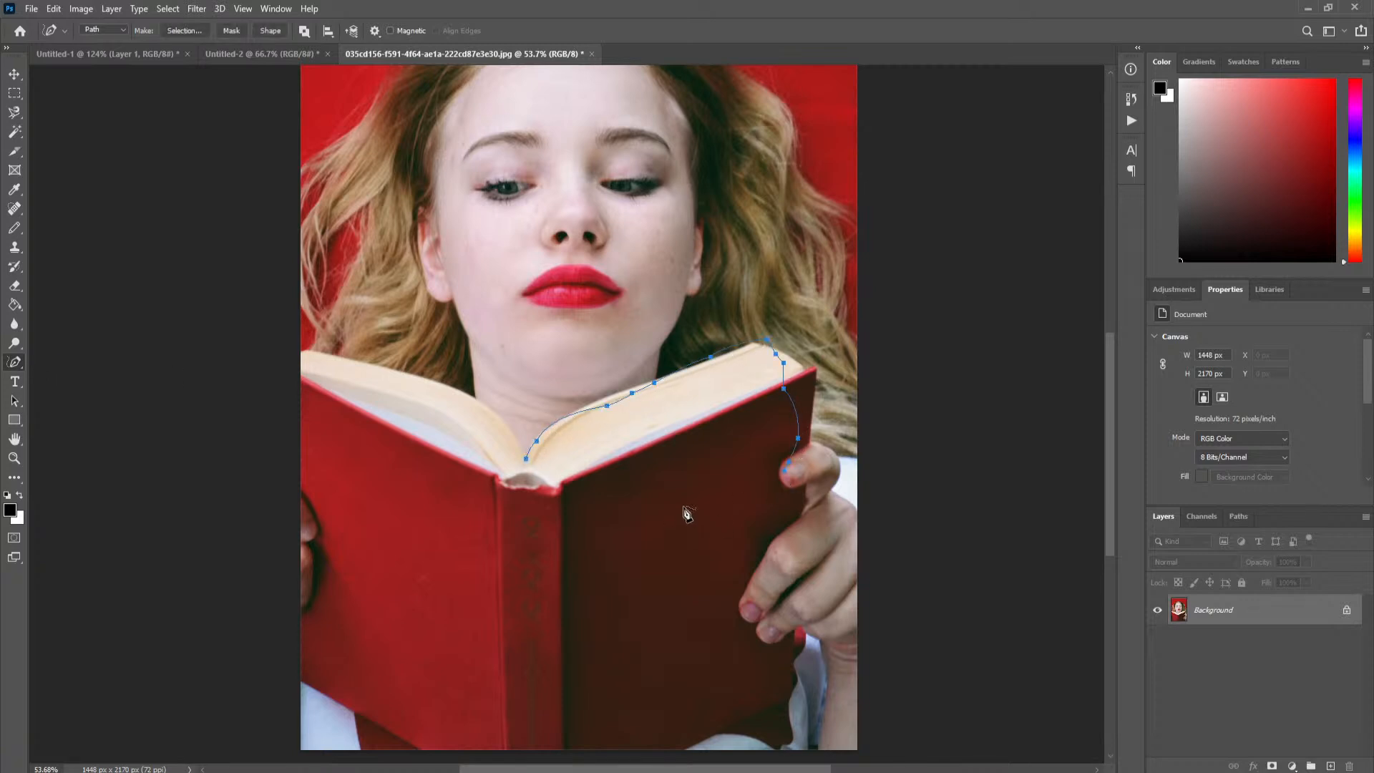
key(Delete)
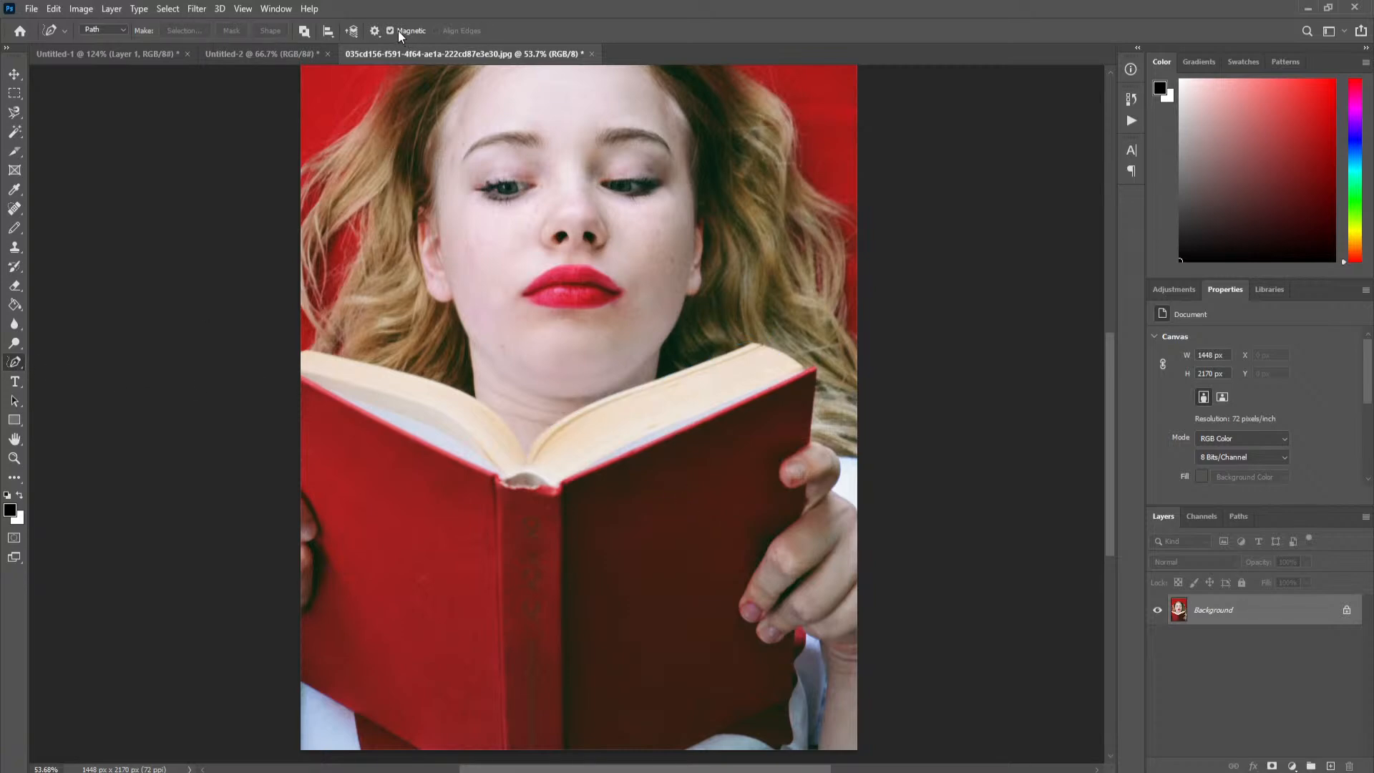
- Enable the Magnetic option and draw a closed path along the book's right page edge, across the cover and back up the spine
click(524, 453)
mouse_move(575, 413)
mouse_down()
mouse_move(756, 340)
mouse_move(817, 378)
mouse_move(810, 445)
mouse_move(608, 658)
mouse_move(573, 674)
mouse_move(484, 662)
mouse_move(524, 458)
mouse_up()
click(524, 458)
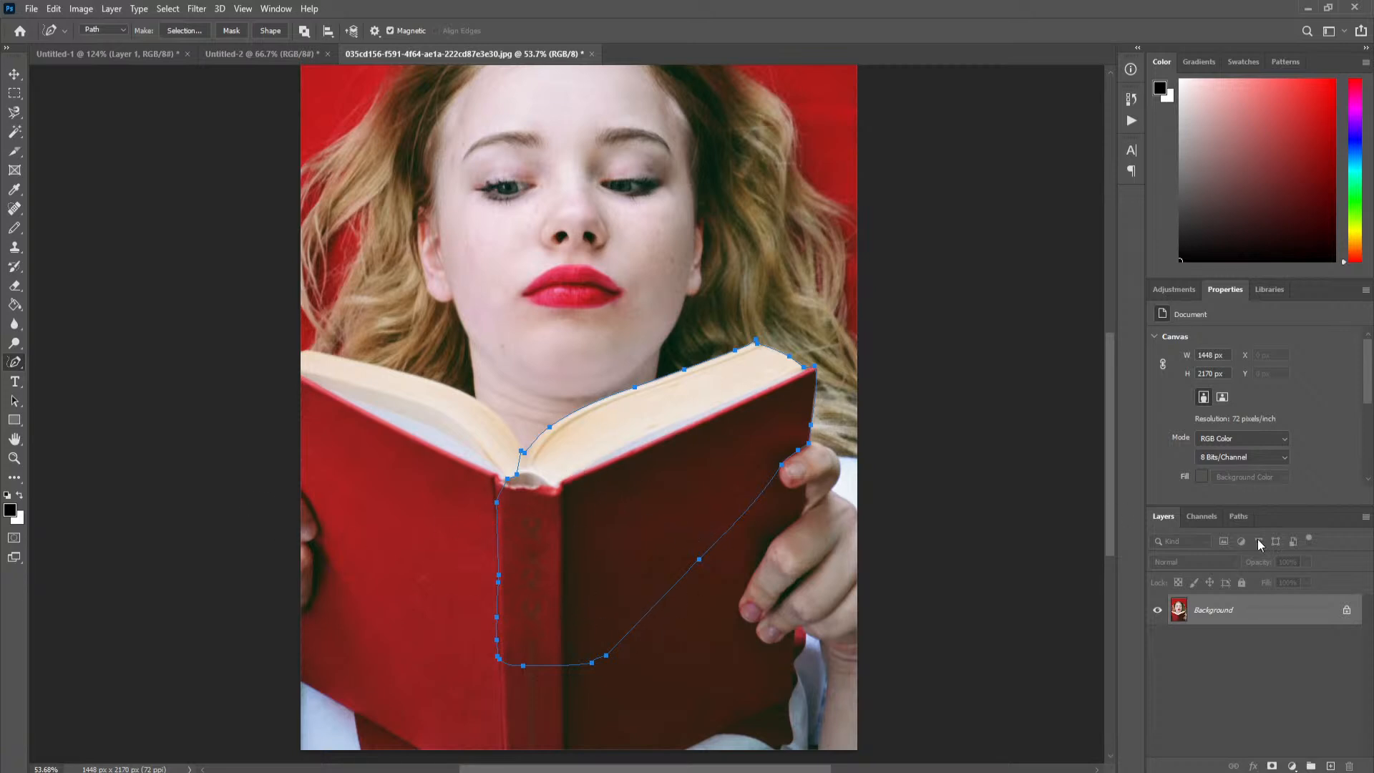
click(1240, 516)
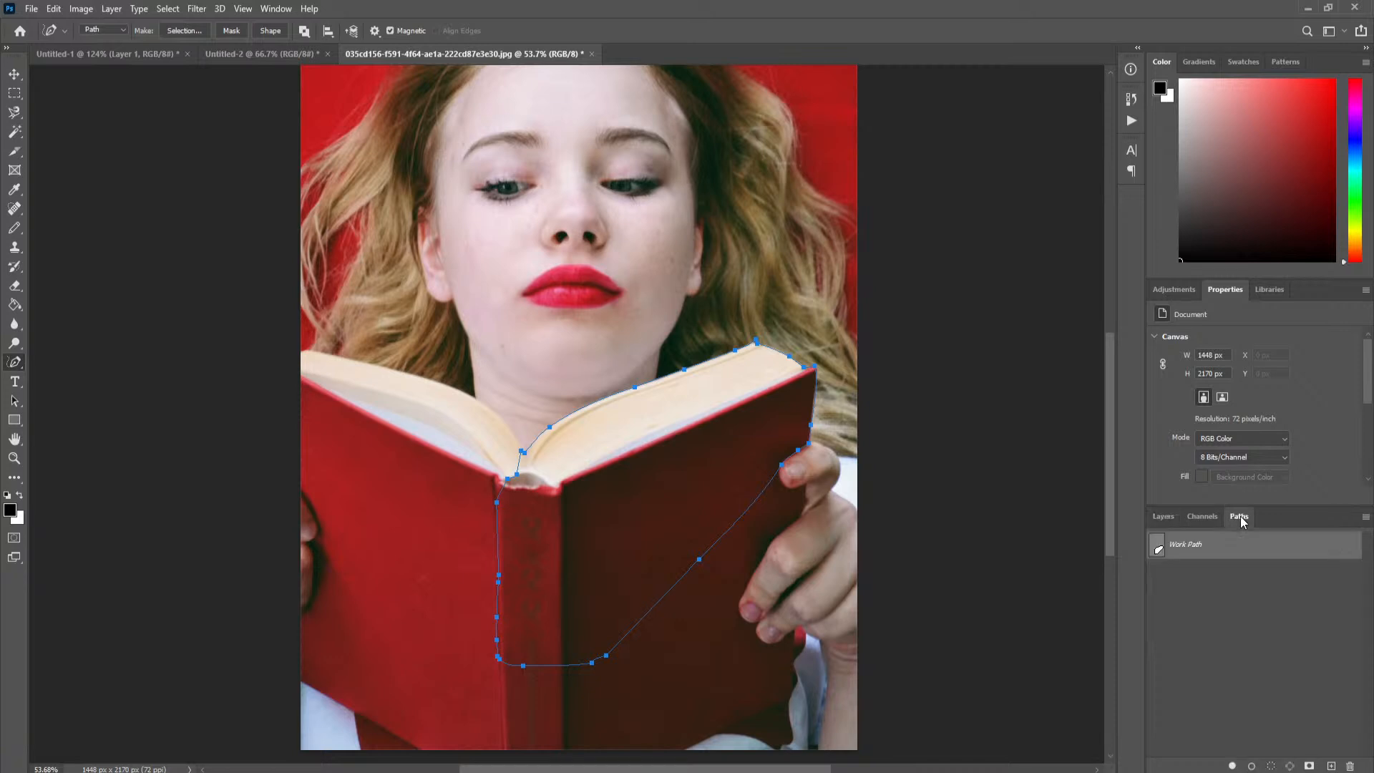
right_click(1181, 551)
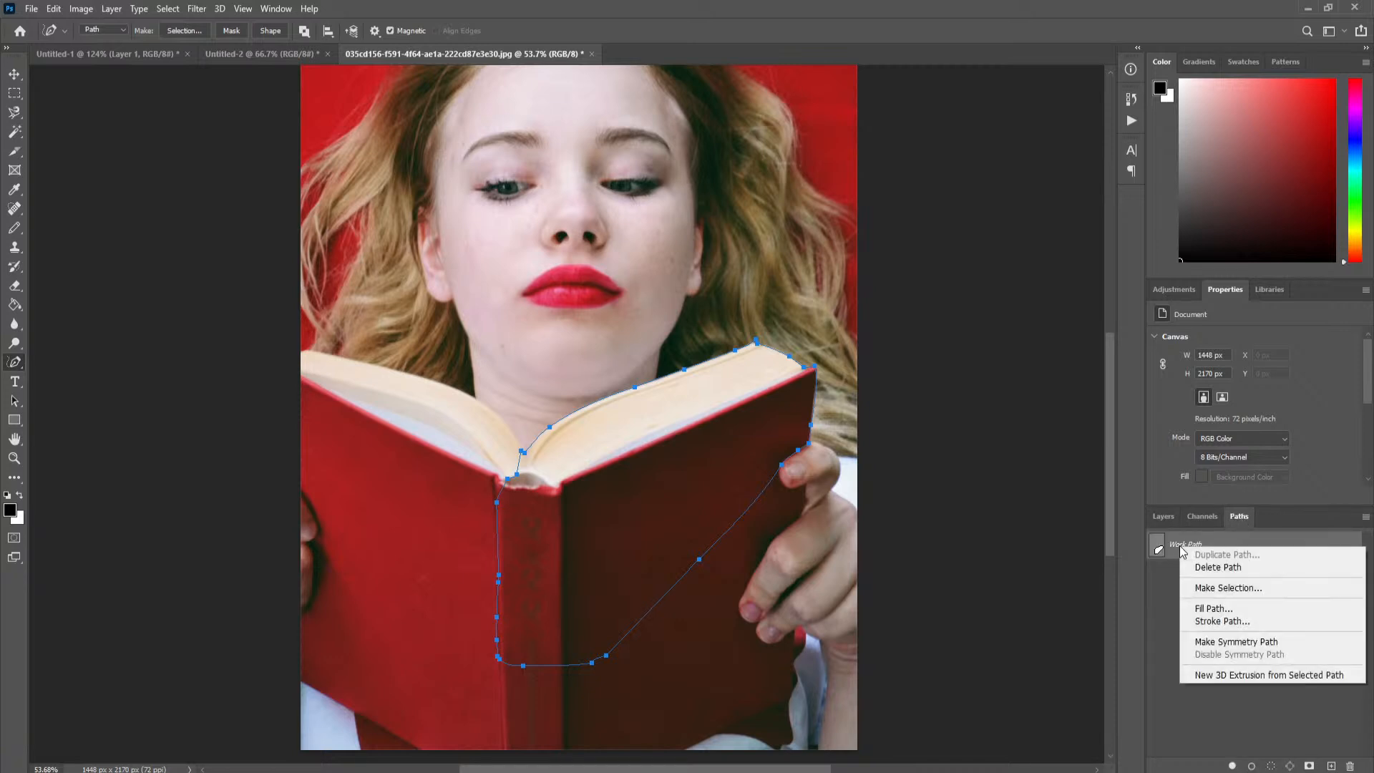
click(1240, 588)
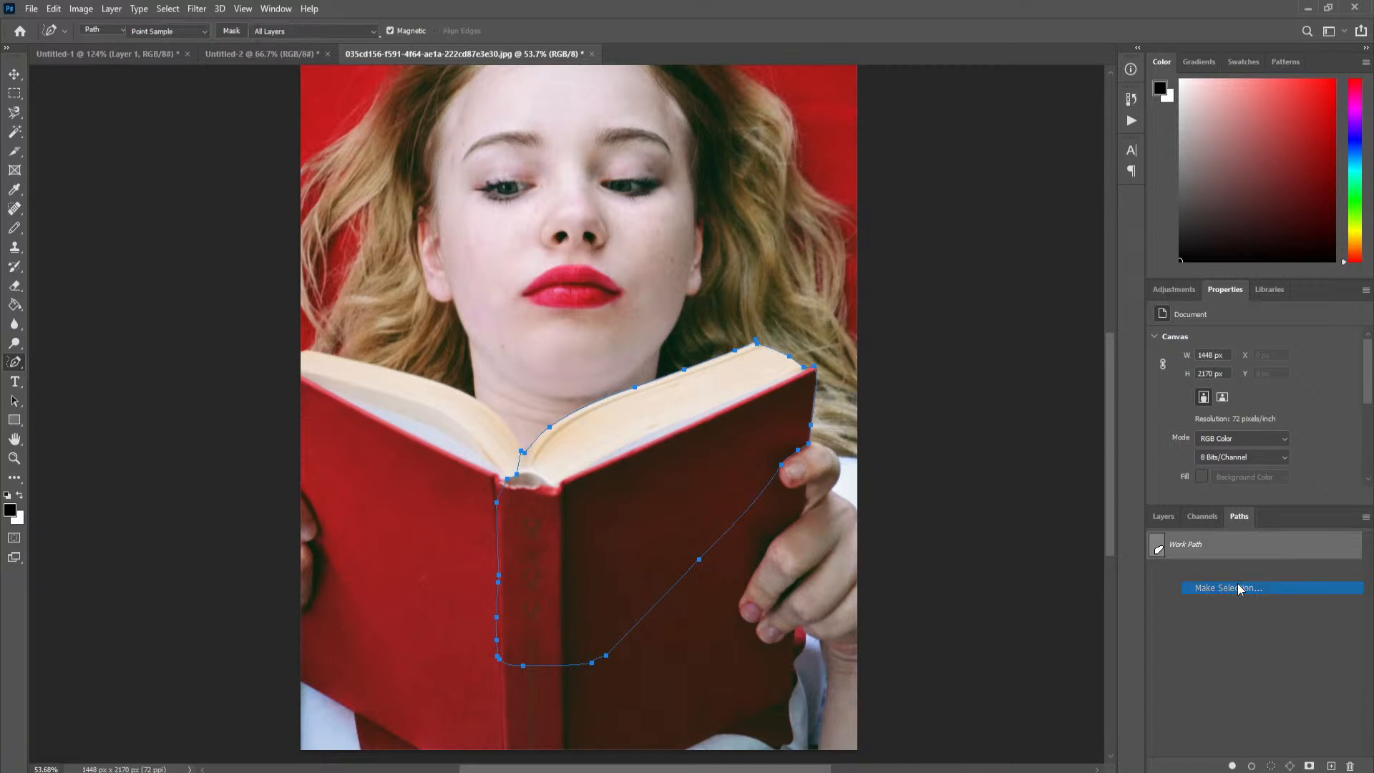
click(1161, 513)
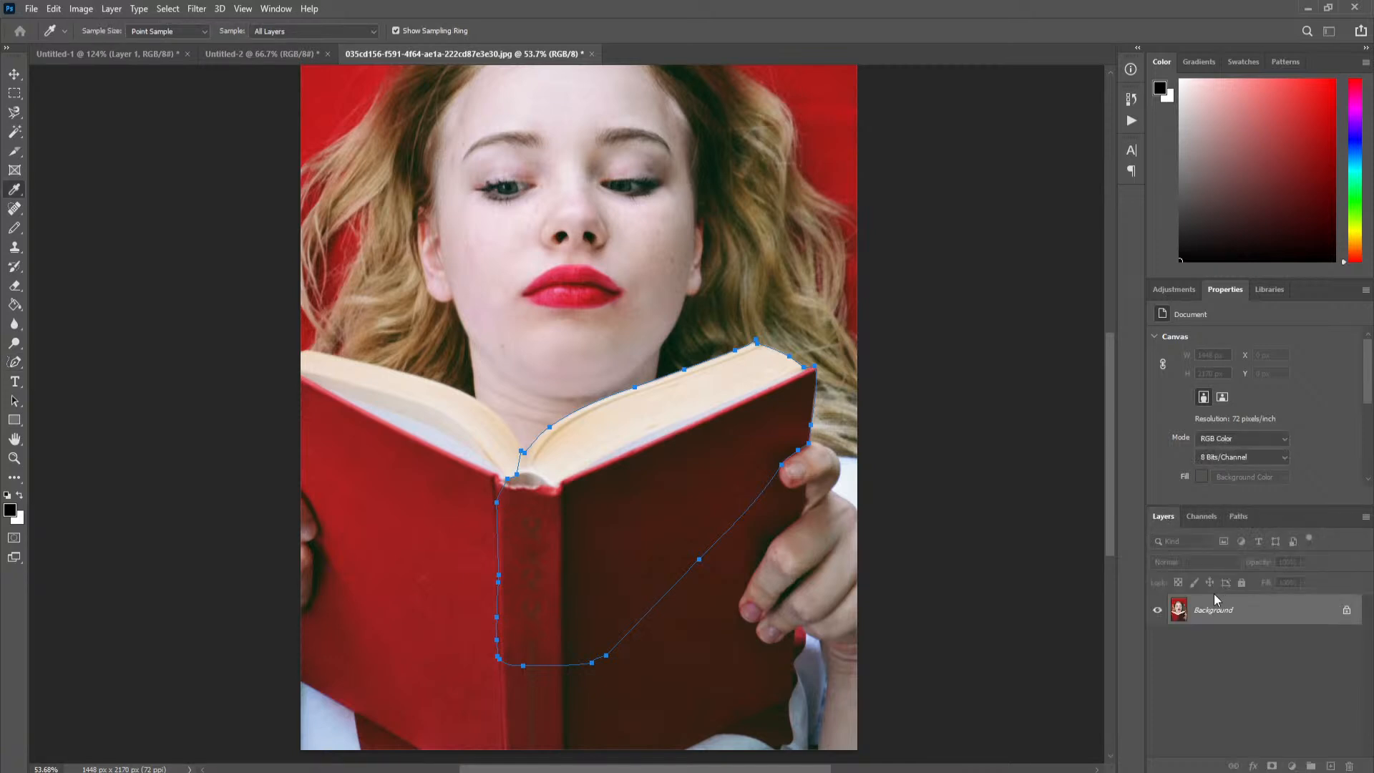
click(1240, 518)
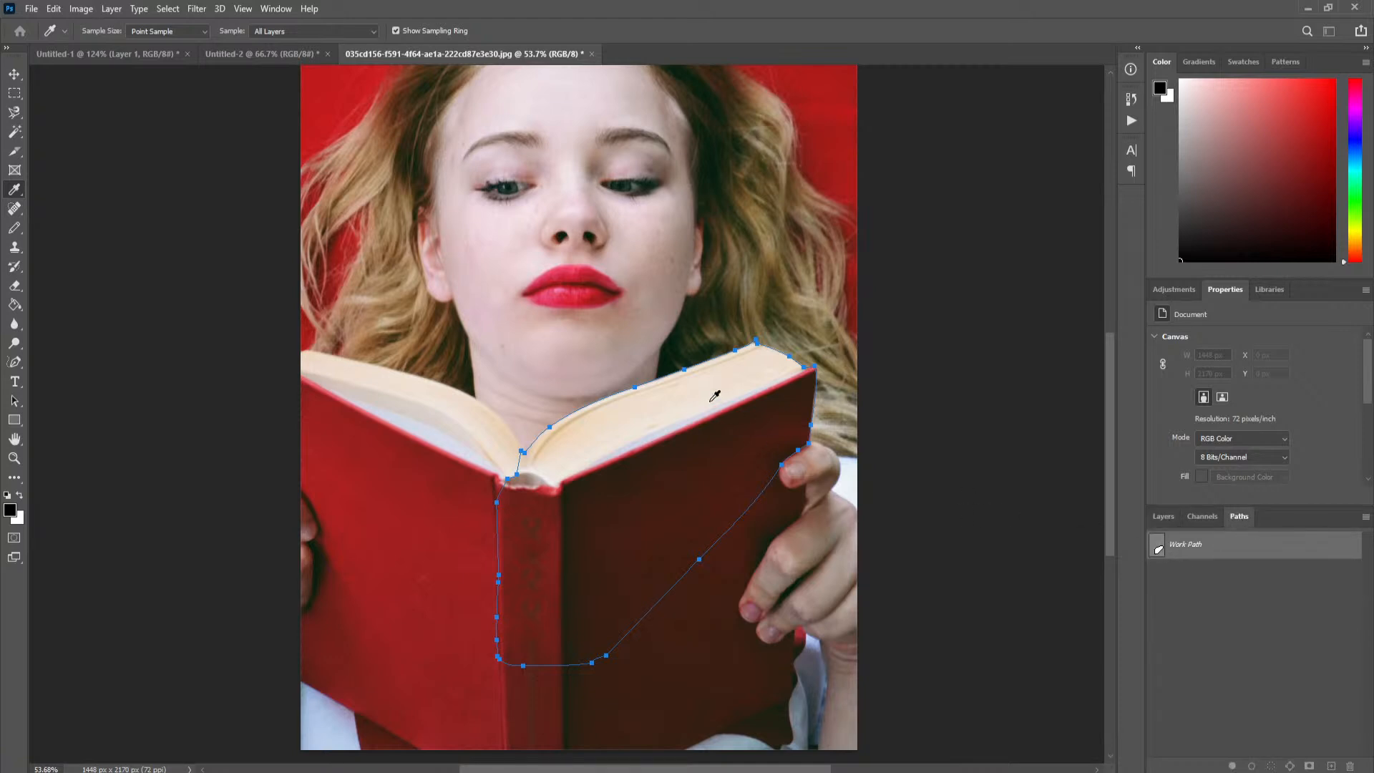
click(1162, 516)
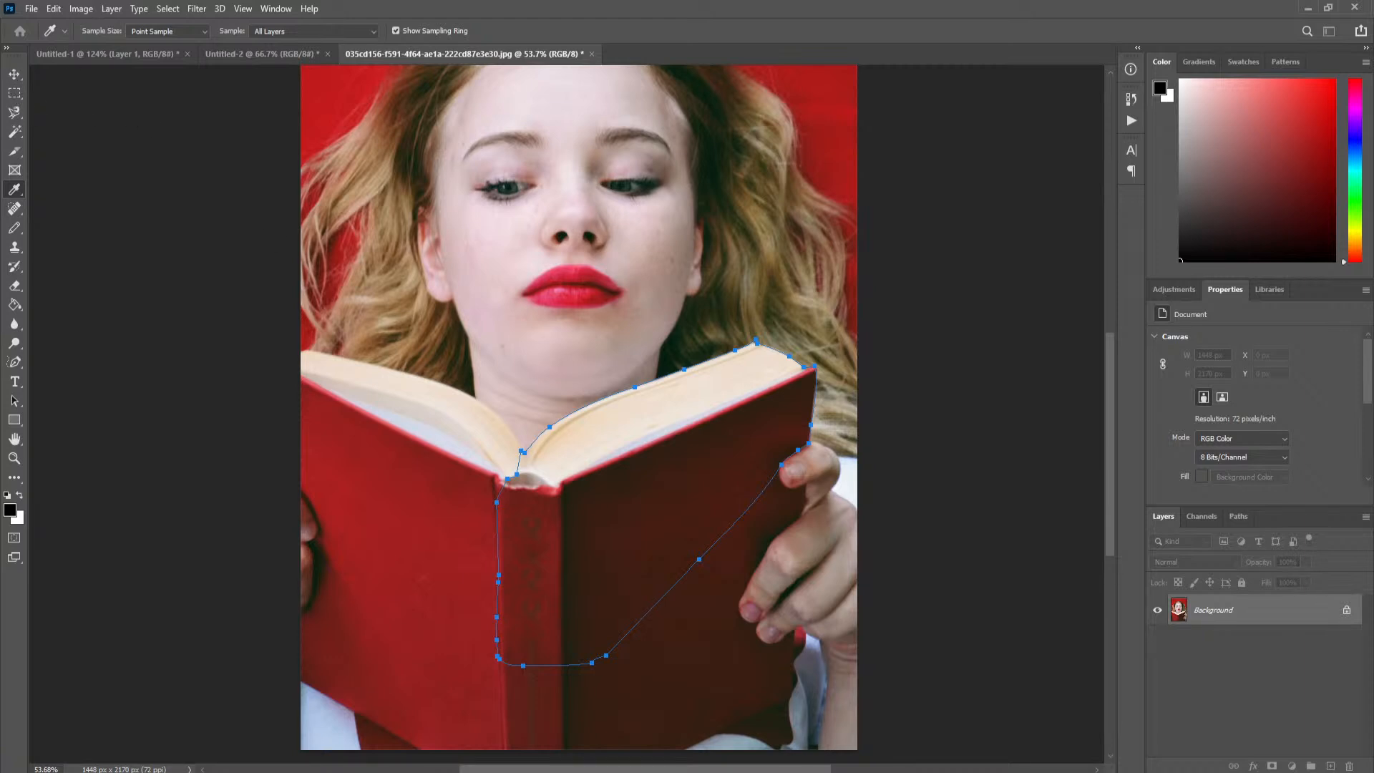
drag(688, 226, 658, 223)
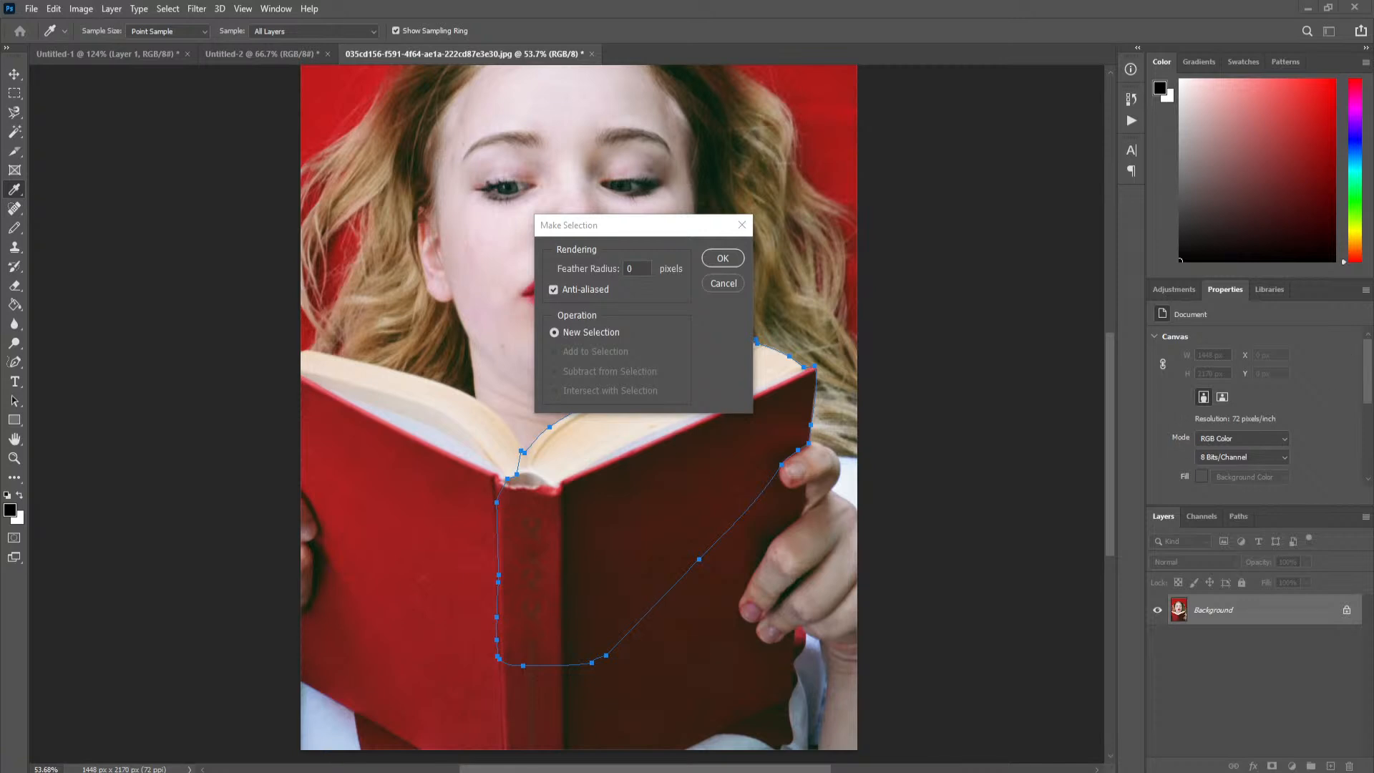
drag(640, 230, 664, 243)
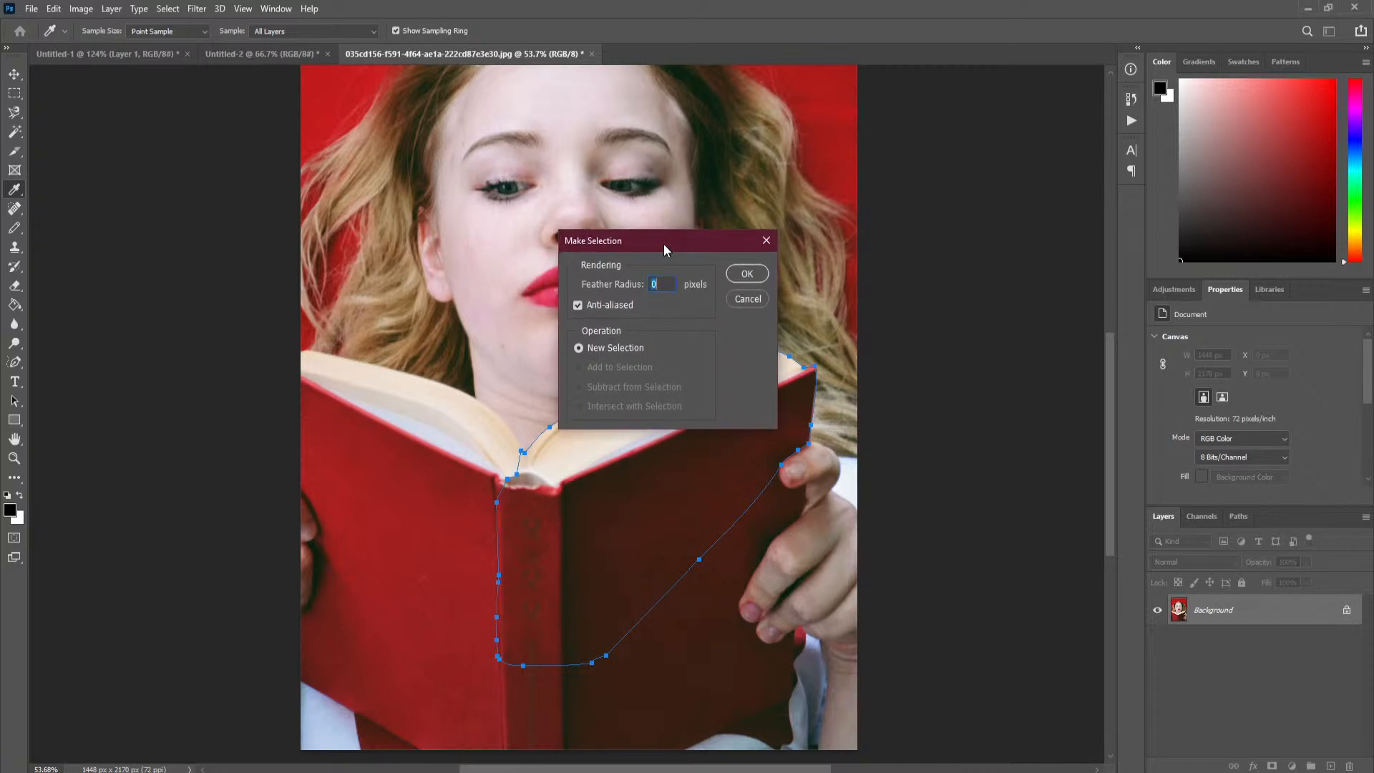
click(741, 287)
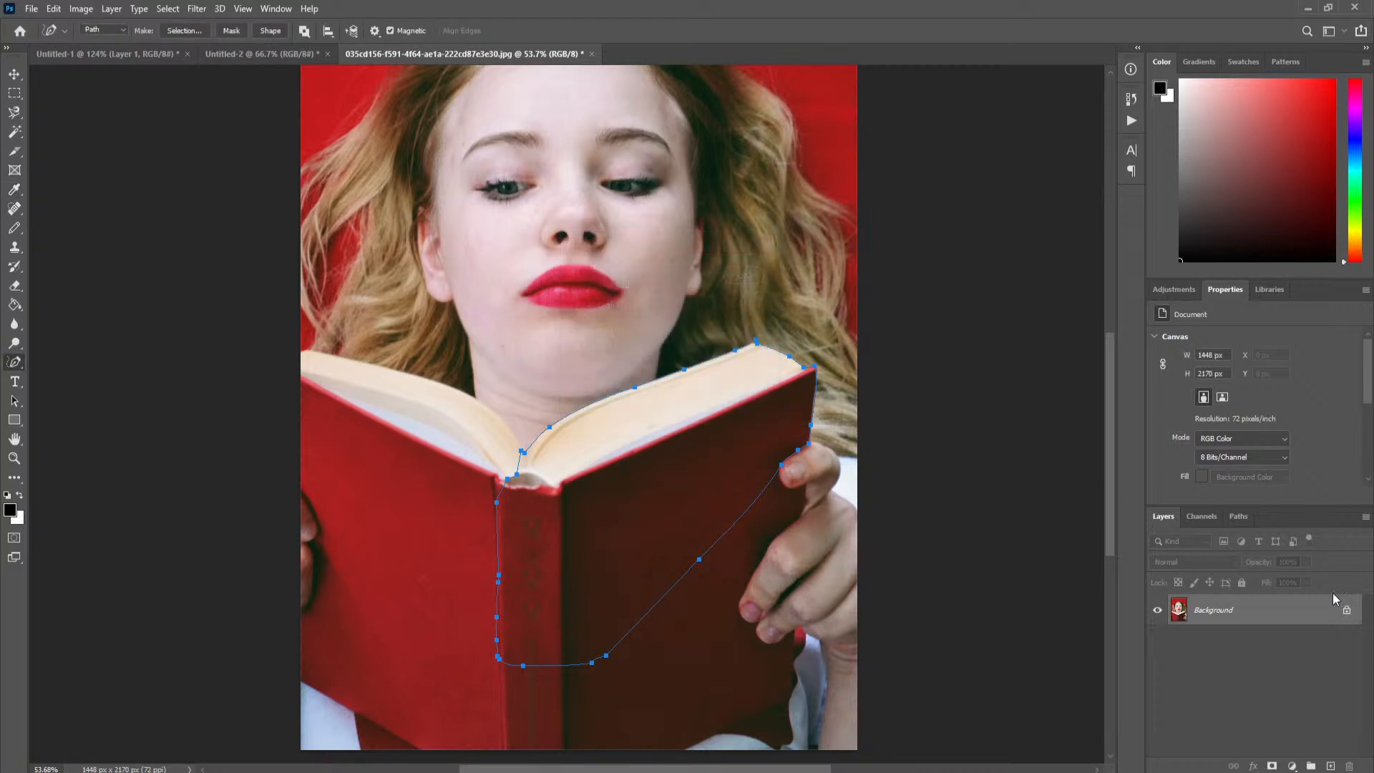
right_click(1234, 611)
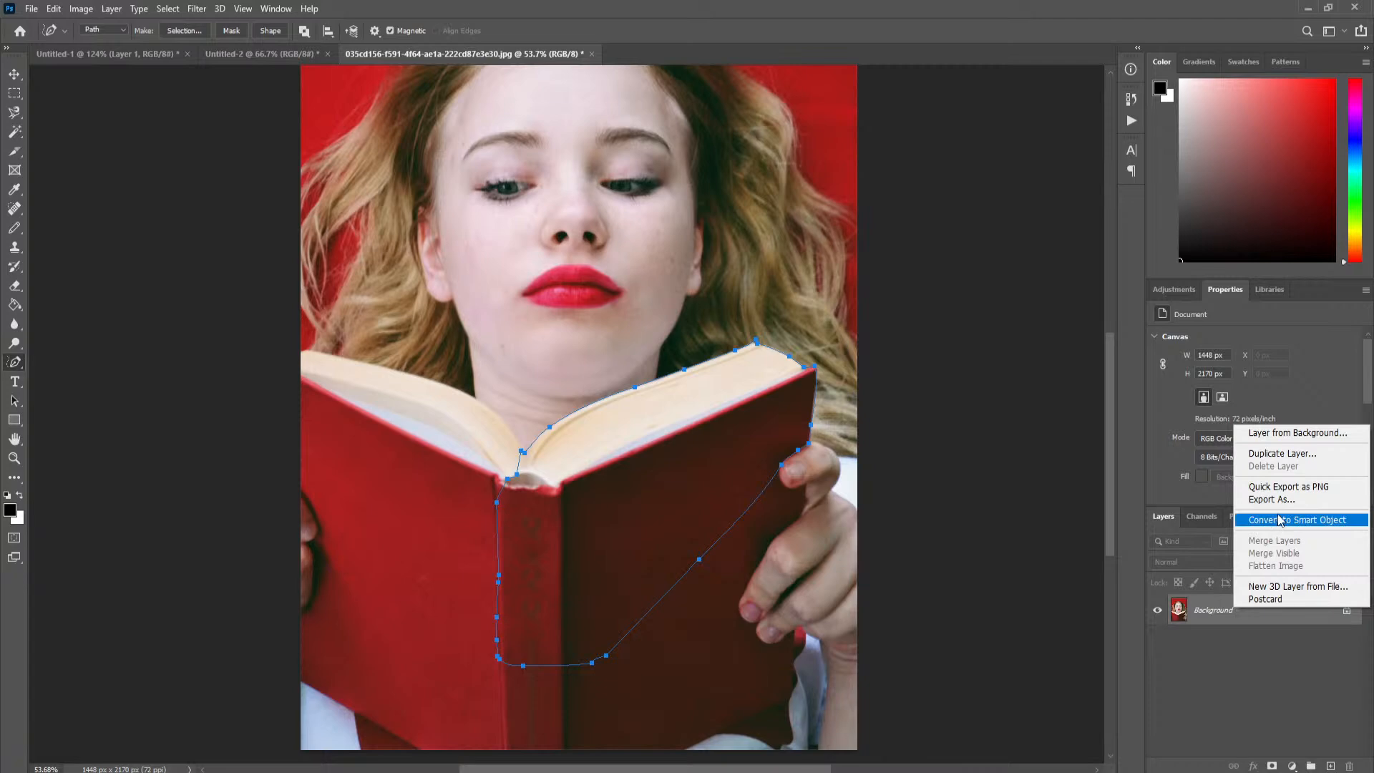
click(1207, 632)
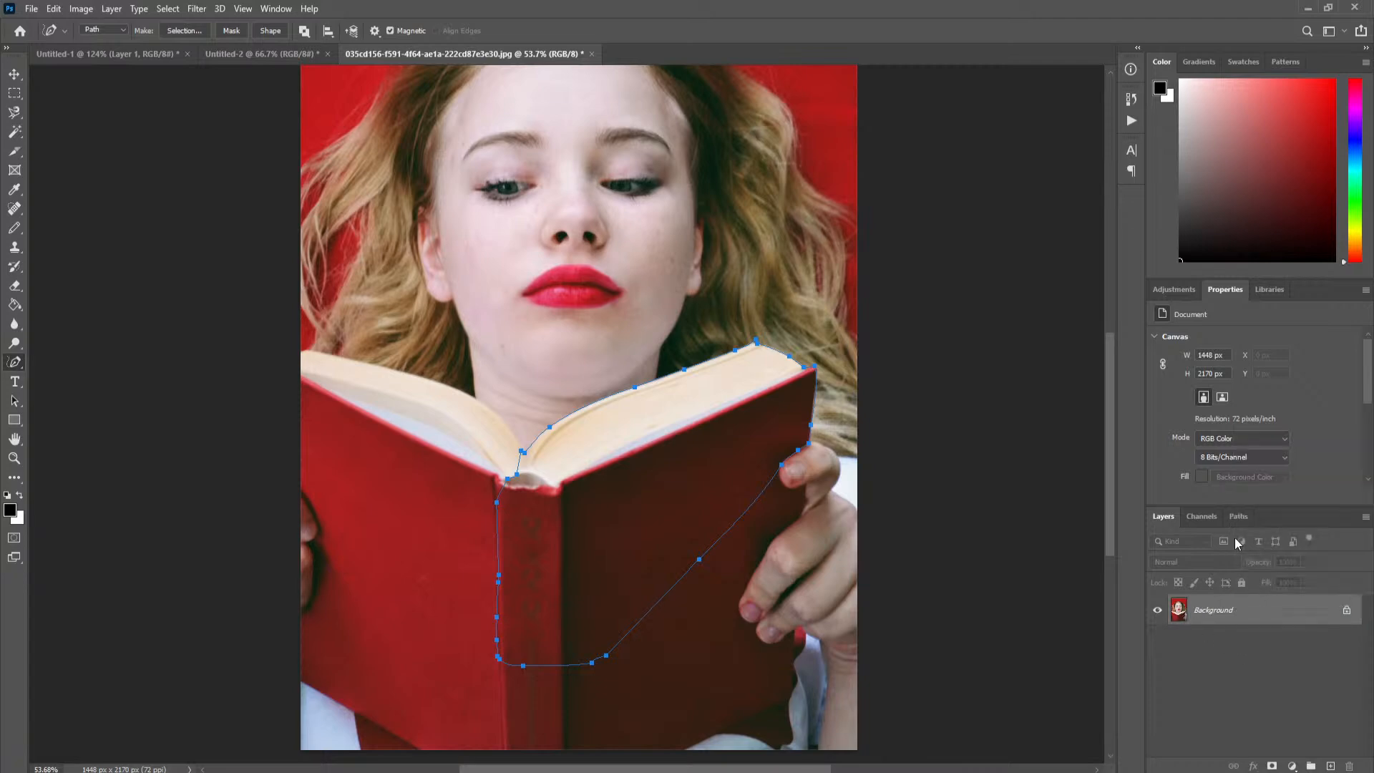
- Convert the book's work path into a new anti-aliased selection with a feather radius of 0 pixels
click(1239, 516)
right_click(1184, 552)
click(1255, 591)
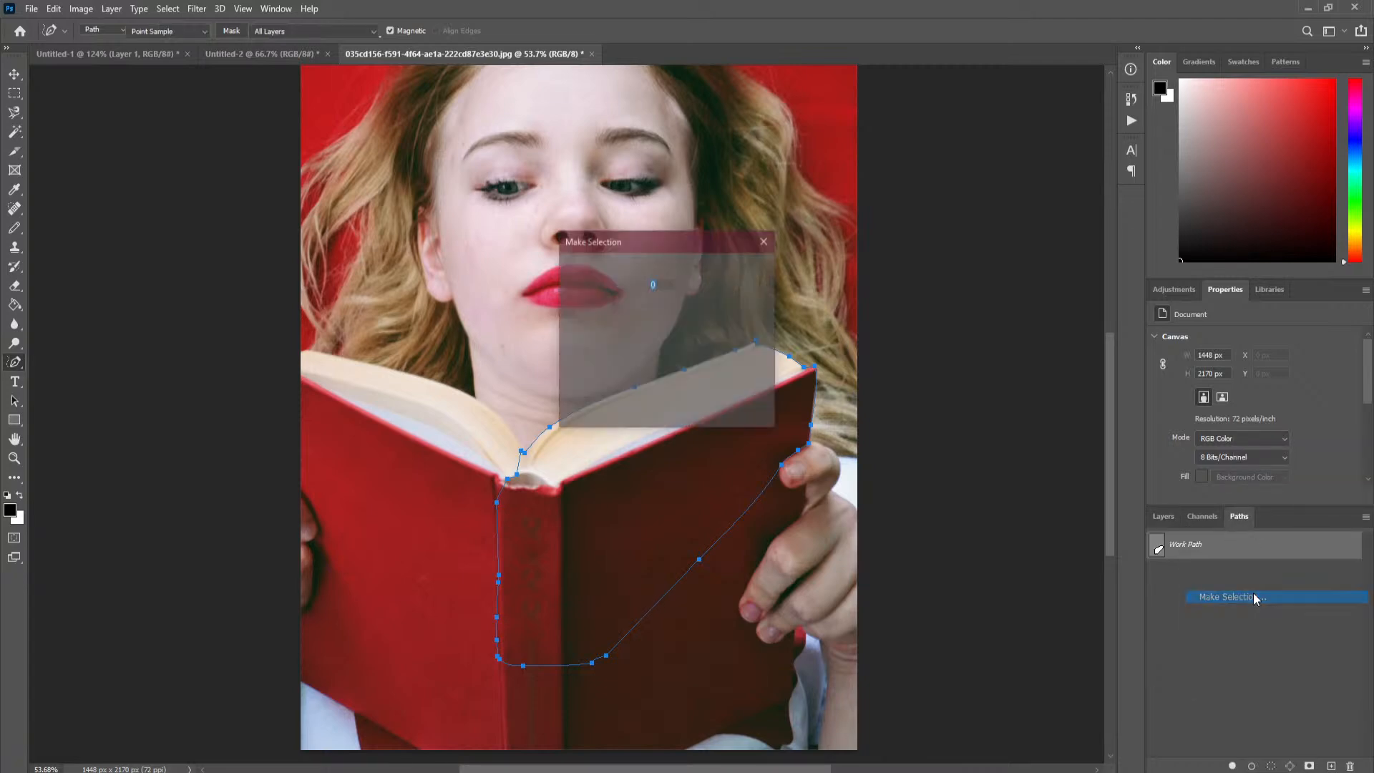
drag(656, 243, 837, 183)
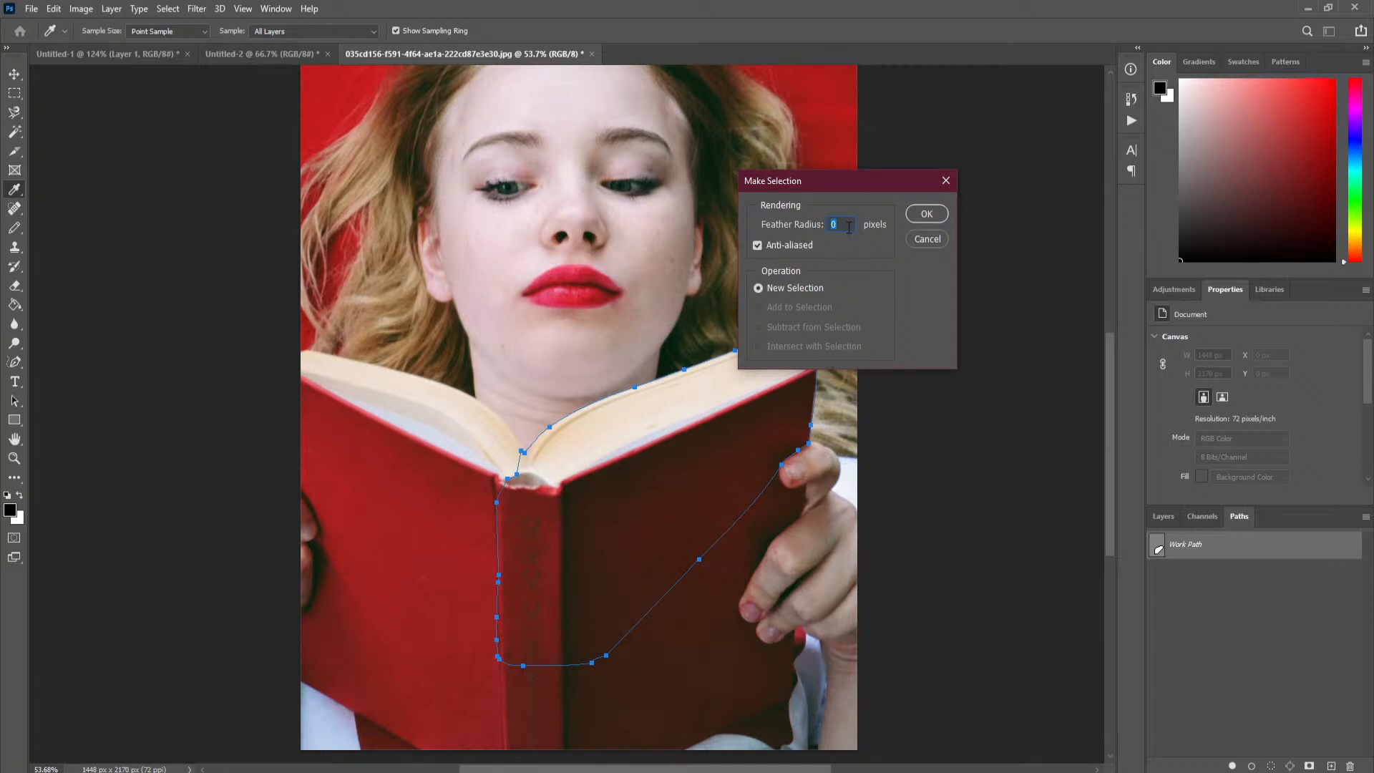
click(926, 213)
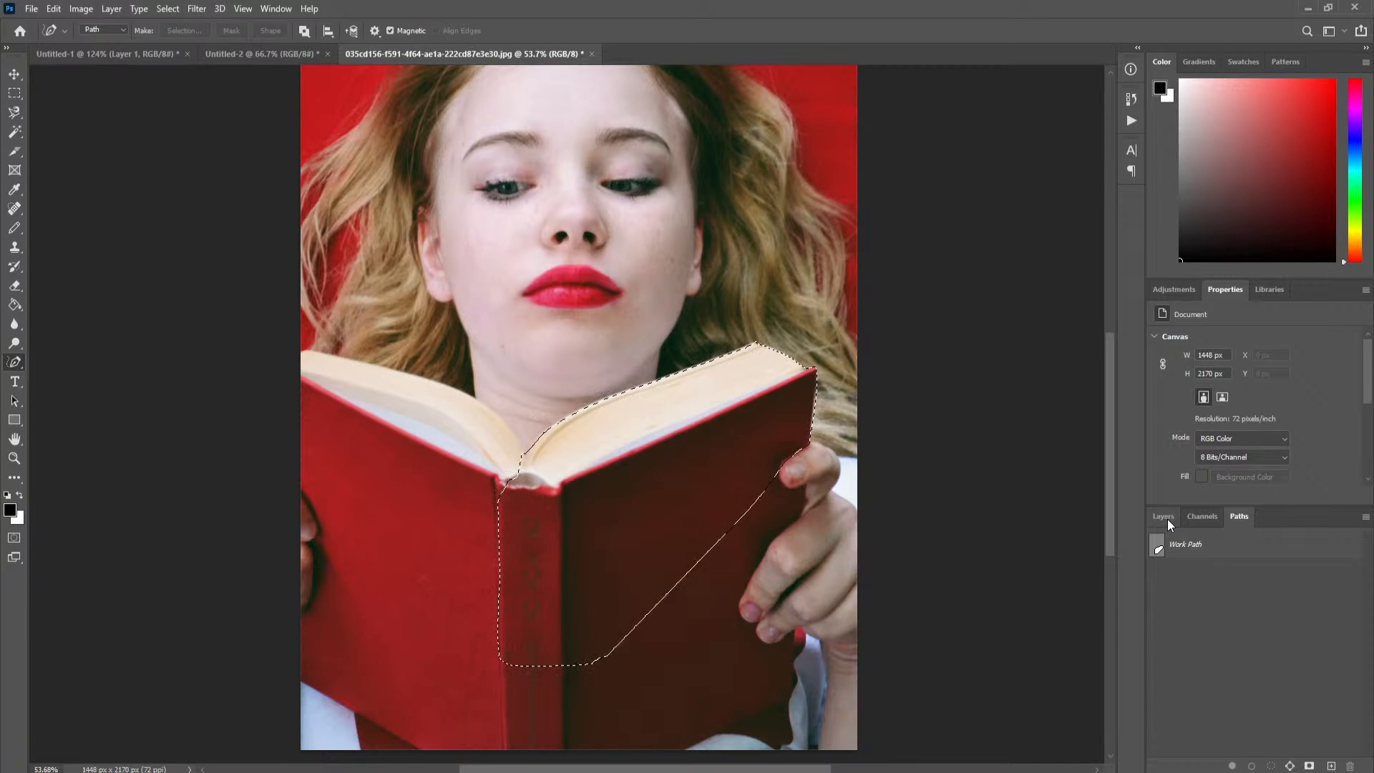
- Choose the Curvature Pen Tool and close the book photo without saving its changes
right_click(14, 362)
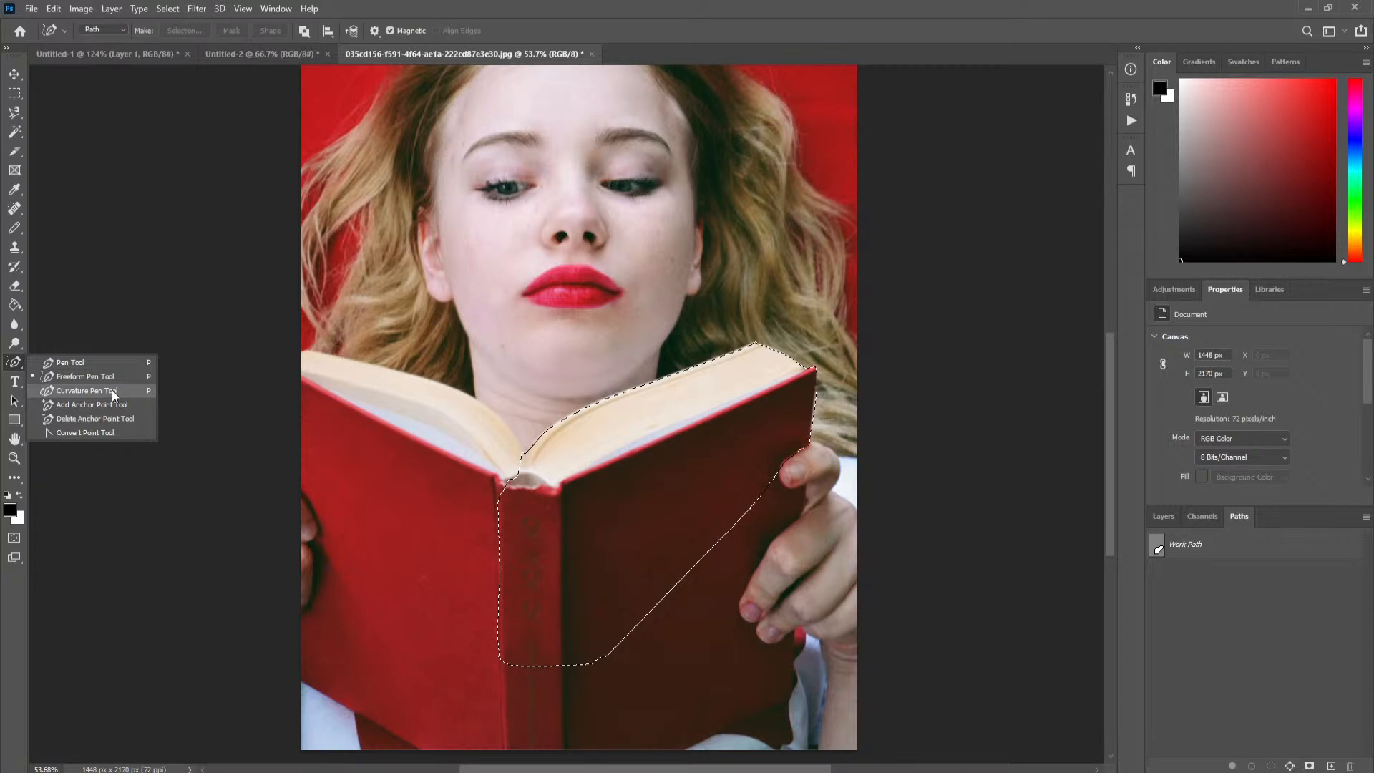
click(112, 389)
click(593, 55)
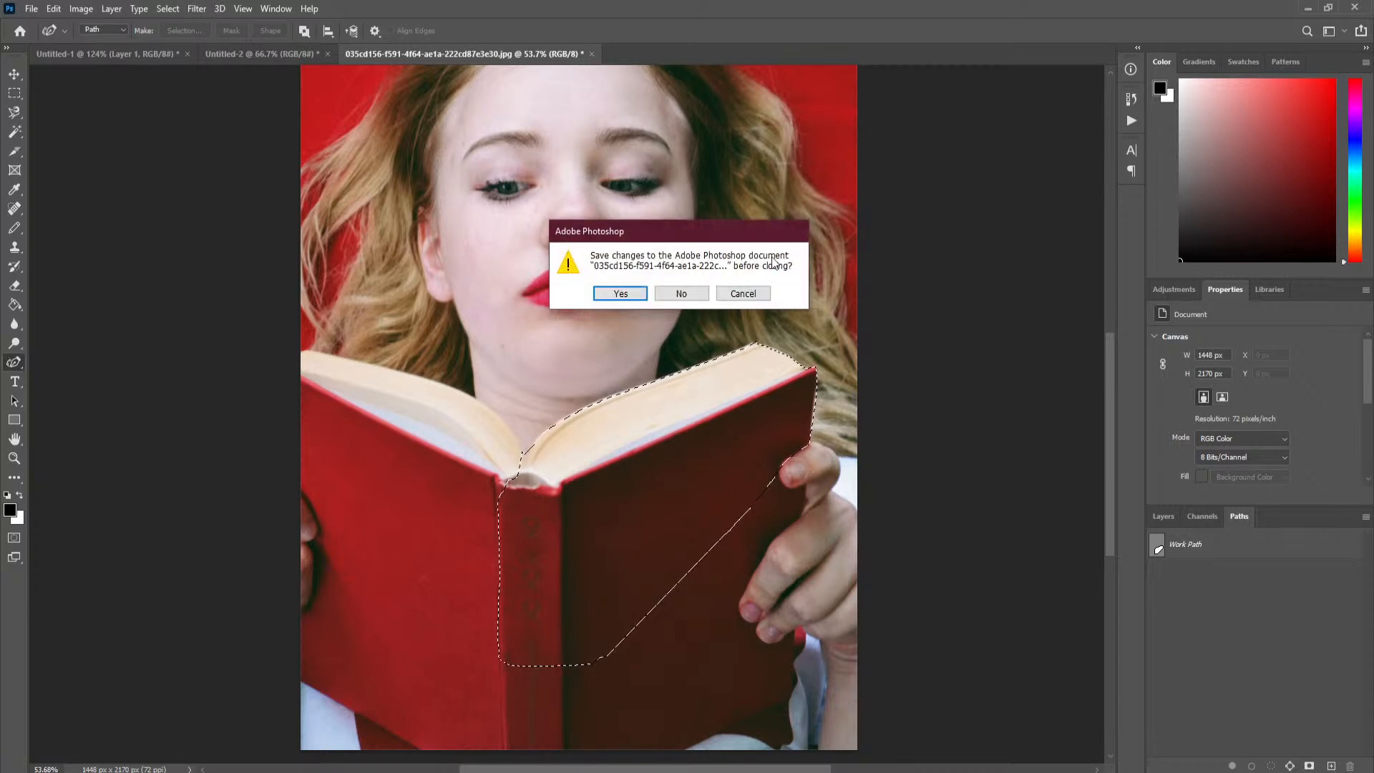
click(681, 296)
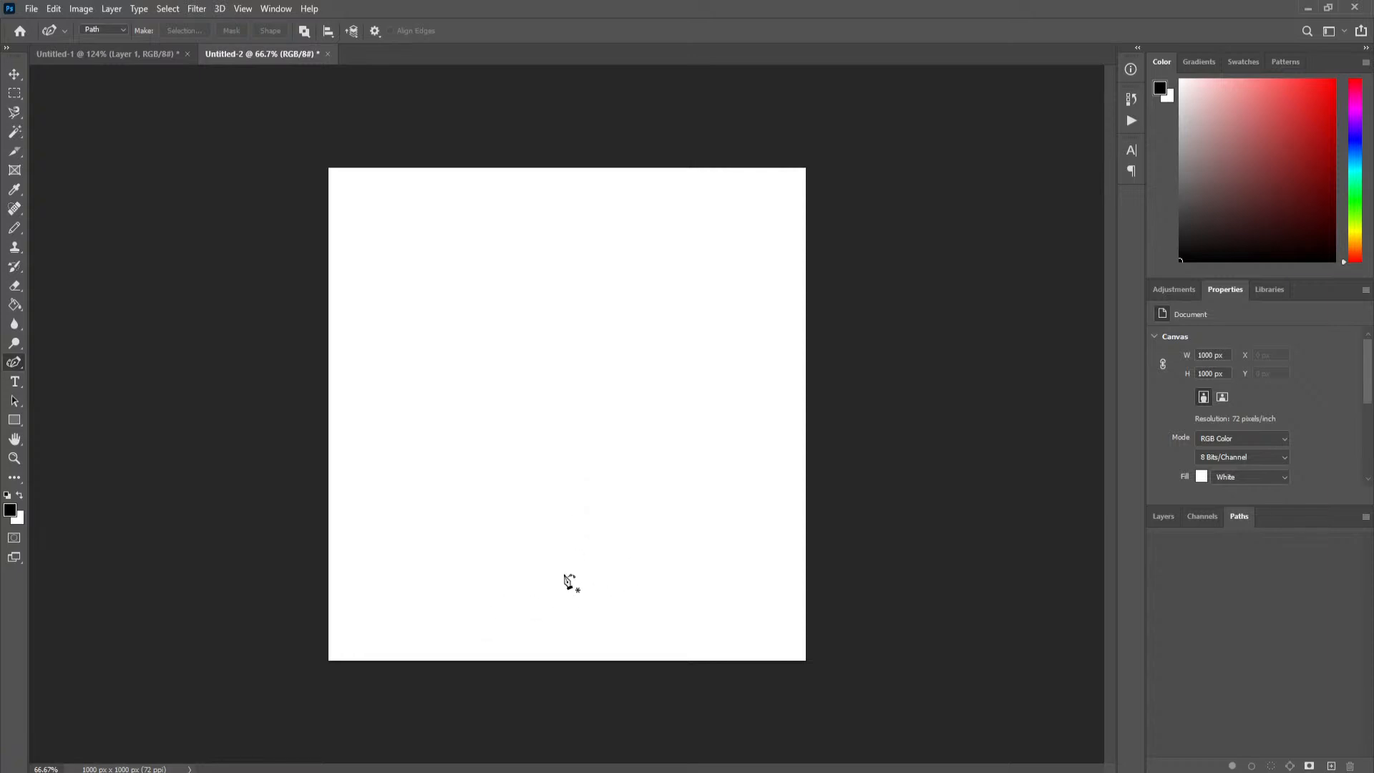
click(564, 574)
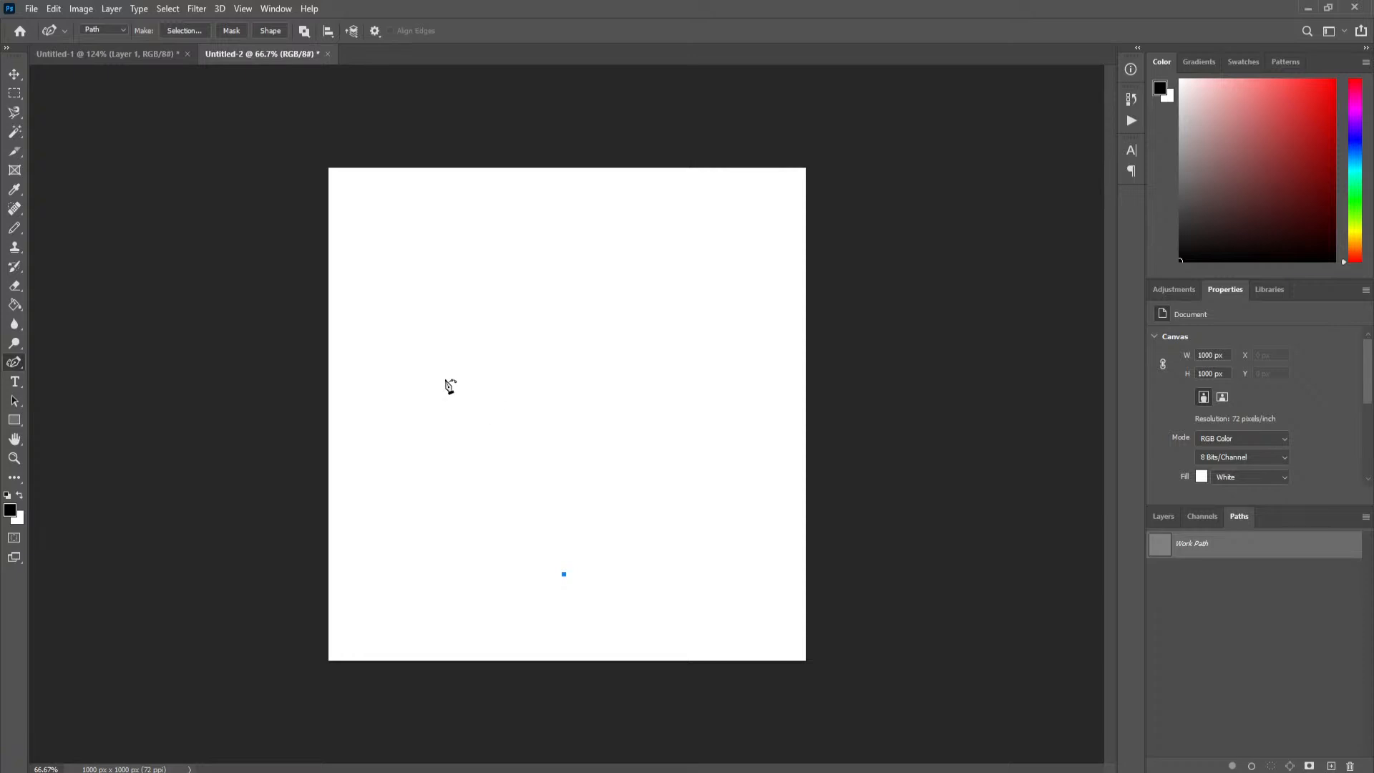
click(438, 338)
click(568, 297)
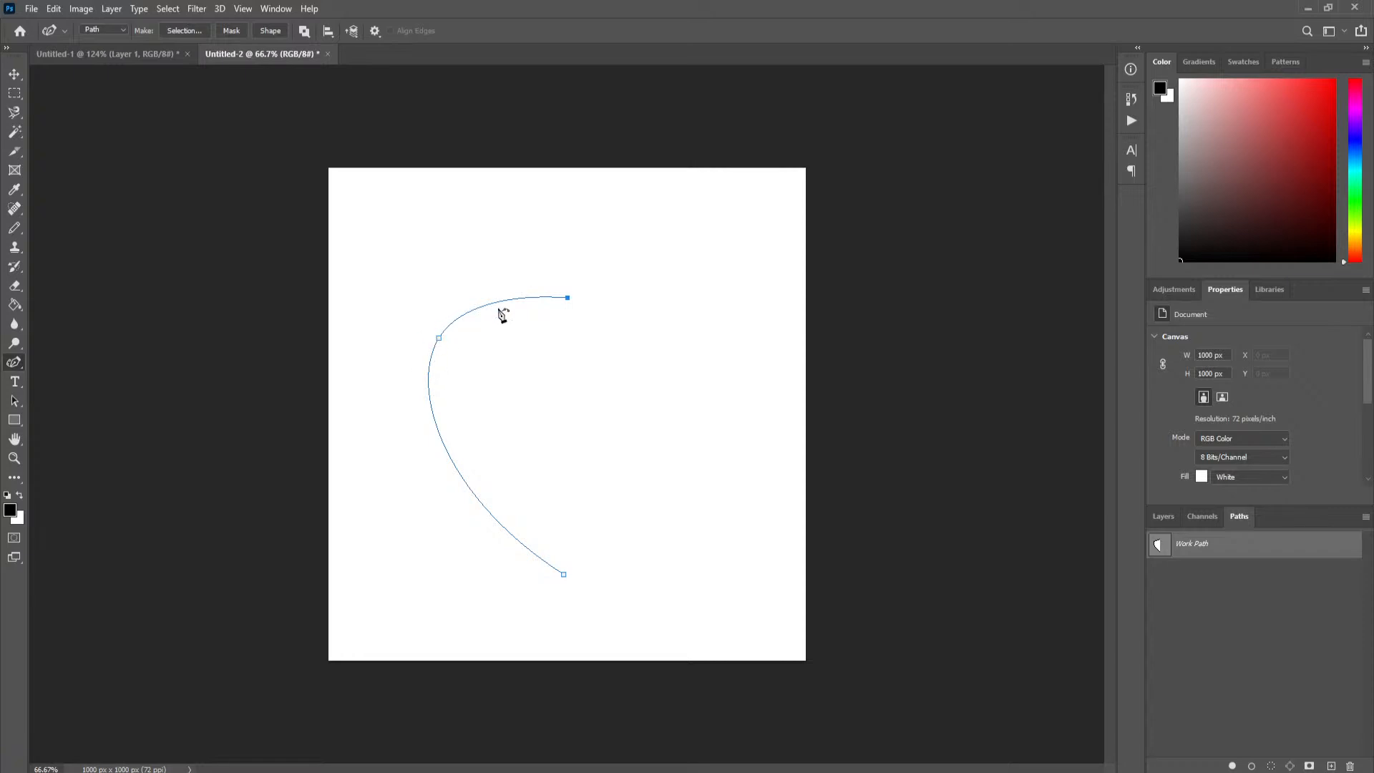
key(ctrl+z)
key(ctrl+z)
key(ctrl+z)
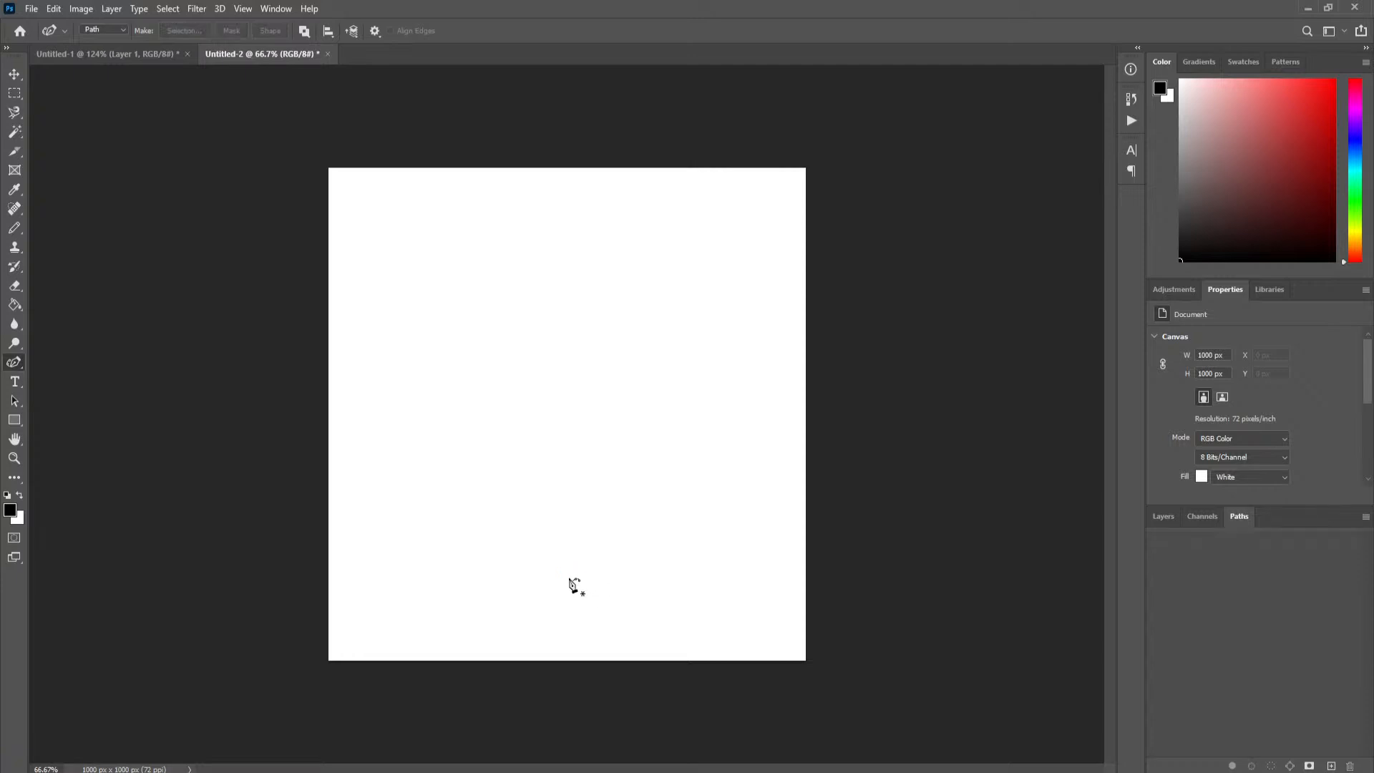
click(569, 565)
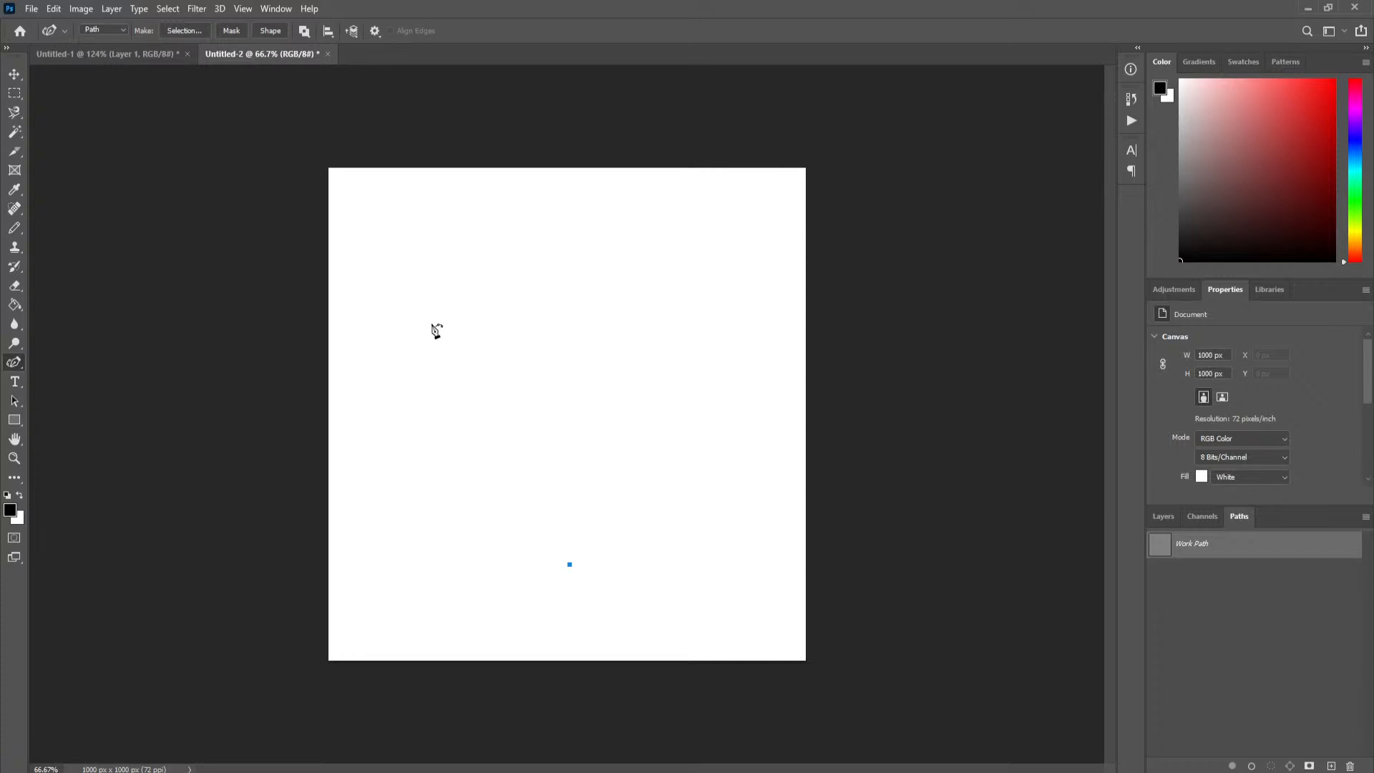
click(443, 325)
click(561, 379)
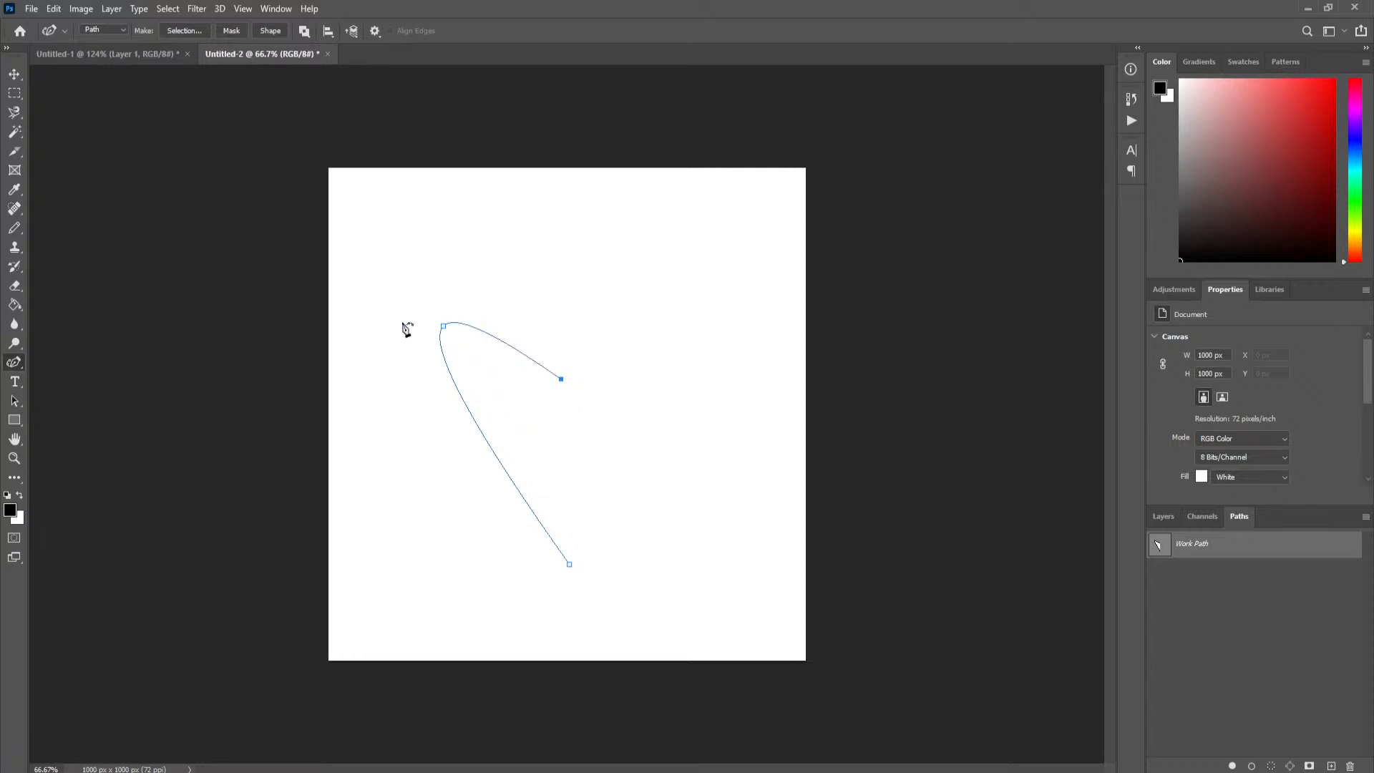
key(ctrl+z)
key(ctrl+z)
key(ctrl+z)
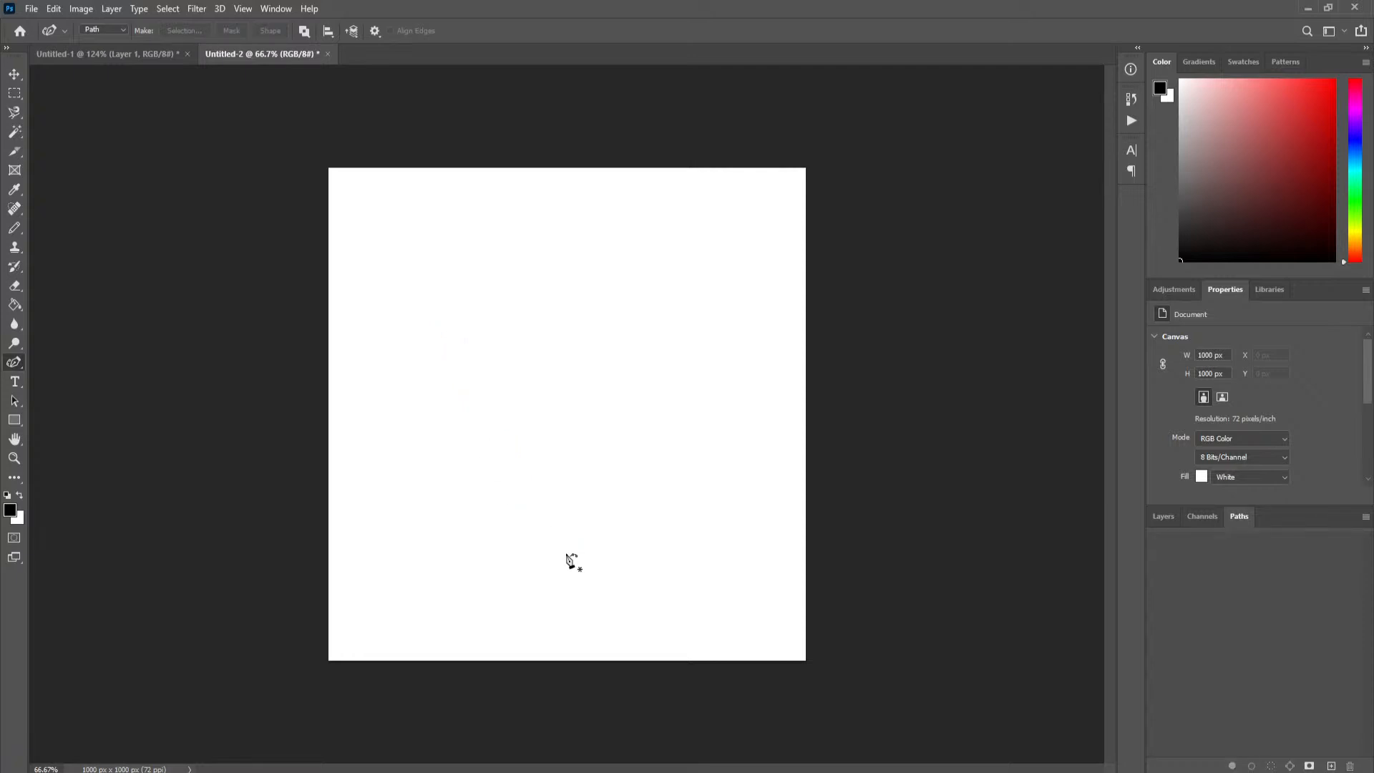
- Try to draw a closed heart shape from four anchor points with the Curvature Pen Tool, and delete the path
click(565, 553)
click(437, 347)
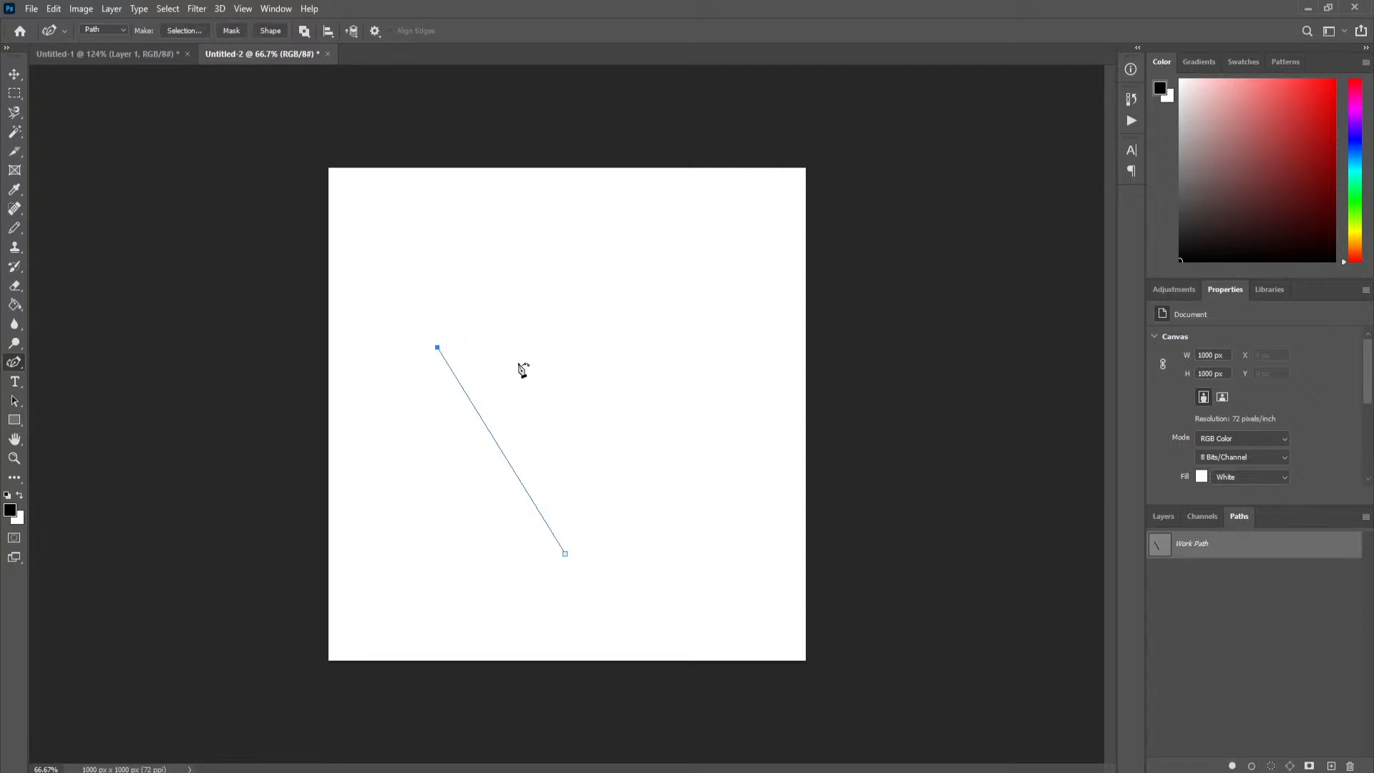
click(560, 362)
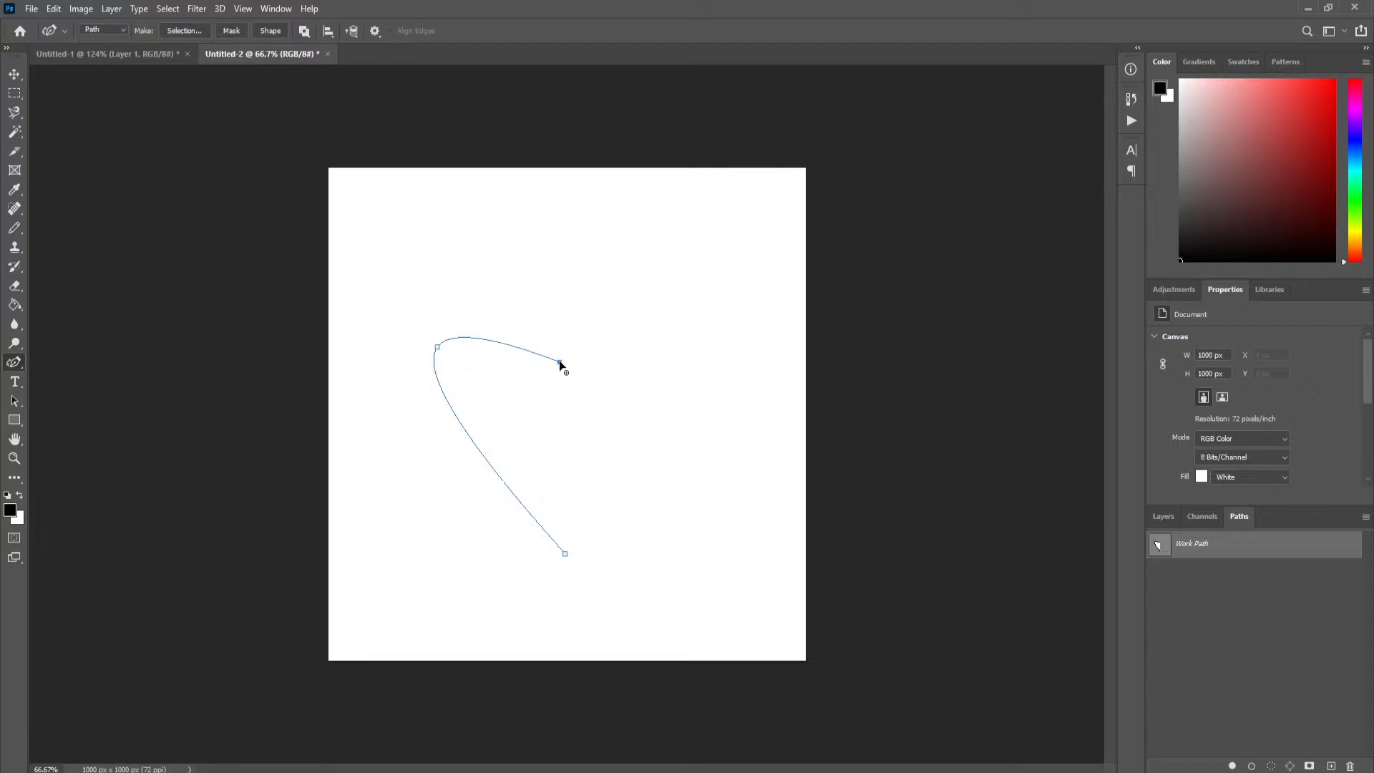
click(656, 326)
click(566, 554)
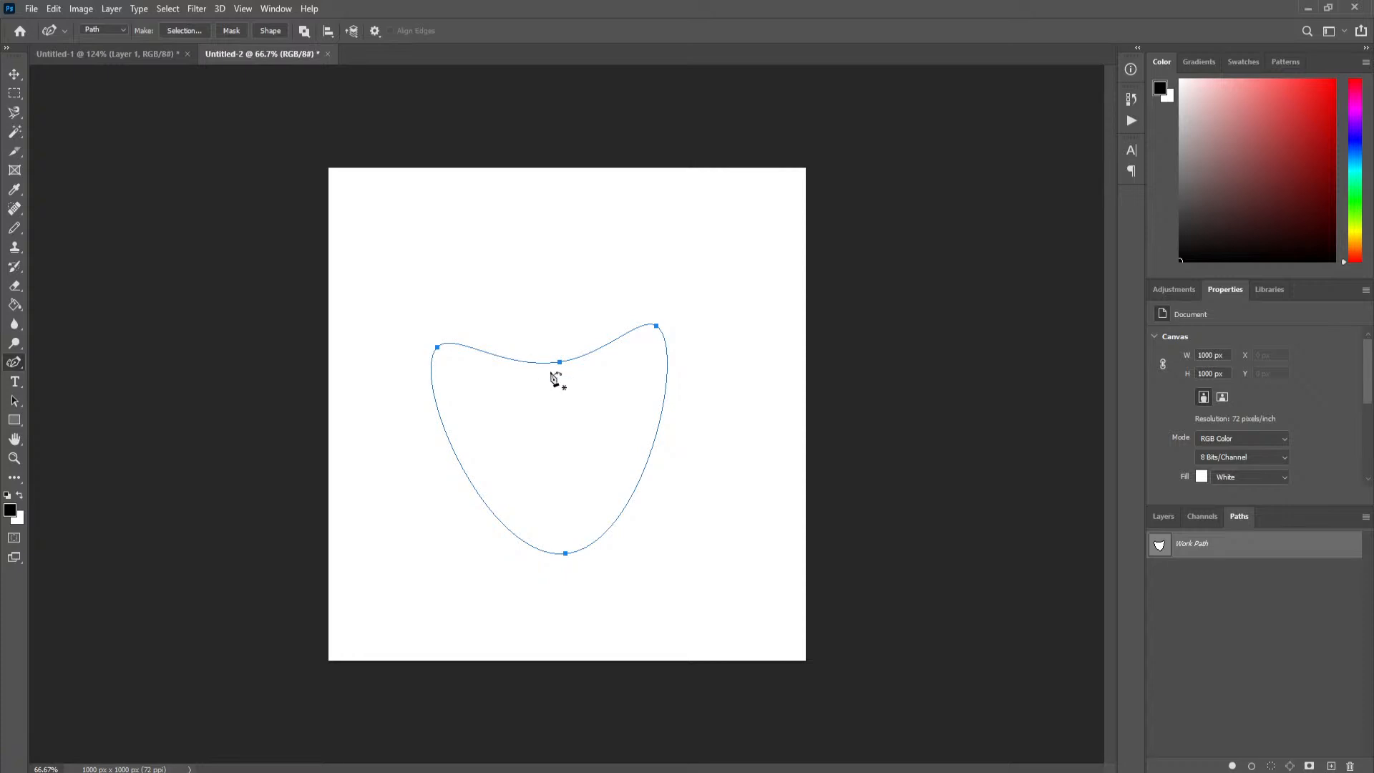
key(Delete)
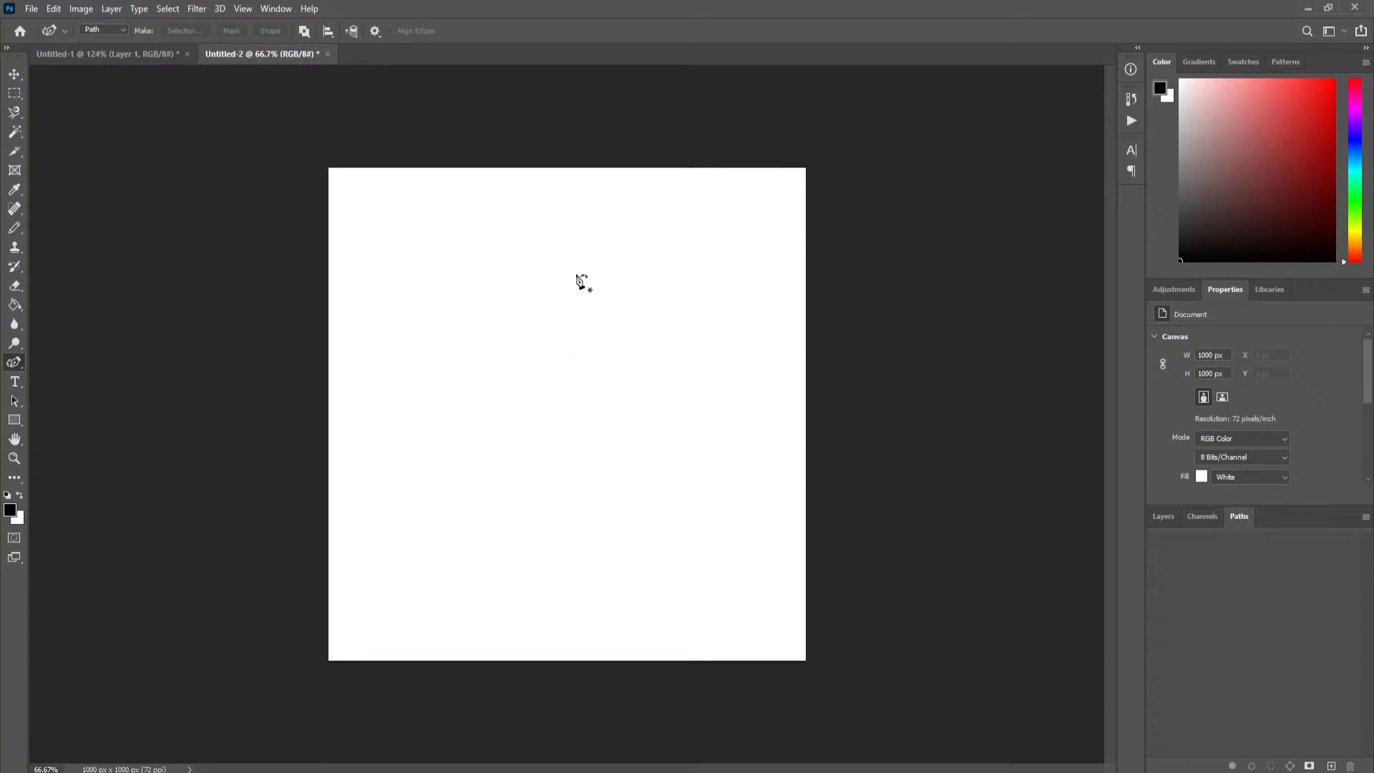
- Draw the front of a face profile with eleven Curvature Pen anchor points, from the crown over forehead and nose to the lips
click(704, 206)
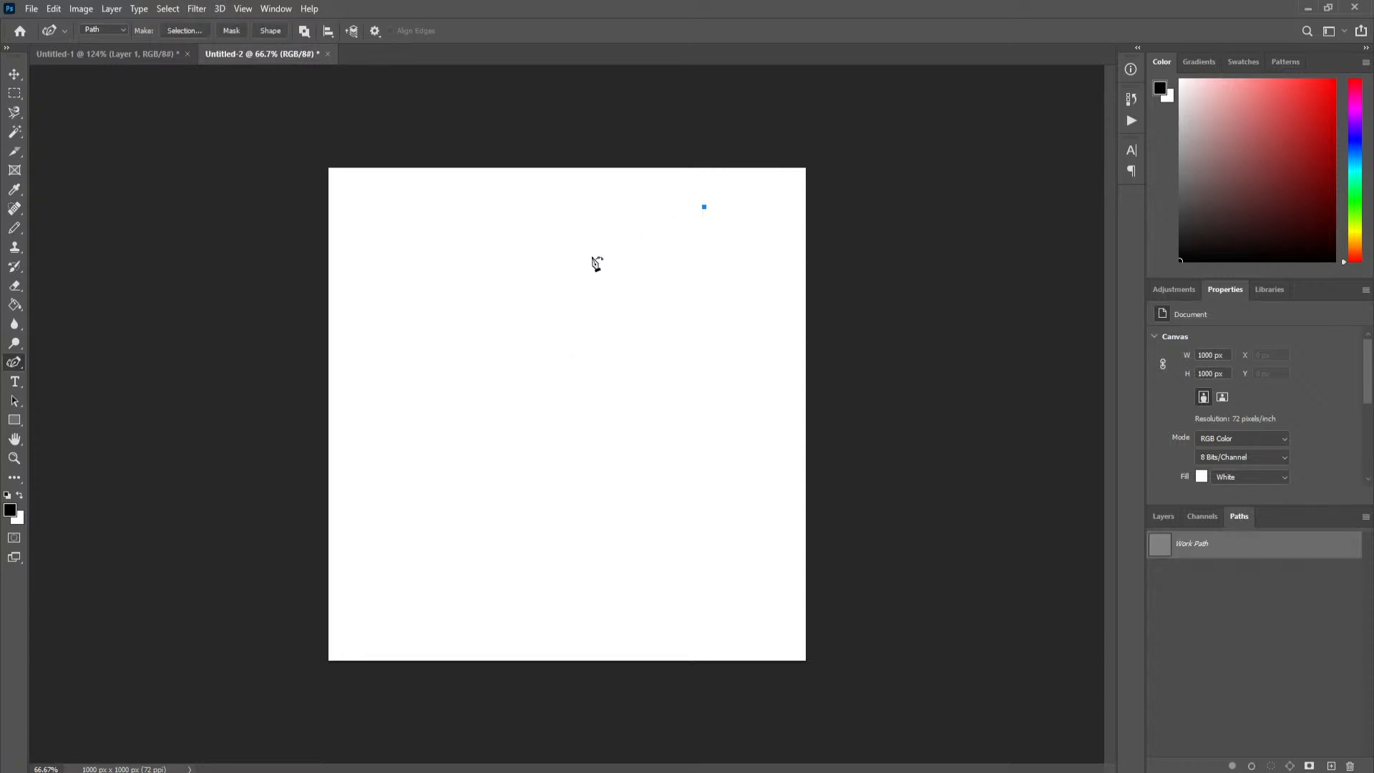
click(566, 272)
click(580, 321)
click(564, 340)
click(584, 364)
click(511, 469)
click(525, 496)
click(569, 491)
click(559, 524)
click(576, 543)
click(564, 561)
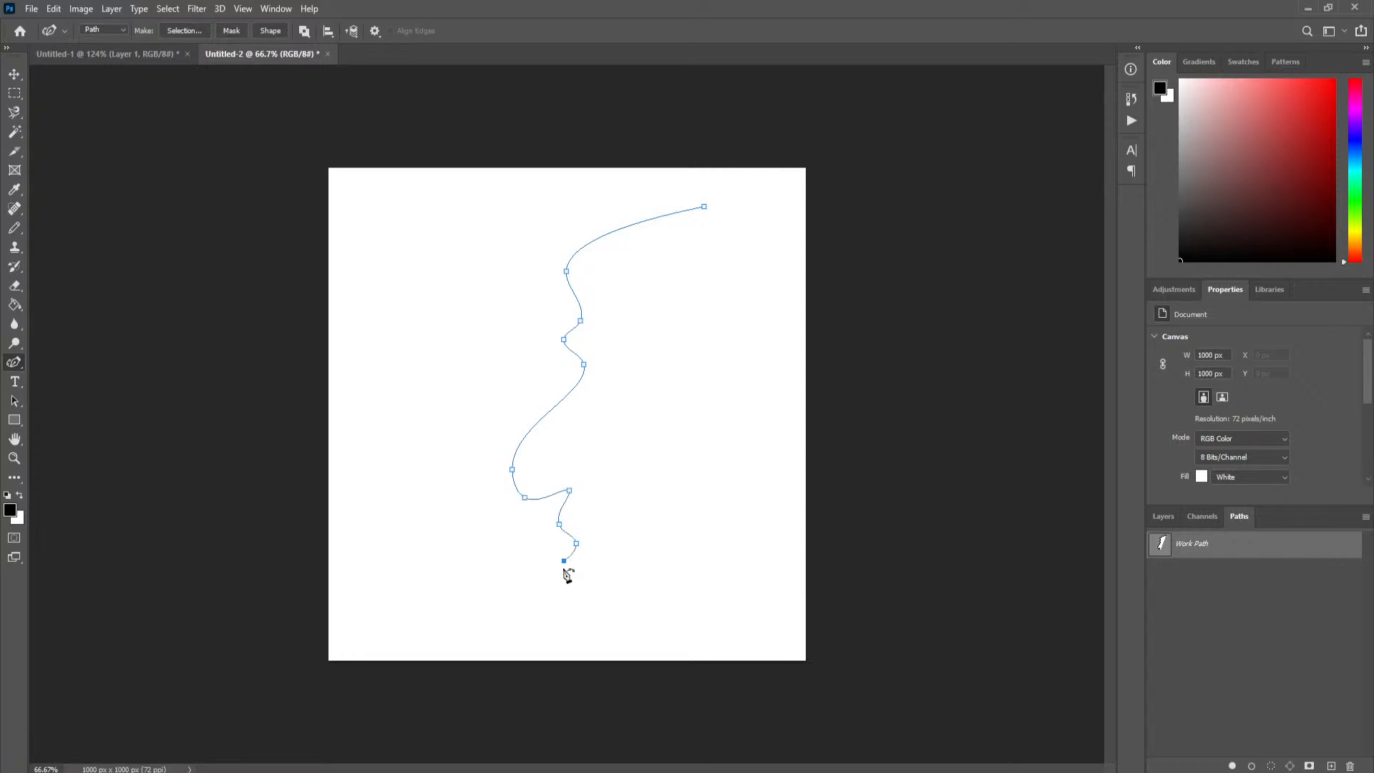
- Continue the face profile around the chin, neck and back of the head, and close the path at the crown
click(579, 587)
click(571, 644)
click(645, 647)
click(736, 547)
click(767, 635)
click(789, 400)
click(772, 236)
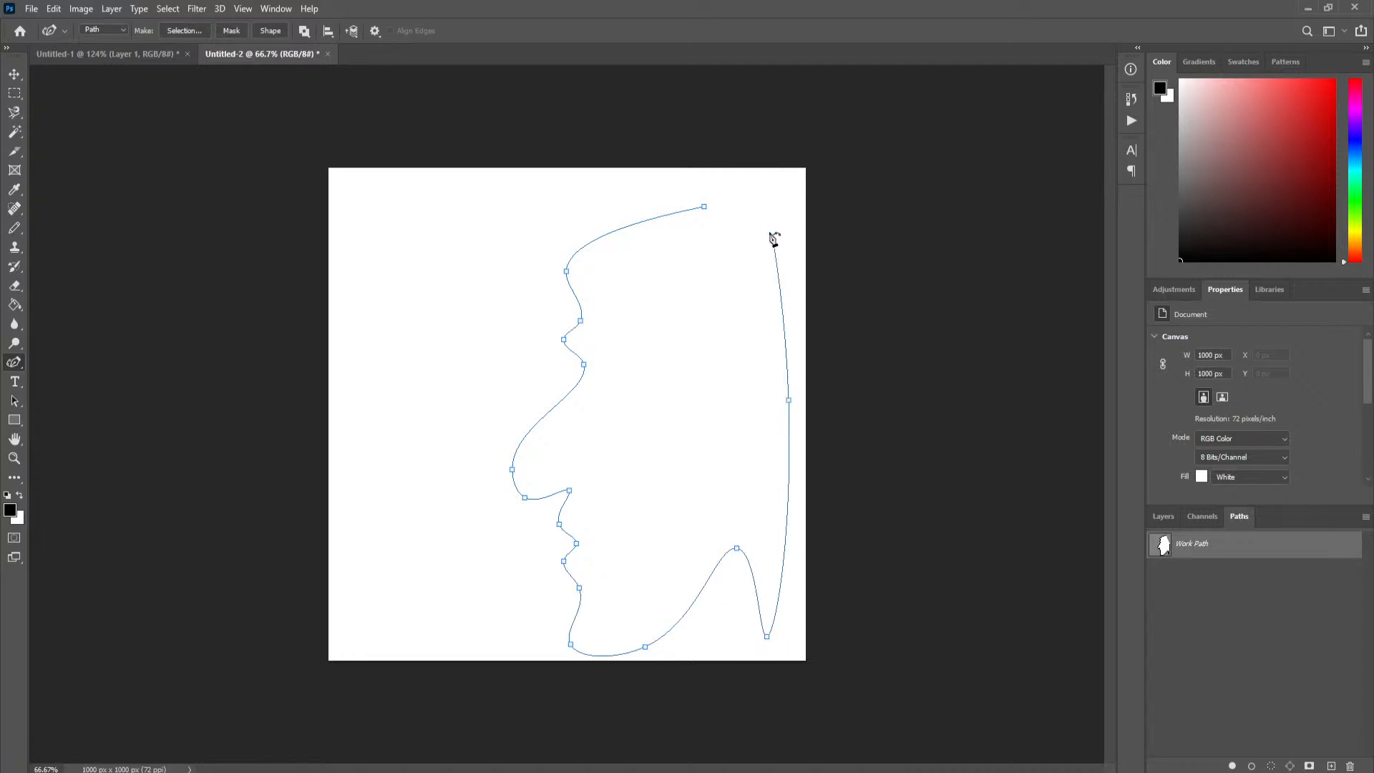
click(705, 207)
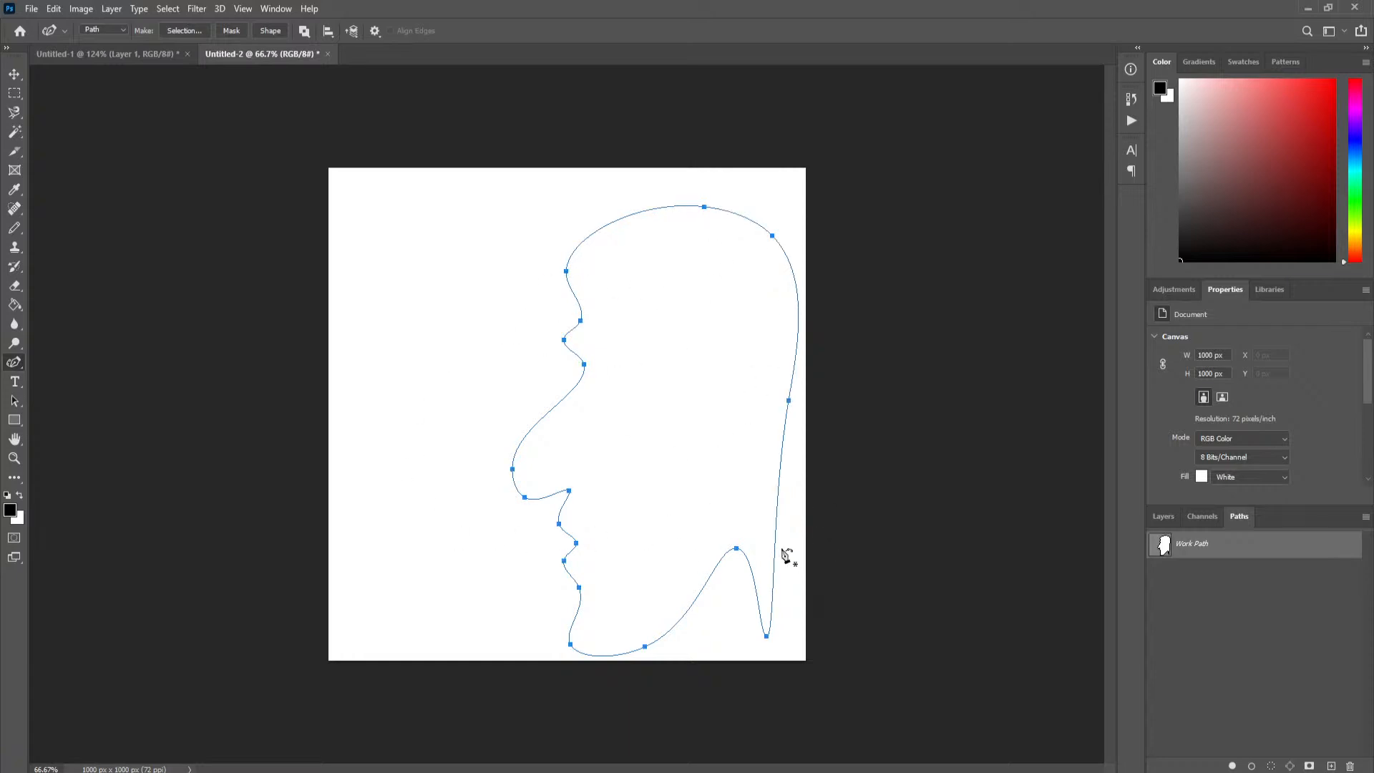
- Convert the nose tip and lip anchor points of the head profile with the Convert Point Tool, and delete the path
click(15, 368)
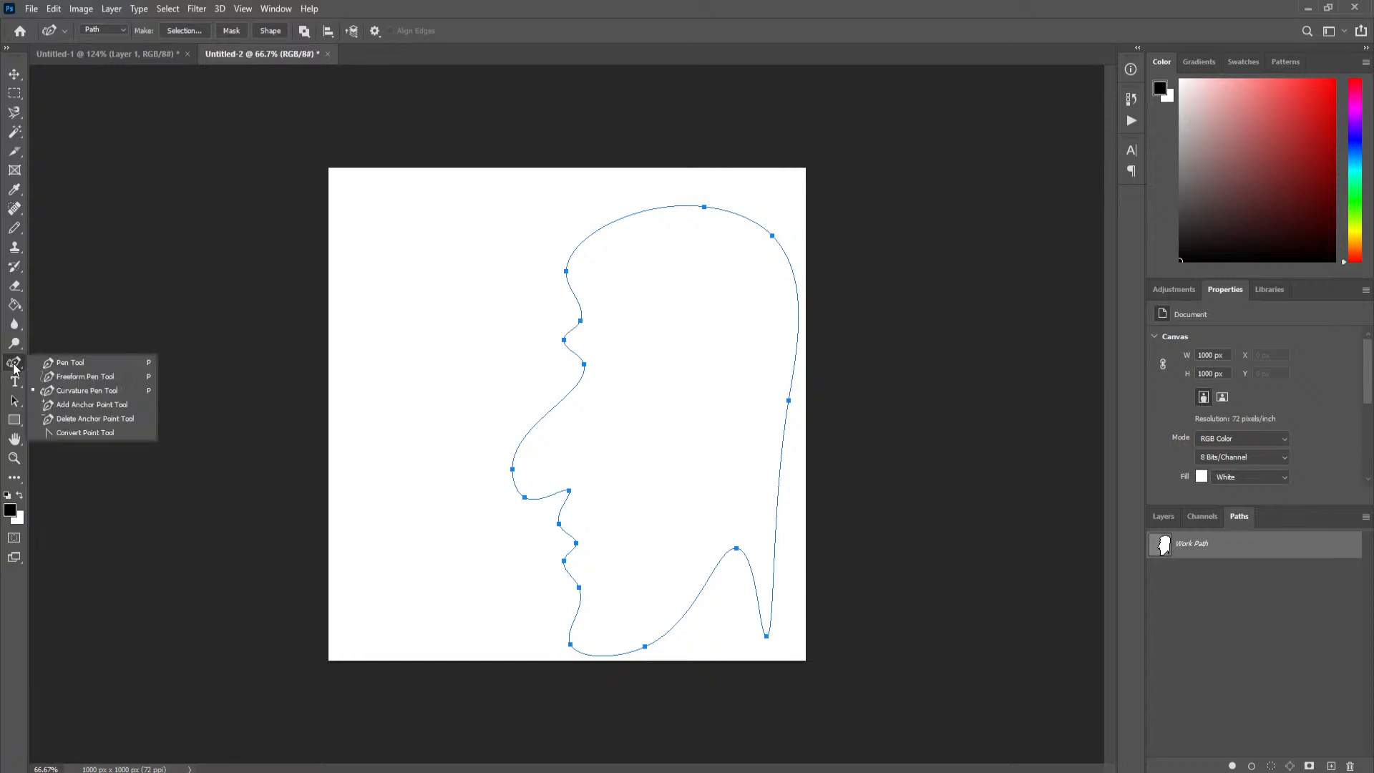
click(86, 432)
click(513, 469)
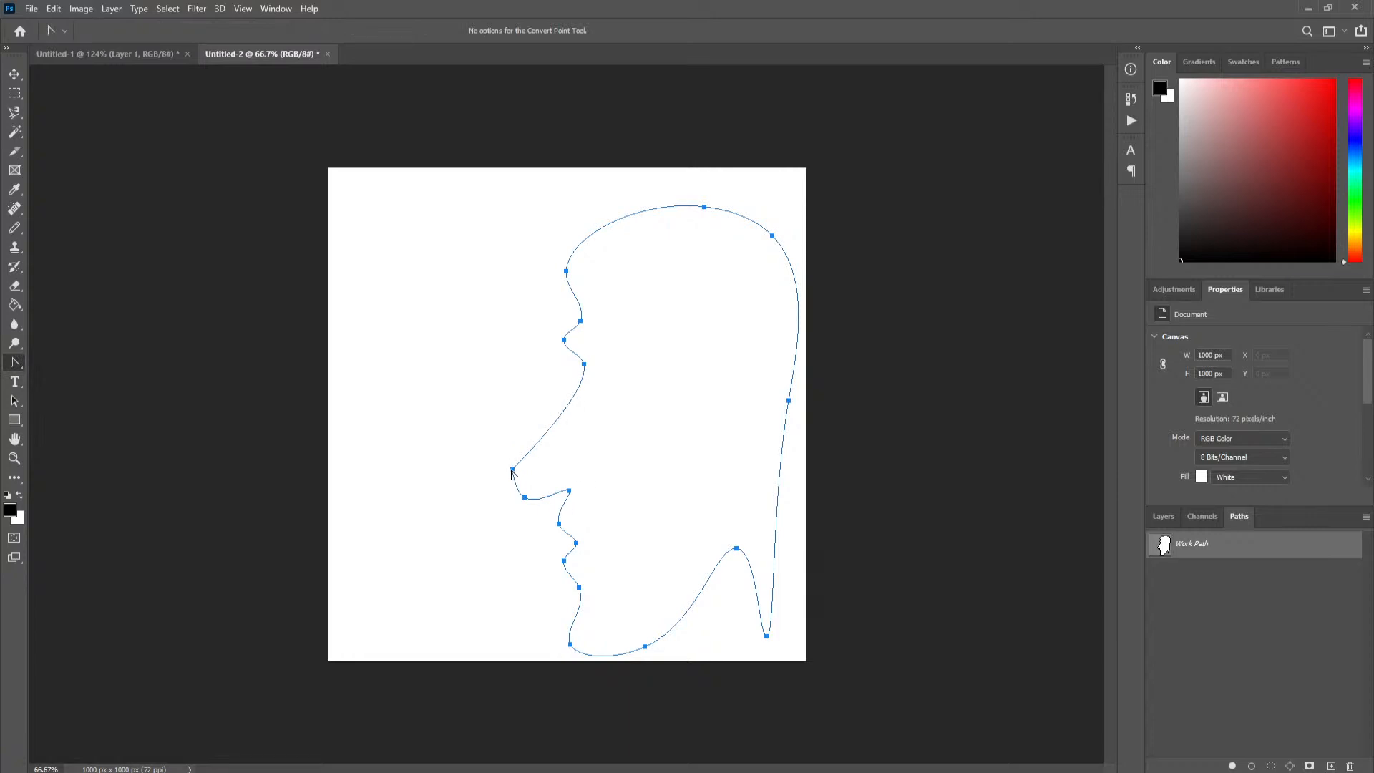
drag(512, 470, 531, 499)
click(559, 524)
click(577, 544)
drag(575, 542, 576, 546)
mouse_move(577, 540)
mouse_down()
mouse_move(595, 540)
mouse_move(574, 531)
mouse_up()
key(Delete)
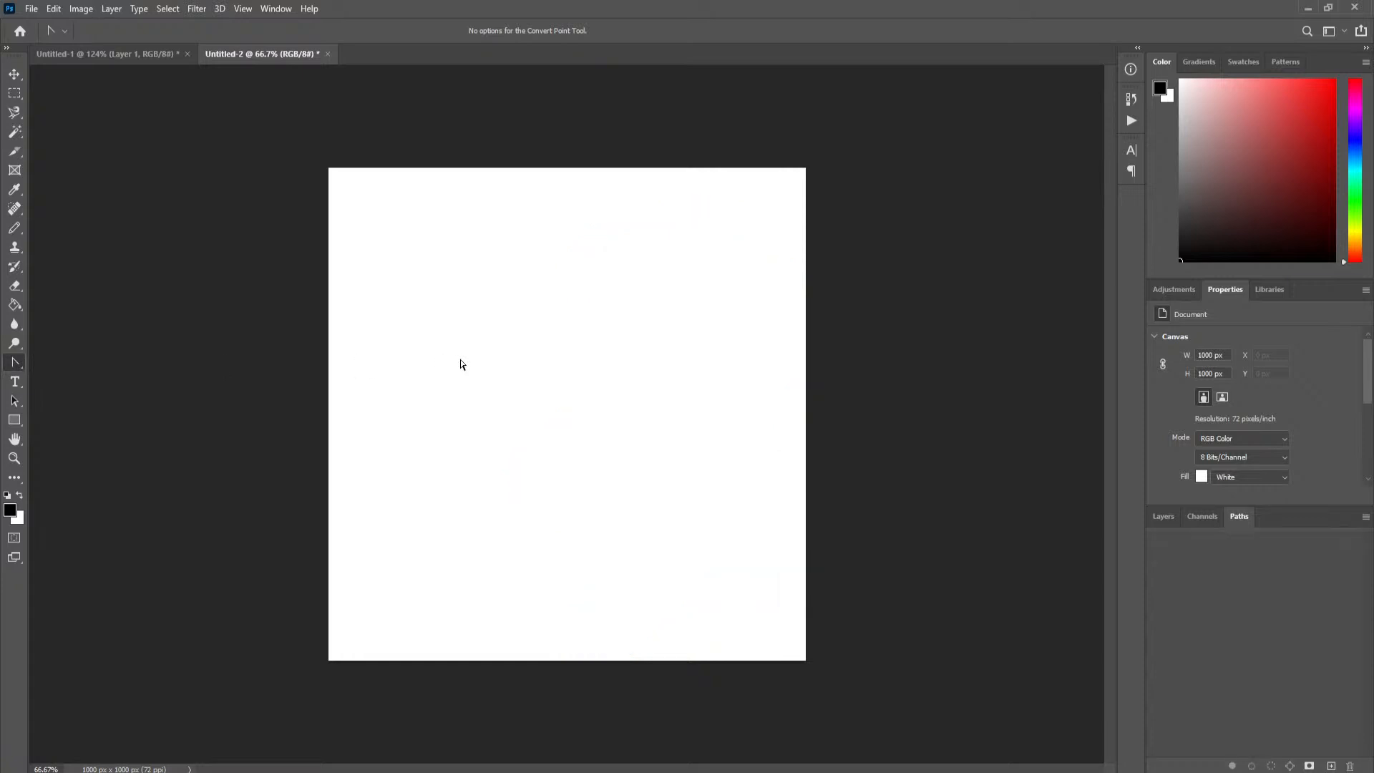
- Draw an open curved path of five anchor points with the Pen Tool, arching over the canvas center and turning back down
drag(19, 362, 78, 360)
click(516, 555)
drag(427, 372, 485, 315)
drag(579, 306, 607, 346)
drag(720, 341, 755, 401)
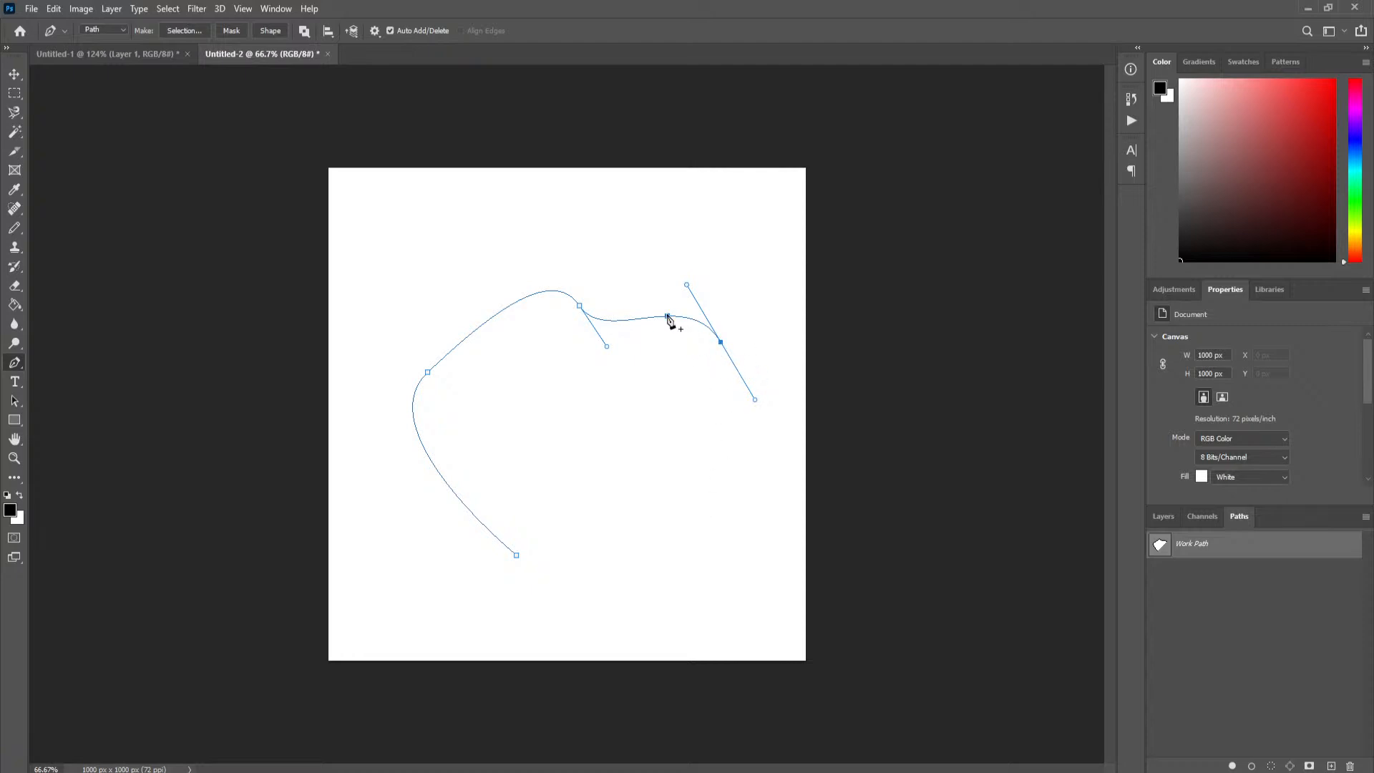
click(667, 317)
key(ctrl+z)
drag(723, 346, 760, 416)
drag(688, 459, 731, 497)
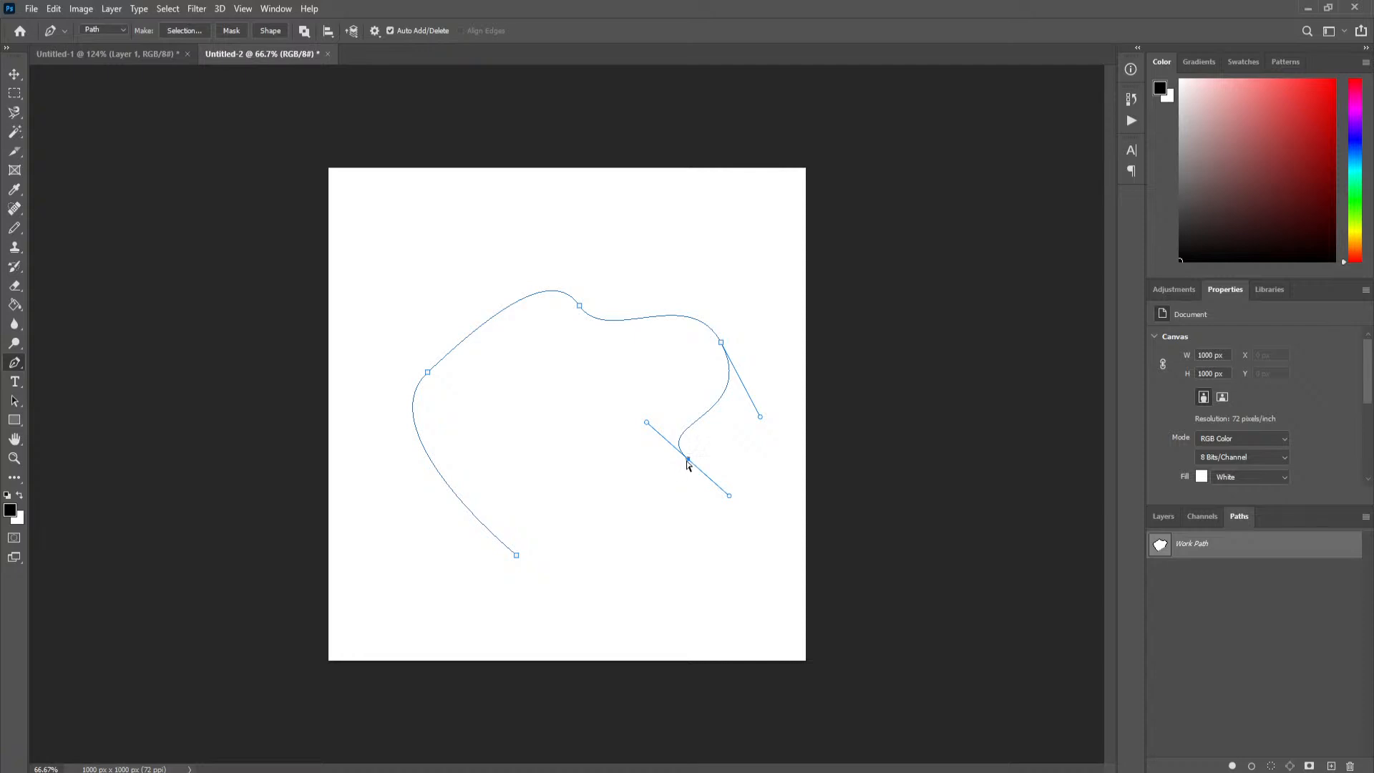
- Move the newest anchor point toward the canvas center, add two more curved points, and reposition the first of those two
drag(688, 460, 551, 435)
drag(693, 489, 694, 522)
click(762, 435)
drag(763, 436, 773, 307)
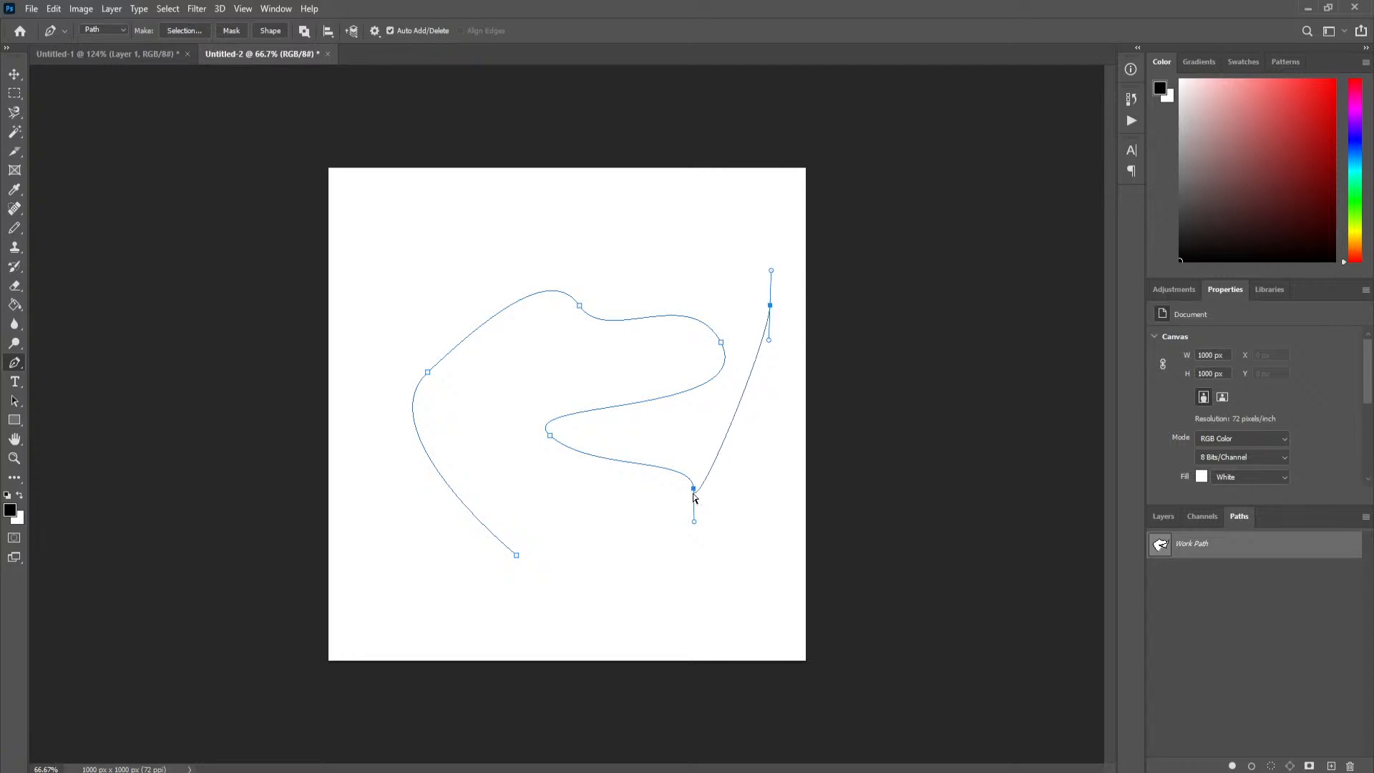
drag(694, 489, 584, 531)
- Extend the path with three more anchor points, running down the canvas's right side and back along its lower part
click(747, 499)
drag(747, 522, 748, 525)
drag(658, 558, 647, 536)
drag(606, 598, 580, 614)
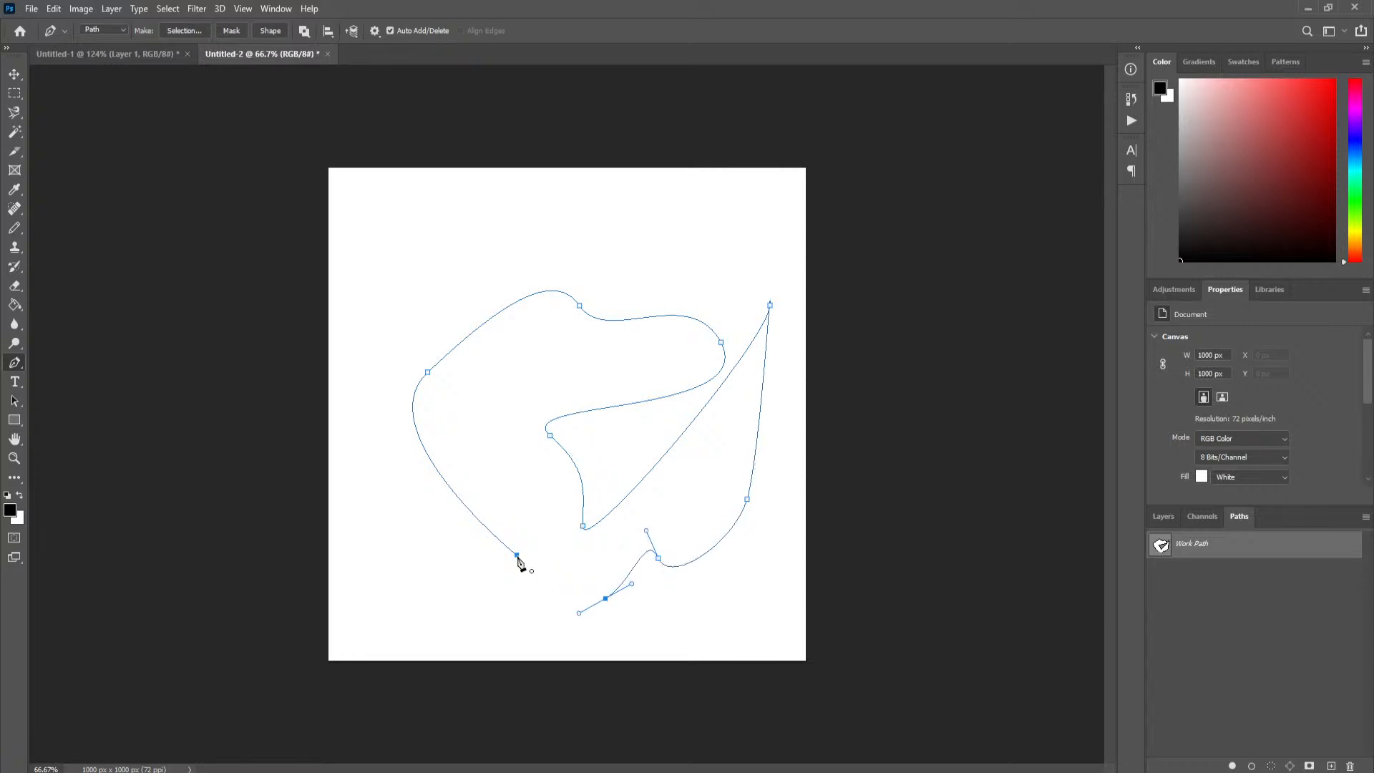
- Reposition the path's two inner anchor points, add one more curved point, and close the path at its starting point
drag(583, 527, 612, 486)
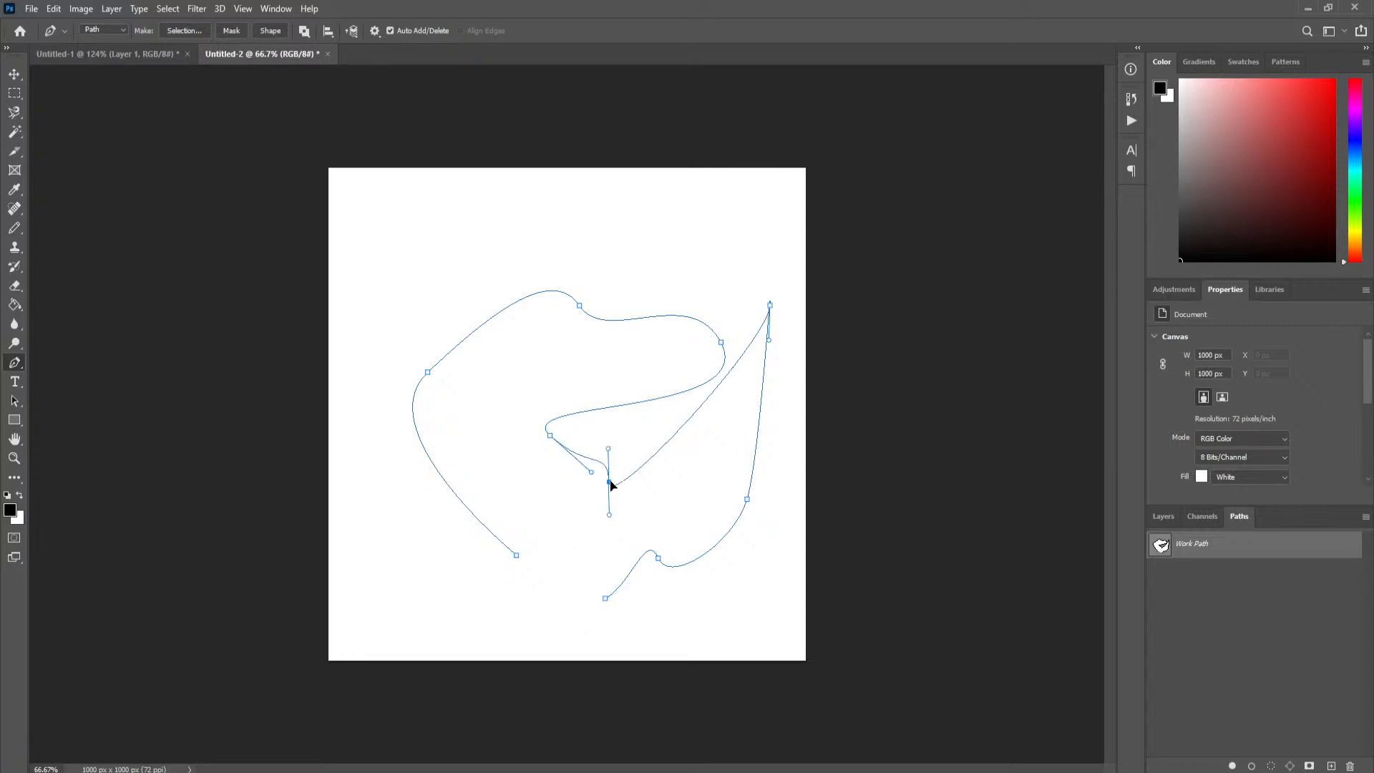
drag(552, 437, 513, 426)
drag(571, 540, 518, 516)
click(516, 555)
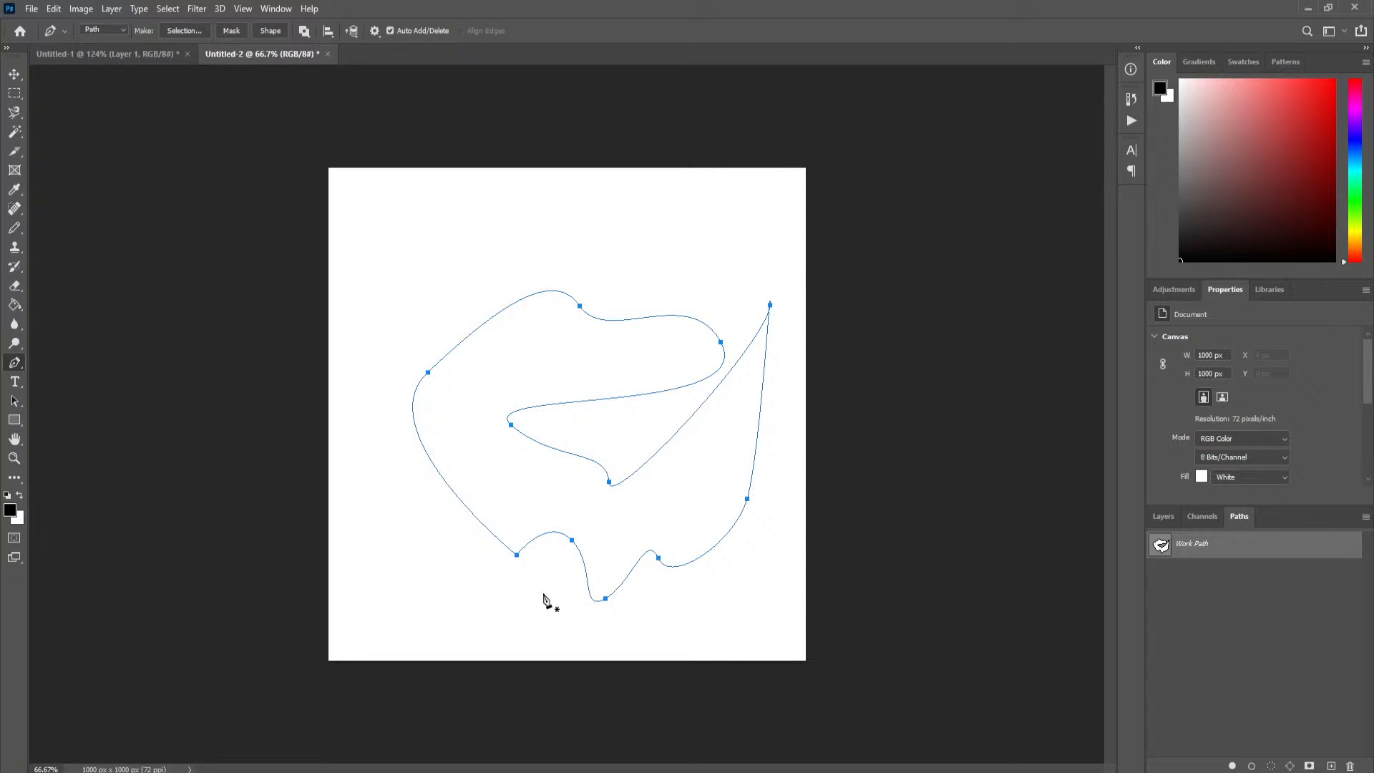
- Delete the closed path and close the Untitled-2 document
key(Delete)
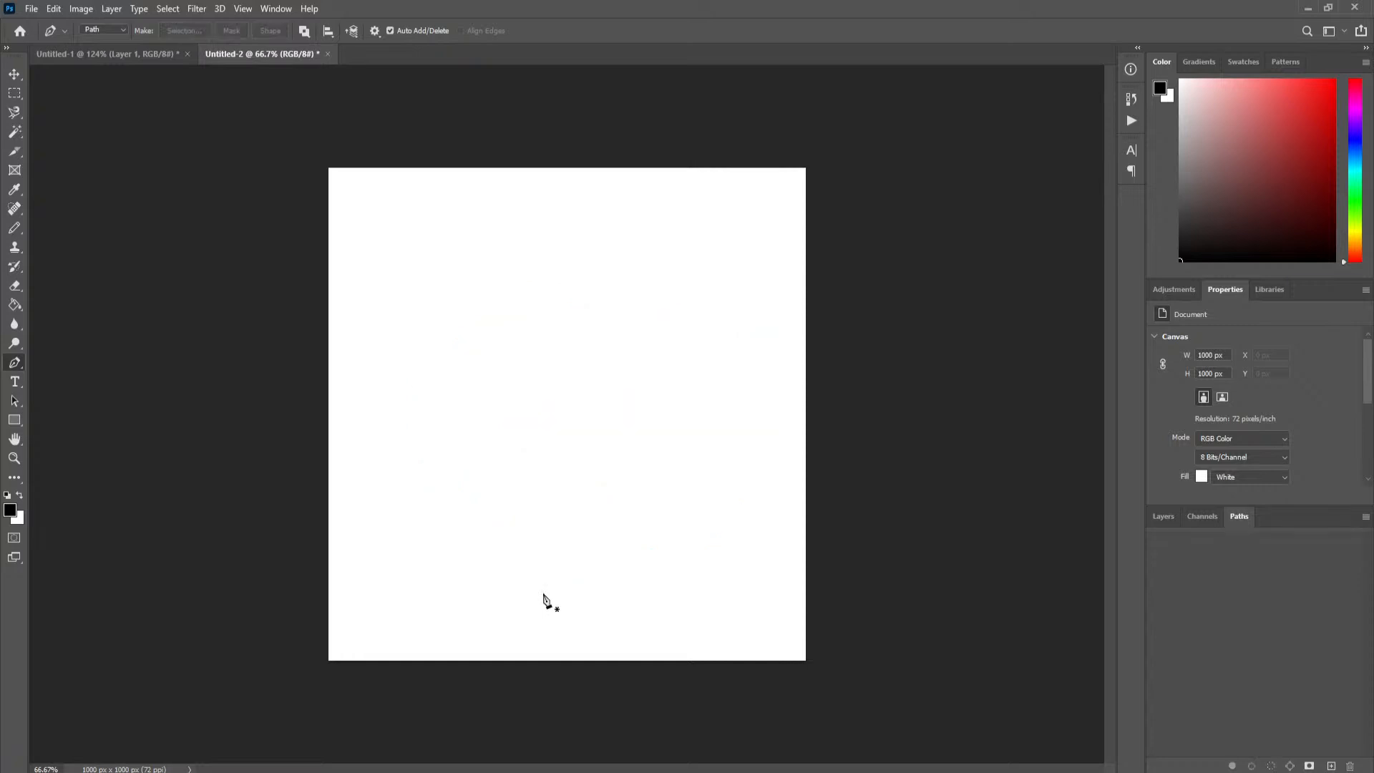
click(328, 53)
click(678, 296)
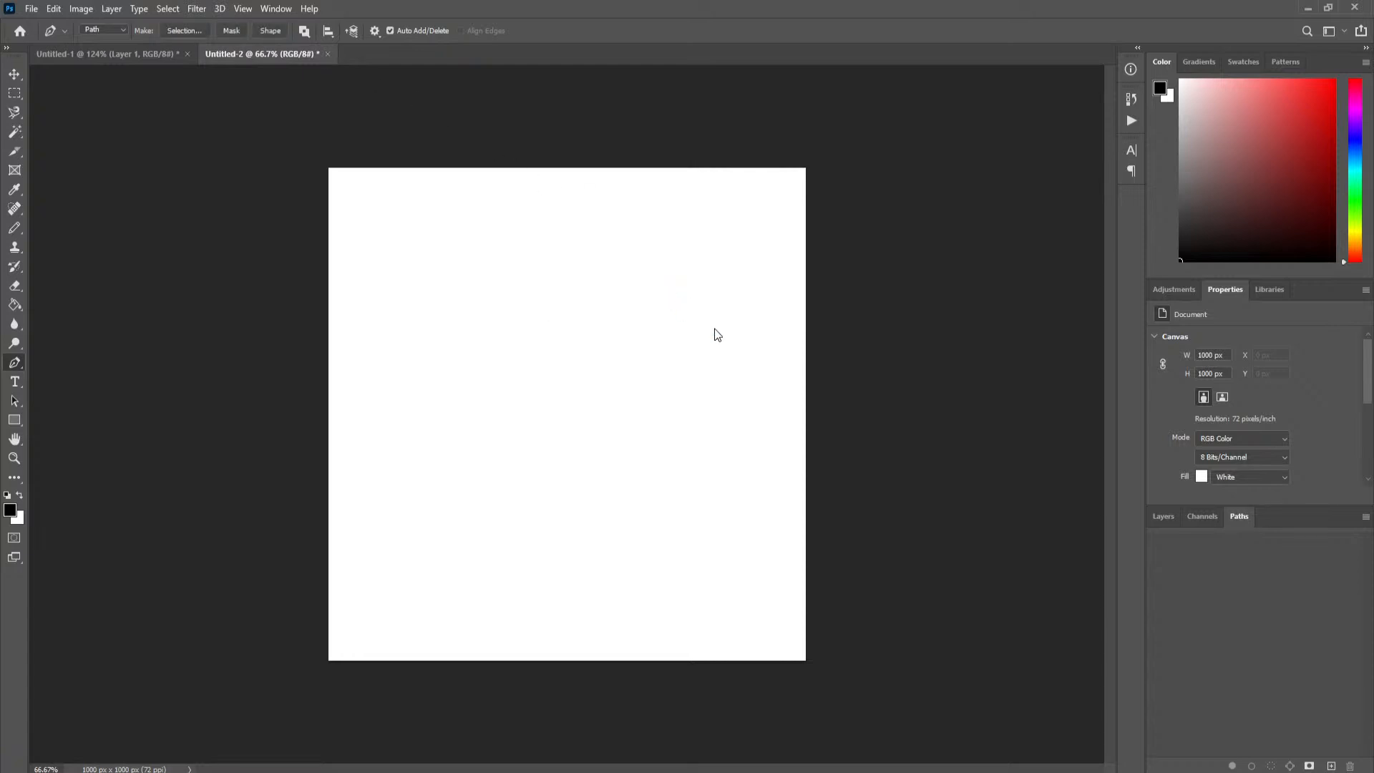